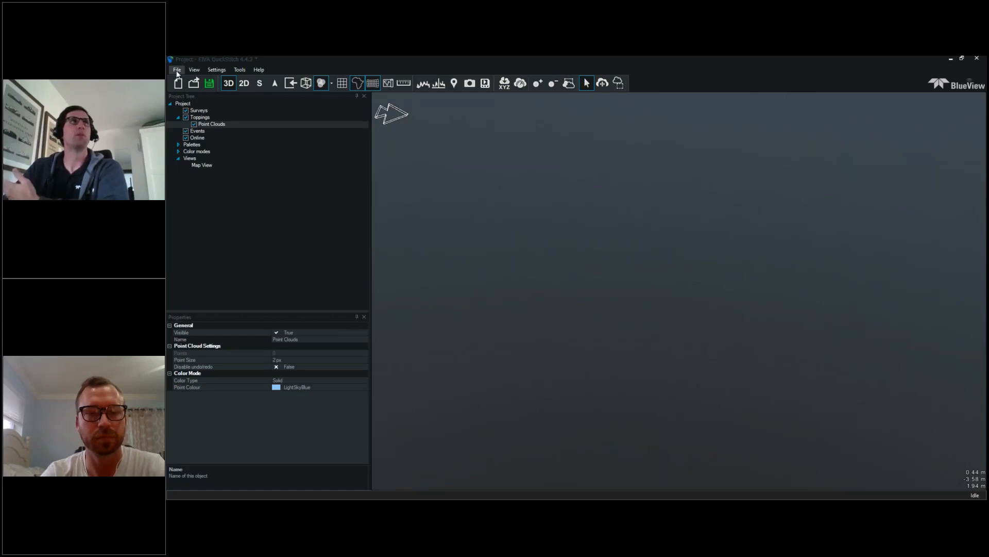
# Step: Add the XYZ point cloud file 1_+0_Dec_04_2012_094955_0.xyz from the Alabama QuickStitch training data folder to the project
pyautogui.click(177, 71)
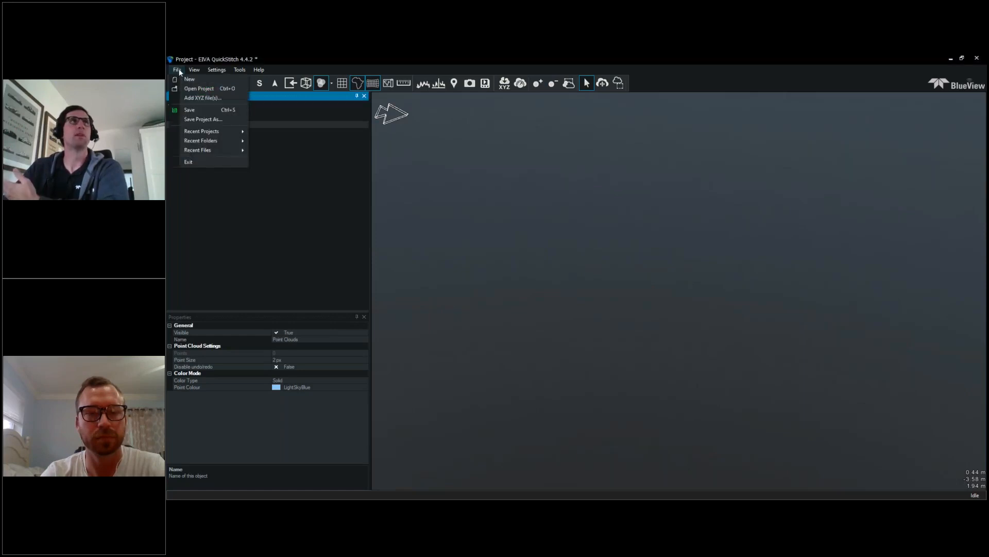
pyautogui.click(183, 97)
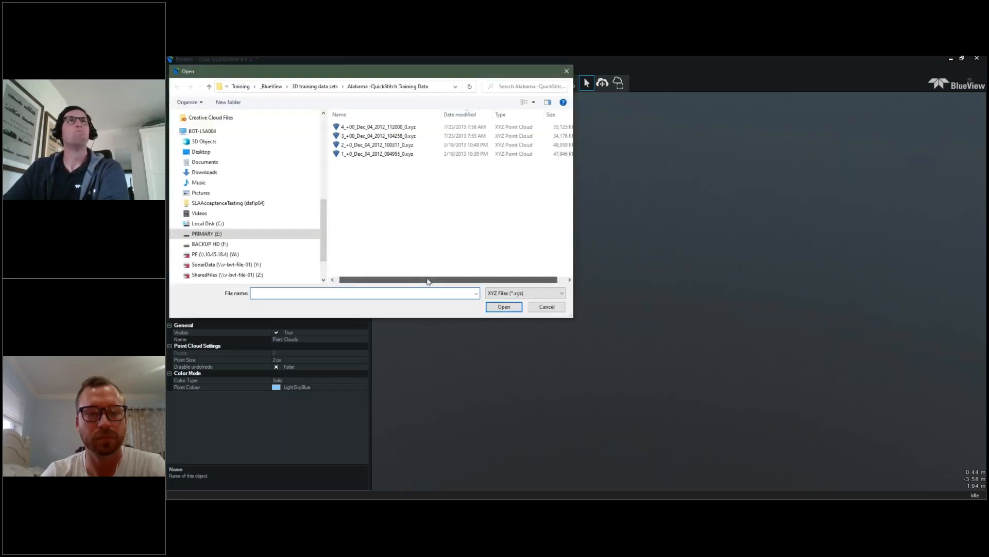
pyautogui.moveTo(429, 281); pyautogui.dragTo(438, 280)
pyautogui.click(367, 130)
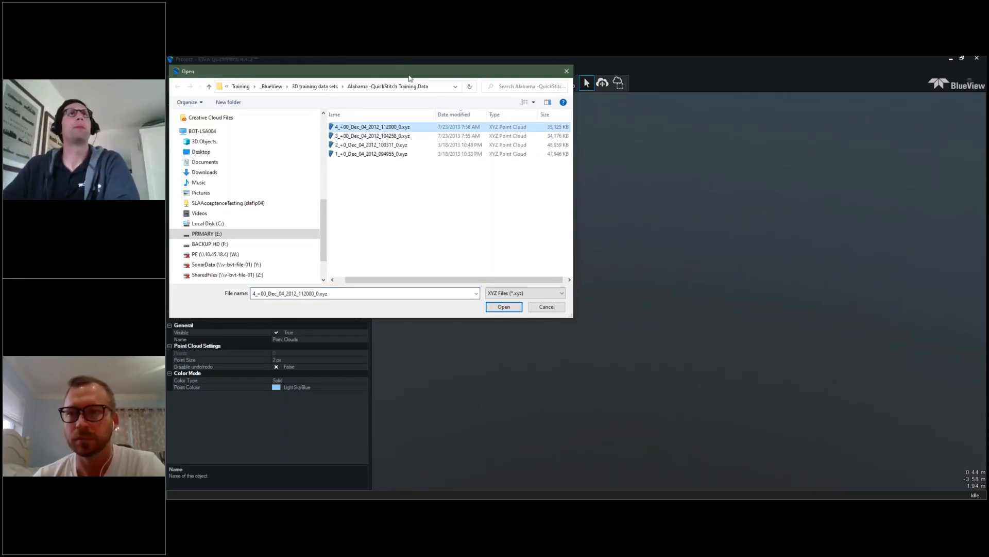
pyautogui.moveTo(400, 68); pyautogui.dragTo(581, 124)
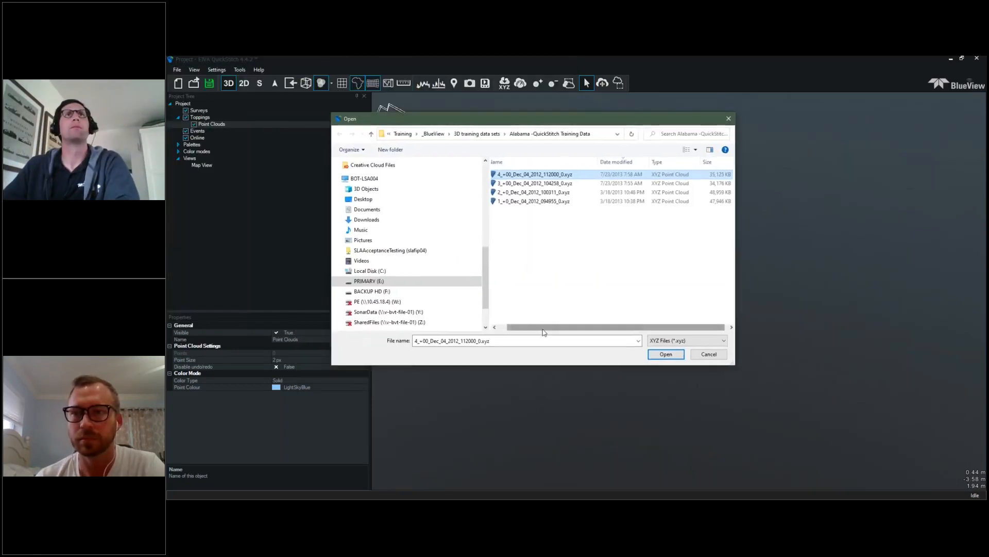
pyautogui.moveTo(537, 332); pyautogui.dragTo(529, 333)
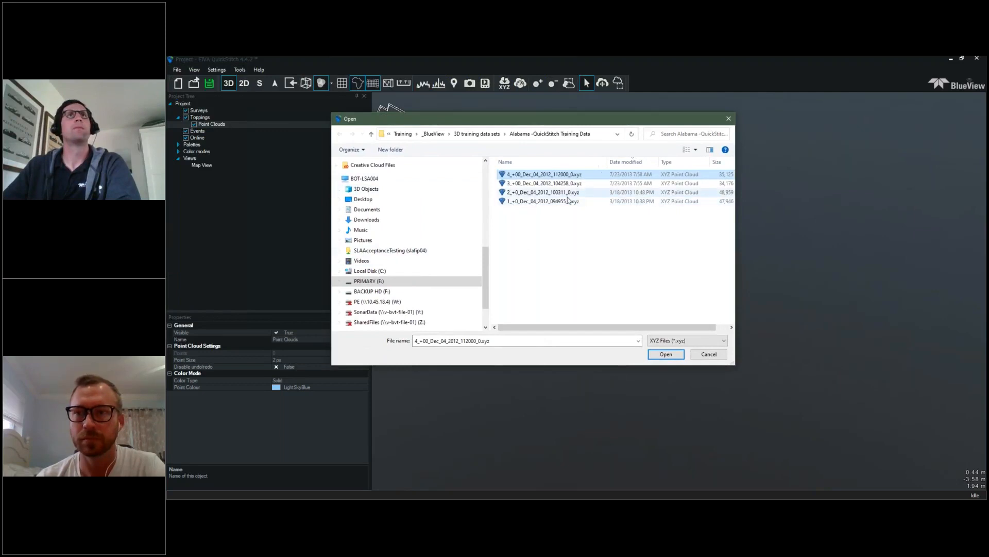
pyautogui.click(546, 201)
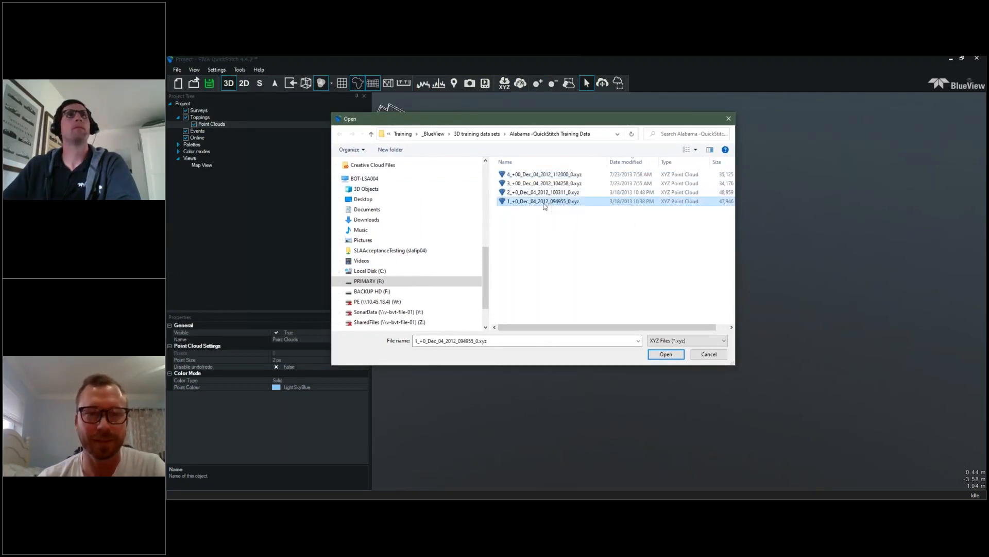
pyautogui.doubleClick(545, 202)
pyautogui.click(570, 308)
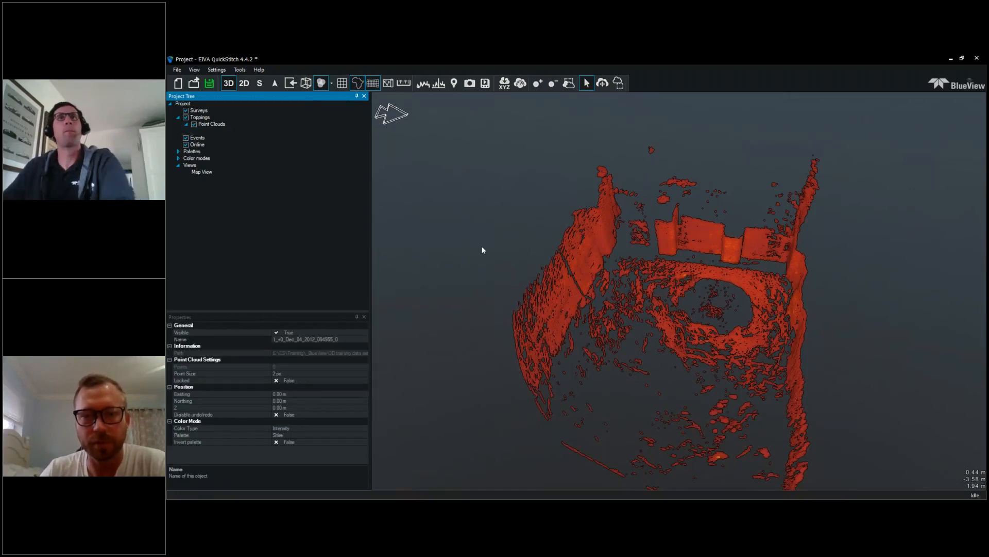
# Step: Examine the imported point cloud from overhead and oblique angles, close up and from farther away
pyautogui.moveTo(481, 246); pyautogui.dragTo(664, 263)
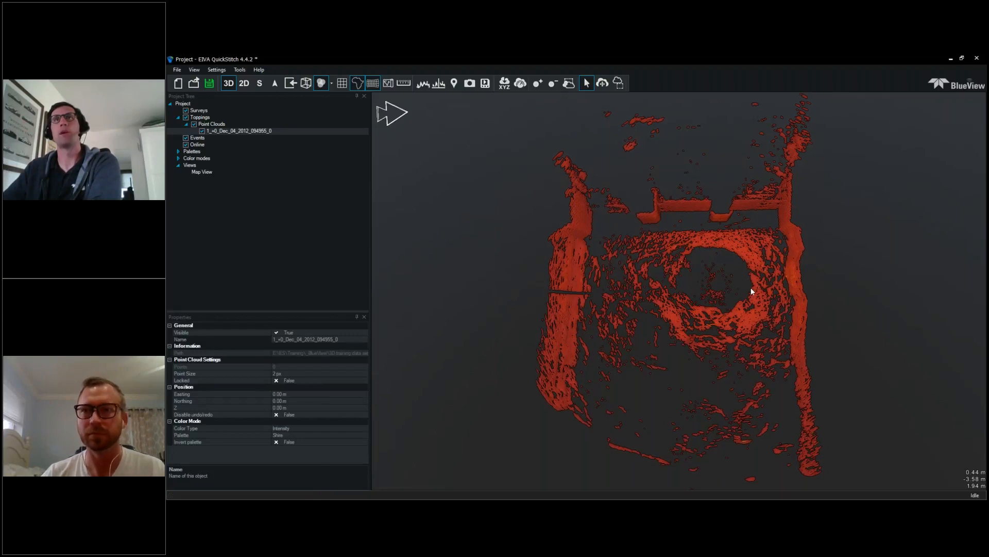
pyautogui.scroll(2, 750, 287)
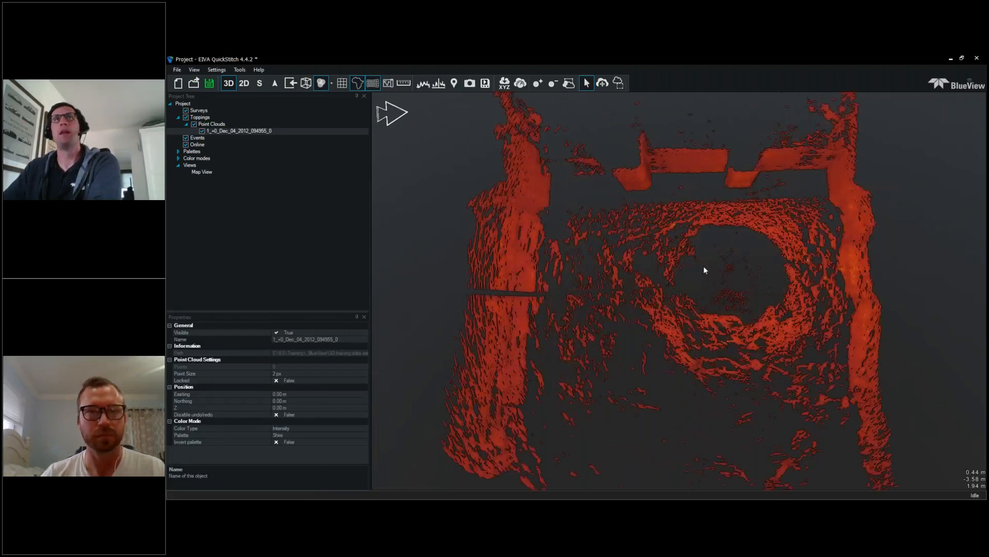
pyautogui.moveTo(704, 267); pyautogui.dragTo(796, 233)
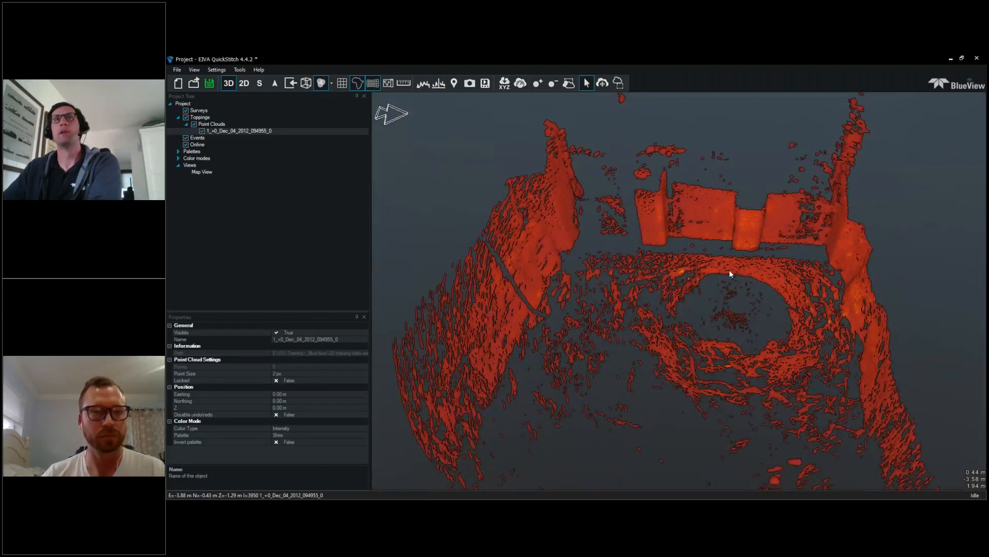
pyautogui.moveTo(730, 281); pyautogui.dragTo(871, 167)
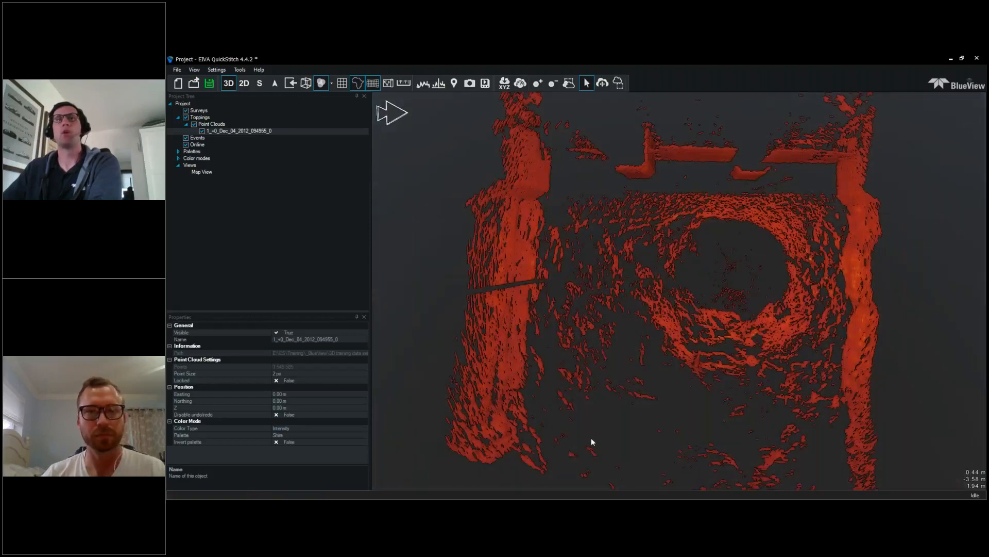
pyautogui.moveTo(600, 435); pyautogui.dragTo(603, 420)
pyautogui.scroll(-3, 603, 420)
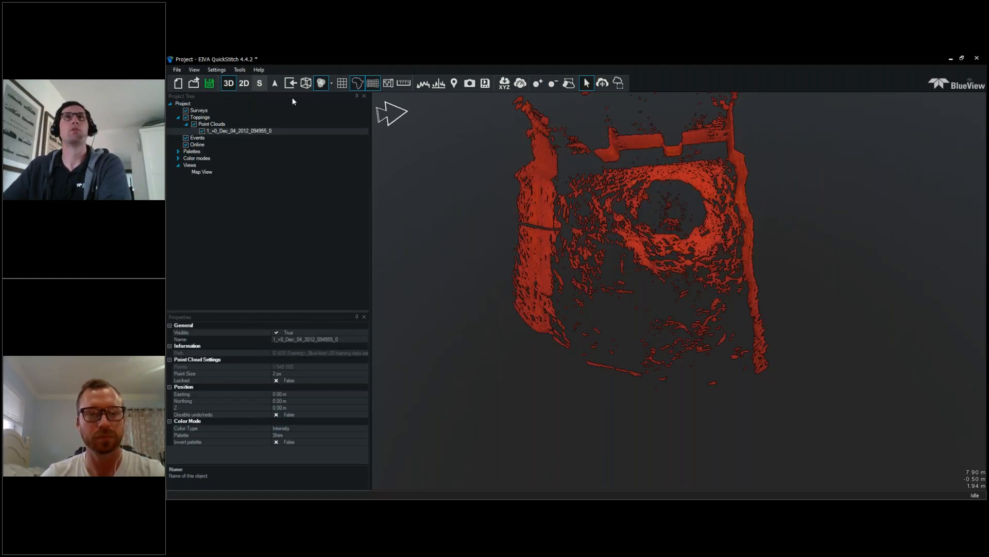
pyautogui.moveTo(504, 171); pyautogui.dragTo(492, 150)
# Step: Compare the point cloud in the flat 2D view with the tilted 3D view
pyautogui.click(244, 85)
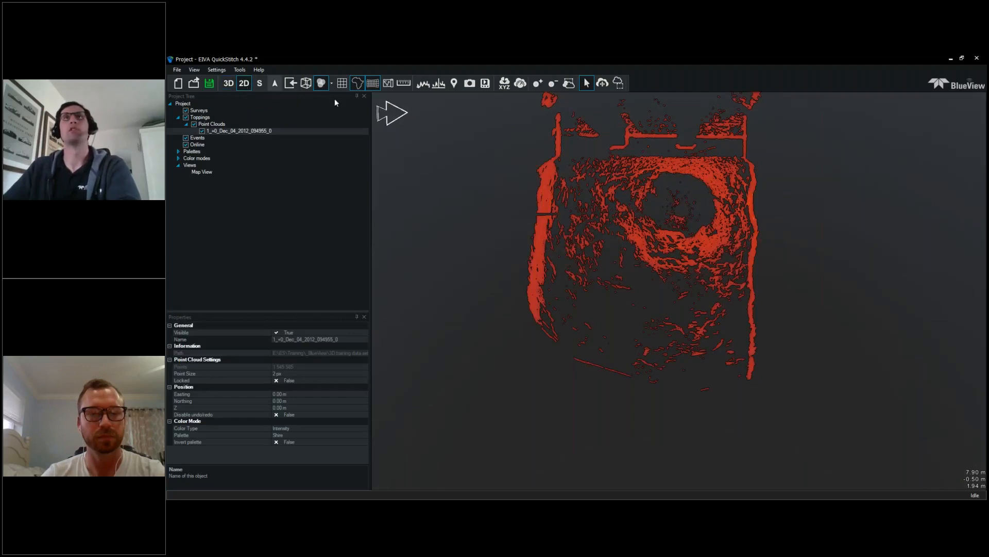
pyautogui.moveTo(710, 222); pyautogui.dragTo(657, 175)
pyautogui.click(261, 84)
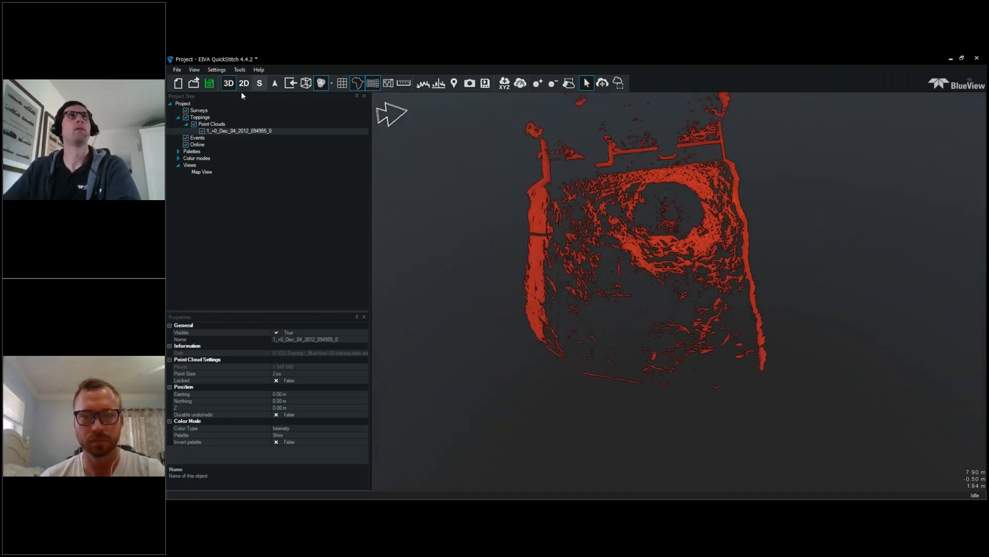
pyautogui.click(243, 84)
pyautogui.moveTo(508, 133); pyautogui.dragTo(593, 355)
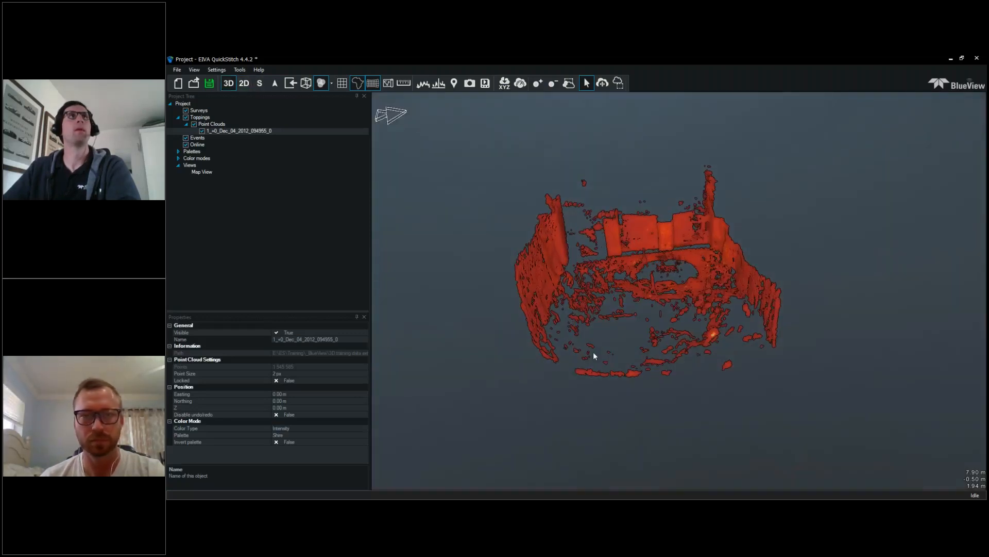
# Step: View the point cloud from the side and align the view north up
pyautogui.click(260, 86)
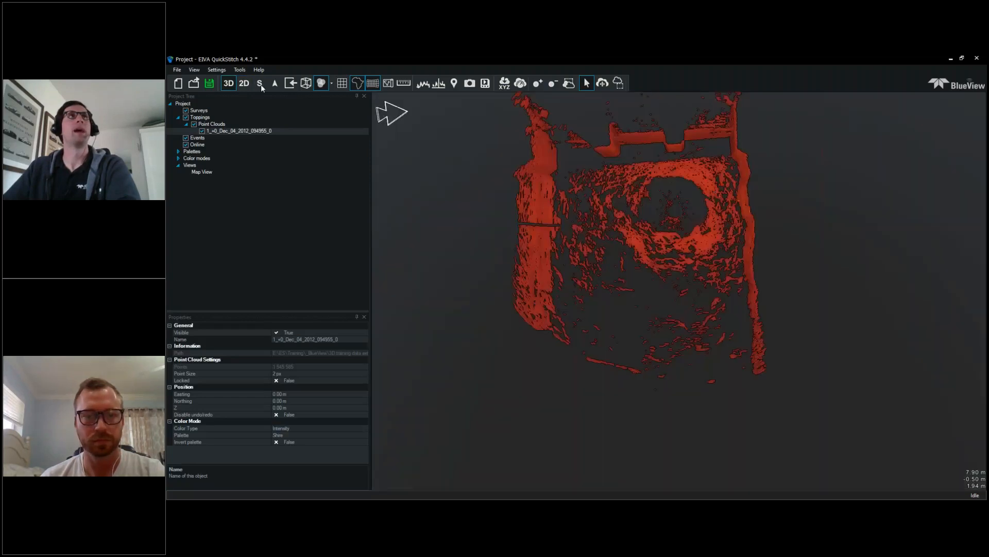
pyautogui.click(260, 85)
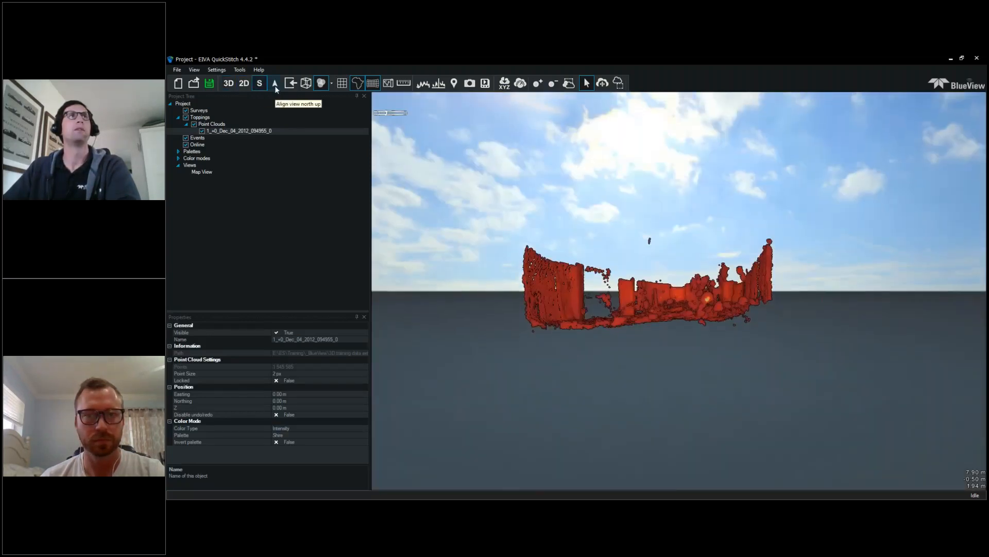
pyautogui.click(275, 85)
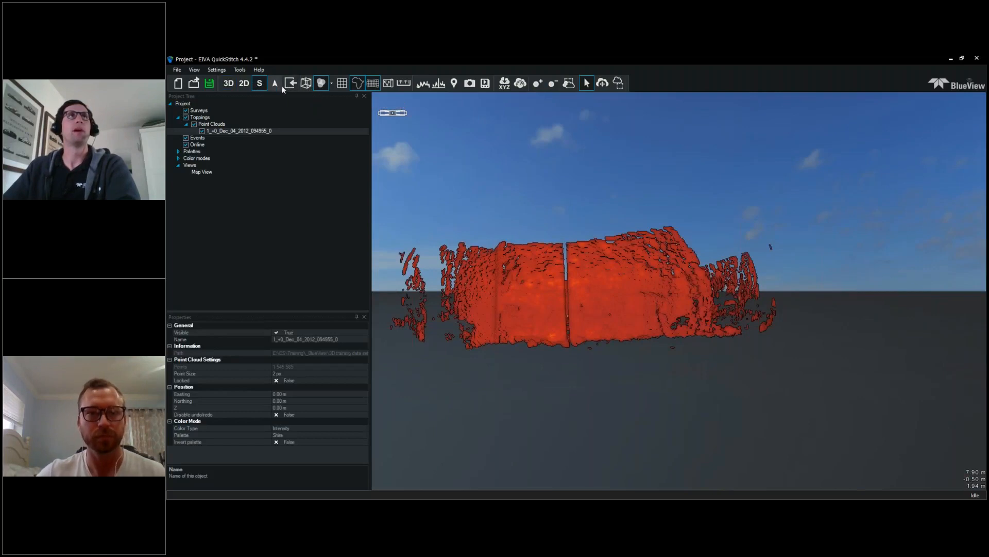
# Step: Toggle the point cloud's bounding box on and off, and show the grid in side and 3D views before hiding it
pyautogui.click(308, 86)
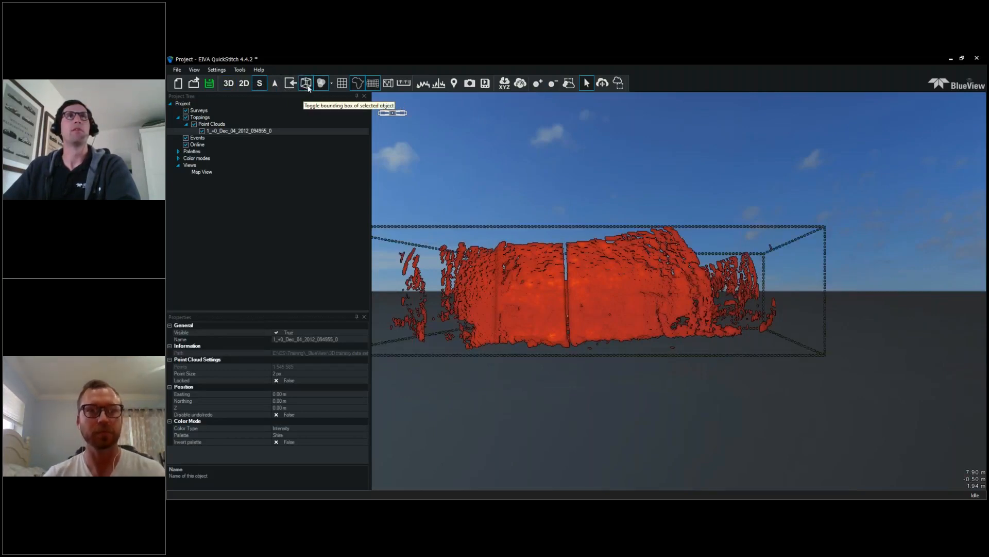
pyautogui.click(306, 84)
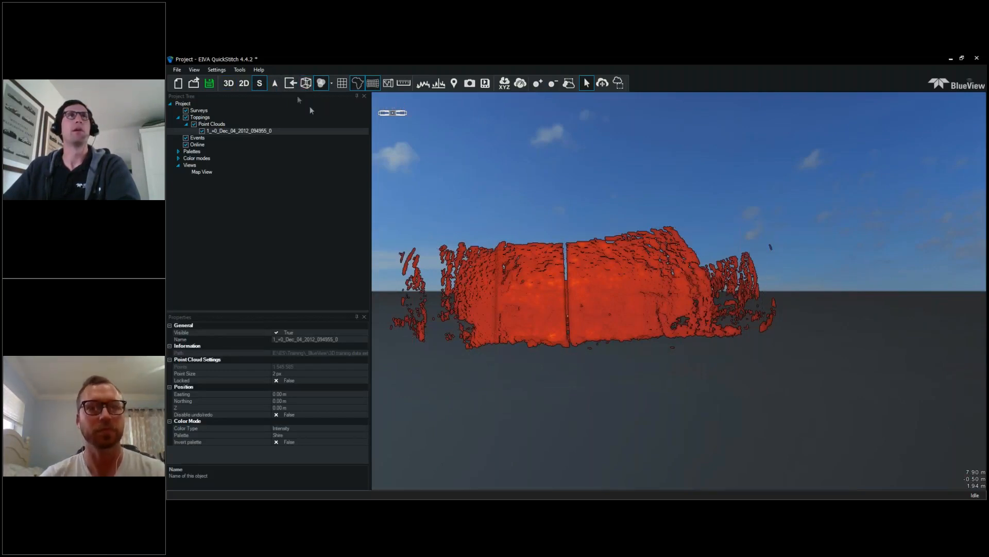
pyautogui.click(343, 86)
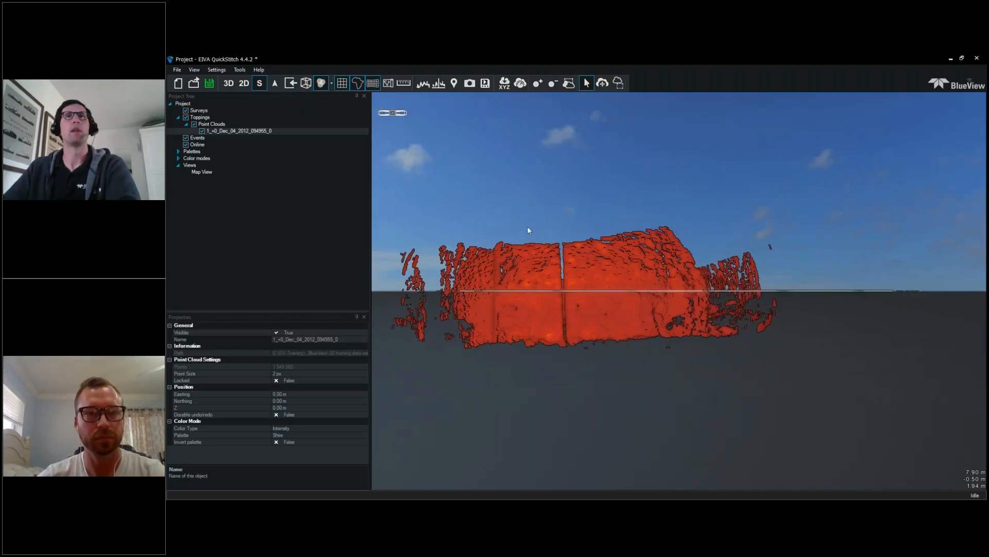
pyautogui.moveTo(527, 226); pyautogui.dragTo(462, 226)
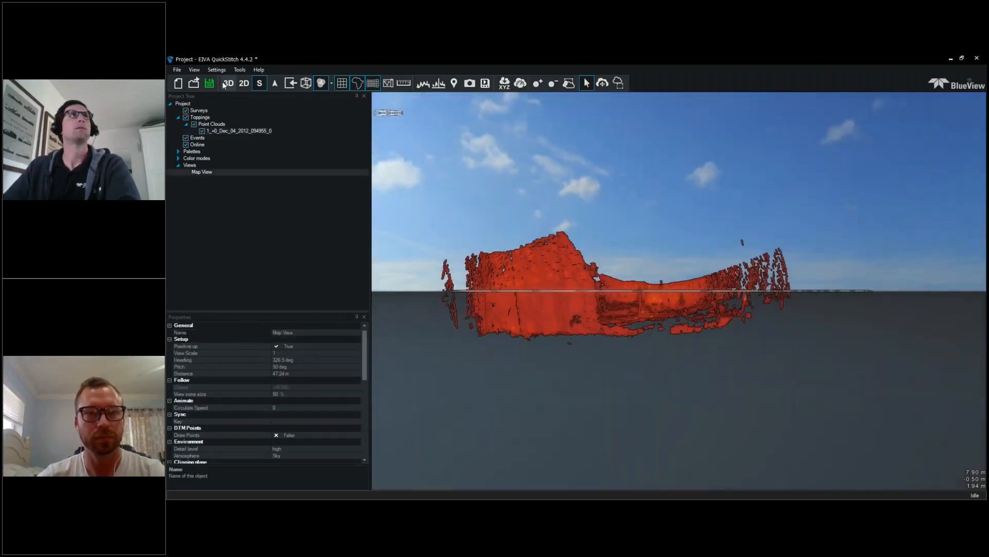
pyautogui.click(227, 84)
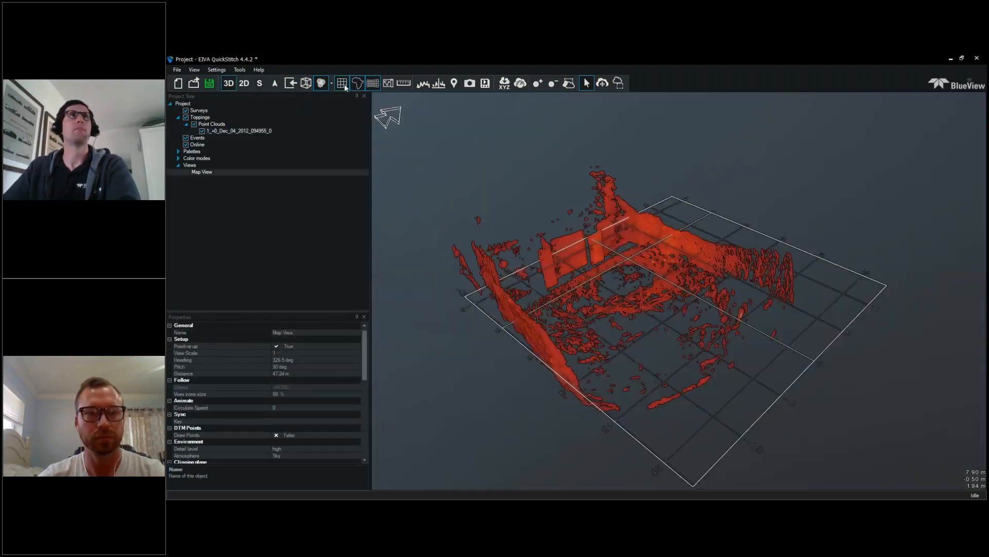
pyautogui.click(343, 85)
# Step: Add Bing Satellite as the background map beneath the point cloud
pyautogui.click(387, 85)
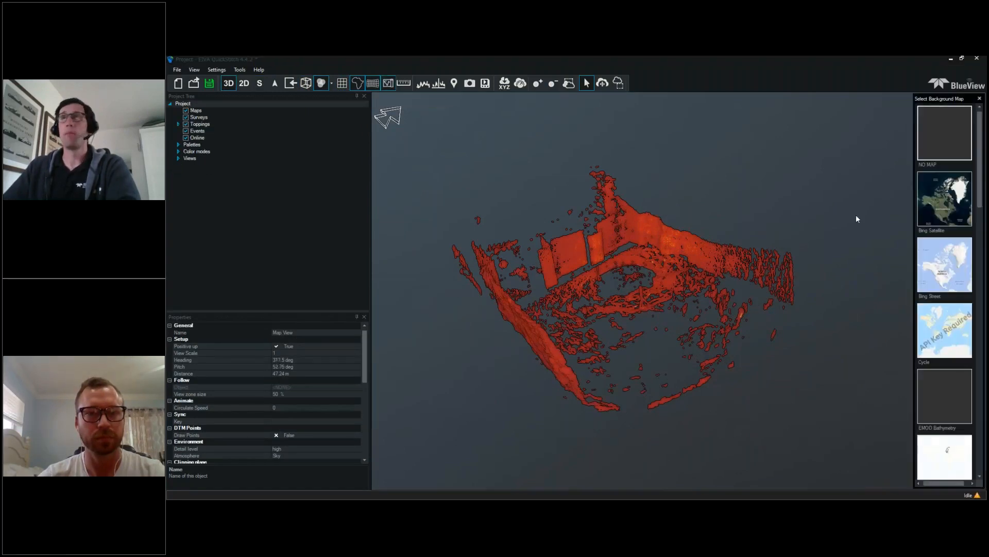
pyautogui.click(939, 202)
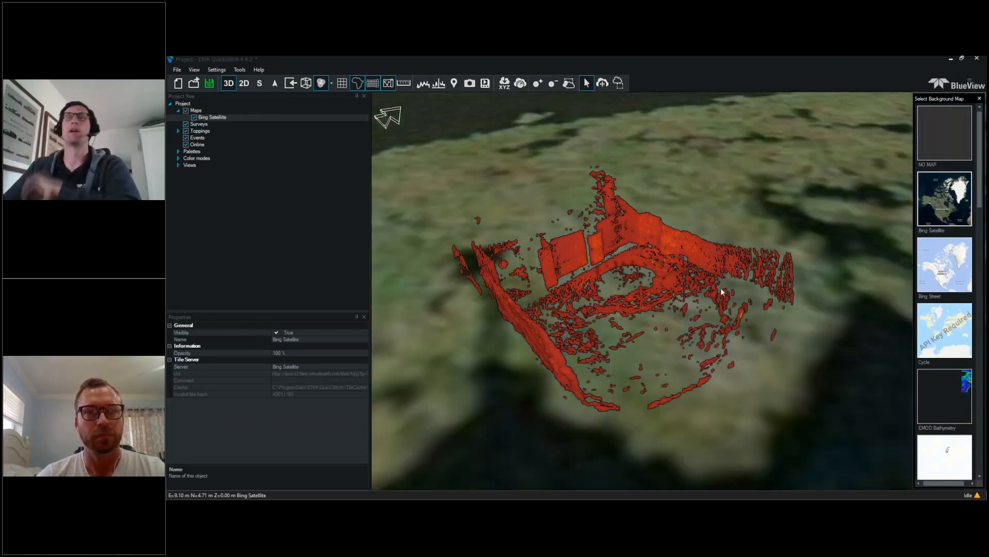
# Step: Examine where the point cloud sits on the satellite map, from regional scale back down to the scan
pyautogui.scroll(-5, 708, 237)
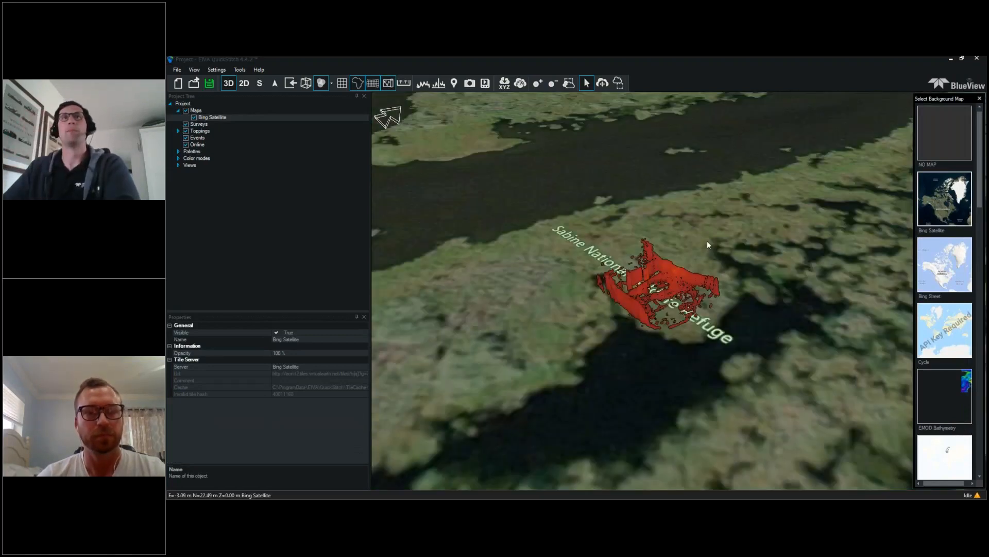
pyautogui.scroll(-5, 707, 240)
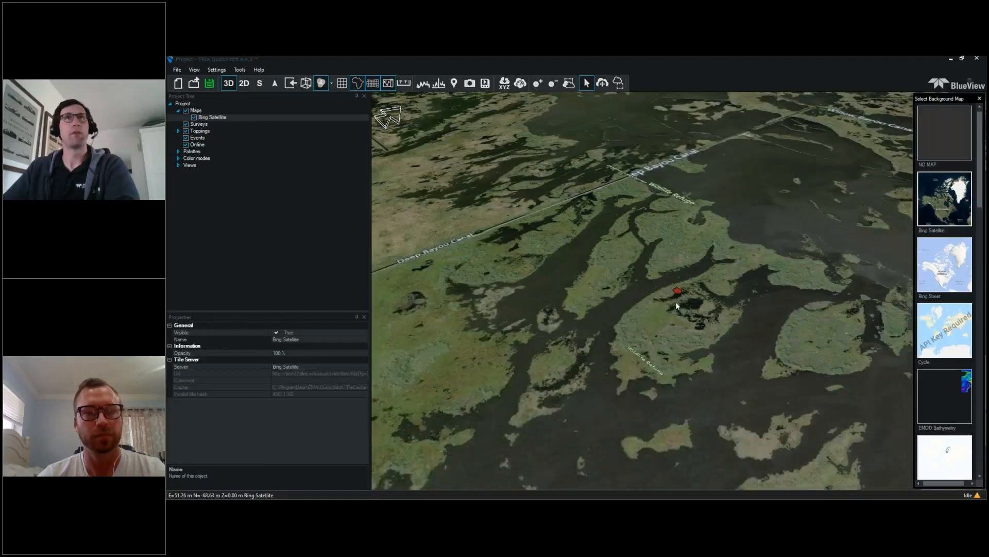
pyautogui.scroll(-3, 676, 300)
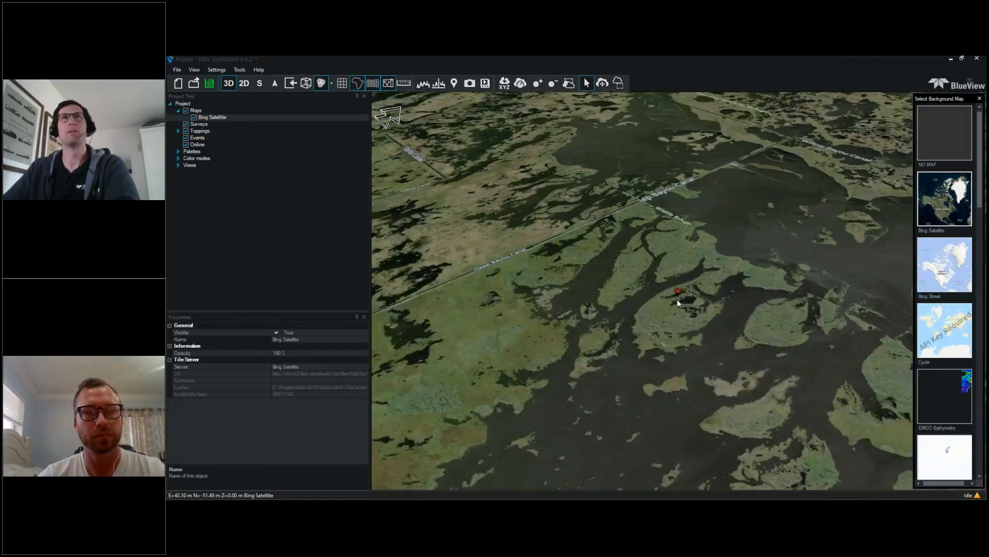
pyautogui.scroll(-3, 678, 302)
pyautogui.scroll(-5, 677, 299)
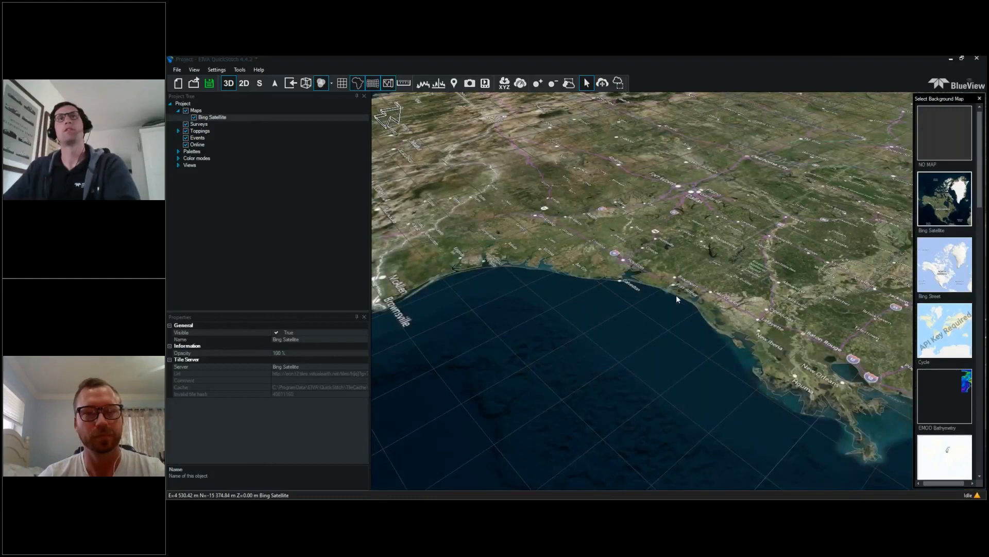
pyautogui.moveTo(676, 295); pyautogui.dragTo(735, 362, button='middle')
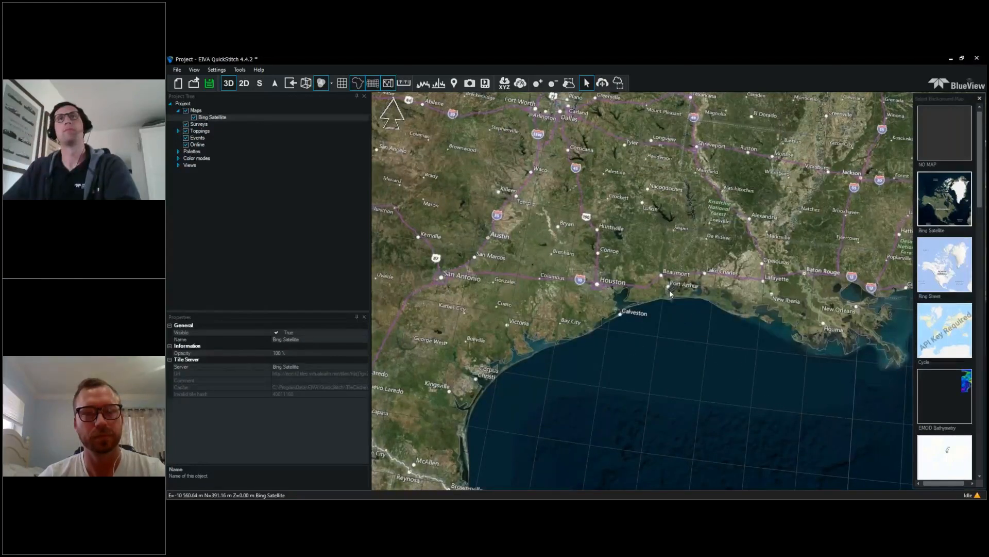
pyautogui.scroll(-3, 669, 290)
pyautogui.scroll(5, 702, 292)
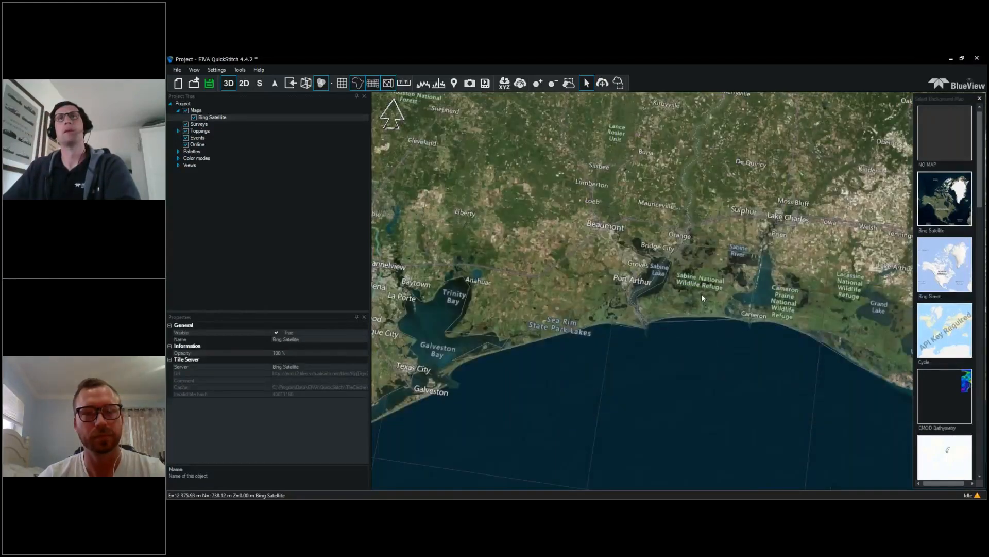
pyautogui.scroll(5, 702, 298)
pyautogui.scroll(3, 696, 292)
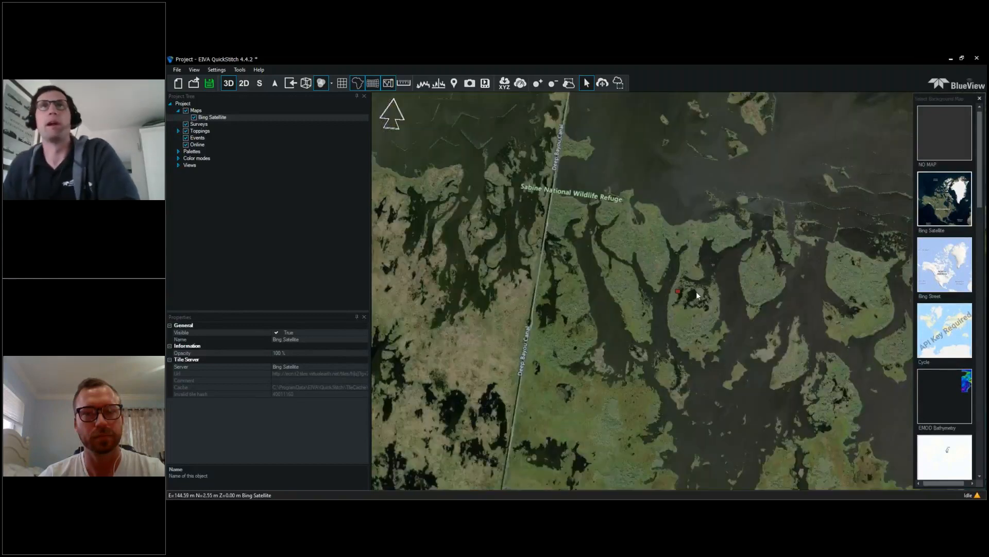
pyautogui.scroll(5, 697, 292)
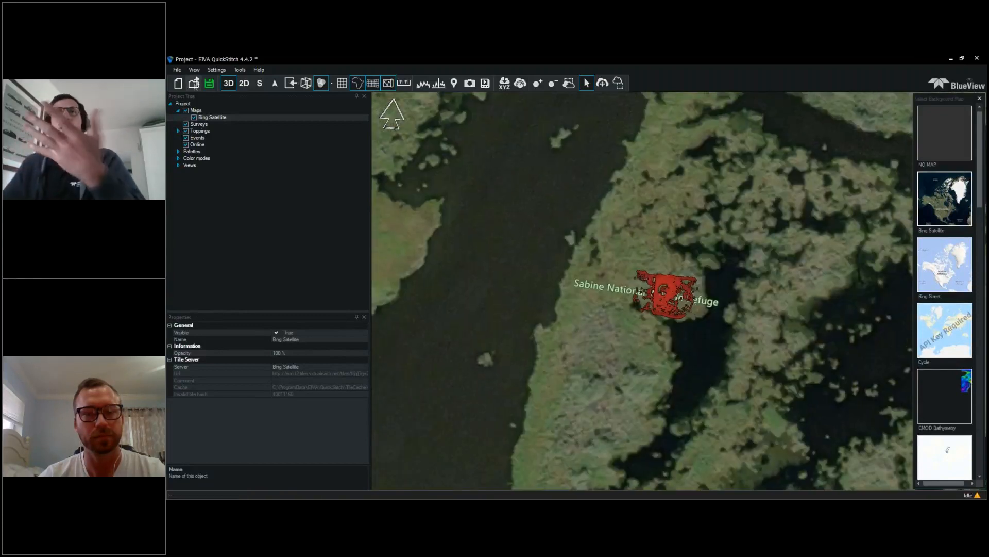
pyautogui.click(216, 69)
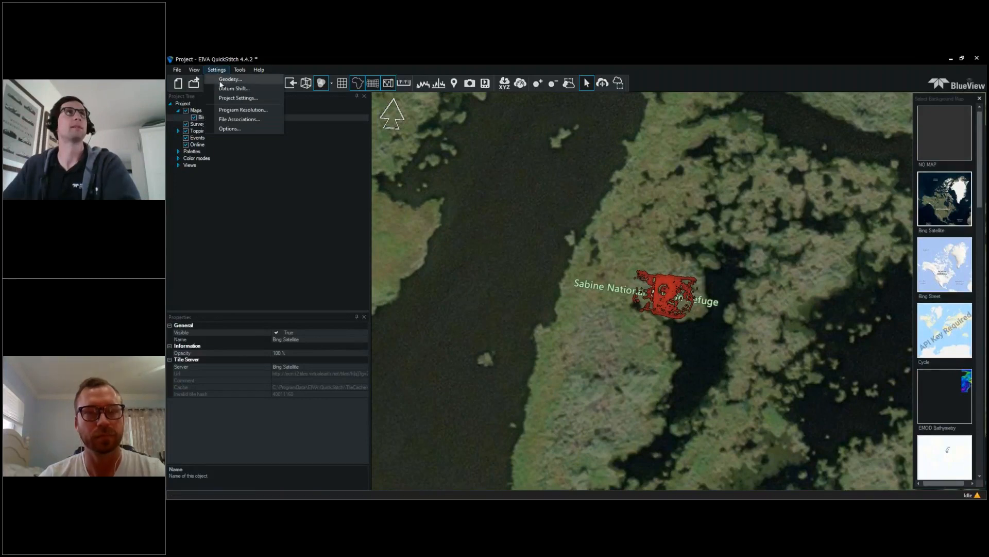
pyautogui.click(702, 315)
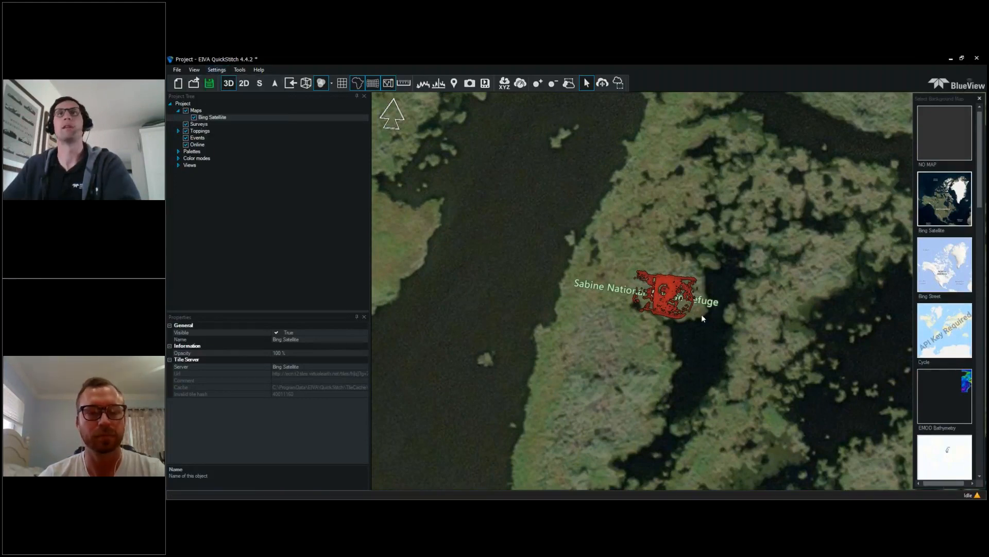
# Step: Look through the available background maps, switch the background to NO MAP and close the map selection
pyautogui.scroll(-6, 957, 278)
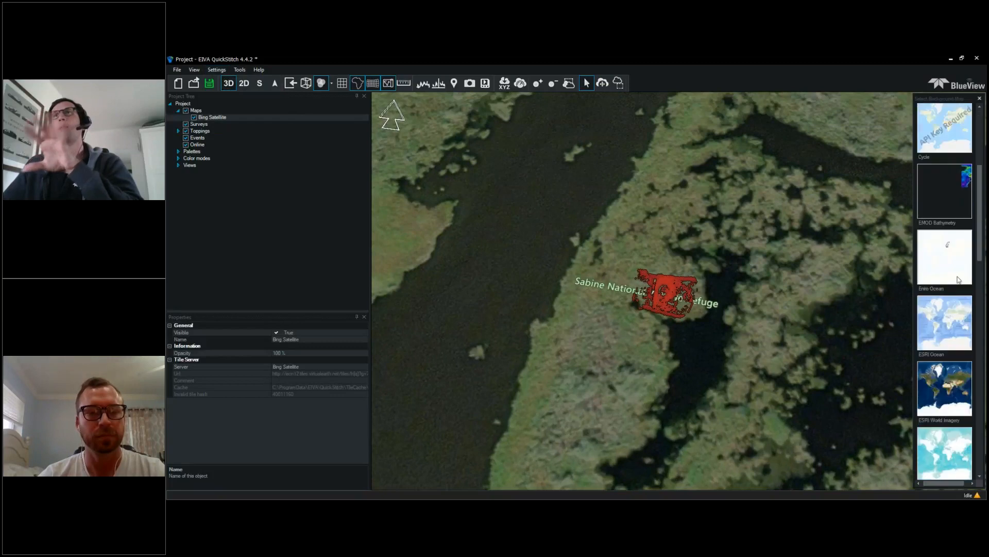
pyautogui.scroll(4, 945, 298)
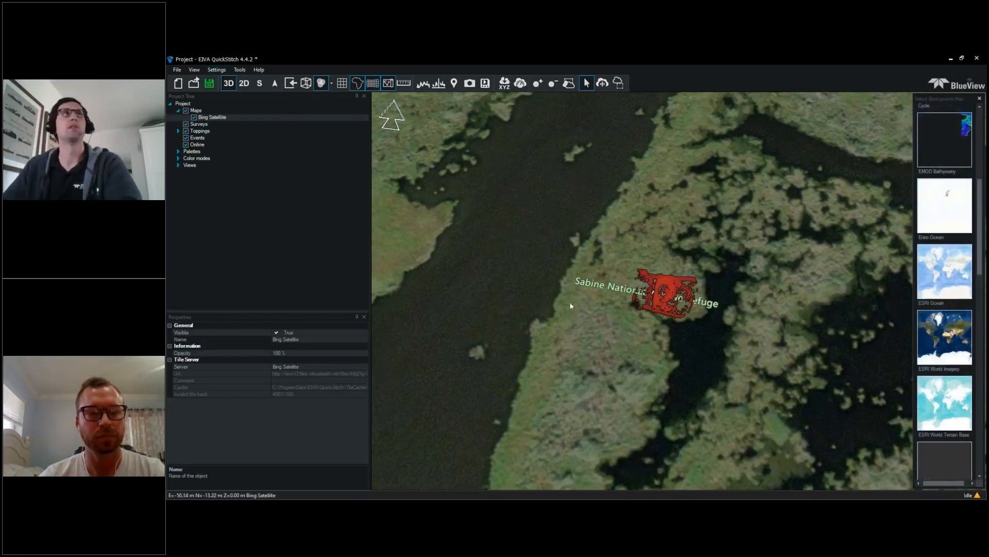
pyautogui.moveTo(719, 338); pyautogui.dragTo(763, 315, button='middle')
pyautogui.moveTo(979, 252); pyautogui.dragTo(980, 222)
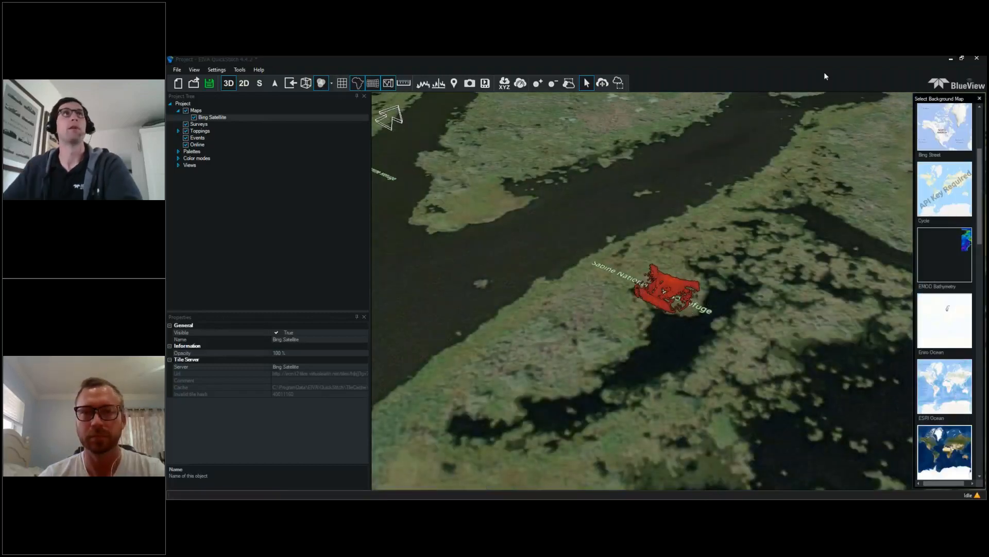
pyautogui.scroll(3, 932, 159)
pyautogui.click(946, 133)
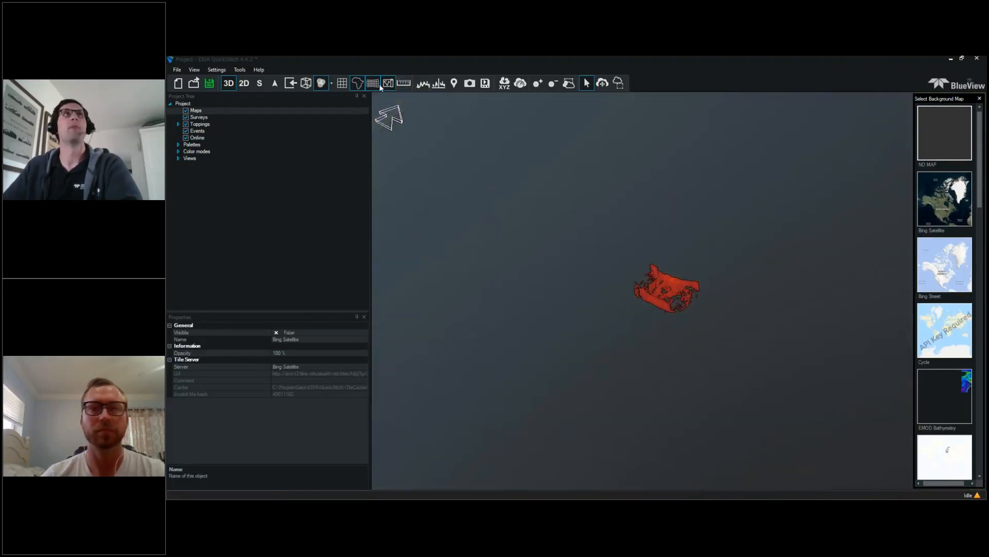
pyautogui.click(404, 87)
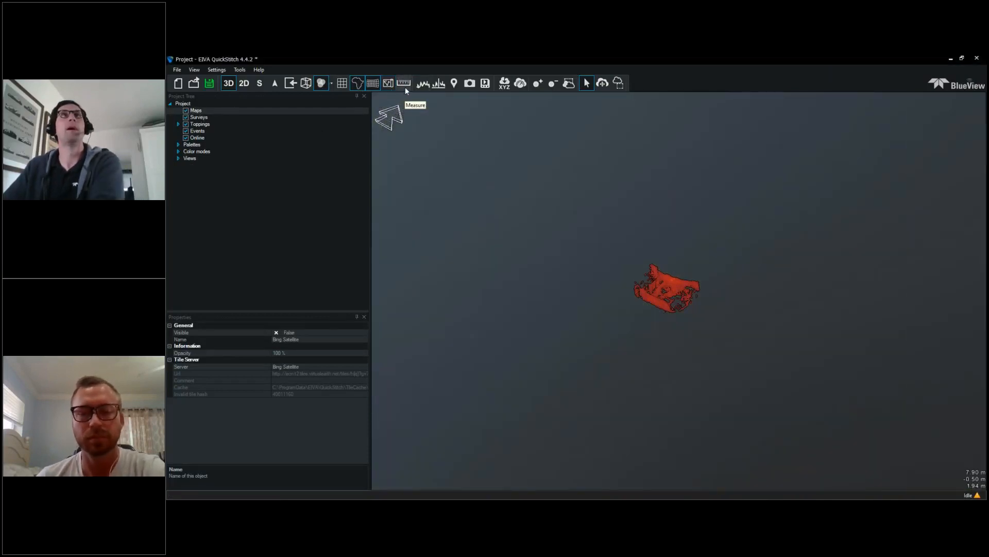
# Step: Measure the height of the vertical pole inside the circular structure and view the measurement from another angle
pyautogui.scroll(6, 665, 315)
pyautogui.scroll(6, 663, 317)
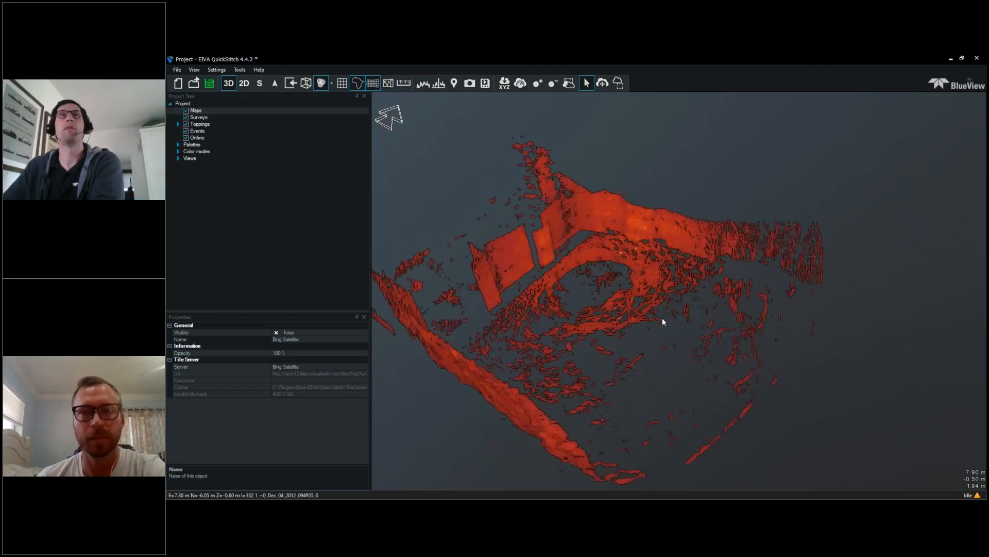
pyautogui.moveTo(666, 317); pyautogui.dragTo(554, 308, button='middle')
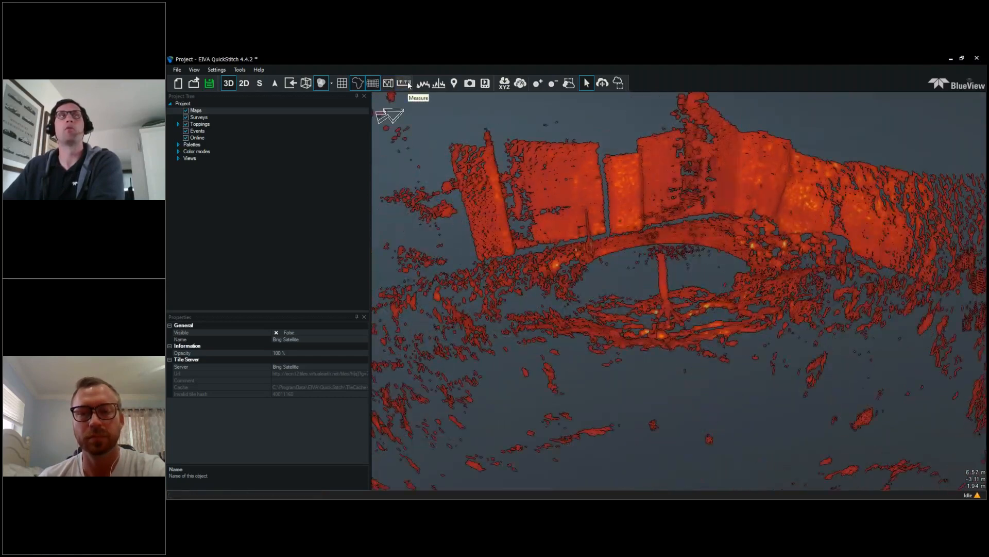
pyautogui.click(403, 83)
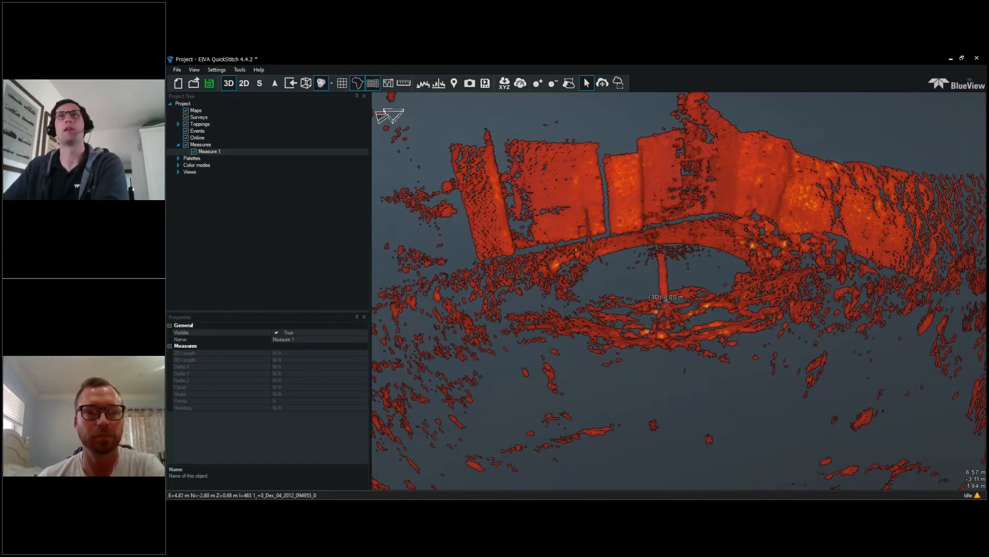
pyautogui.click(664, 300)
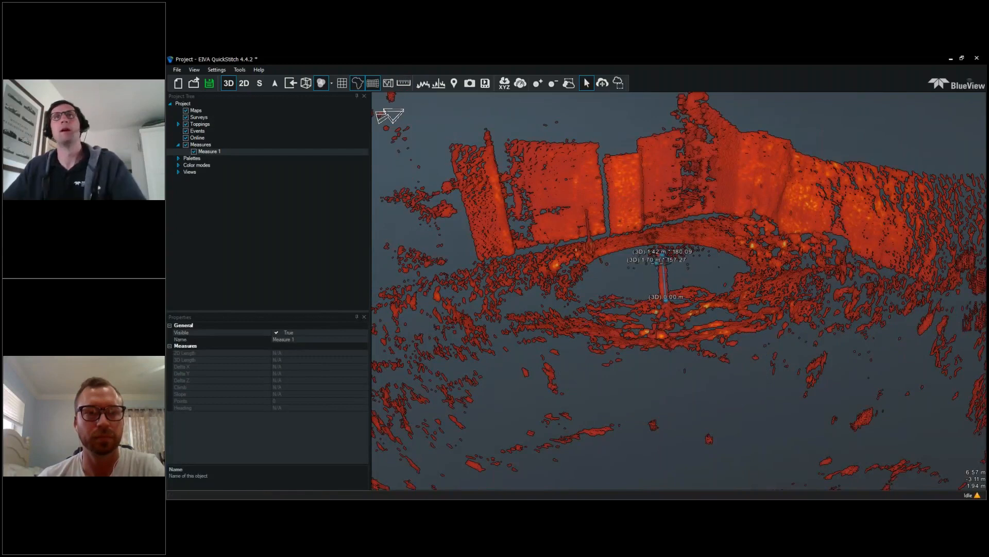
pyautogui.rightClick(634, 319)
pyautogui.moveTo(635, 318); pyautogui.dragTo(765, 315)
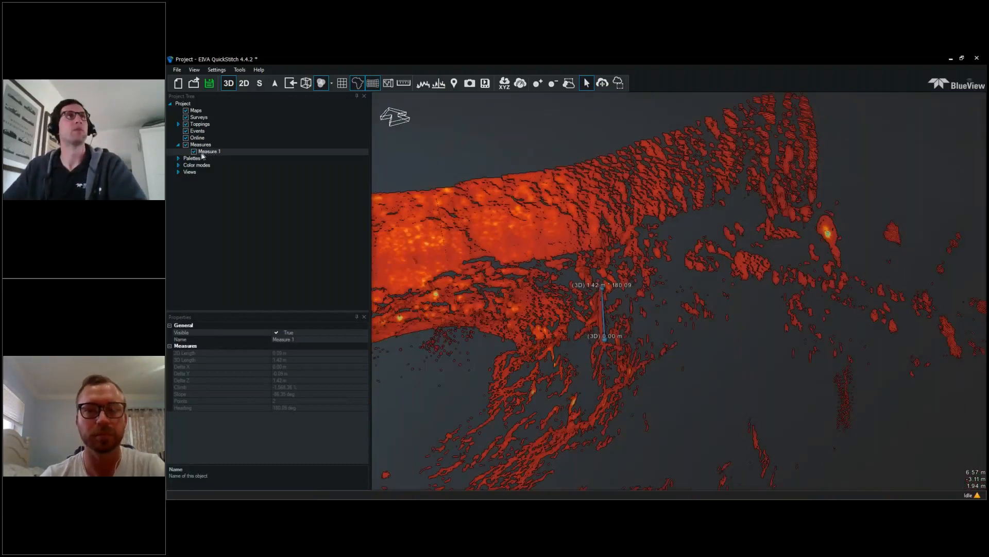
# Step: Rename the new measurement to Pole
pyautogui.click(298, 339)
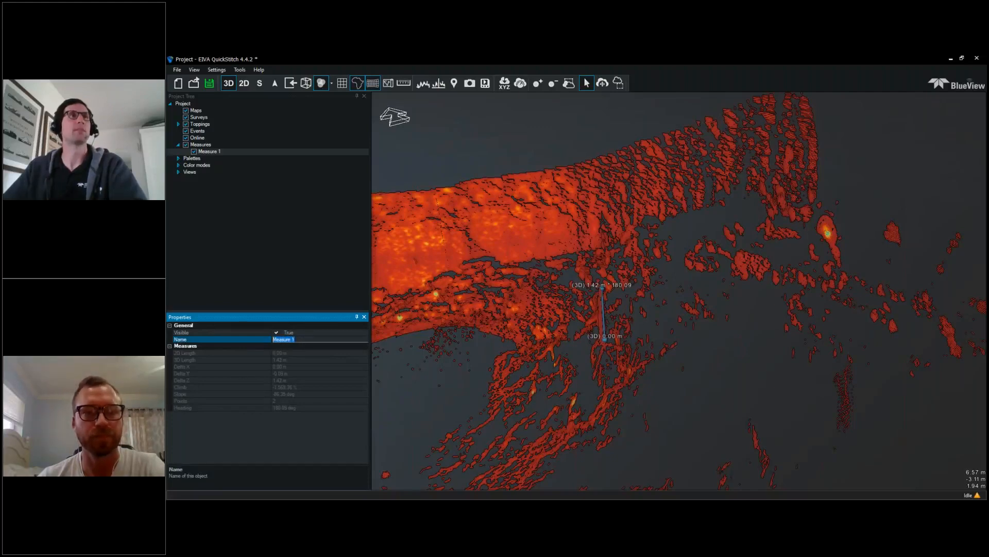
pyautogui.write('Po')
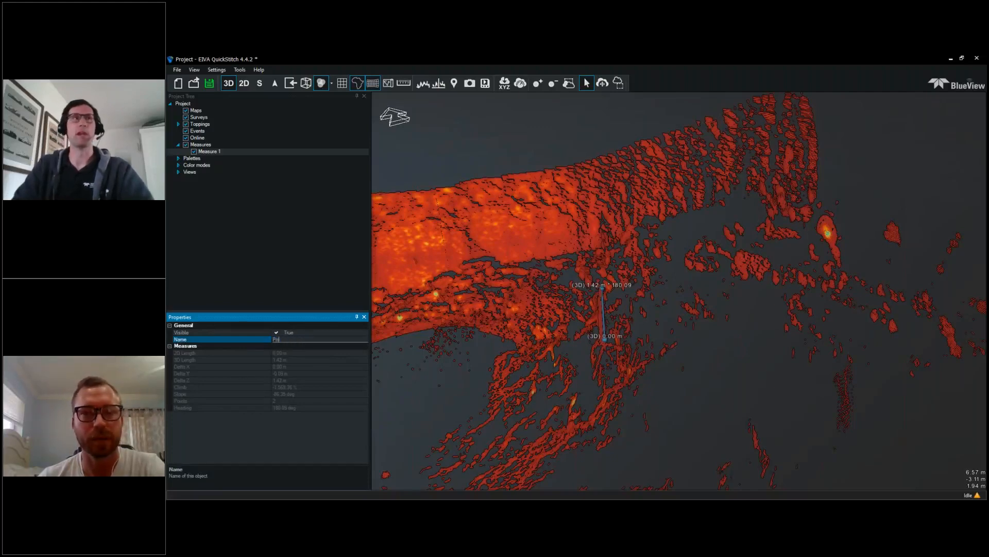
pyautogui.write('le')
pyautogui.click(278, 367)
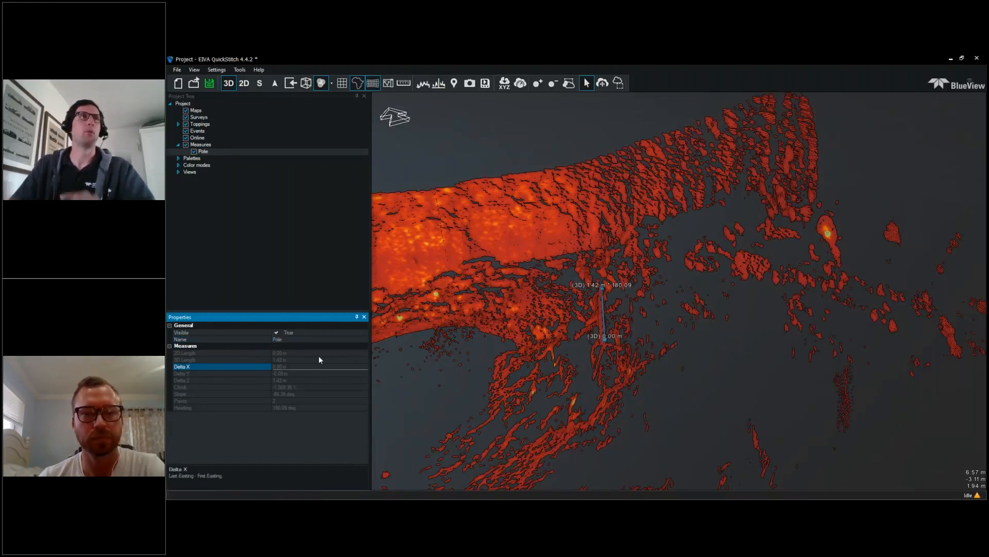
pyautogui.click(790, 354)
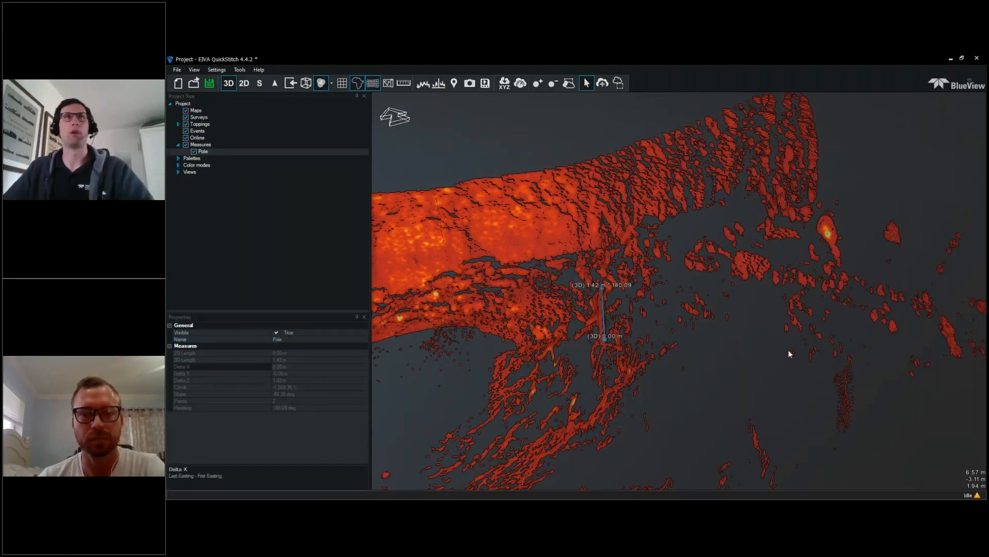
pyautogui.moveTo(789, 353); pyautogui.dragTo(713, 362)
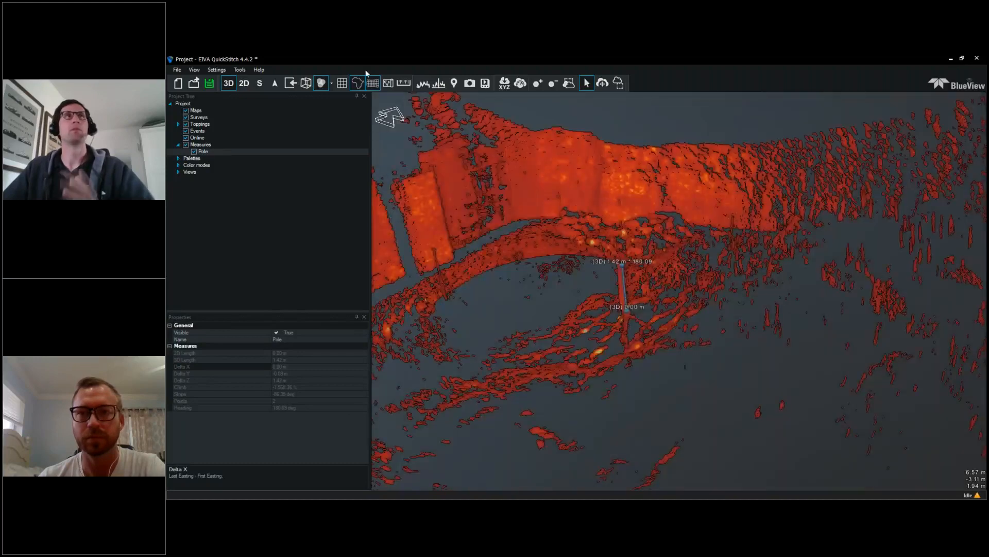
# Step: Remove the Pole measurement from the project
pyautogui.rightClick(229, 153)
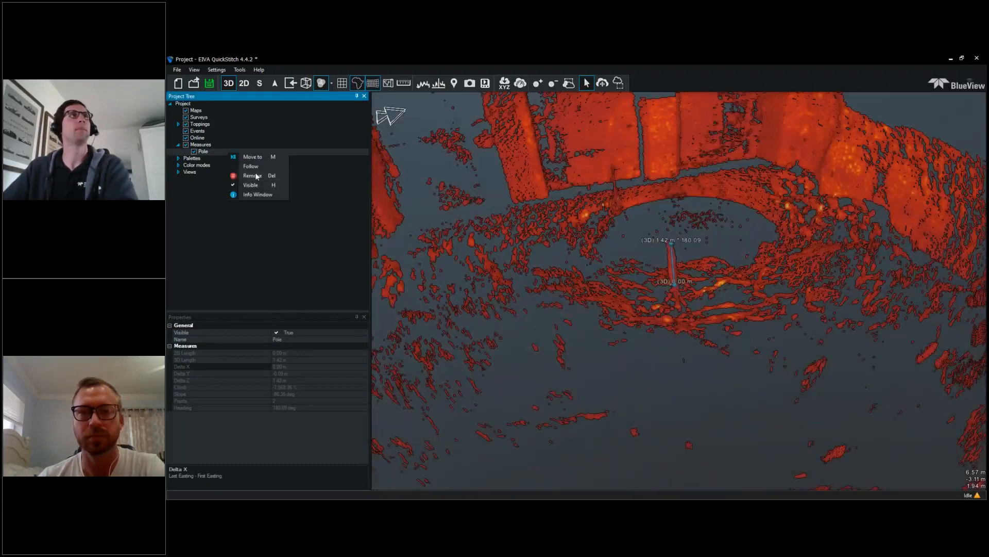
pyautogui.click(256, 174)
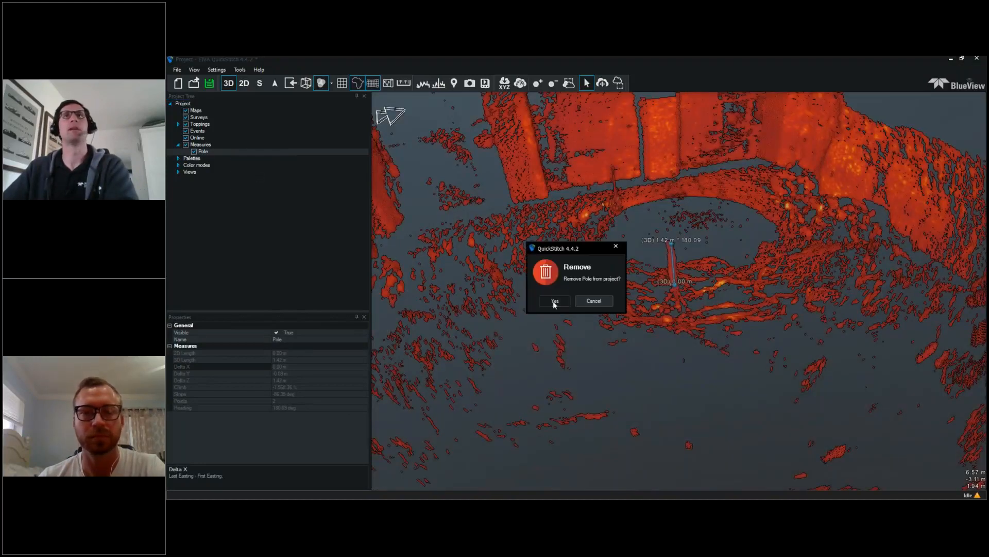
pyautogui.click(554, 302)
pyautogui.moveTo(552, 302); pyautogui.dragTo(633, 270)
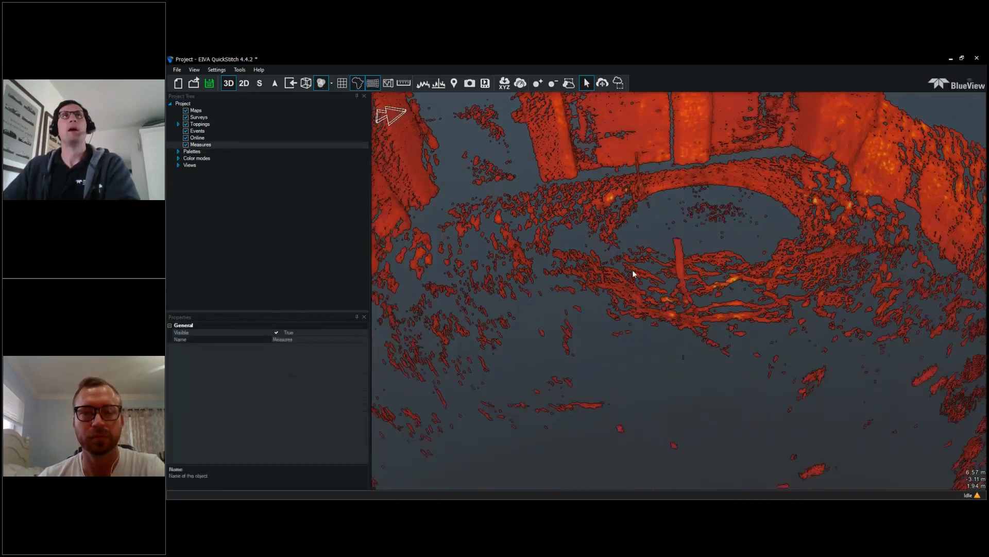
# Step: Turn on a quick profile and extend both ends of its line past the point cloud's side walls
pyautogui.scroll(-5, 633, 271)
pyautogui.click(426, 89)
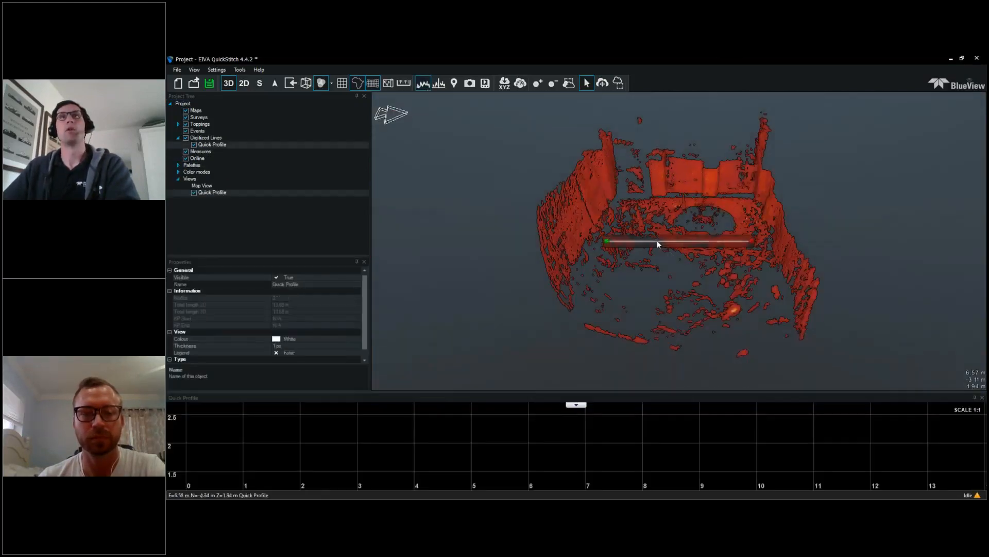
pyautogui.moveTo(607, 241); pyautogui.dragTo(526, 220)
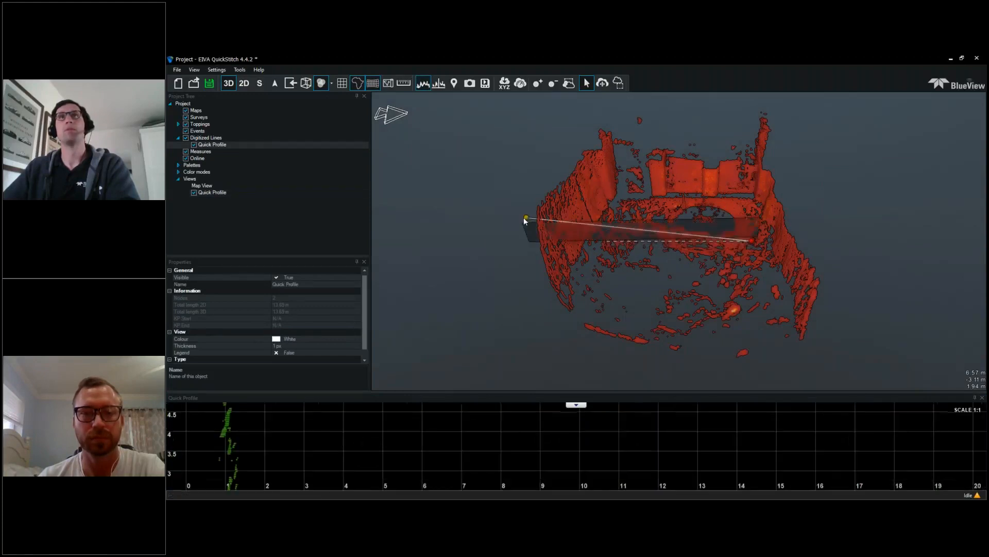
pyautogui.moveTo(752, 241)
pyautogui.mouseDown()
pyautogui.moveTo(736, 242)
pyautogui.moveTo(851, 224)
pyautogui.mouseUp()
# Step: Enlarge the quick profile view and zoom it out to show the full cross-section between the walls
pyautogui.click(696, 421)
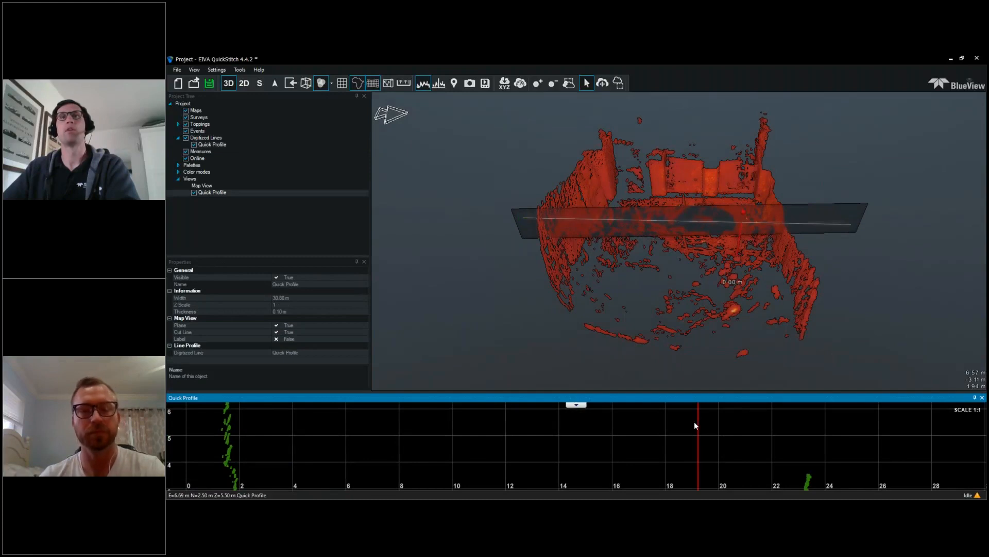
pyautogui.scroll(-3, 495, 426)
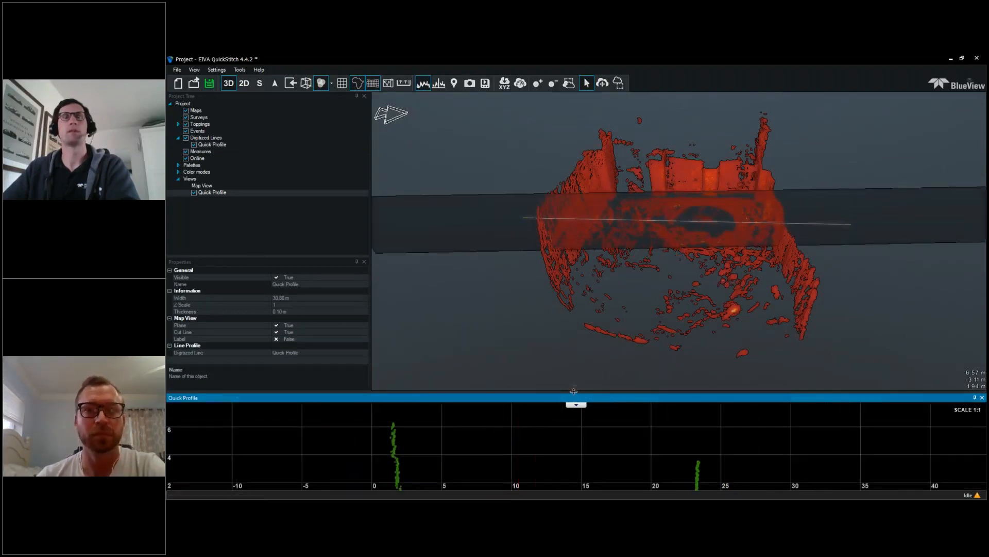
pyautogui.moveTo(575, 392); pyautogui.dragTo(587, 325)
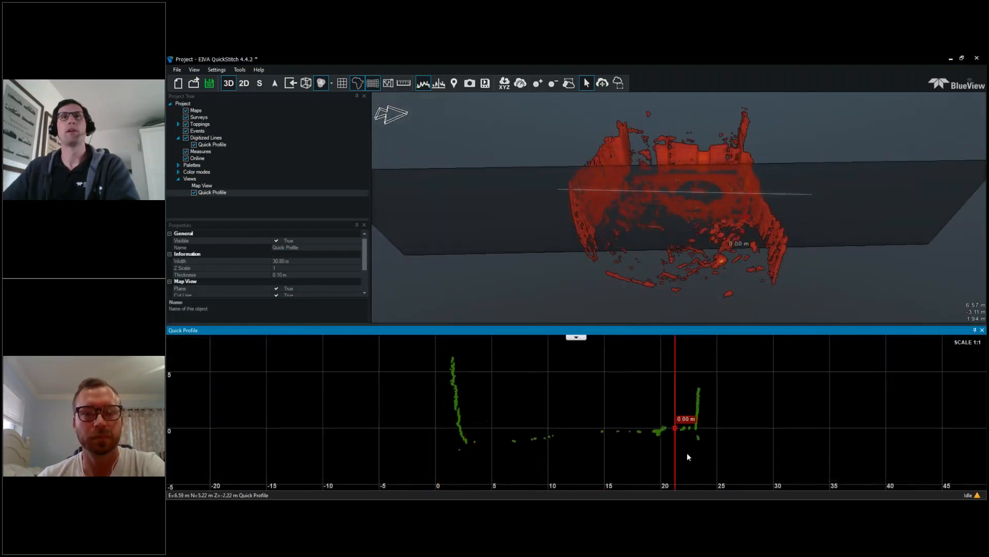
# Step: Reposition both ends of the profile line to section the scan through the circular opening, and turn the profile off
pyautogui.moveTo(862, 237); pyautogui.dragTo(722, 288)
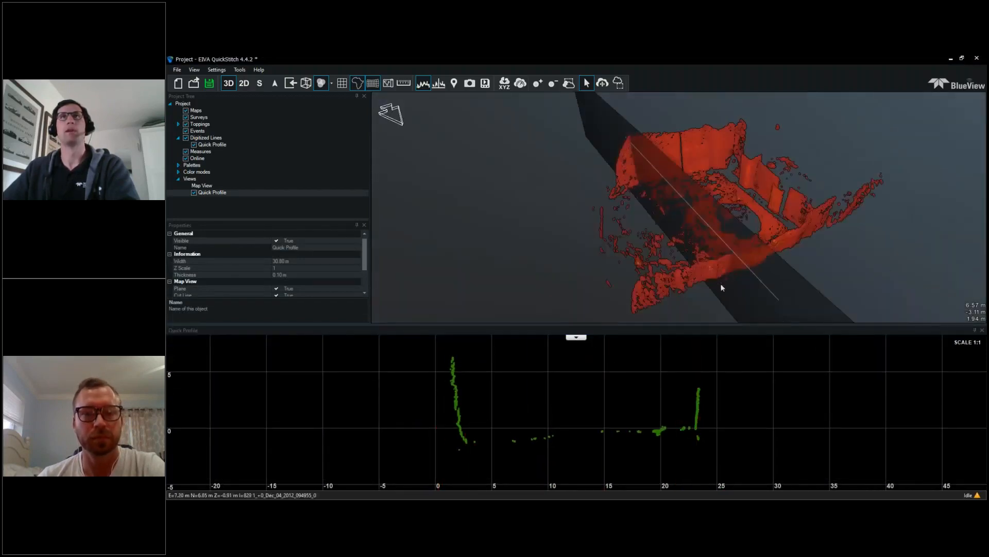
pyautogui.click(775, 300)
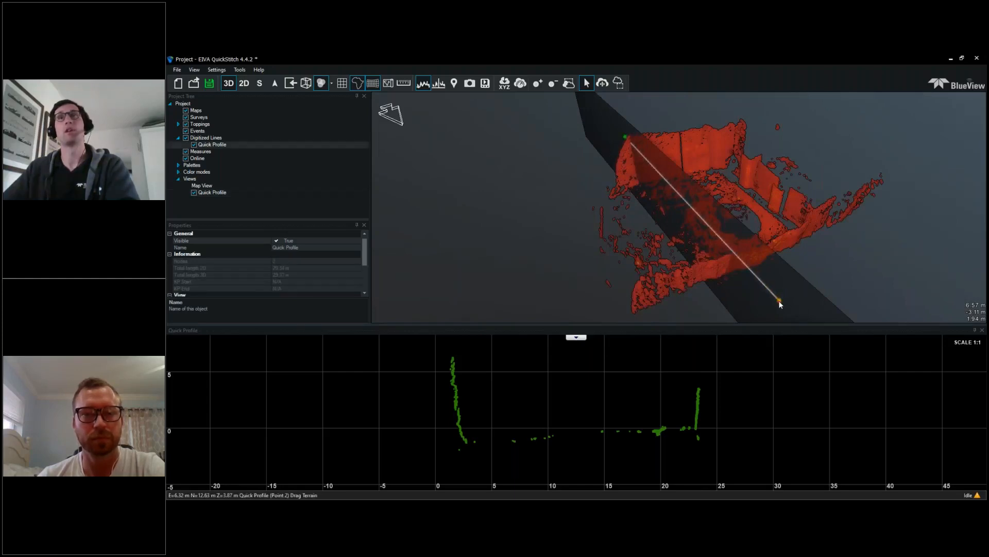
pyautogui.moveTo(779, 301); pyautogui.dragTo(870, 252)
pyautogui.moveTo(625, 139); pyautogui.dragTo(675, 125)
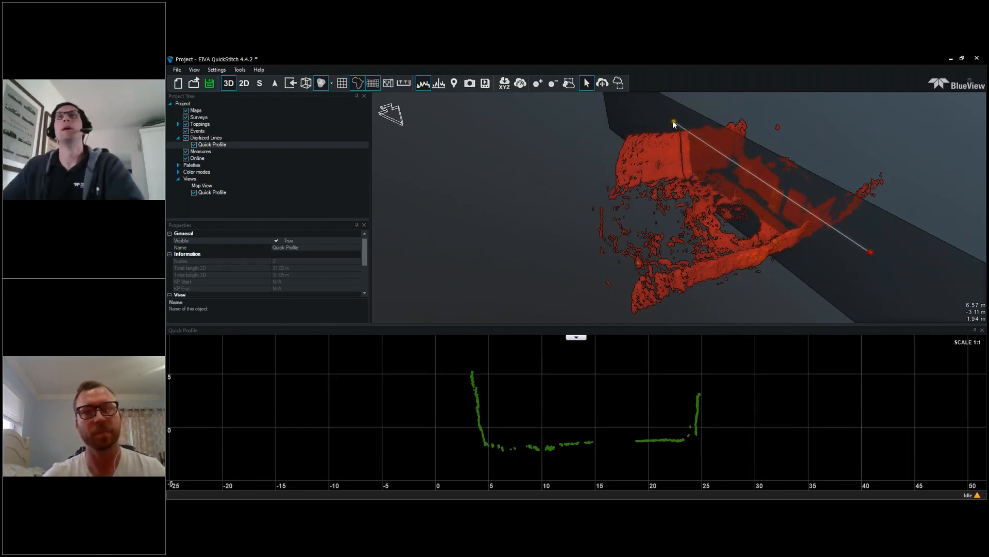
pyautogui.moveTo(670, 118)
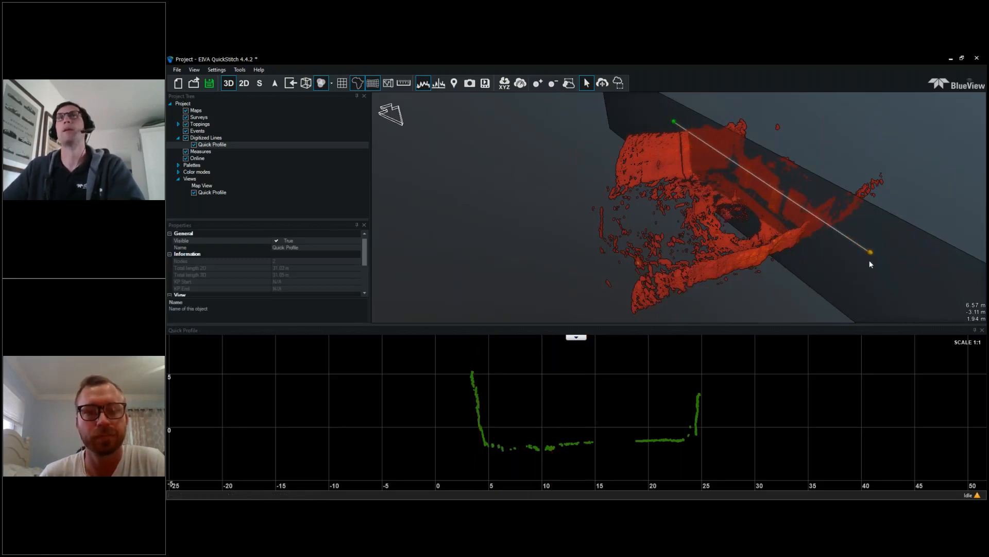
pyautogui.moveTo(870, 261); pyautogui.dragTo(790, 292)
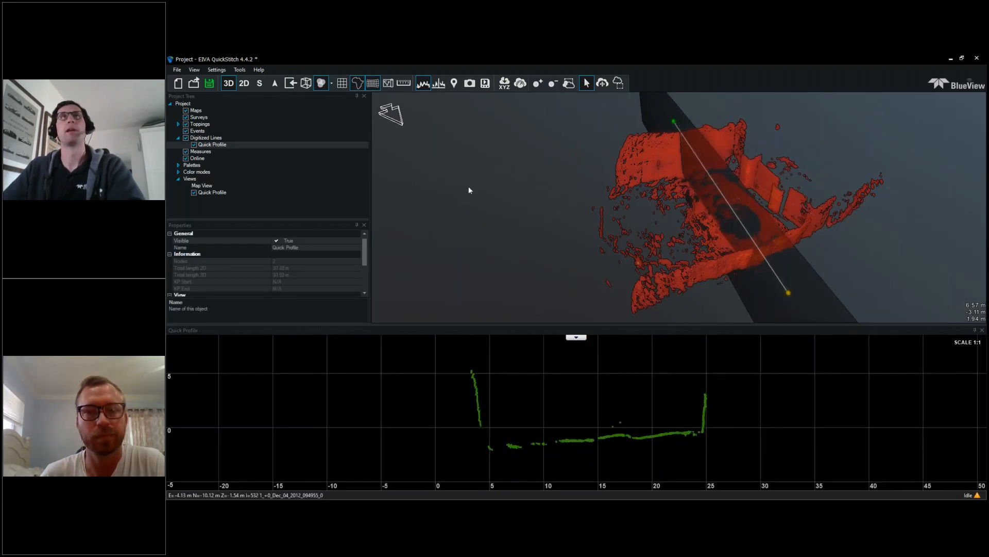
pyautogui.click(423, 84)
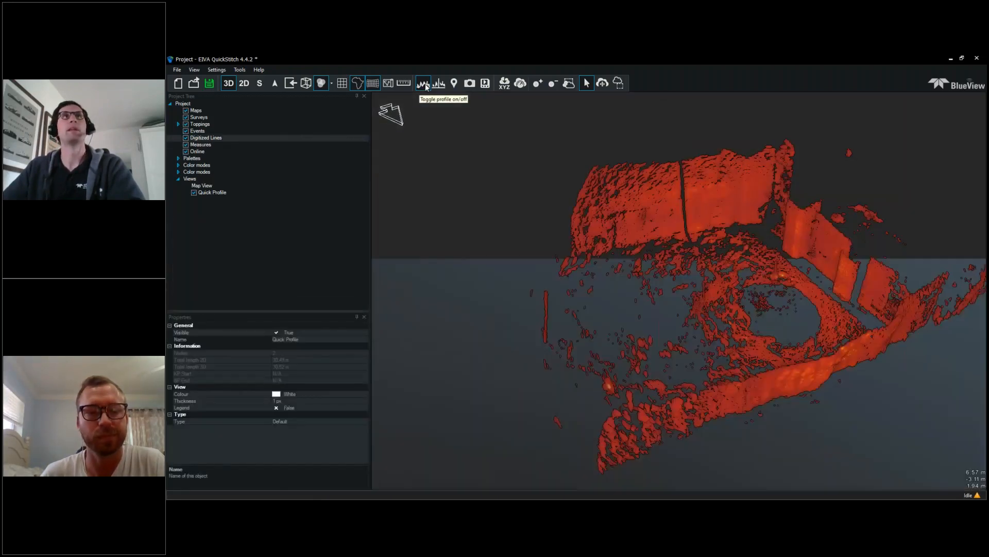
# Step: Turn on the X-axis and Y-axis profiles, examine the cross-sections at another spot in the scan, and turn them off
pyautogui.click(439, 84)
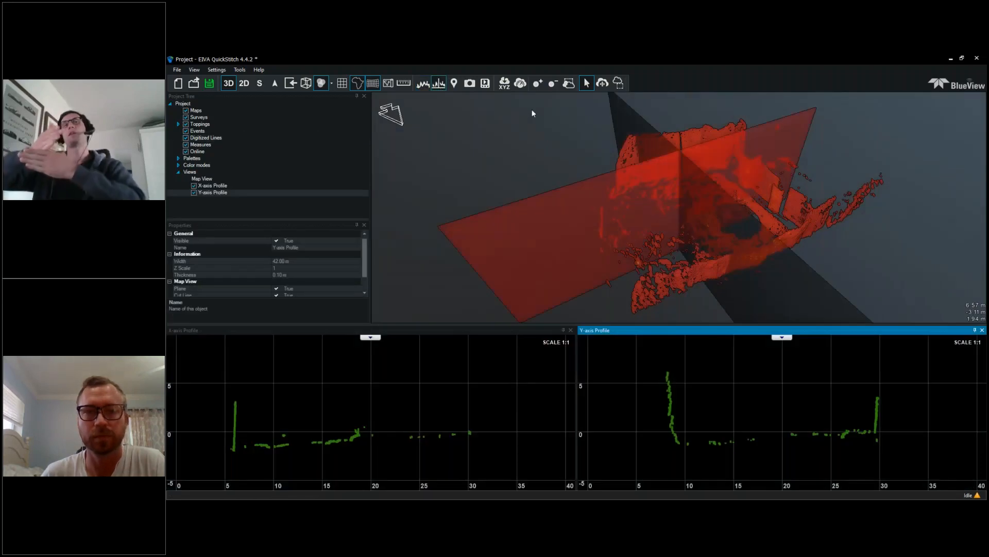
pyautogui.click(681, 219)
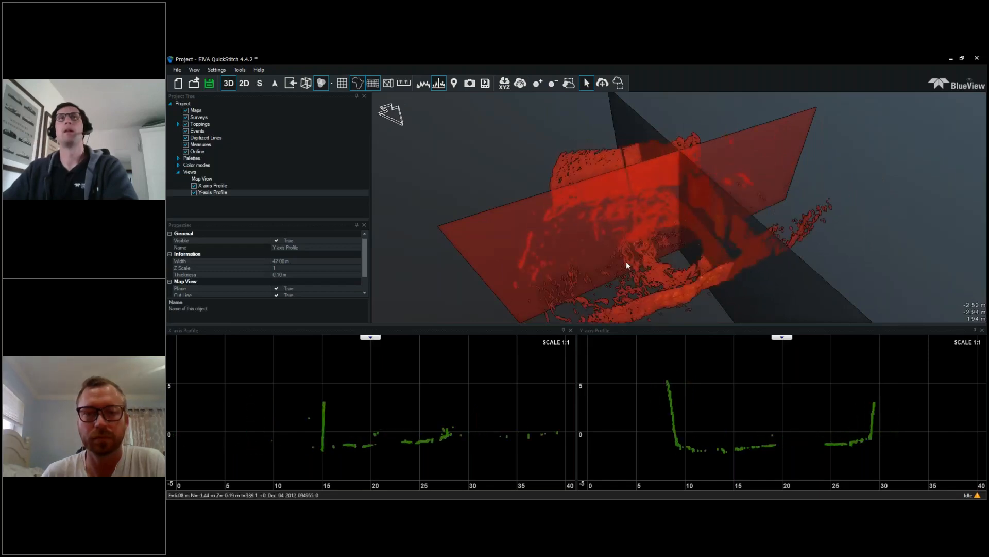
pyautogui.click(442, 88)
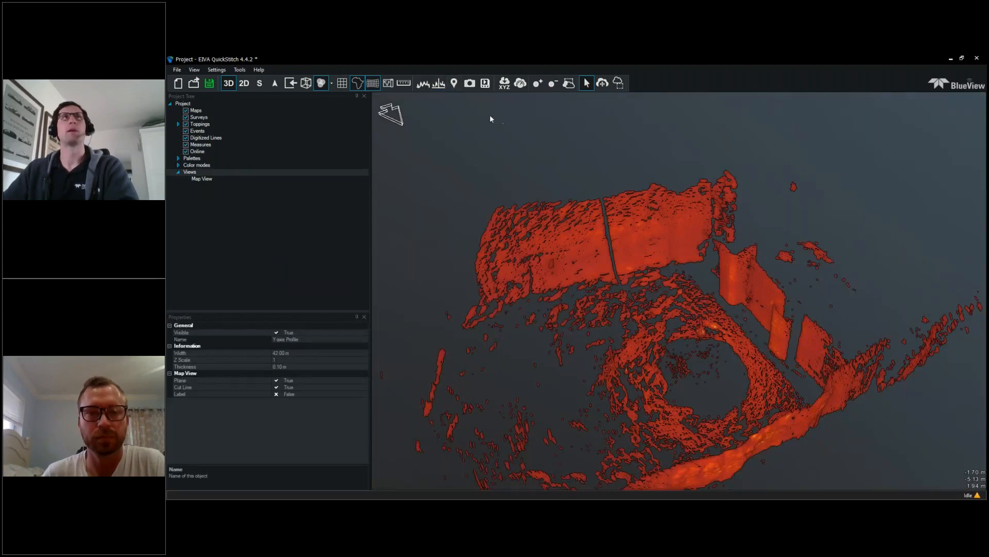
# Step: Start saving a screenshot of the 3D view and cancel it
pyautogui.click(470, 84)
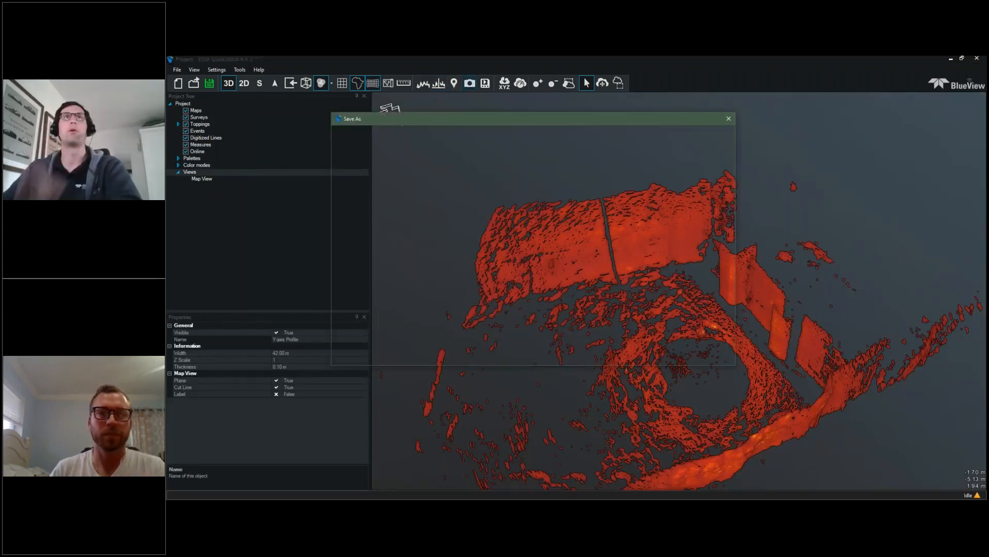
pyautogui.click(732, 121)
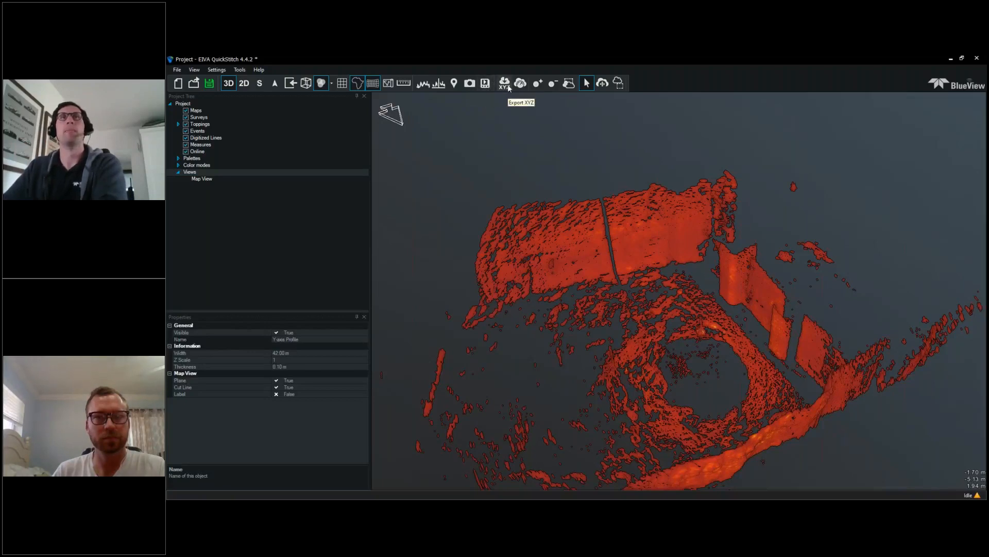
pyautogui.moveTo(657, 256); pyautogui.dragTo(664, 258)
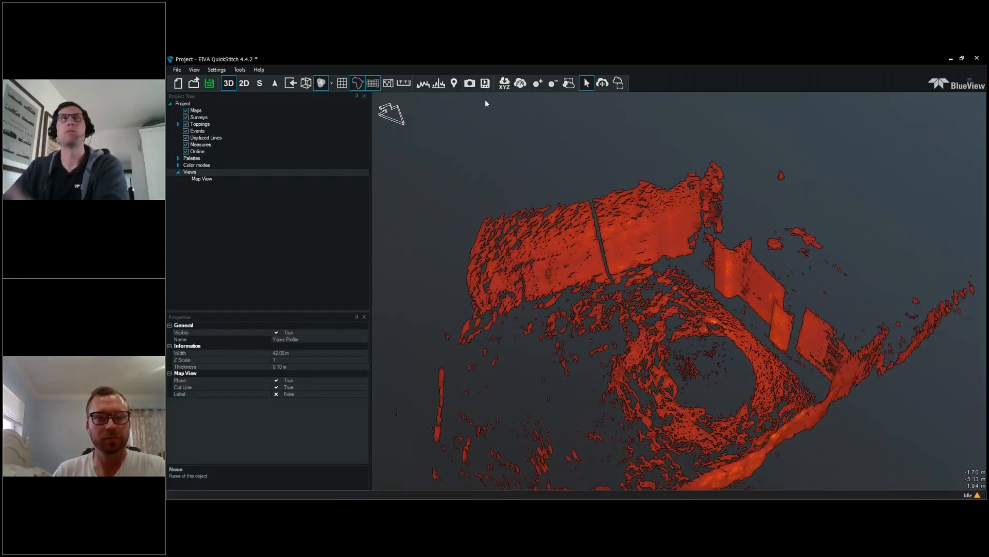
# Step: Start exporting the point cloud to an XYZ file and cancel it
pyautogui.click(504, 84)
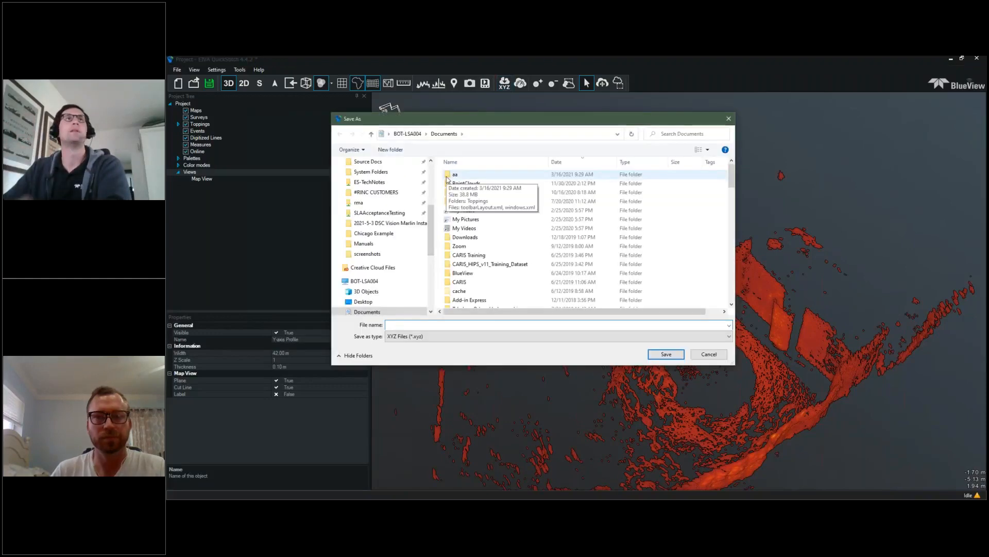
pyautogui.click(728, 119)
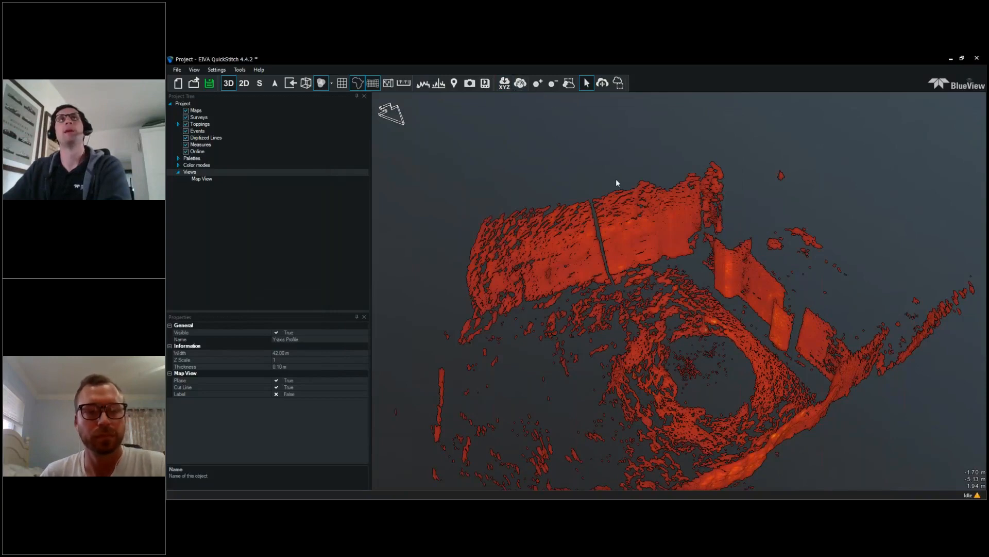
# Step: Optimize the point cloud with an approximate distance of 0.01 m between points and apply the optimization
pyautogui.moveTo(617, 183); pyautogui.dragTo(717, 194)
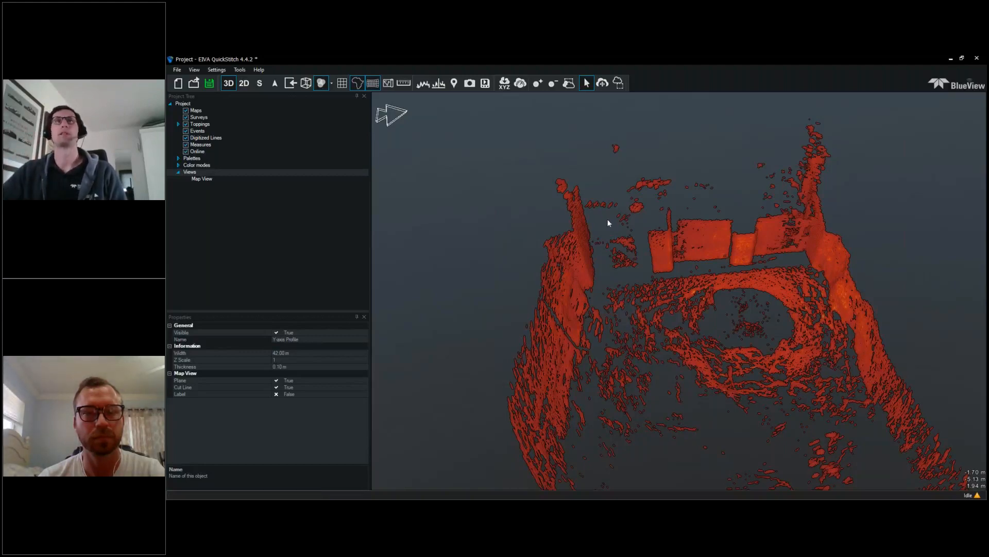
pyautogui.click(525, 87)
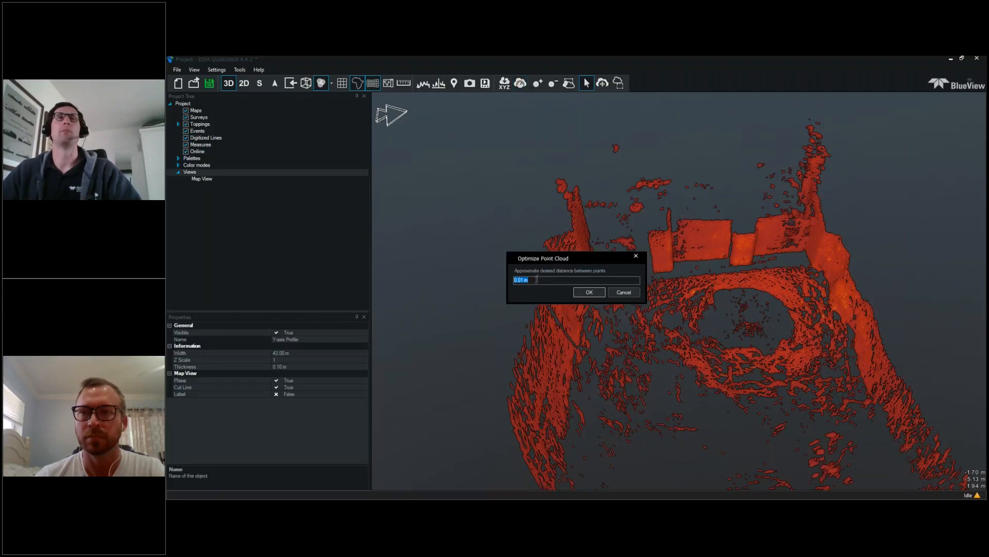
pyautogui.click(523, 280)
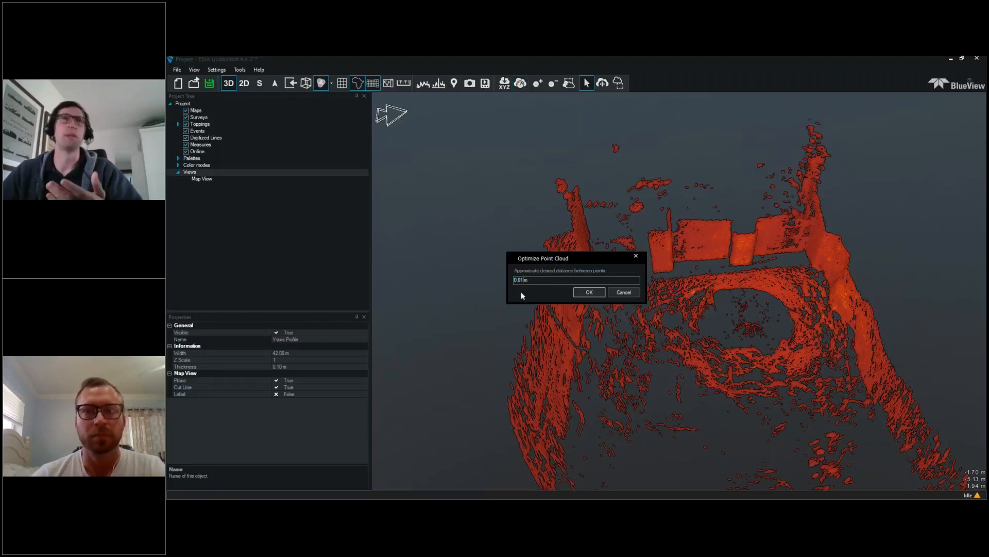
pyautogui.moveTo(595, 258); pyautogui.dragTo(508, 200)
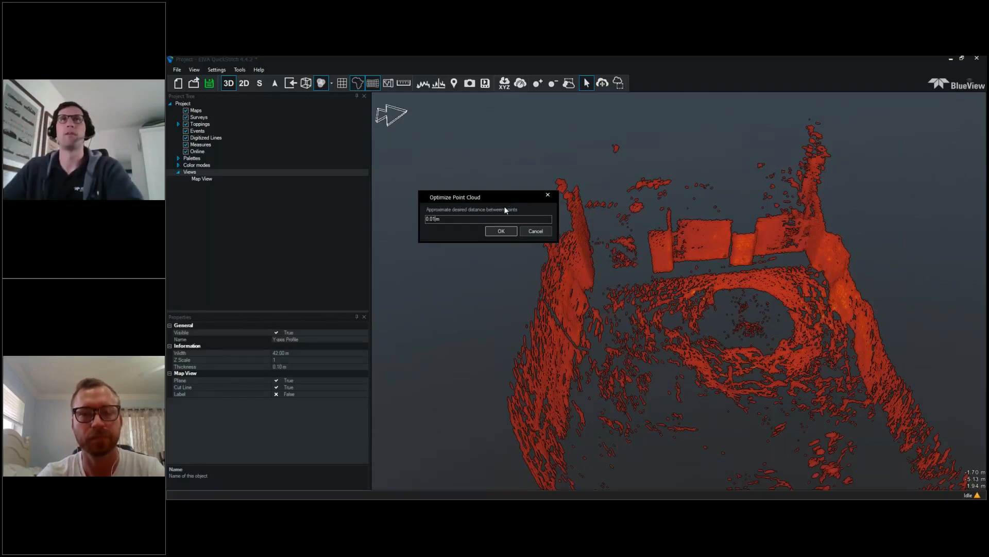
pyautogui.moveTo(503, 198); pyautogui.dragTo(414, 152)
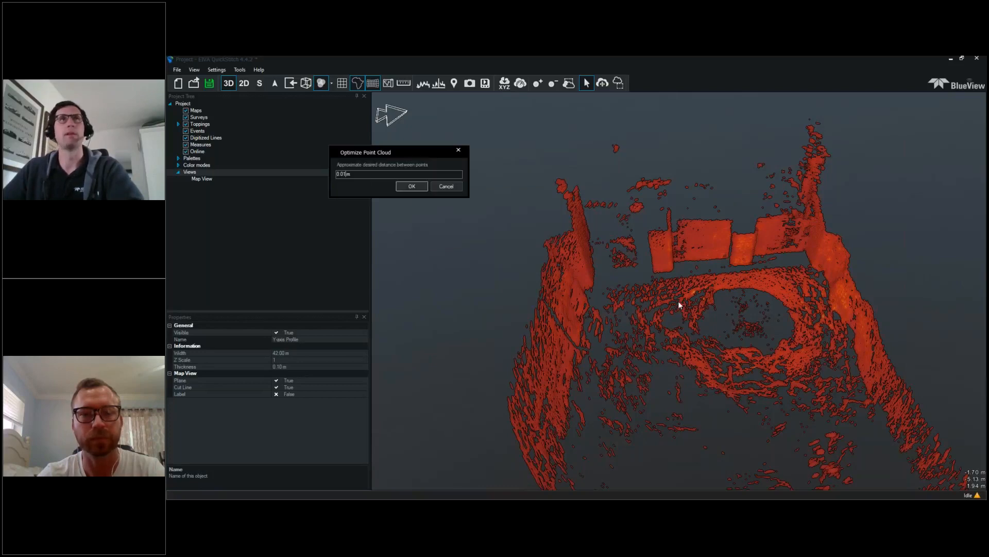
pyautogui.click(410, 186)
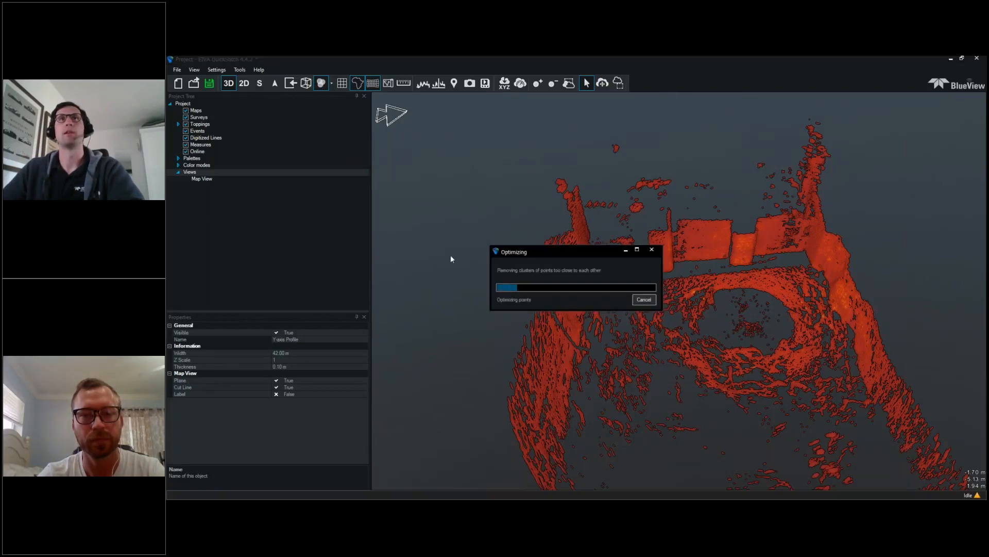
pyautogui.moveTo(528, 249); pyautogui.dragTo(351, 157)
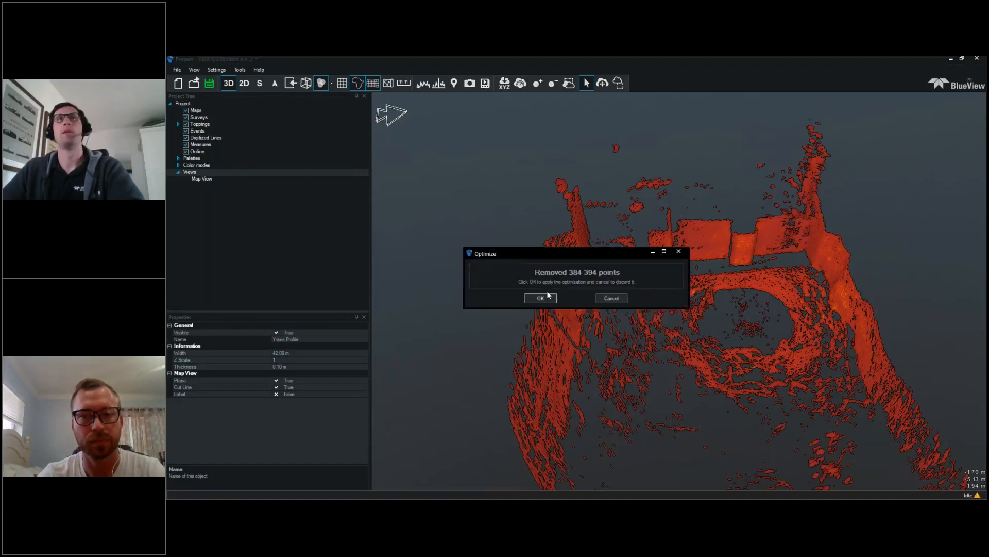
pyautogui.moveTo(541, 253); pyautogui.dragTo(392, 147)
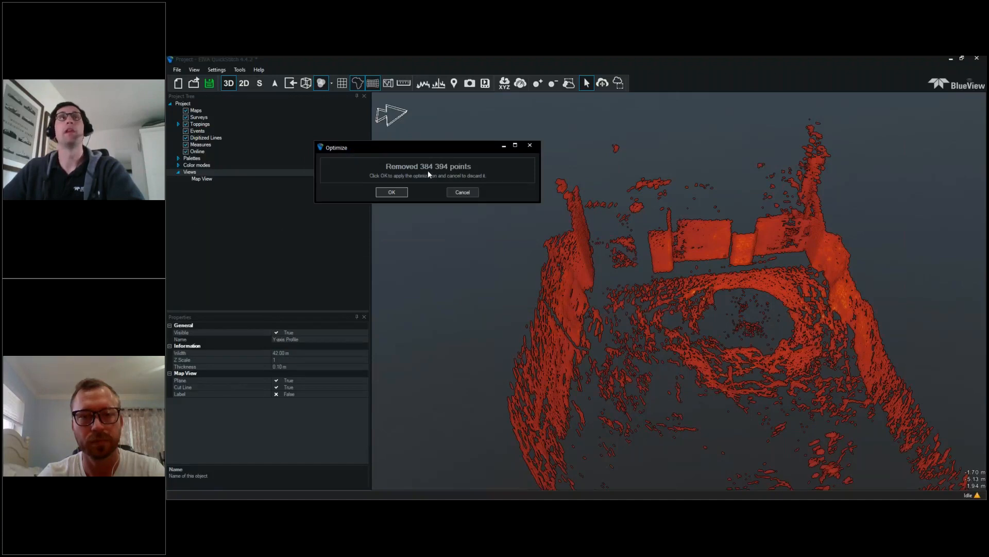
pyautogui.click(392, 192)
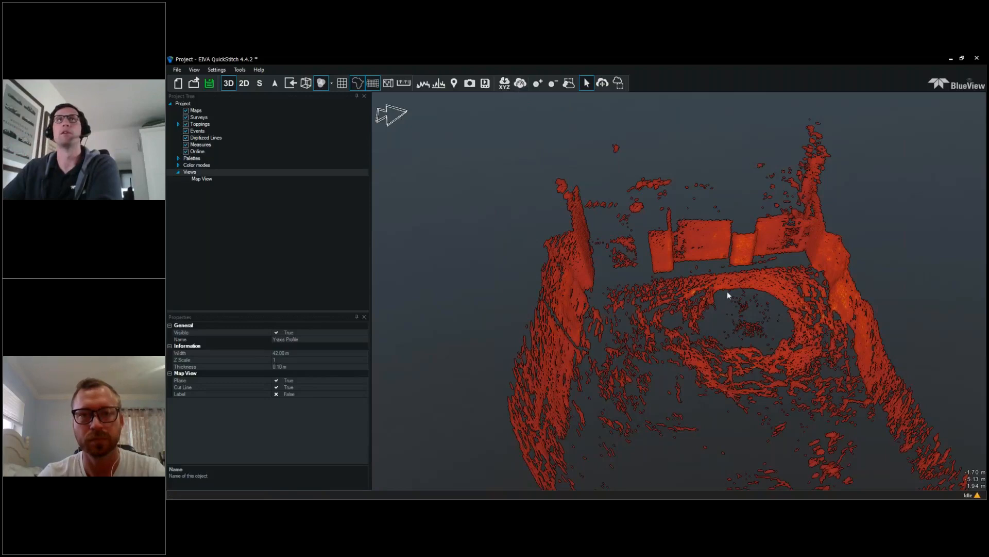
# Step: Try bigger and smaller display points on the point cloud, ending at a point size of 2 px
pyautogui.moveTo(728, 294); pyautogui.dragTo(650, 311)
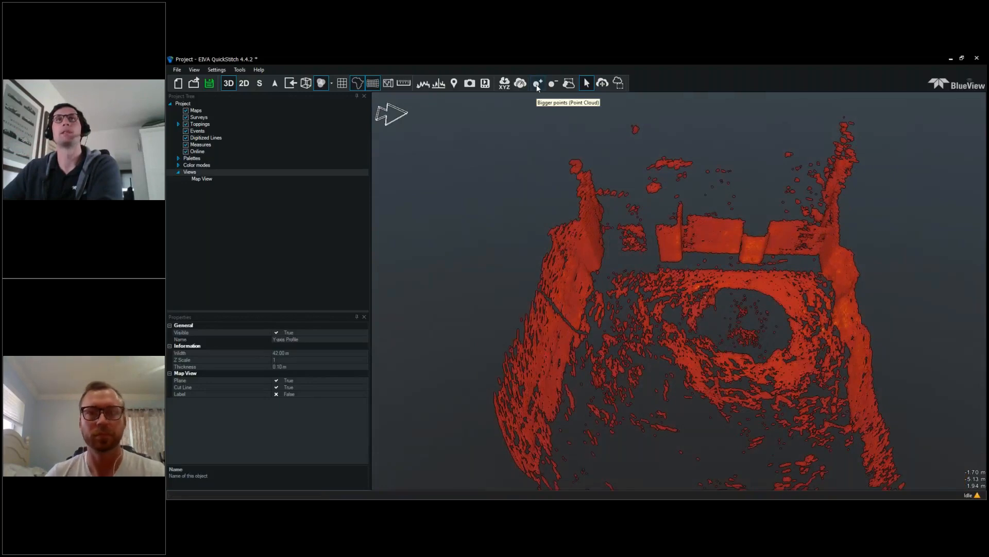
pyautogui.click(537, 85)
pyautogui.click(537, 85)
pyautogui.click(538, 85)
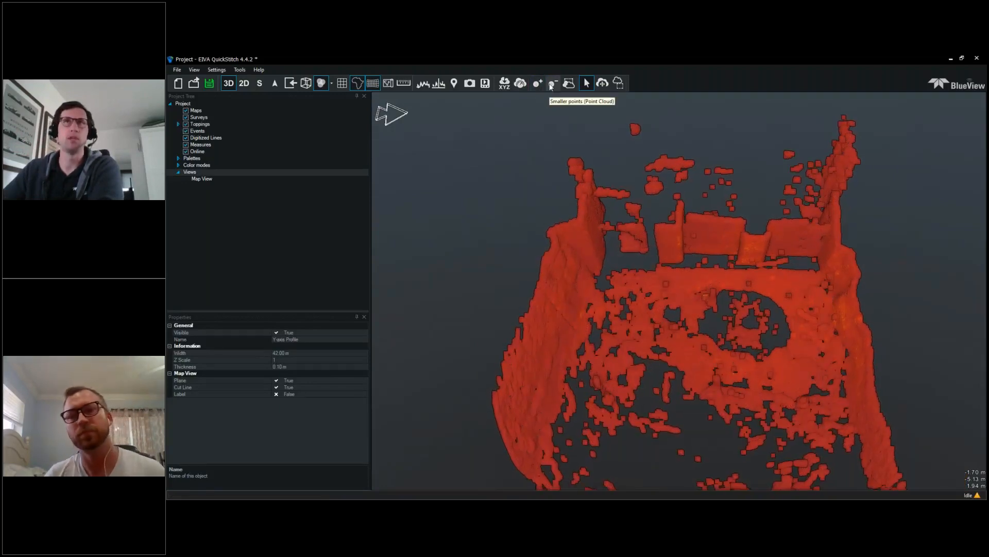
pyautogui.click(552, 84)
pyautogui.click(552, 84)
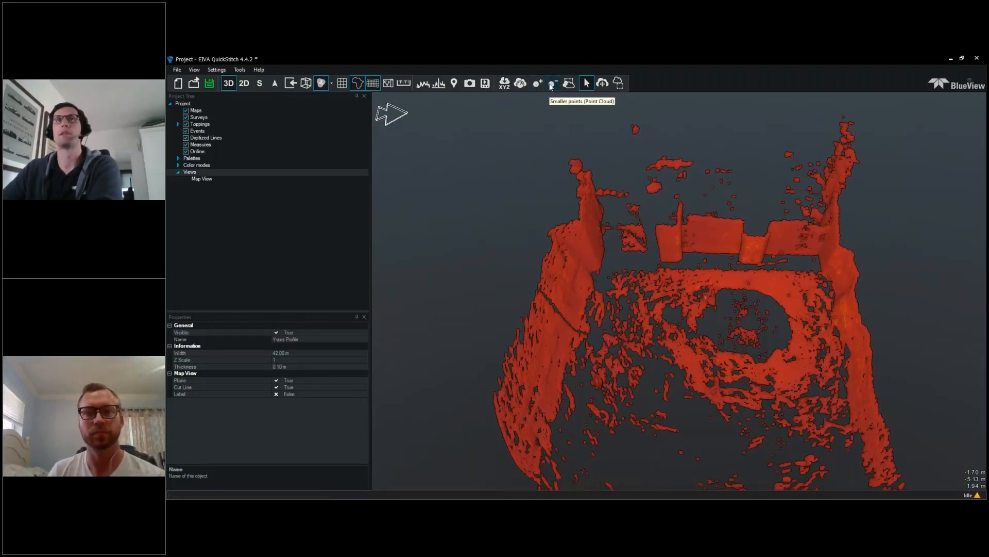
pyautogui.click(552, 84)
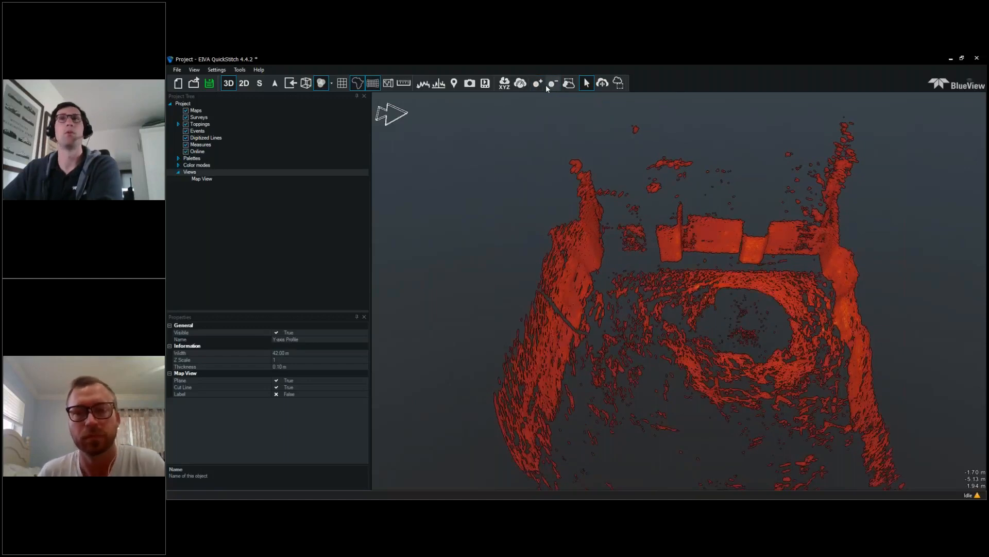
pyautogui.click(539, 86)
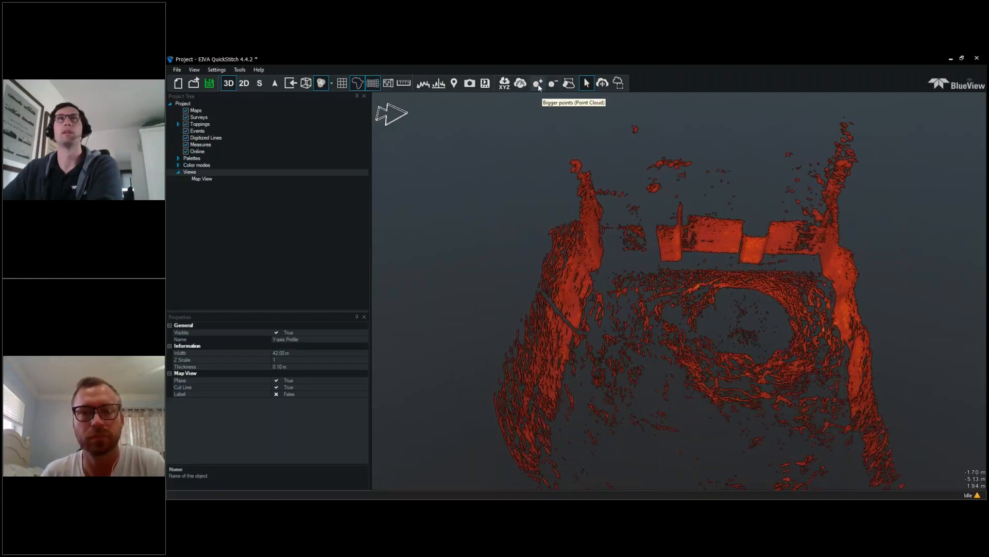
pyautogui.click(538, 86)
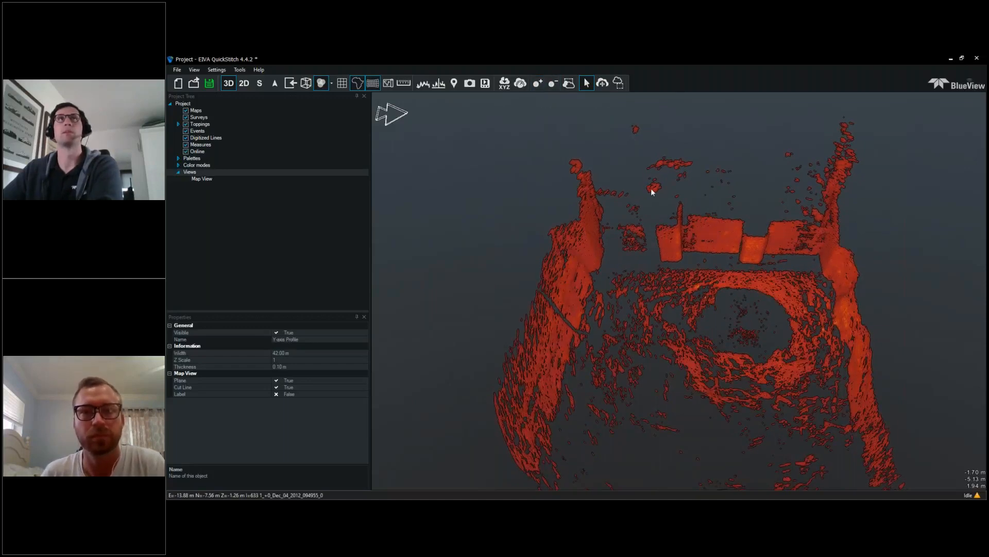
# Step: Move the point cloud to about easting -4.21 m, northing 0.07 m, Z 1.54 m, and rotate it about -3° around Z and 2° around Y
pyautogui.click(602, 85)
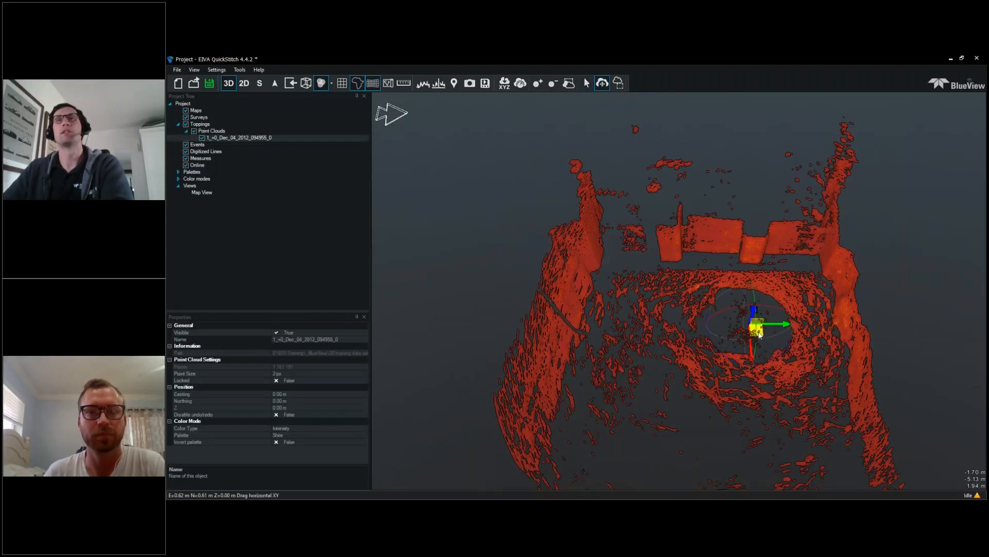
pyautogui.moveTo(760, 336); pyautogui.dragTo(781, 329)
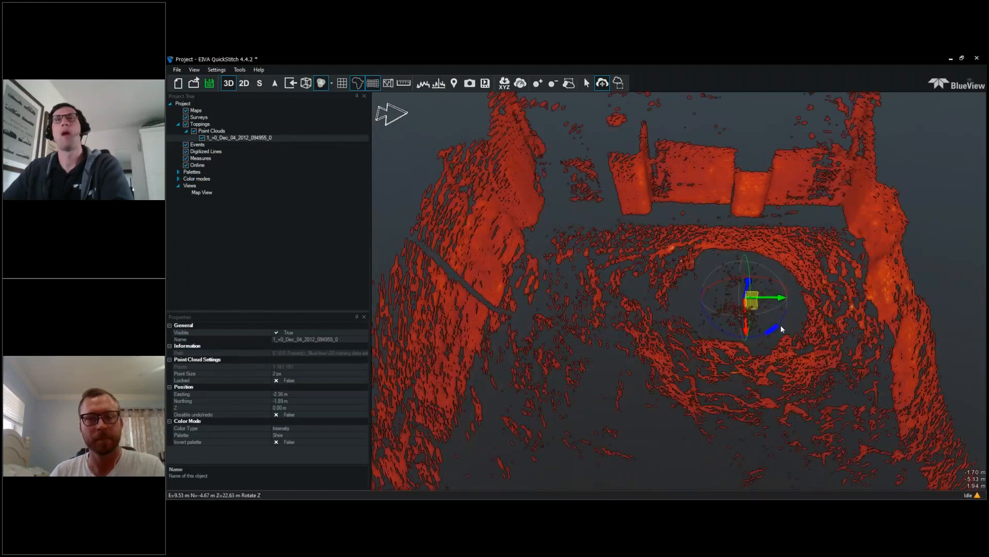
pyautogui.moveTo(781, 329); pyautogui.dragTo(708, 285, button='middle')
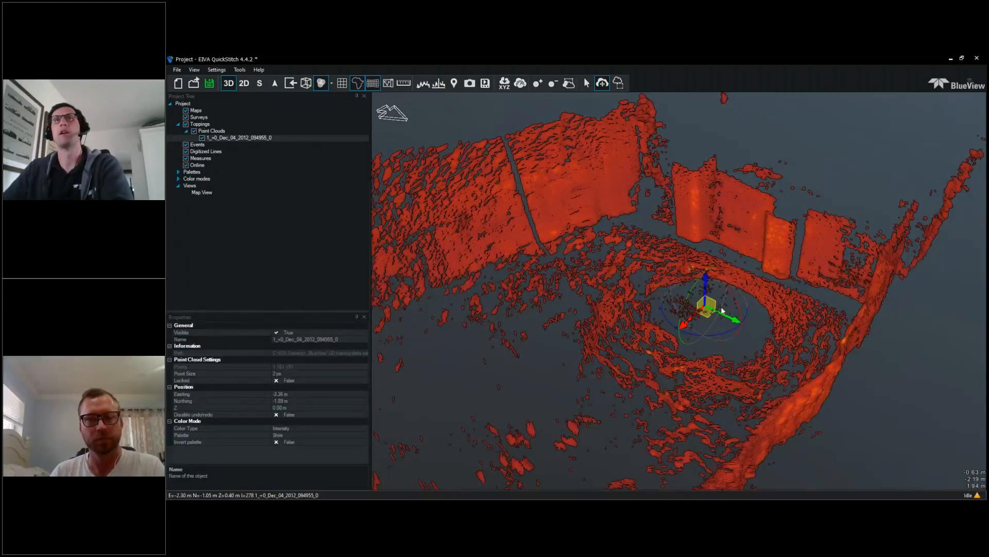
pyautogui.moveTo(722, 309); pyautogui.dragTo(687, 277)
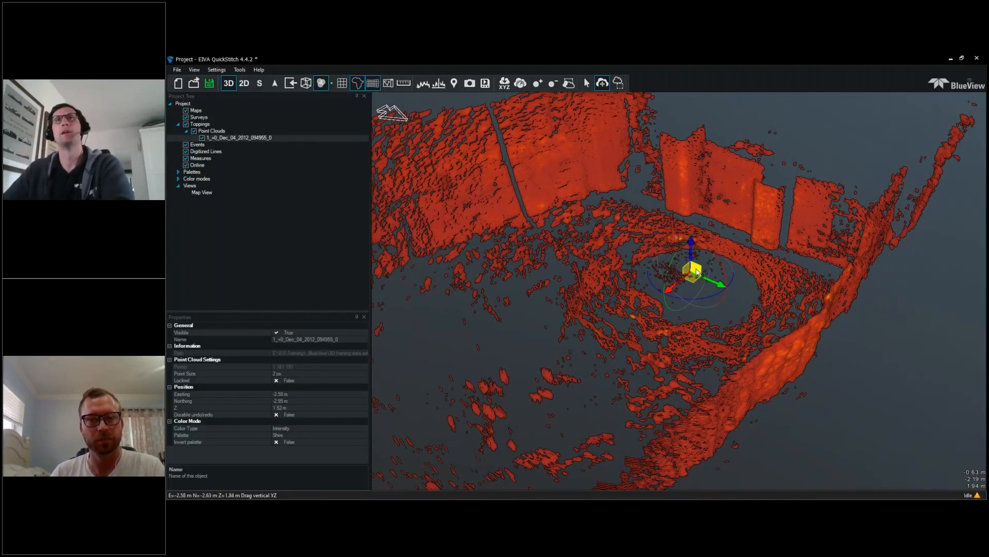
pyautogui.moveTo(696, 271); pyautogui.dragTo(799, 346)
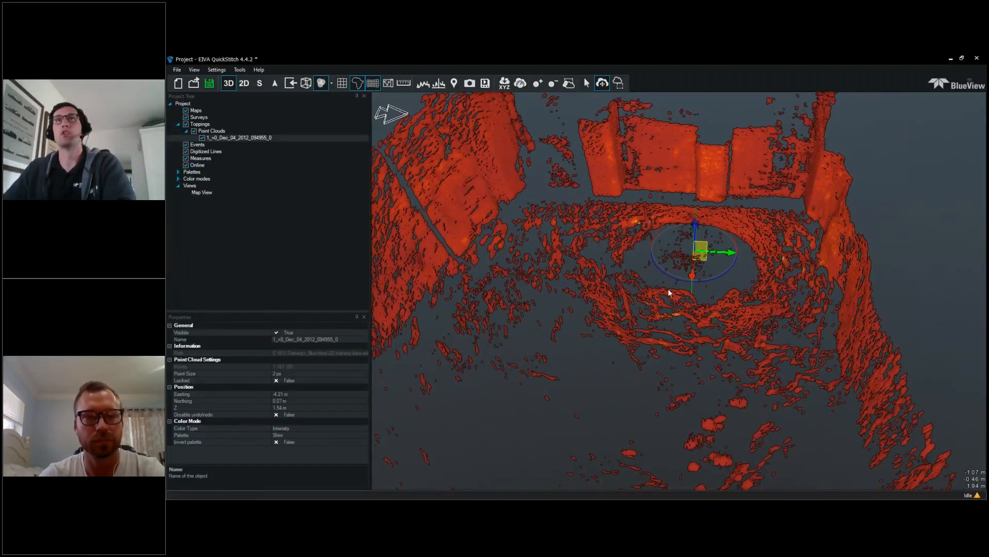
pyautogui.moveTo(669, 293); pyautogui.dragTo(665, 268)
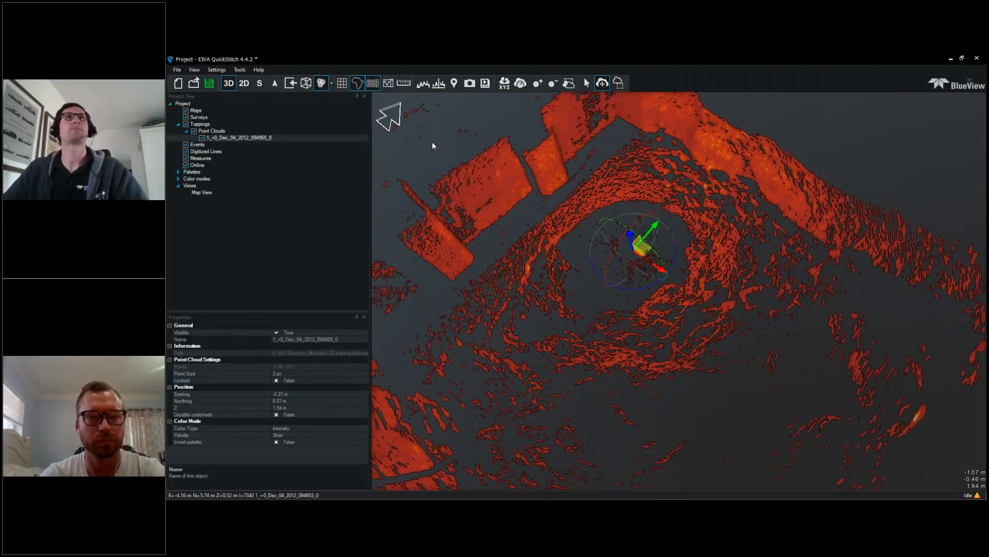
# Step: Show the undo/redo history and undo all the point cloud's rotations and translations, back to the optimization
pyautogui.hotkey('ctrl', 'h')
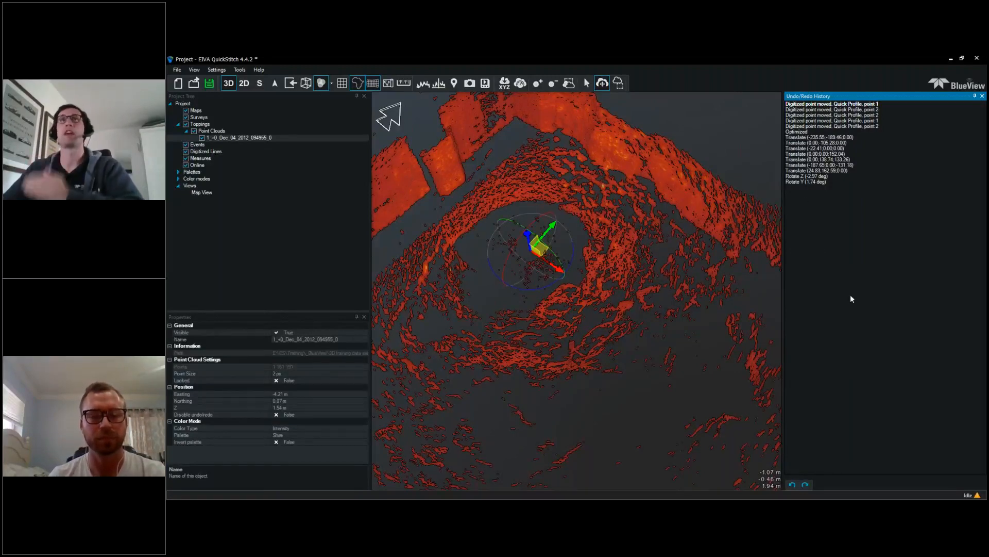
pyautogui.click(791, 484)
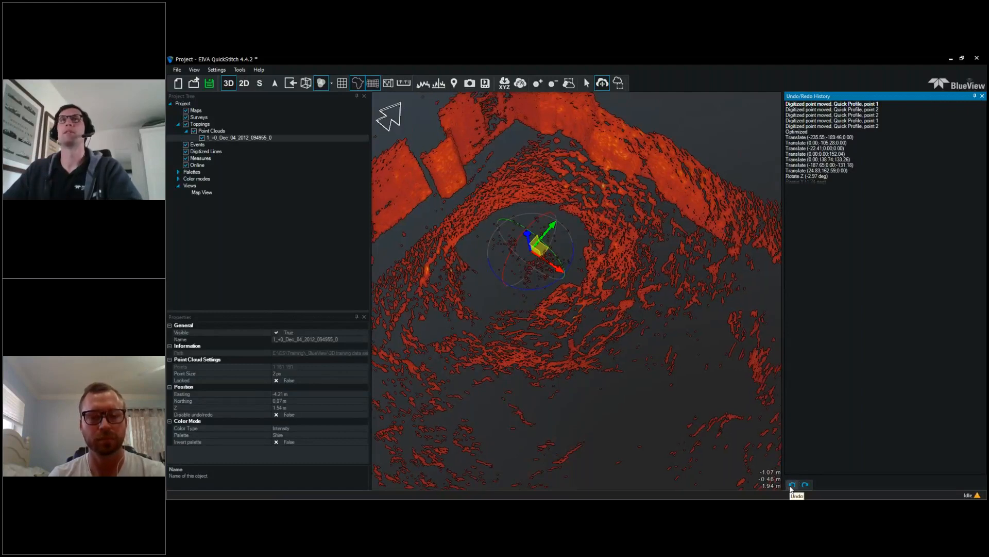
pyautogui.click(791, 486)
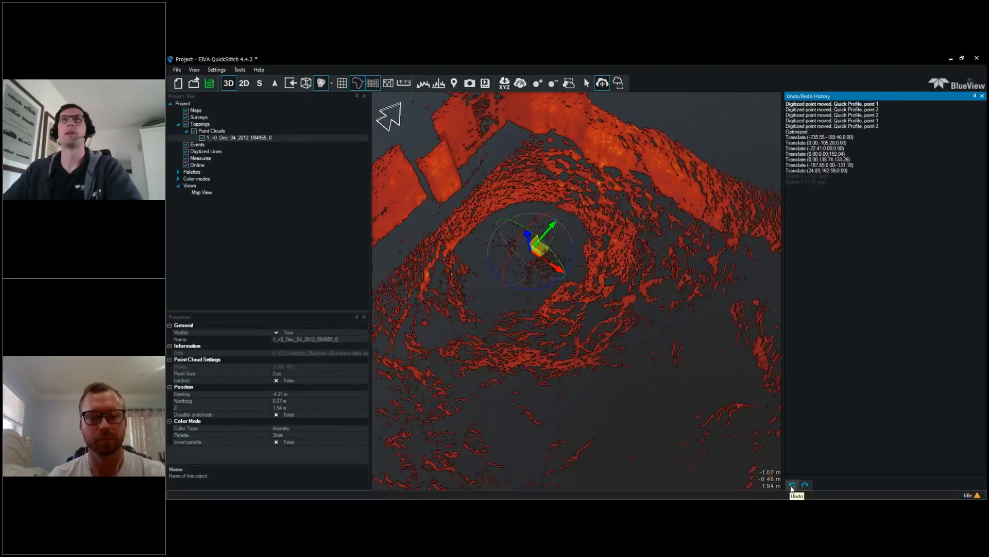
pyautogui.click(791, 486)
pyautogui.click(791, 487)
pyautogui.click(791, 487)
pyautogui.click(791, 486)
pyautogui.click(791, 486)
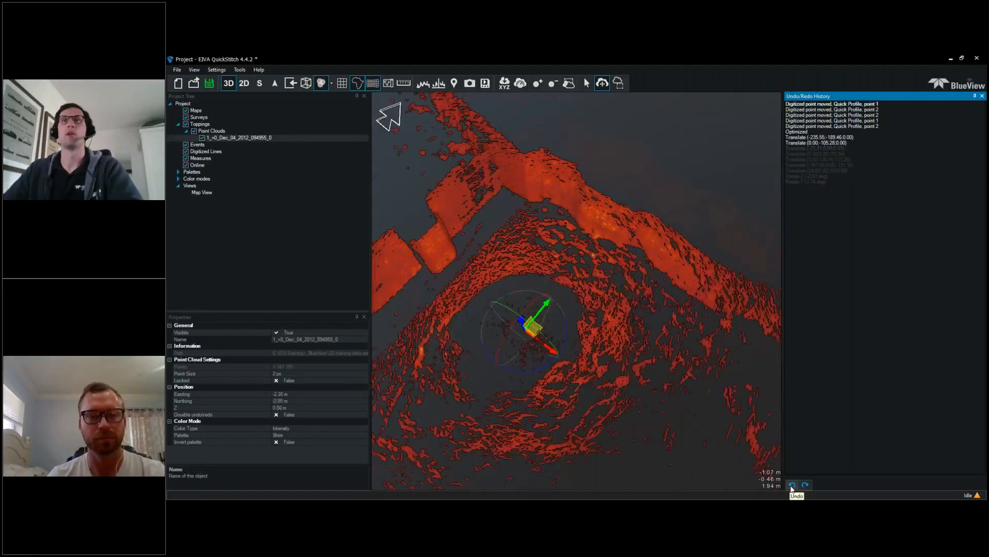
pyautogui.click(792, 487)
pyautogui.click(792, 486)
pyautogui.moveTo(707, 386); pyautogui.dragTo(615, 319)
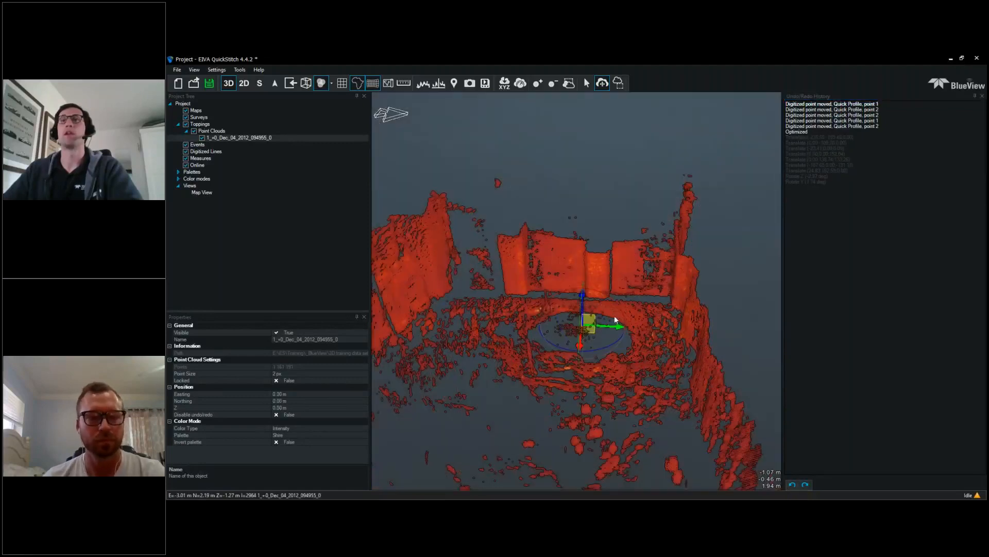
# Step: Redo the first translation of the point cloud, undo it again, and close the undo/redo history
pyautogui.click(806, 485)
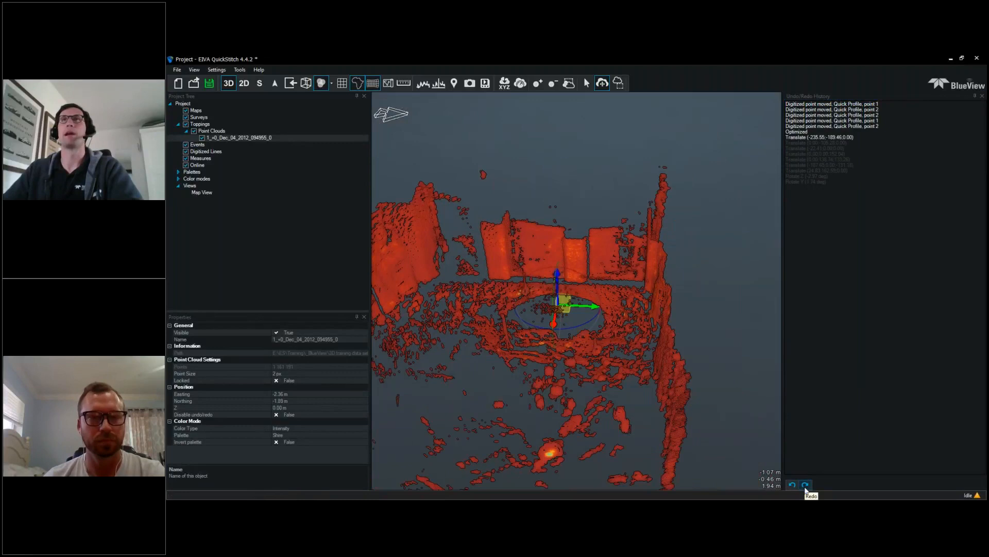
pyautogui.click(805, 485)
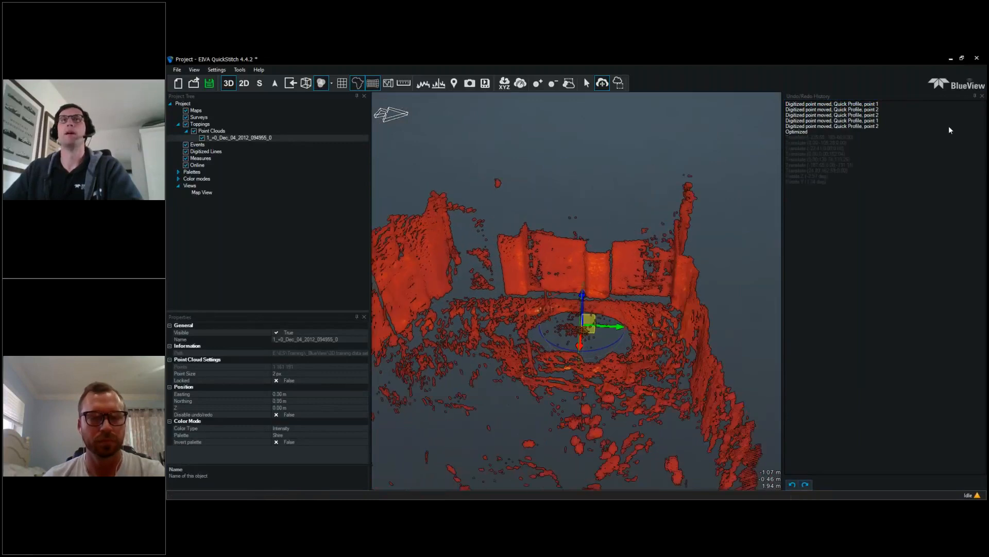
pyautogui.click(983, 96)
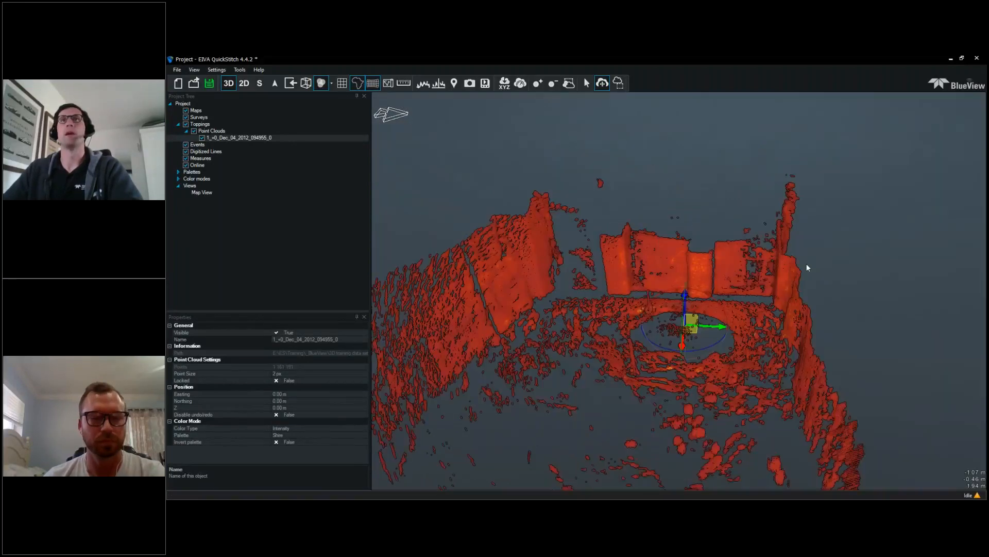
# Step: Turn on point cloud cleaning and try rectangular point selections, ending with one over the far wall and circular opening
pyautogui.scroll(-3, 807, 264)
pyautogui.moveTo(674, 277); pyautogui.dragTo(709, 419)
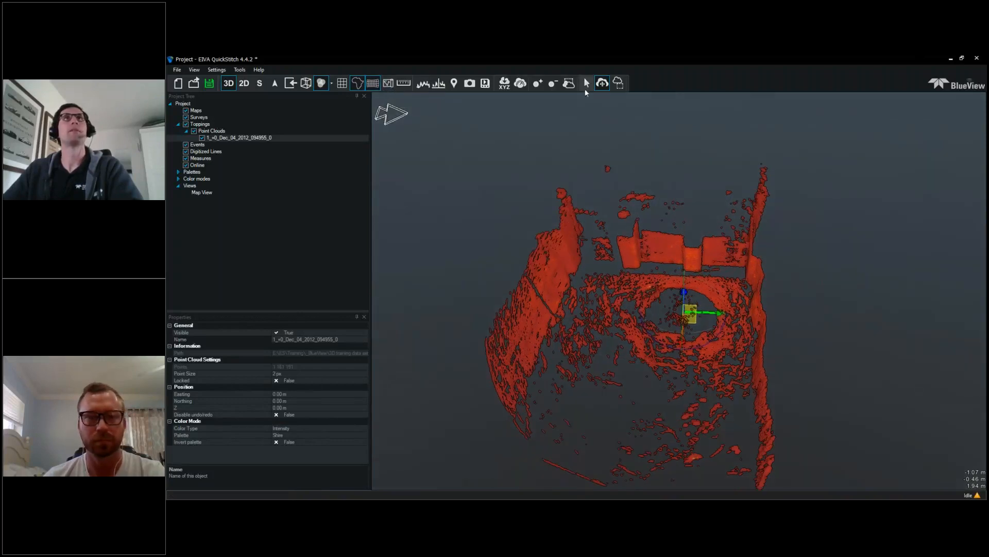
pyautogui.click(618, 83)
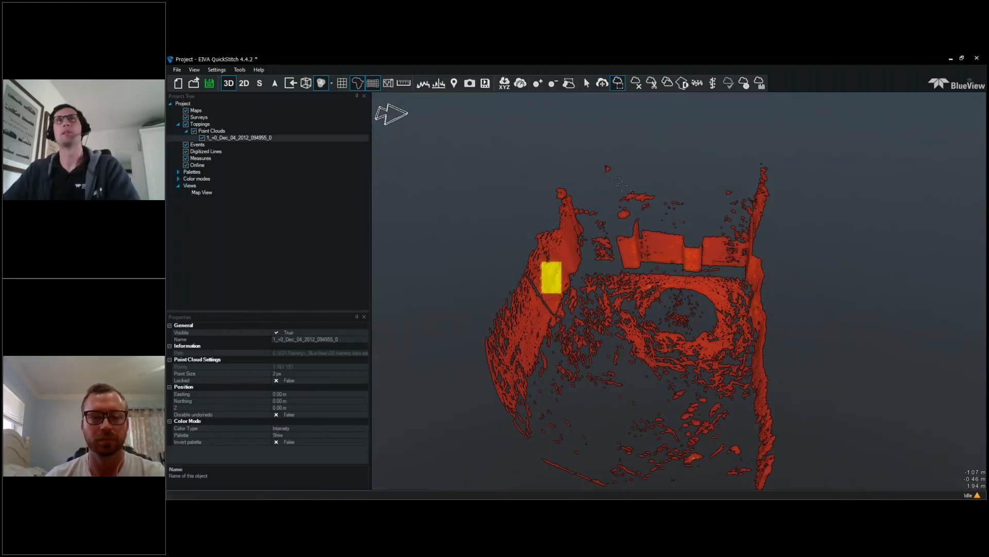
pyautogui.click(631, 199)
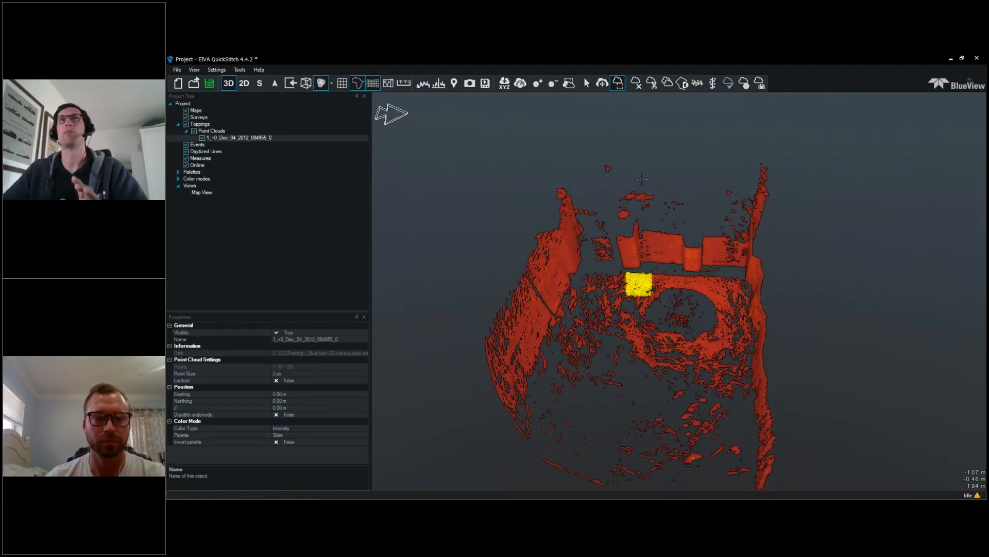
pyautogui.moveTo(698, 223); pyautogui.dragTo(739, 252)
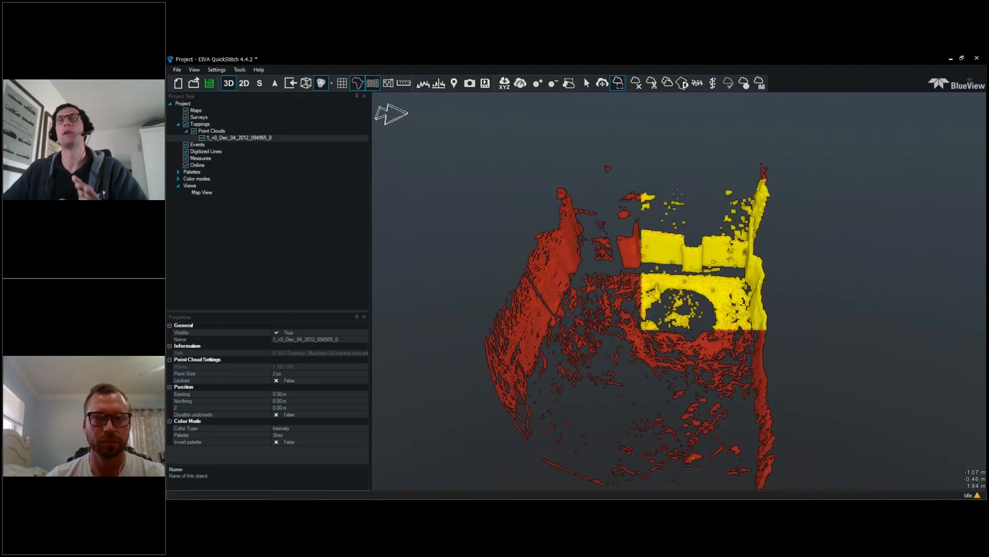
# Step: Outline the far wall and part of the circular opening with a polygon selection and delete the enclosed points
pyautogui.click(663, 175)
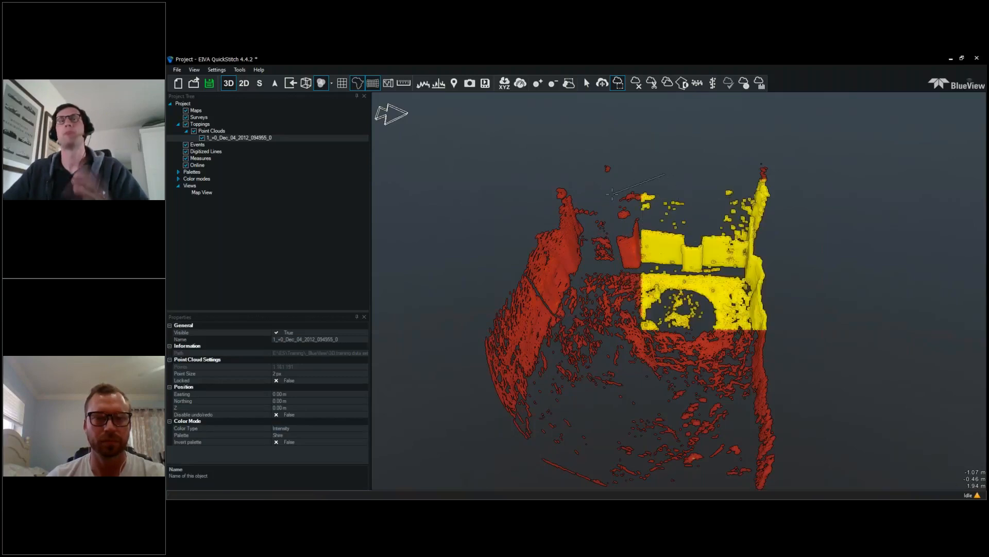
pyautogui.click(597, 212)
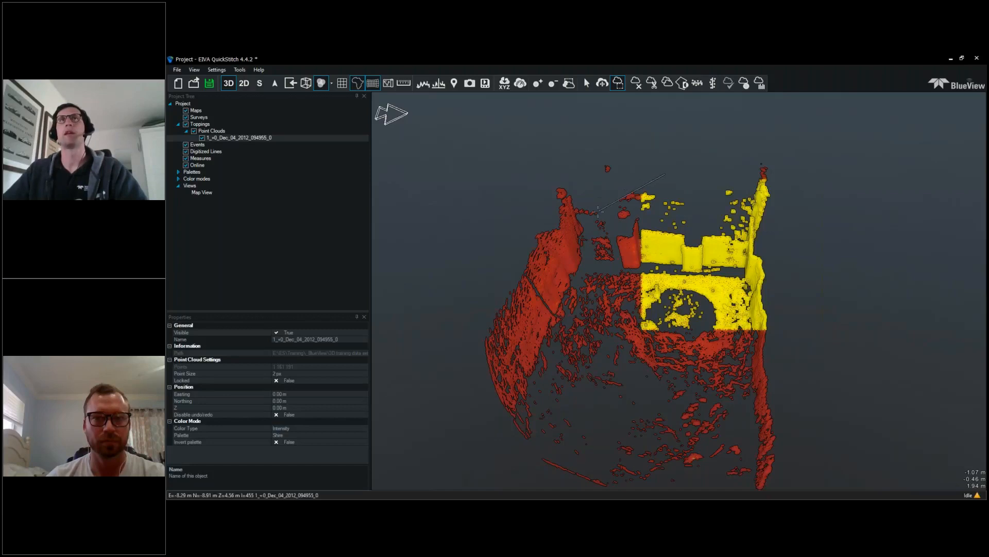
pyautogui.click(600, 308)
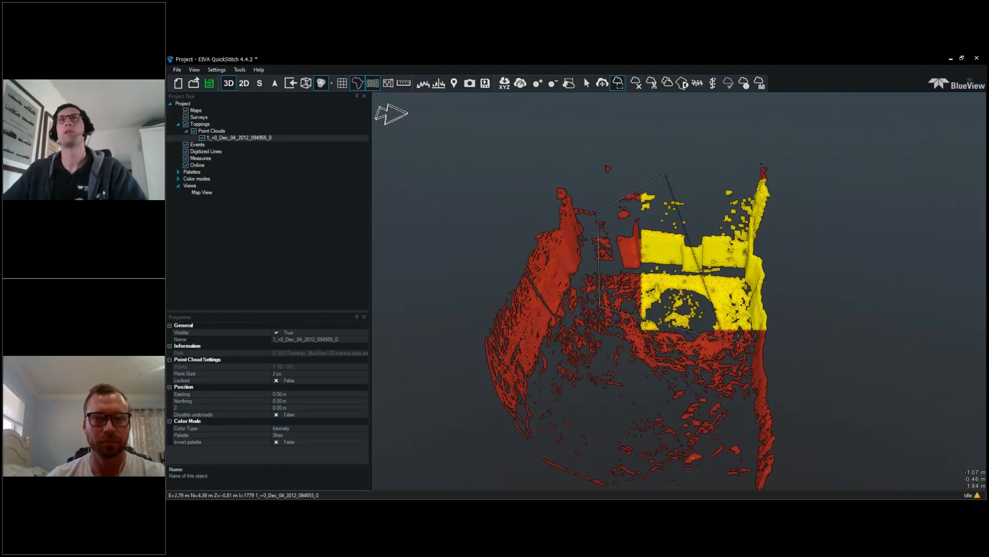
pyautogui.click(749, 339)
pyautogui.doubleClick(741, 172)
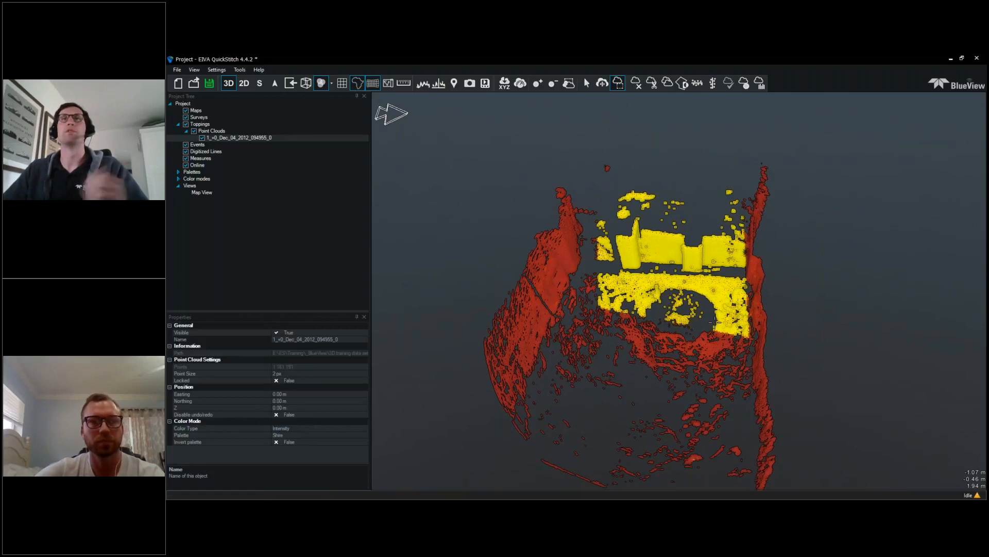
pyautogui.scroll(3, 713, 322)
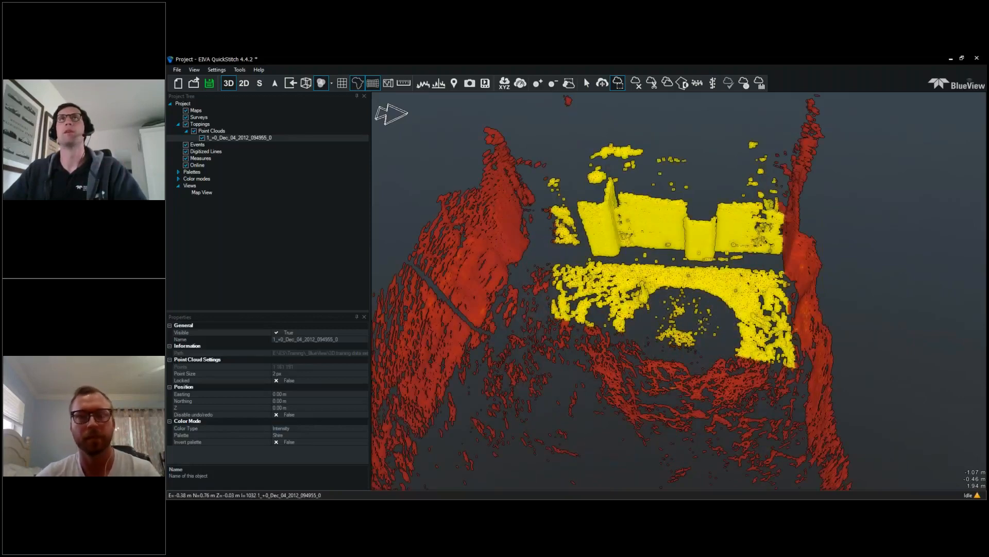
pyautogui.scroll(-2, 713, 322)
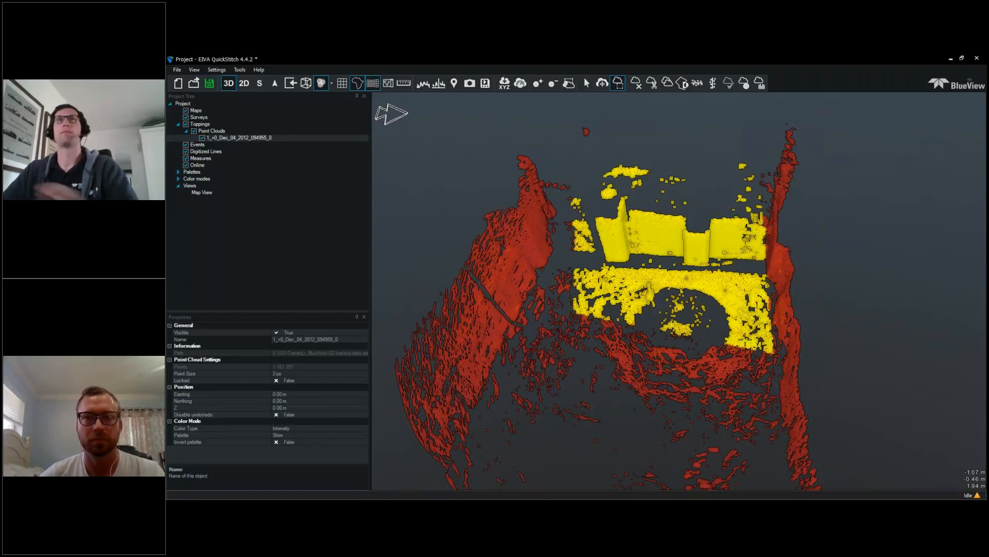
pyautogui.press('Delete')
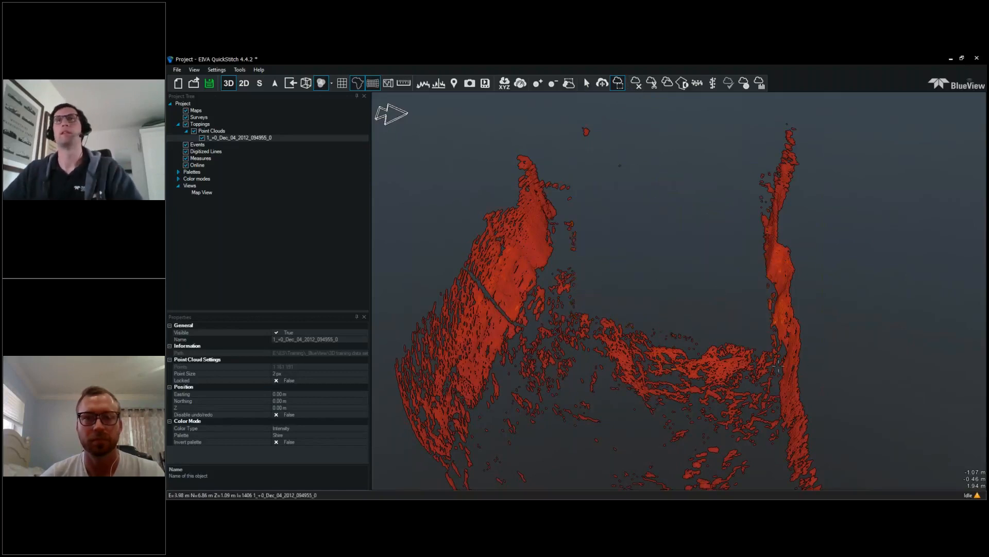
# Step: Show the undo/redo history, undo the deletion of the selected points, and close the history
pyautogui.hotkey('ctrl', 'z')
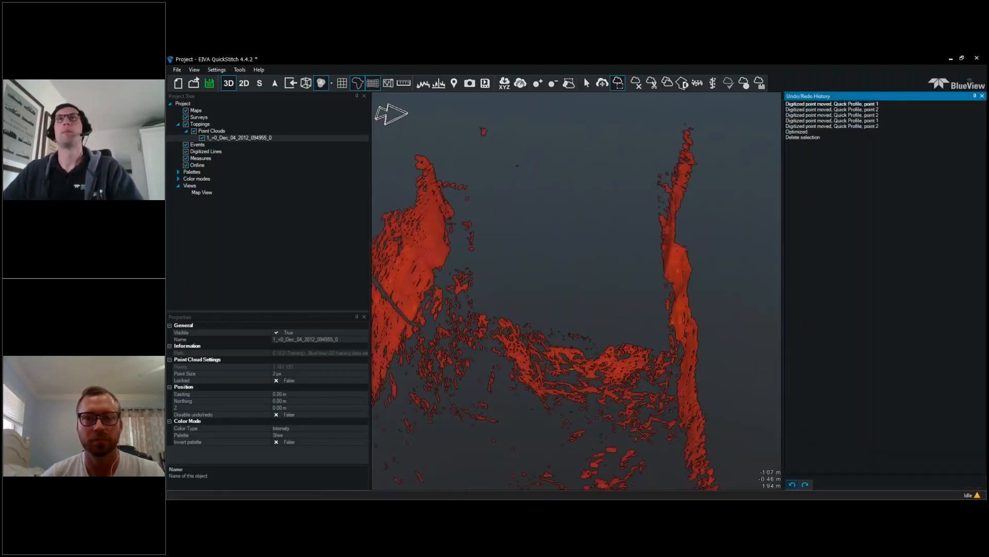
pyautogui.hotkey('ctrl', 'z')
pyautogui.click(982, 97)
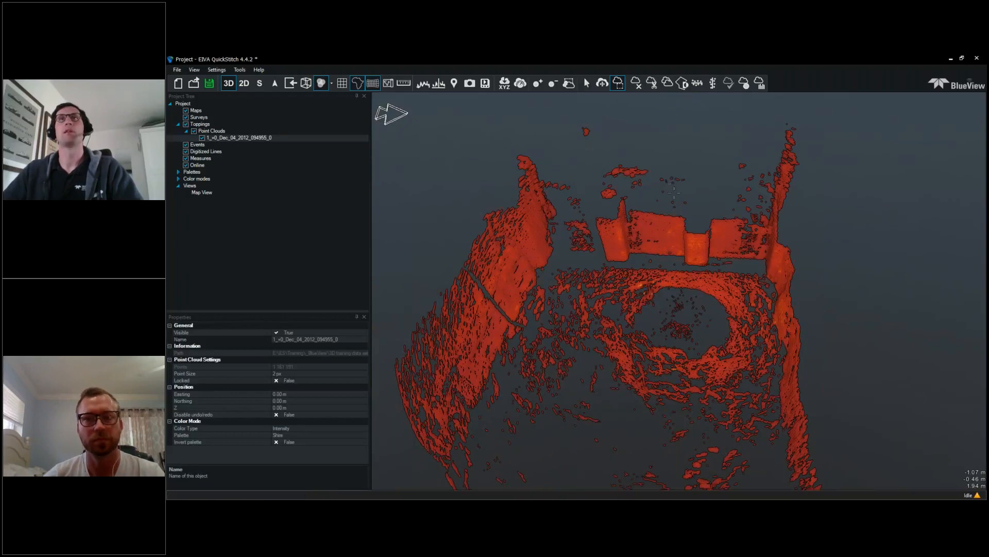
# Step: Select the left part of the far wall with a rectangle and cut it out as a point cloud named "wall"
pyautogui.moveTo(675, 202); pyautogui.dragTo(671, 235)
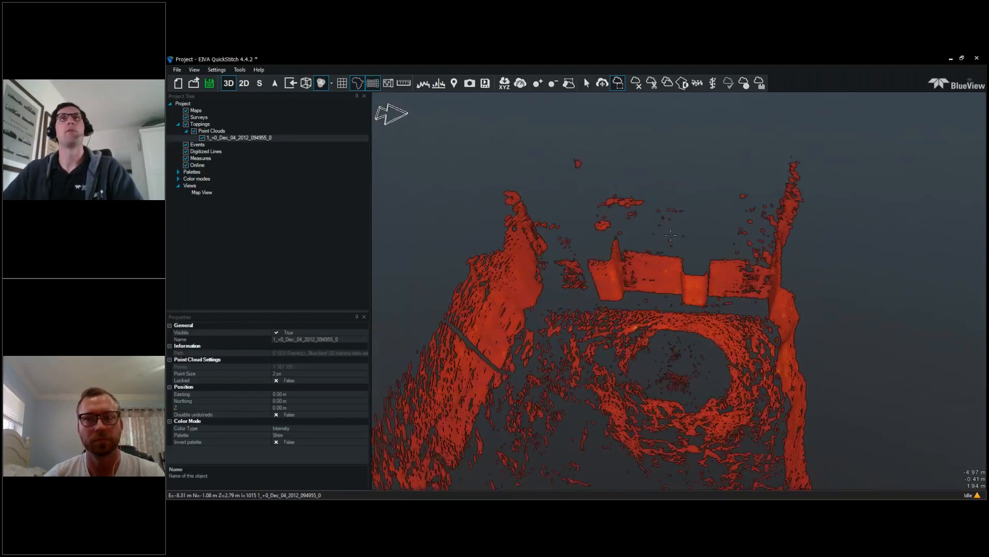
pyautogui.moveTo(671, 235); pyautogui.dragTo(665, 236, button='middle')
pyautogui.moveTo(576, 231); pyautogui.dragTo(677, 304)
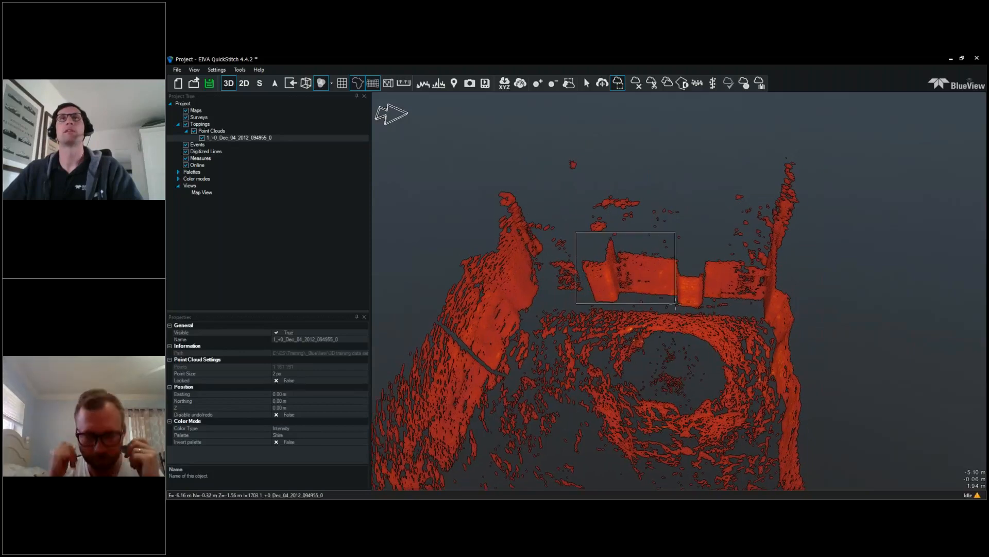
pyautogui.click(652, 83)
pyautogui.write('wall')
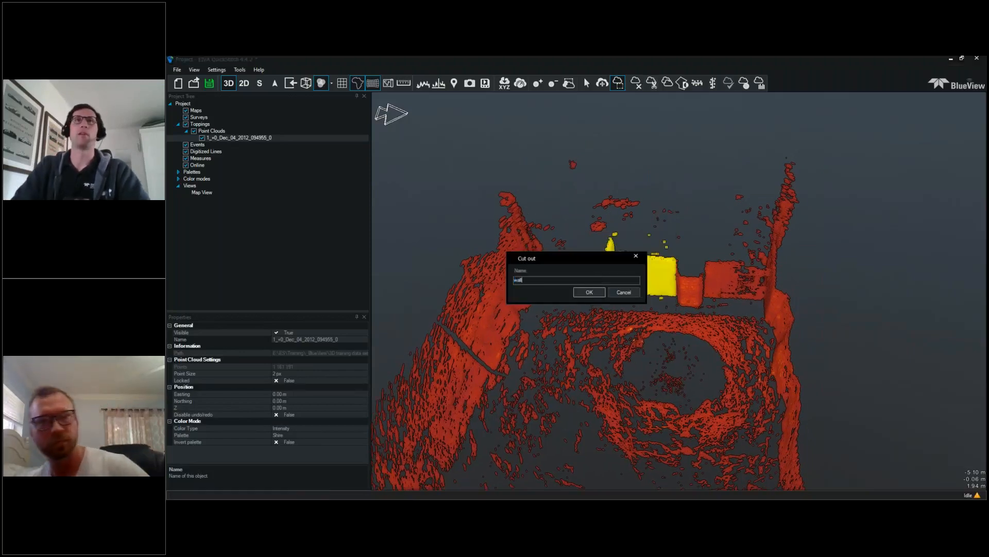
pyautogui.press('Return')
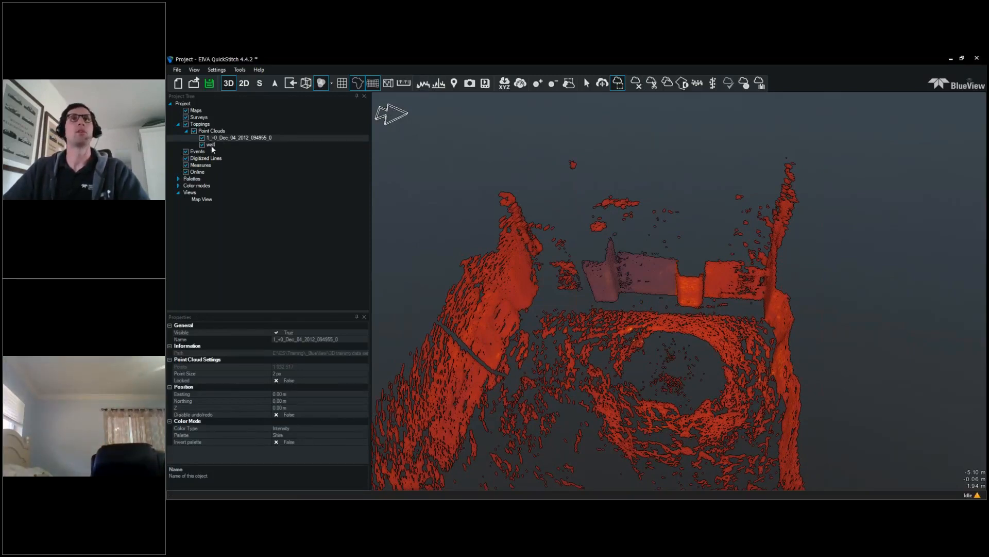
# Step: Hide the "wall" point cloud and show it again to check what was cut out
pyautogui.click(212, 145)
pyautogui.click(202, 145)
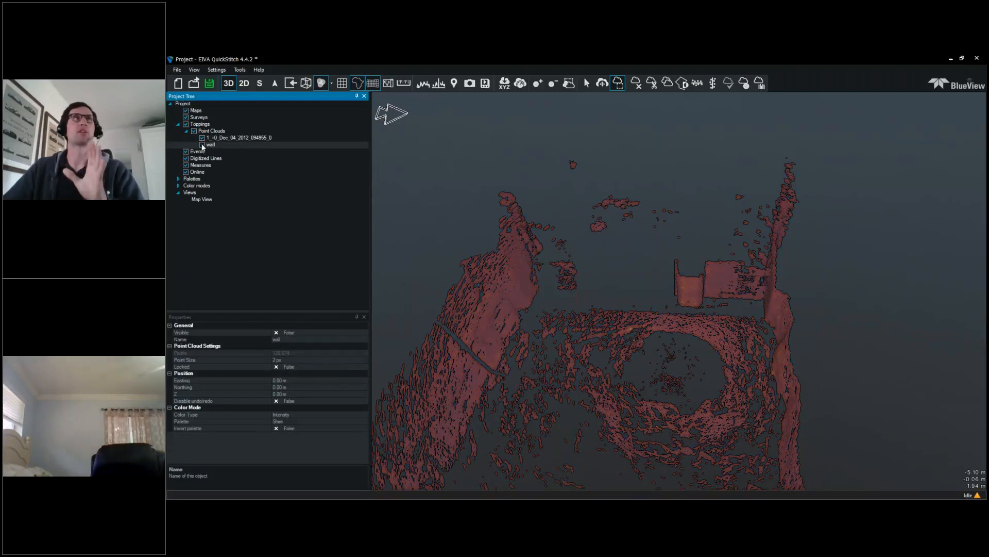
pyautogui.click(202, 145)
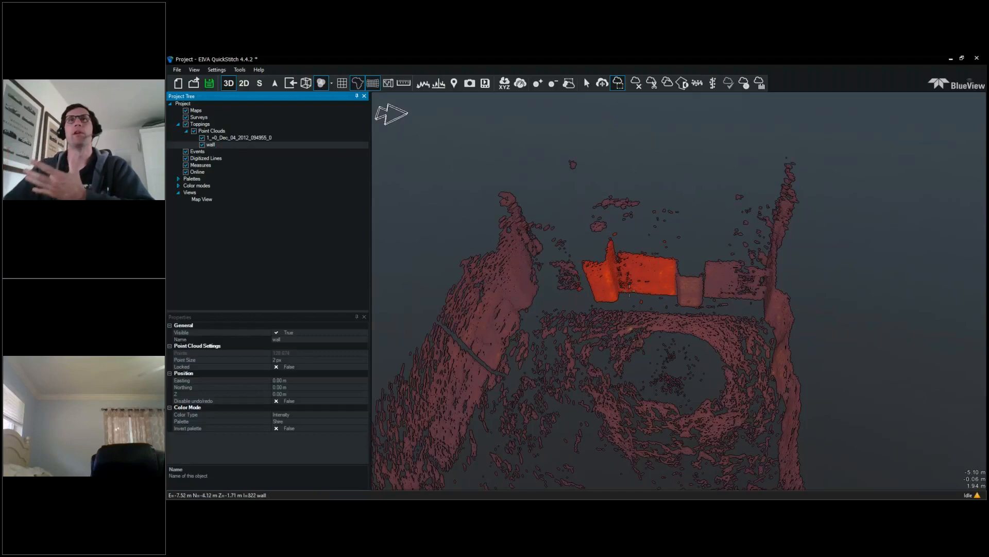
# Step: Group the "wall" point cloud with the original scan and merge the group into one cloud
pyautogui.rightClick(220, 144)
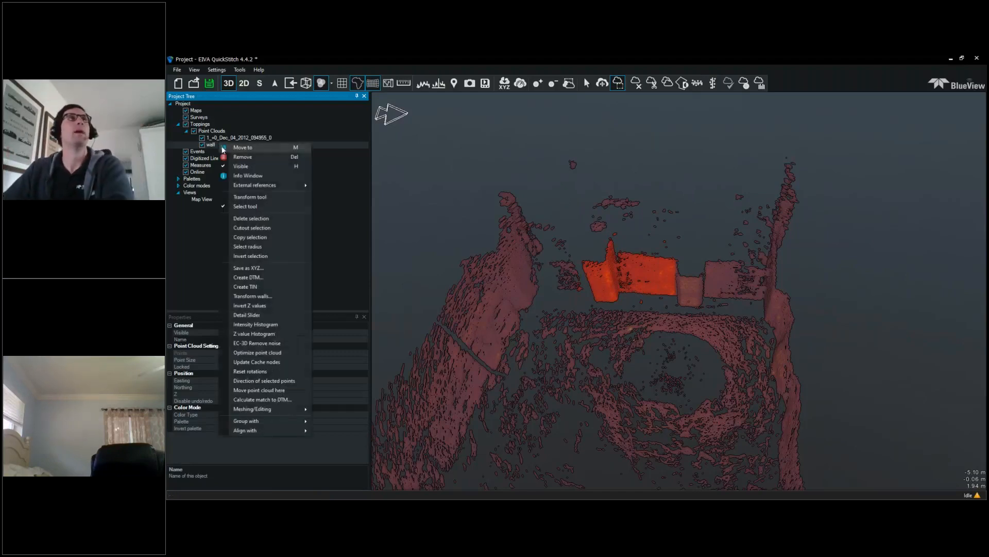
pyautogui.click(376, 422)
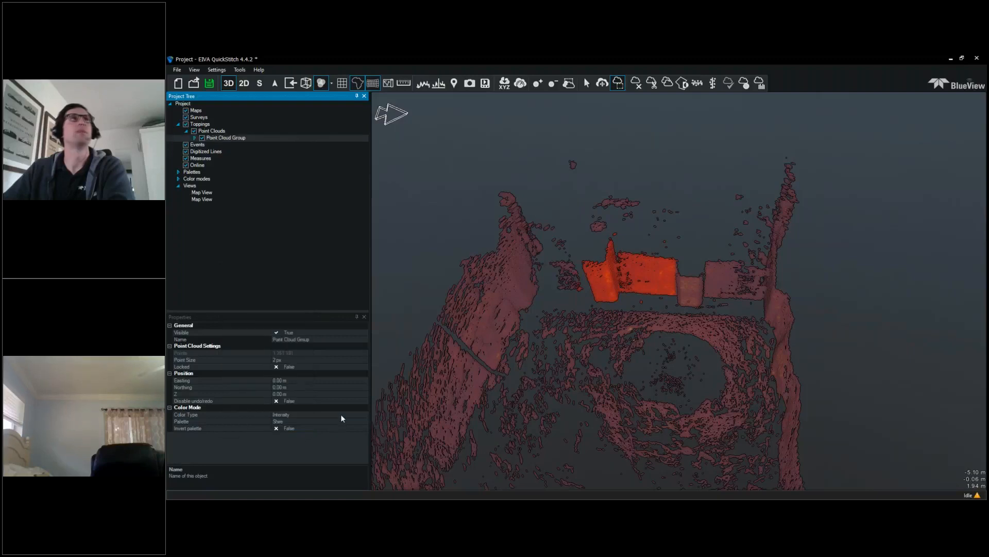
pyautogui.rightClick(236, 140)
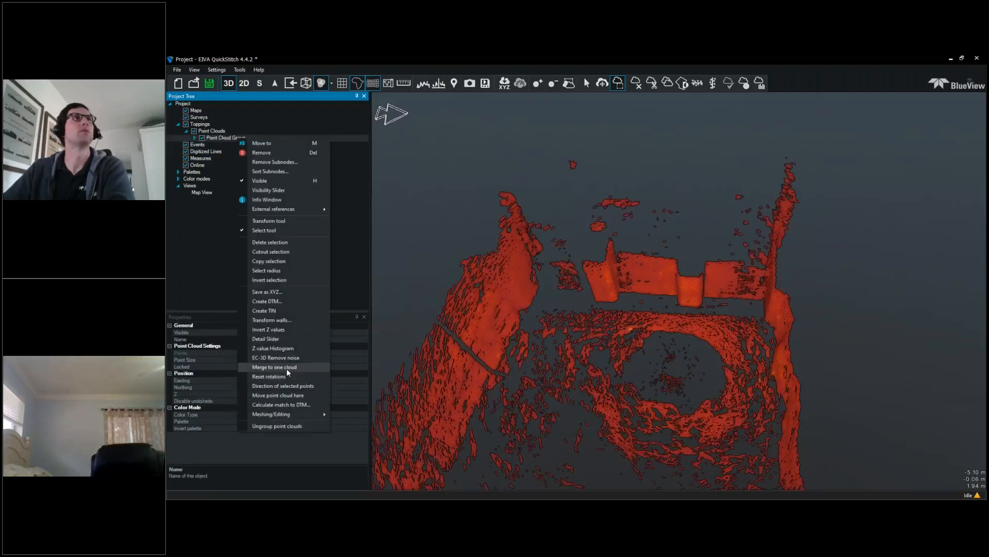
pyautogui.click(287, 369)
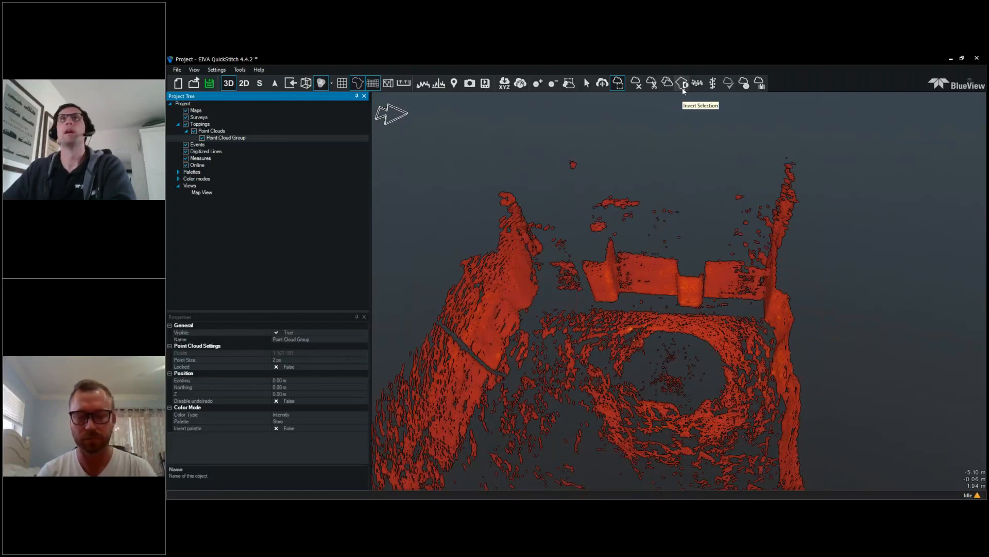
# Step: Invert a rectangular point selection over the middle of the far wall
pyautogui.click(682, 87)
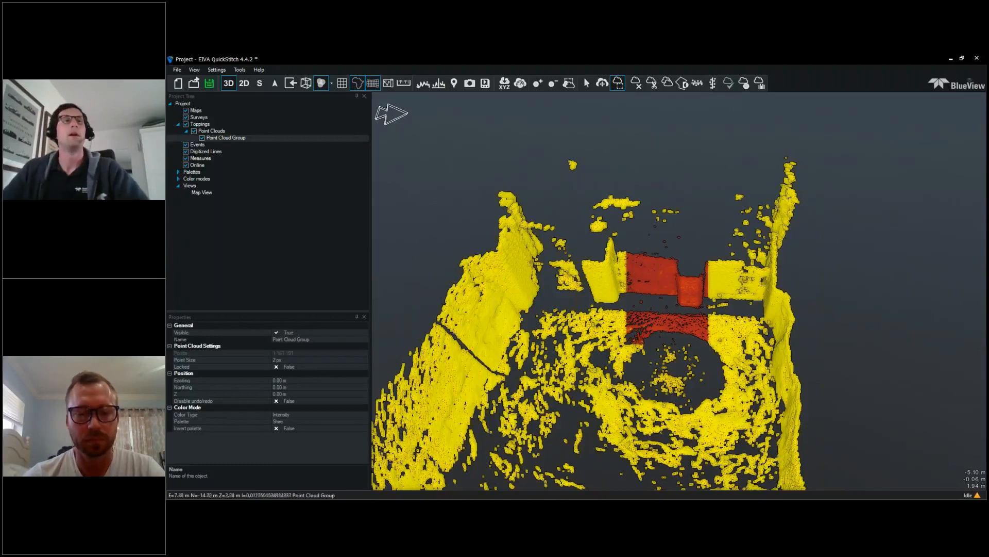
# Step: Load "chicagco reprocess correct sv.xyz" as a point cloud and hide the merged Point Cloud Group
pyautogui.click(385, 507)
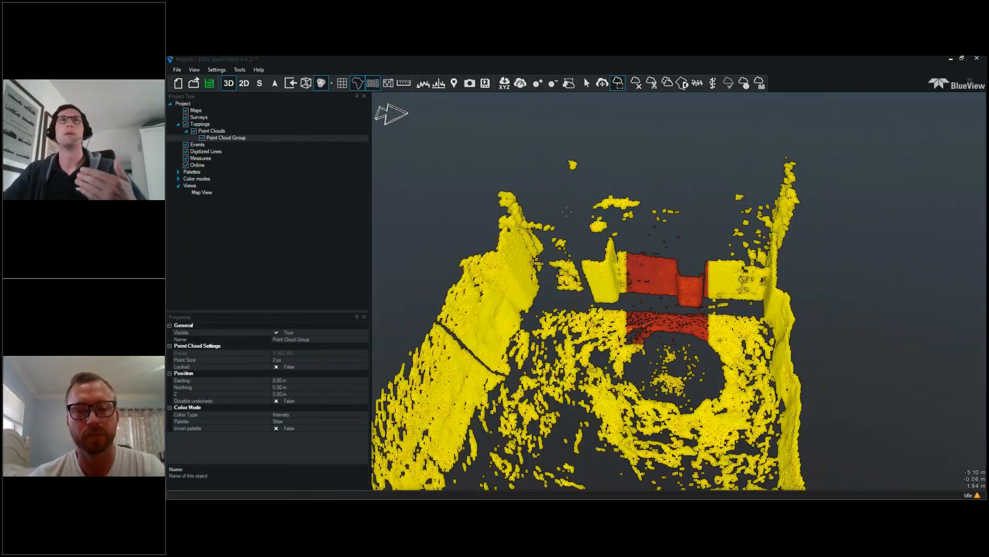
pyautogui.click(570, 309)
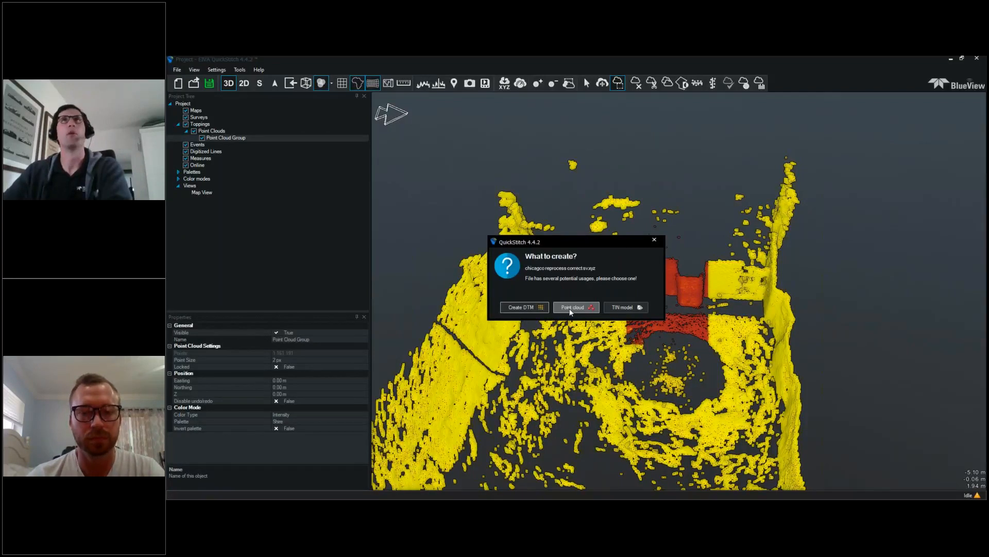
pyautogui.click(571, 309)
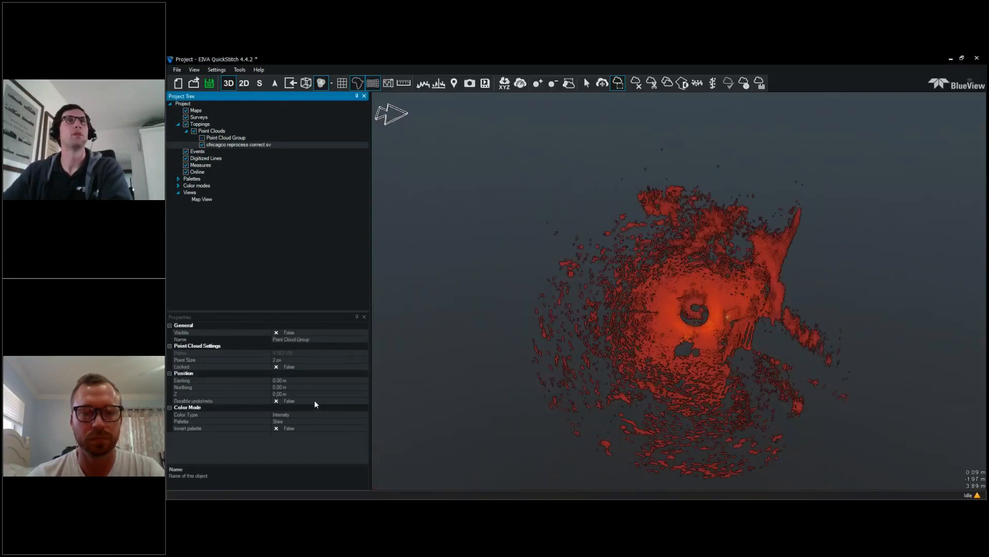
# Step: Set the color type to Depth for both the Point Cloud Group and the chicagco point cloud
pyautogui.doubleClick(342, 414)
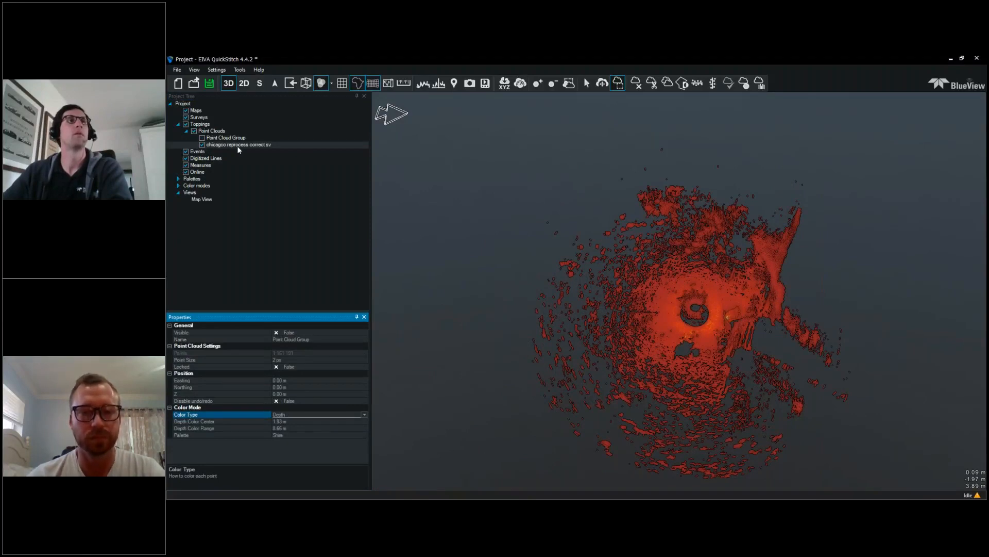
pyautogui.click(238, 146)
pyautogui.click(364, 429)
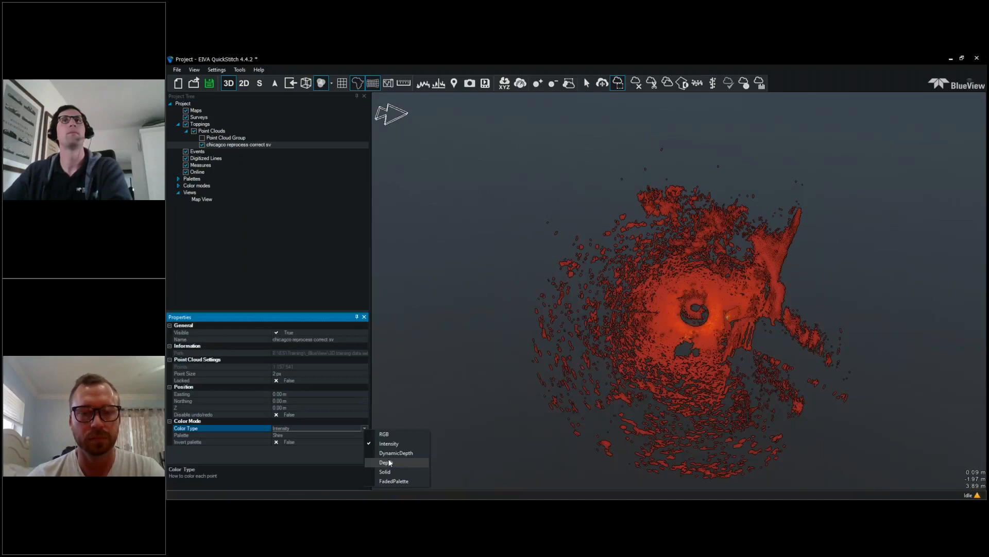
pyautogui.click(390, 462)
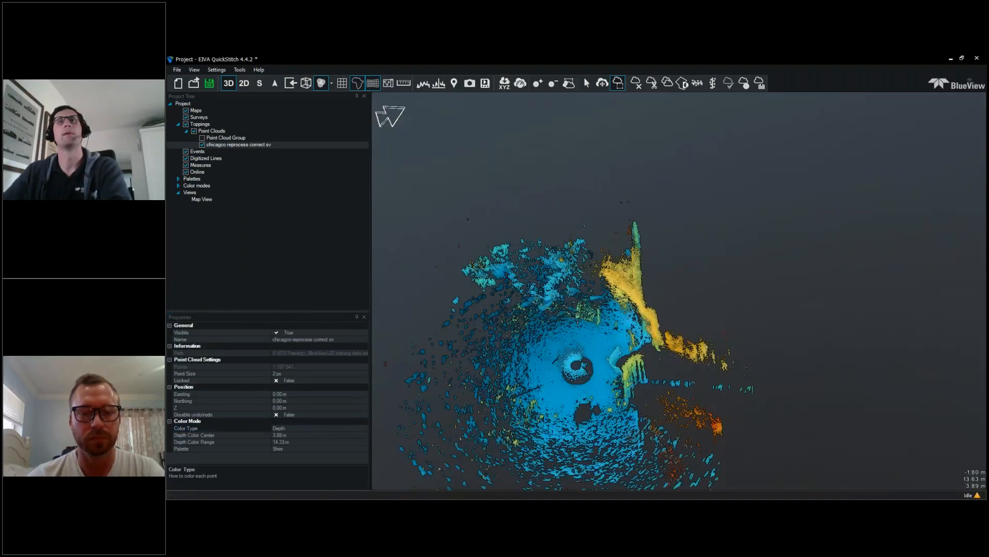
# Step: Select the thin horizontal band of points beside the upper part of the structure, using a rectangle in a side view
pyautogui.moveTo(577, 318); pyautogui.dragTo(727, 371, button='middle')
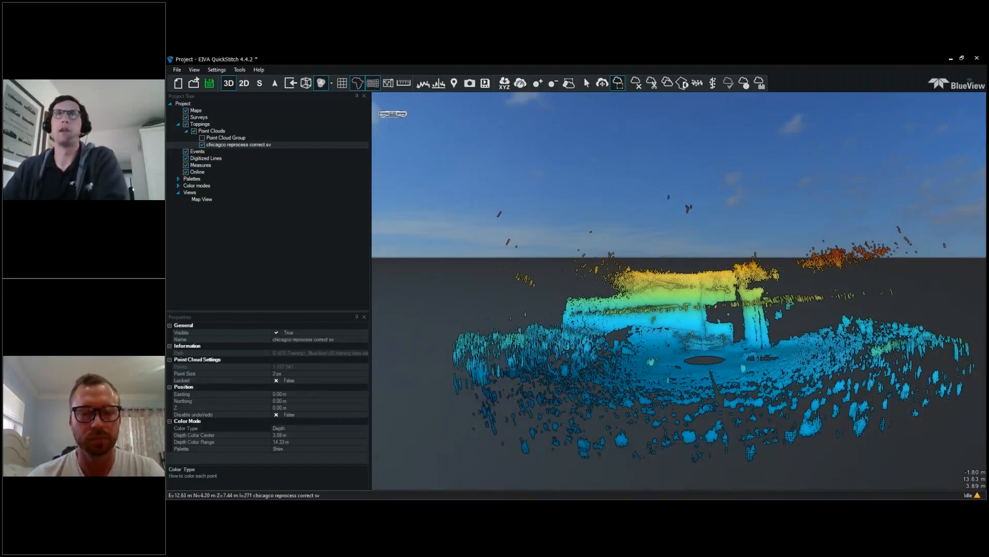
pyautogui.scroll(1, 690, 330)
pyautogui.scroll(2, 670, 330)
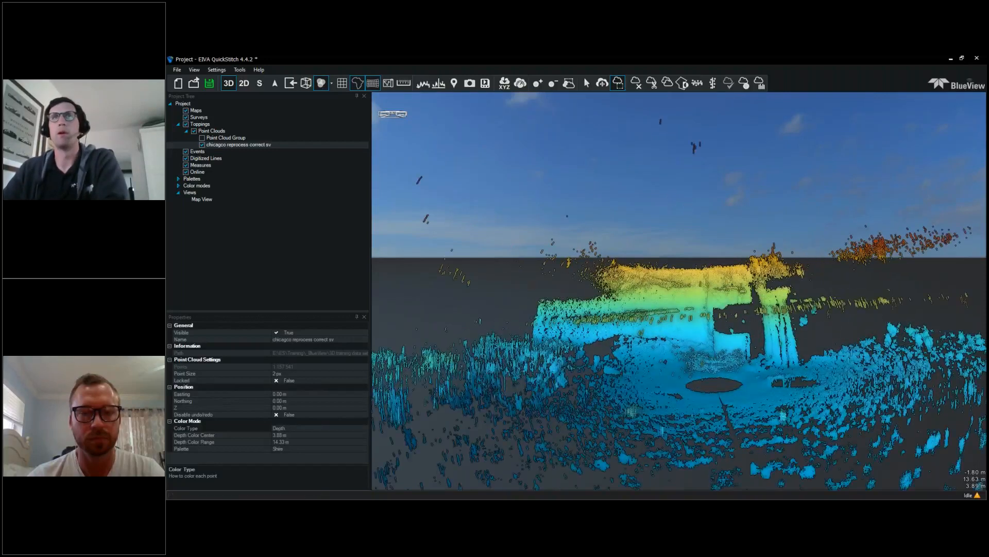
pyautogui.moveTo(742, 335); pyautogui.dragTo(691, 351, button='middle')
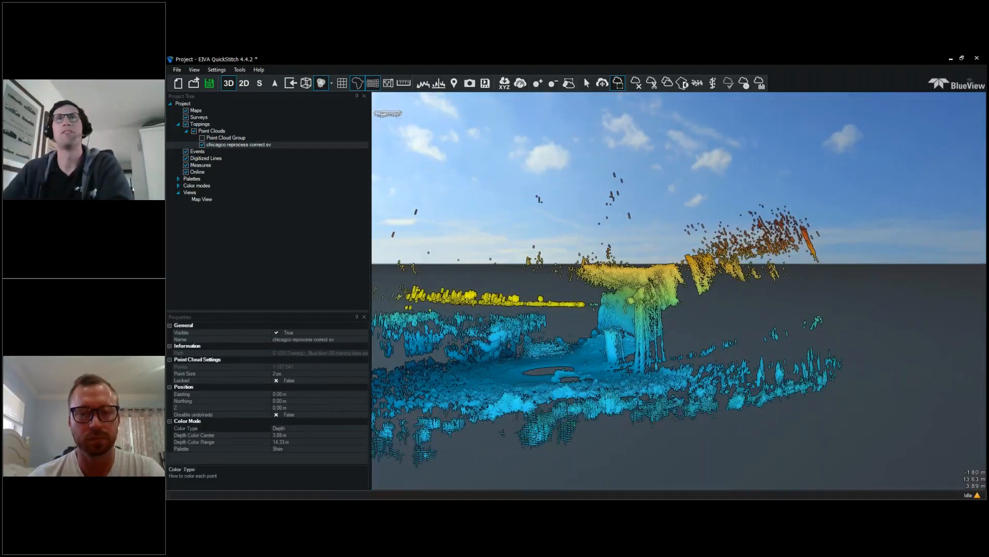
pyautogui.moveTo(670, 320); pyautogui.dragTo(747, 366, button='middle')
pyautogui.moveTo(680, 356); pyautogui.dragTo(734, 305, button='middle')
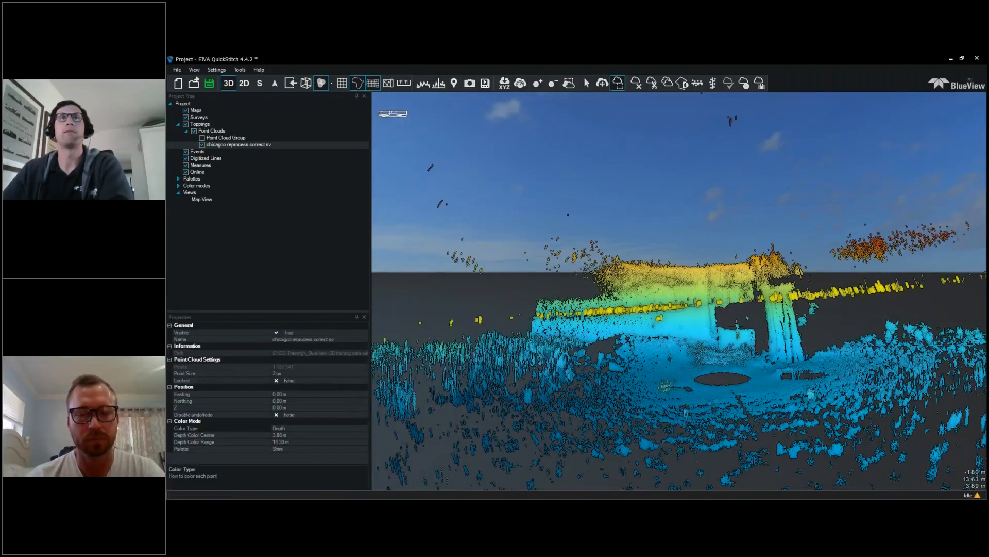
pyautogui.moveTo(736, 326); pyautogui.dragTo(654, 331, button='middle')
pyautogui.moveTo(415, 280); pyautogui.dragTo(580, 309)
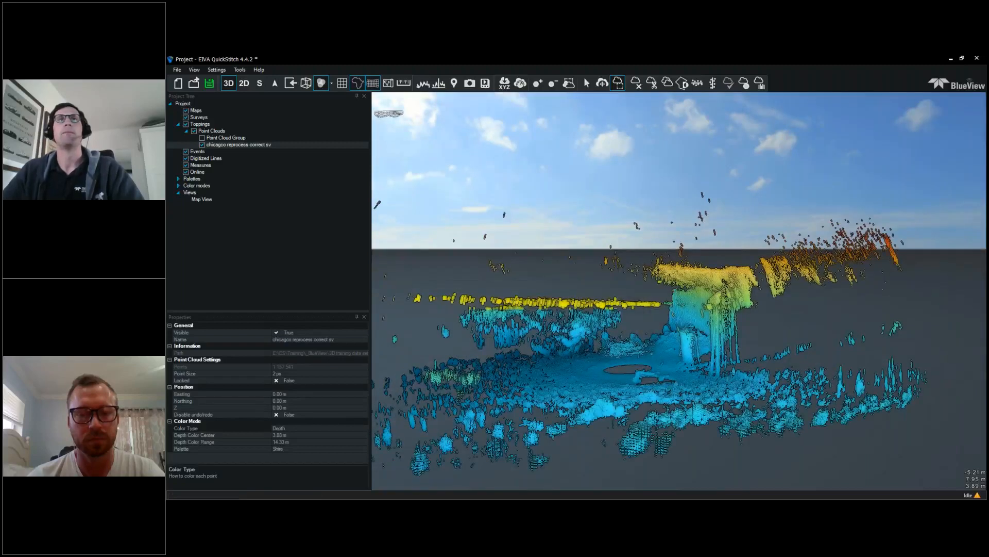
# Step: Select along the same horizontal band from another angle and level the point cloud to it without applying a datum
pyautogui.moveTo(670, 279); pyautogui.dragTo(731, 248, button='middle')
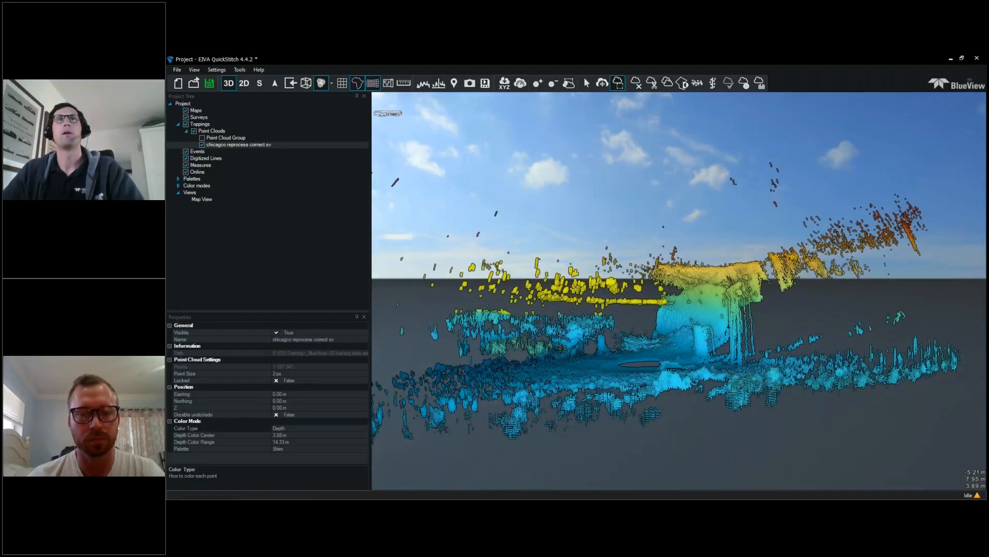
pyautogui.moveTo(669, 278); pyautogui.dragTo(721, 309, button='middle')
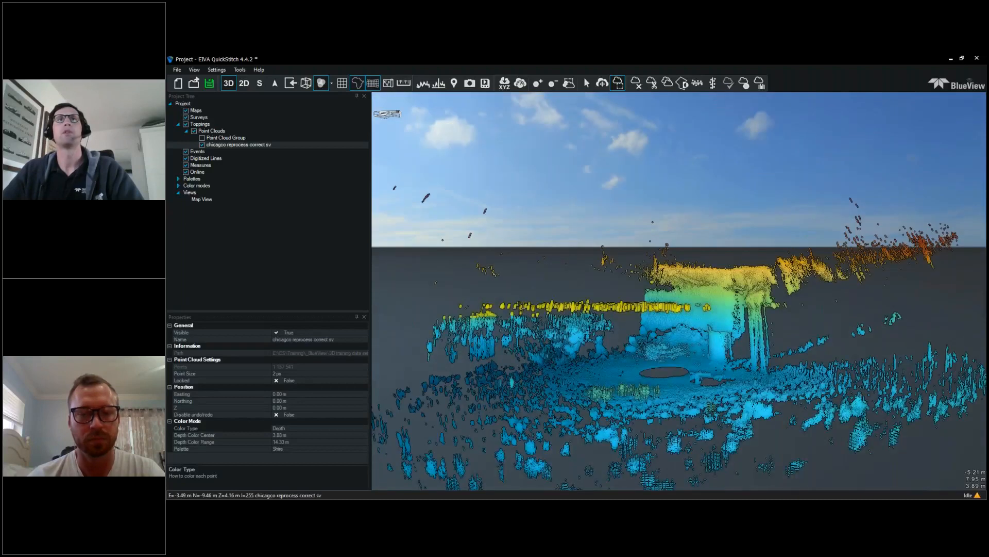
pyautogui.moveTo(503, 294); pyautogui.dragTo(639, 313)
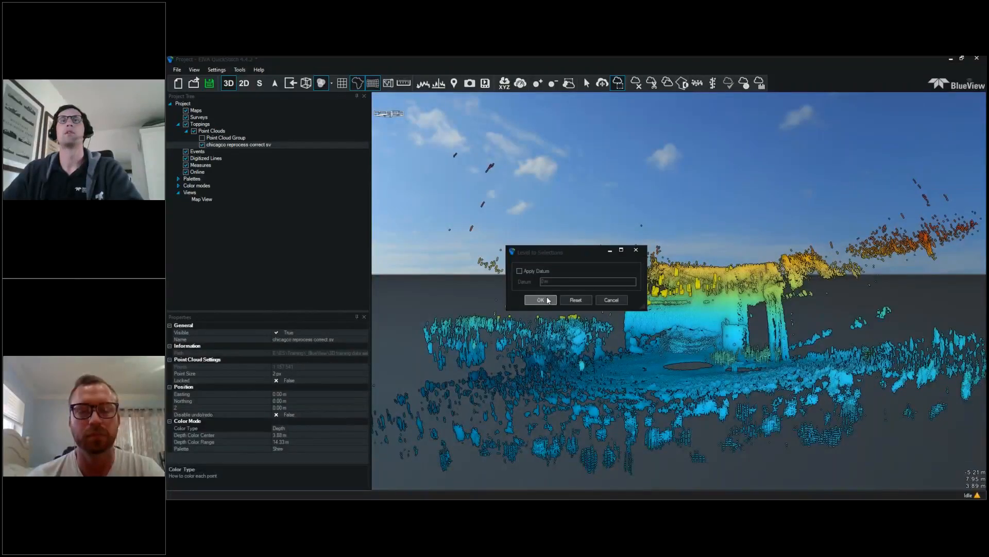
pyautogui.click(541, 300)
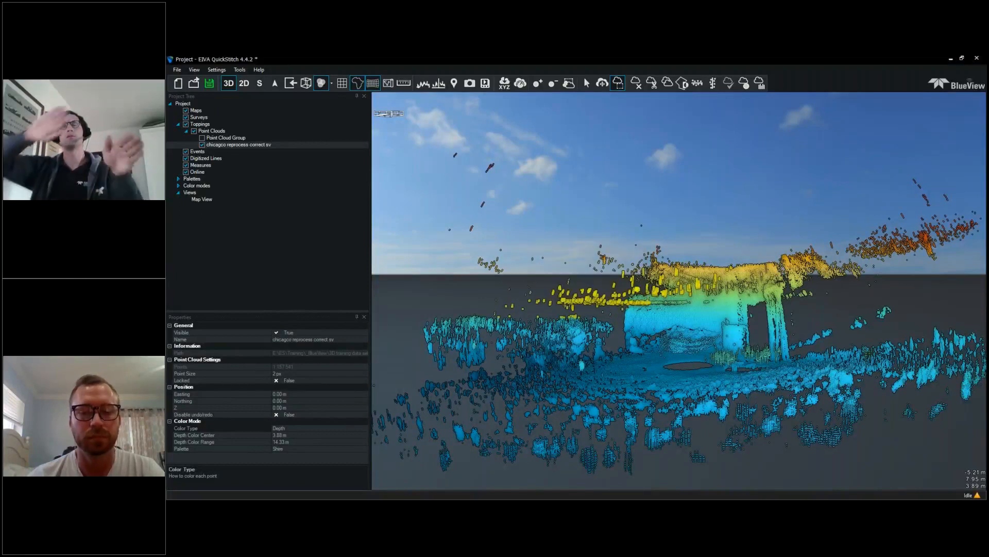
# Step: Hide the chicagco reprocess correct sv point cloud, show the Point Cloud Group instead, and start Radius Select
pyautogui.moveTo(544, 300)
pyautogui.mouseDown(button='middle')
pyautogui.moveTo(546, 315)
pyautogui.moveTo(559, 298)
pyautogui.mouseUp(button='middle')
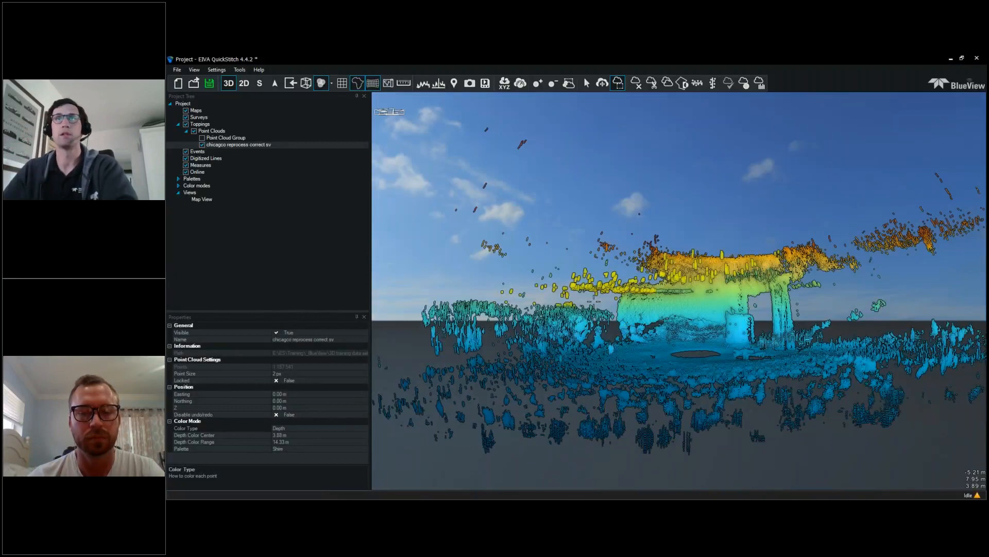
pyautogui.moveTo(593, 301); pyautogui.dragTo(599, 342, button='right')
pyautogui.moveTo(599, 343); pyautogui.dragTo(592, 332, button='middle')
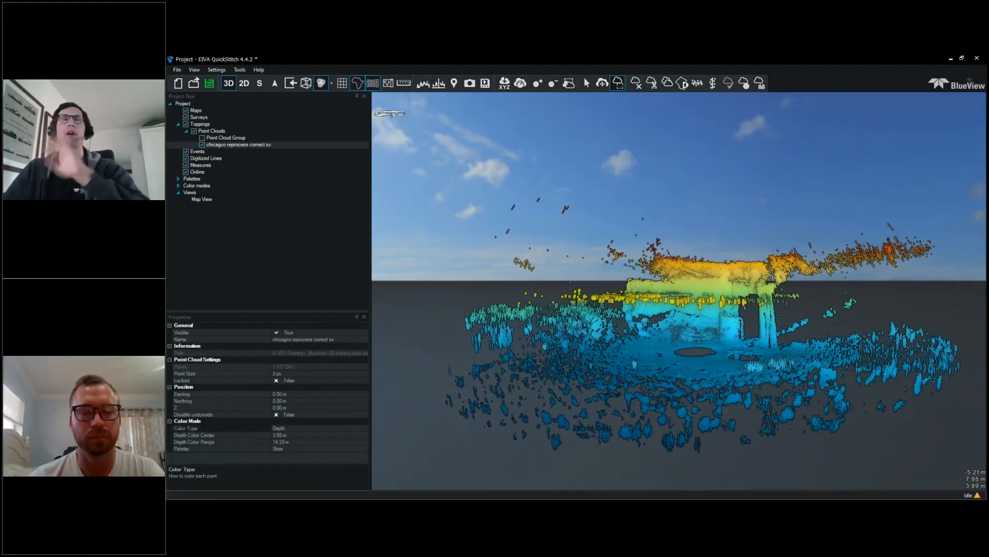
pyautogui.moveTo(613, 335); pyautogui.dragTo(650, 371, button='middle')
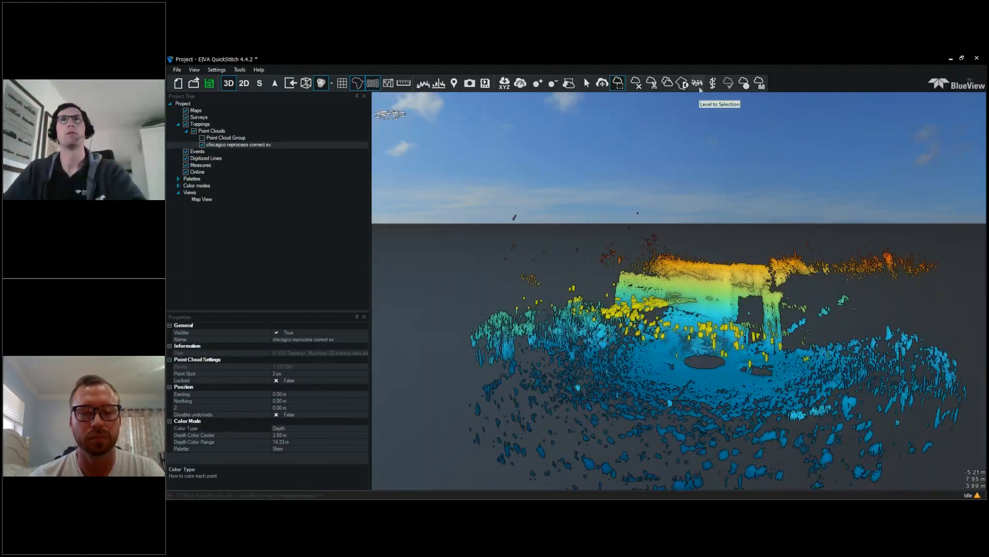
pyautogui.click(202, 145)
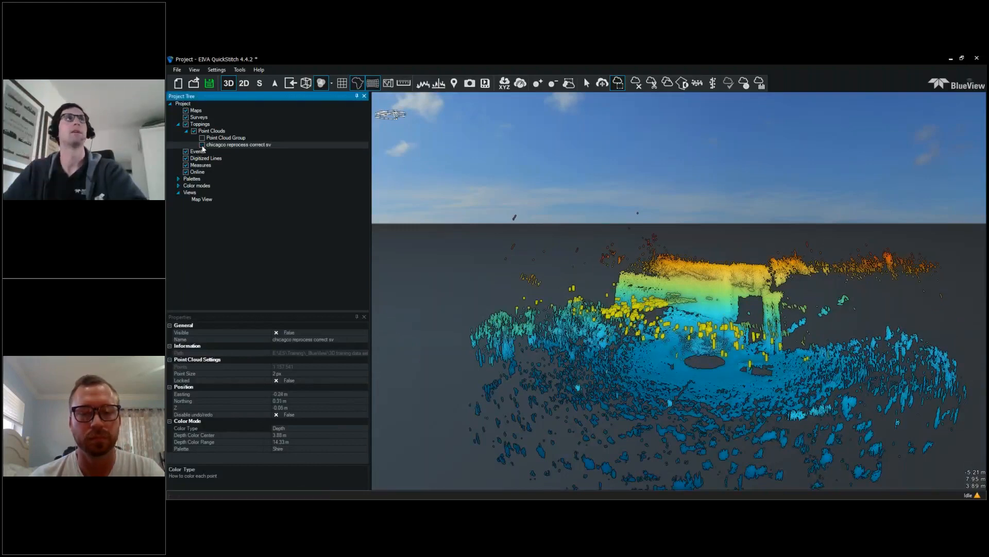
pyautogui.click(202, 138)
pyautogui.click(202, 138)
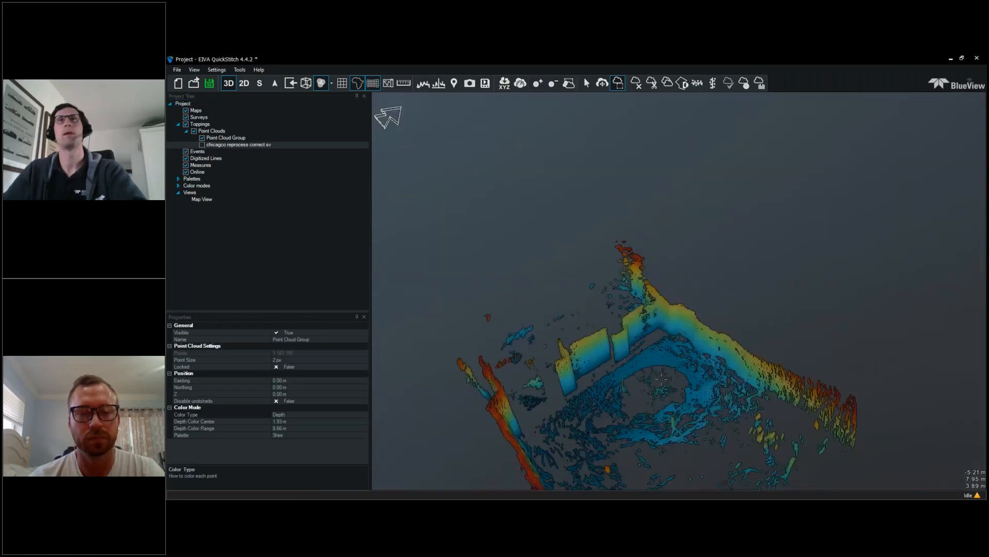
pyautogui.moveTo(661, 379); pyautogui.dragTo(542, 322, button='middle')
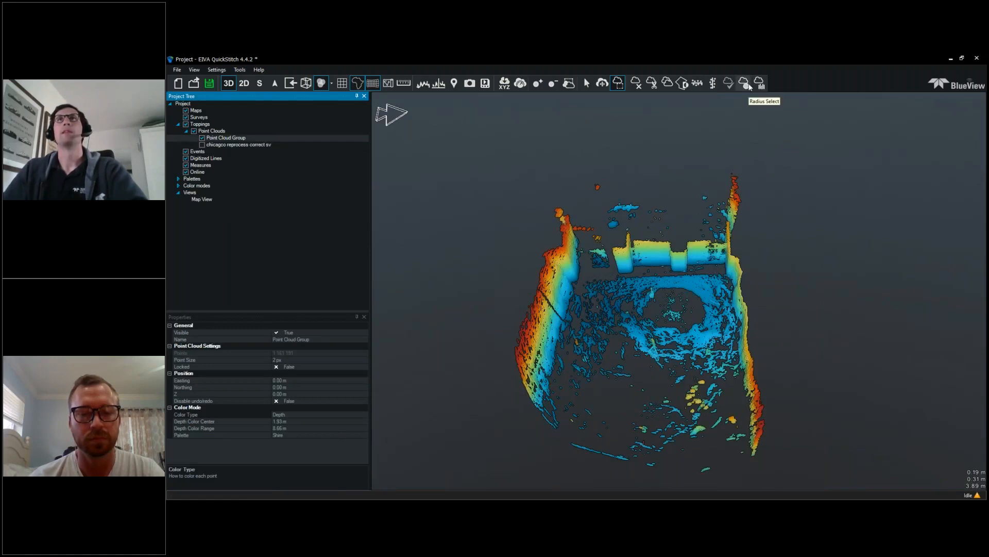
pyautogui.click(745, 84)
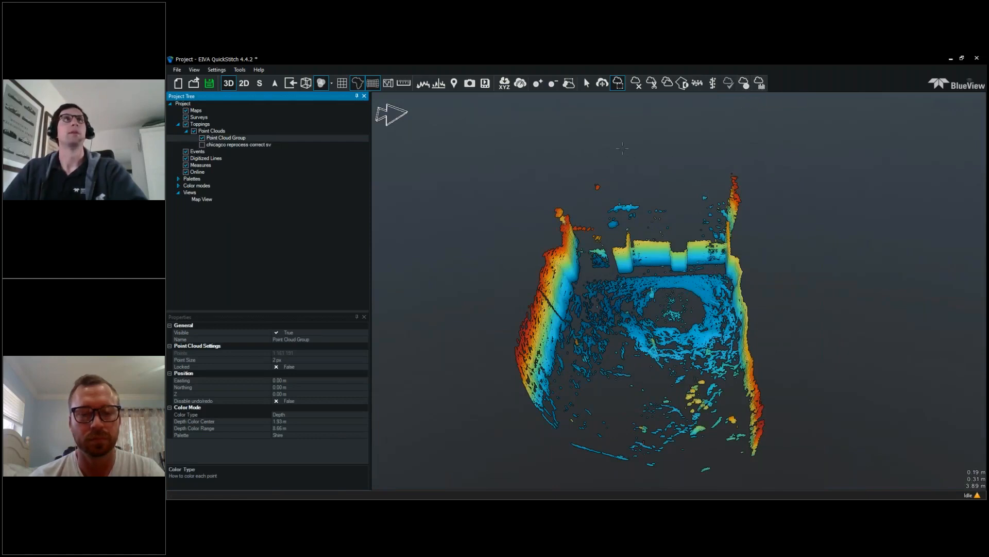
# Step: Compare the two point clouds by showing each one alone, ending with only the Point Cloud Group displayed
pyautogui.click(211, 132)
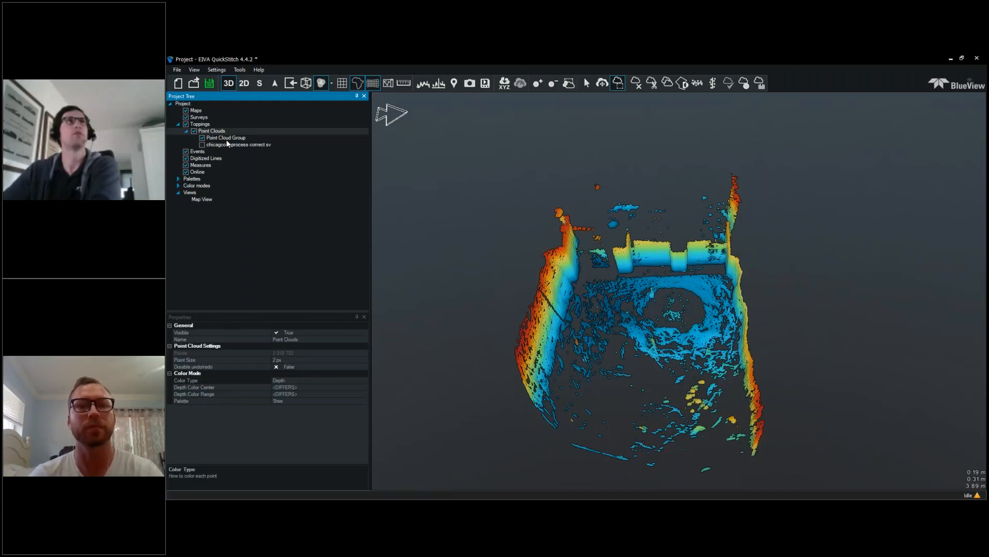
pyautogui.click(202, 138)
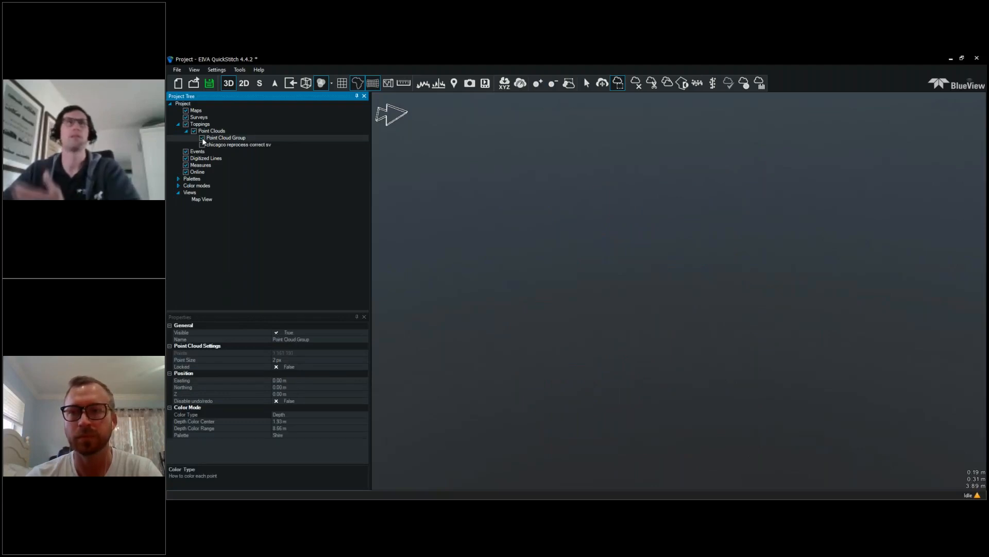
pyautogui.click(202, 138)
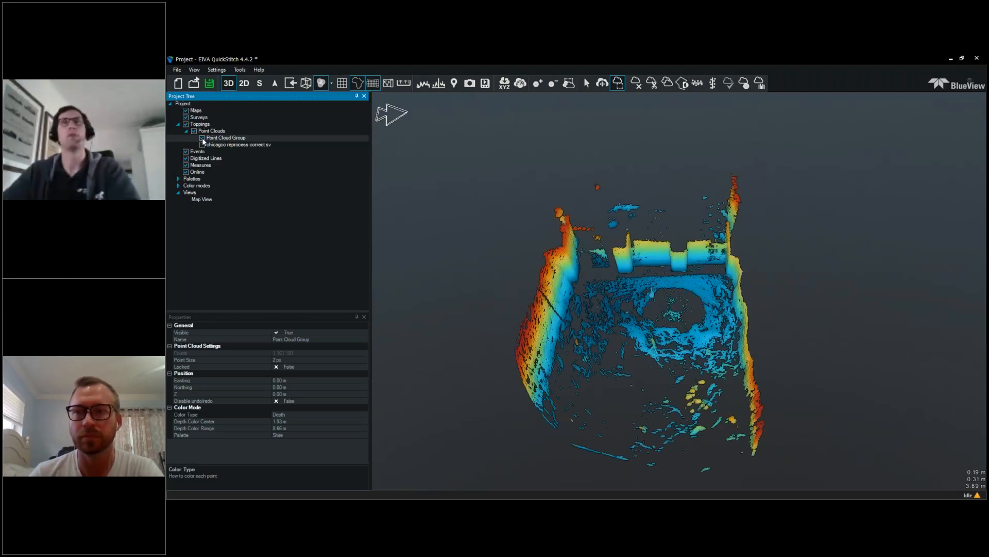
pyautogui.click(202, 138)
pyautogui.click(202, 145)
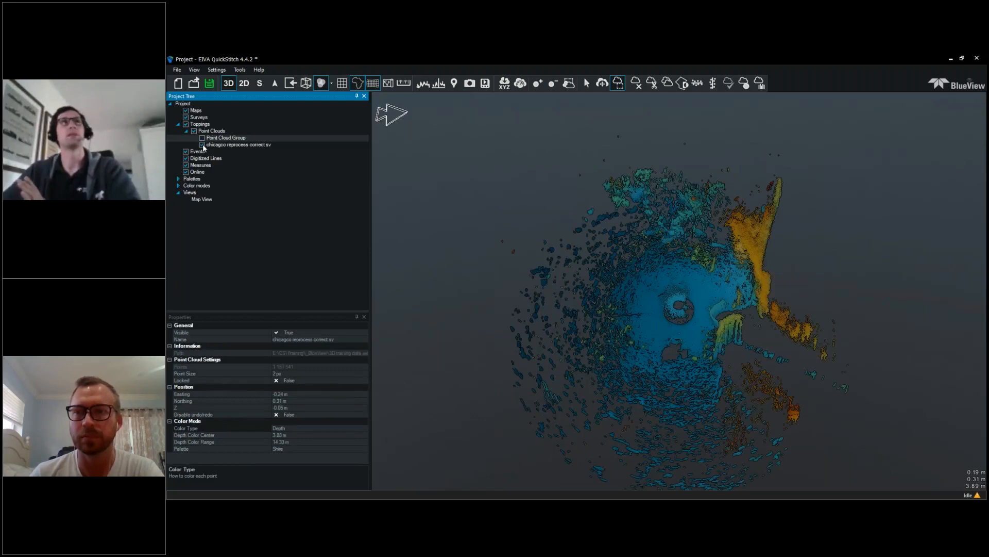
pyautogui.click(203, 145)
pyautogui.click(202, 138)
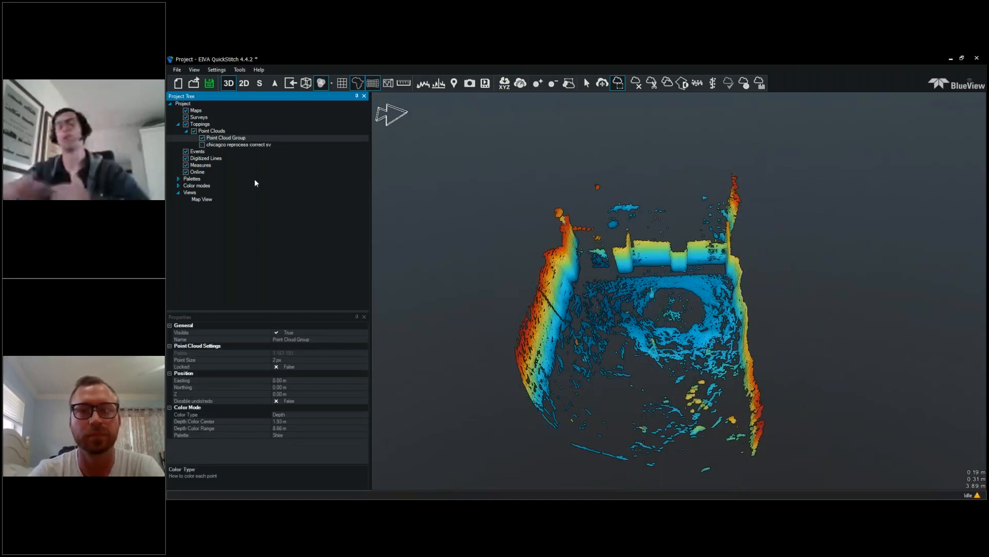
# Step: Try the Region Tool with the visible Point Cloud Group active, selecting a rectangular patch beside one wall, and leave the tool
pyautogui.click(238, 145)
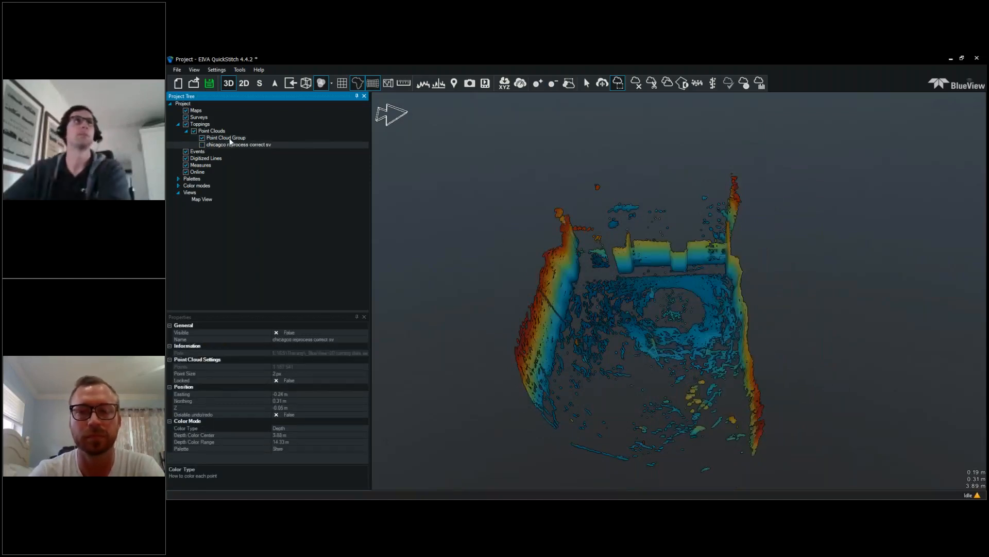
pyautogui.click(230, 138)
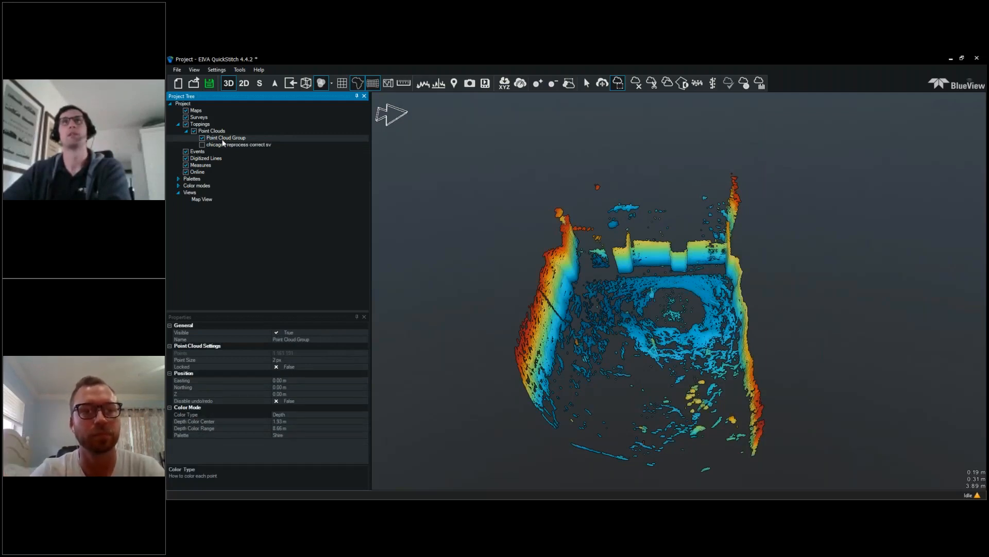
pyautogui.click(226, 144)
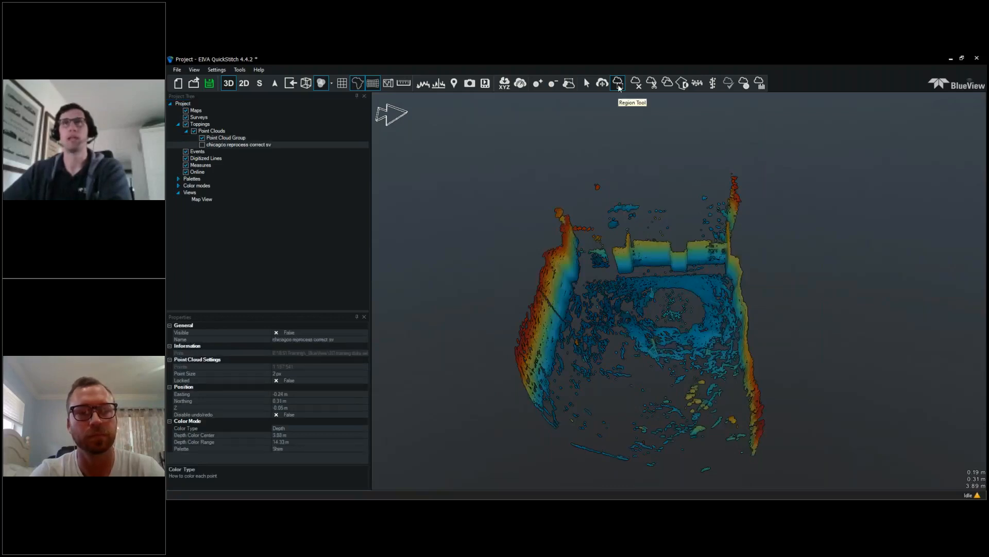
pyautogui.click(618, 84)
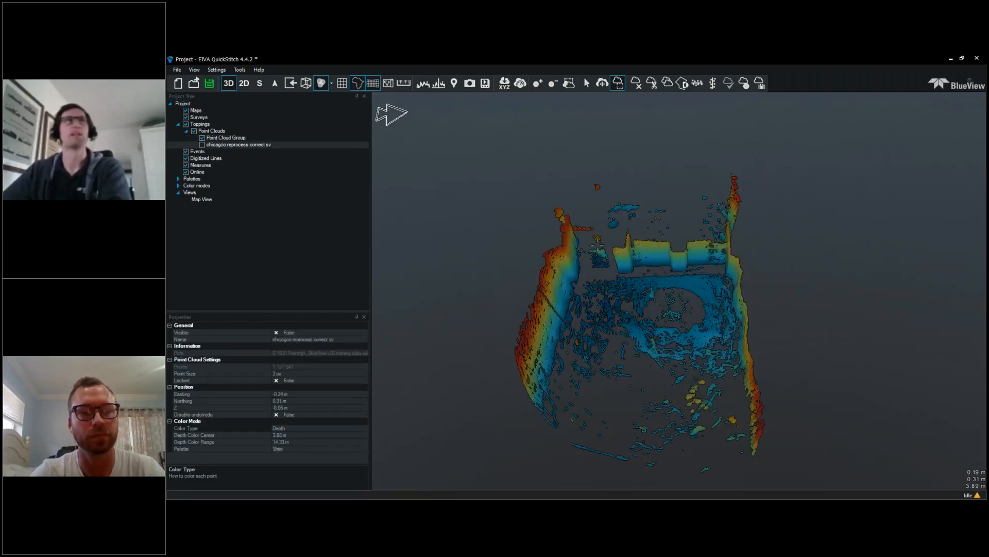
pyautogui.click(221, 138)
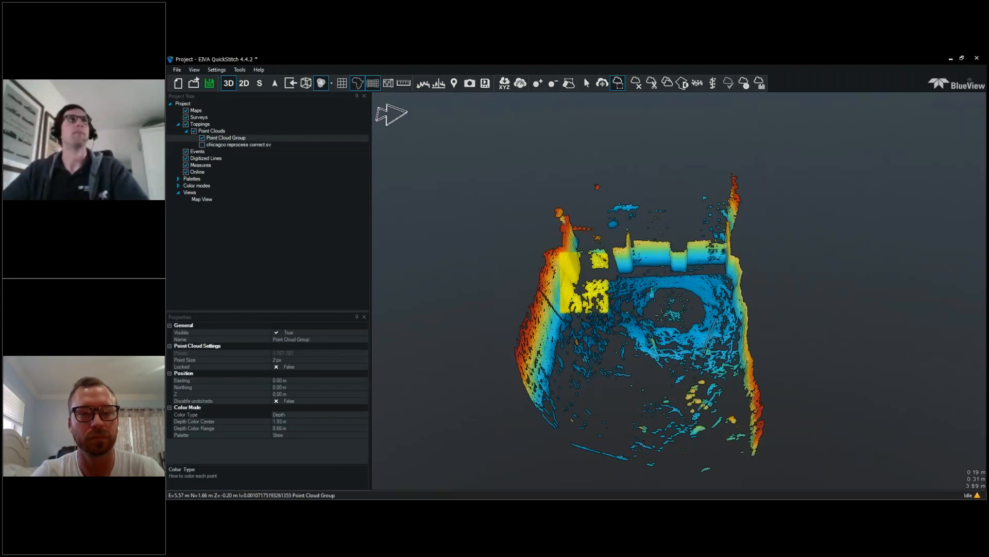
pyautogui.click(737, 269)
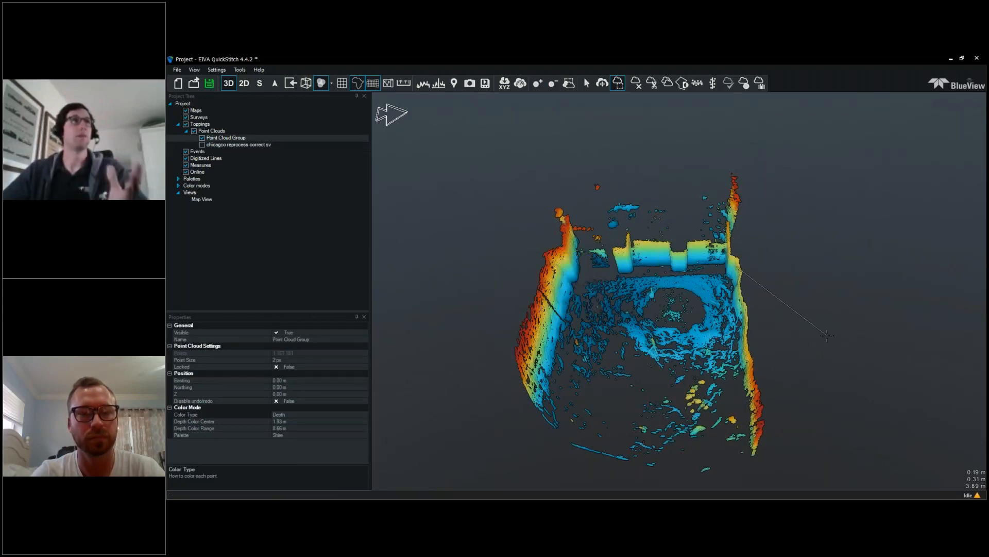
pyautogui.press('Escape')
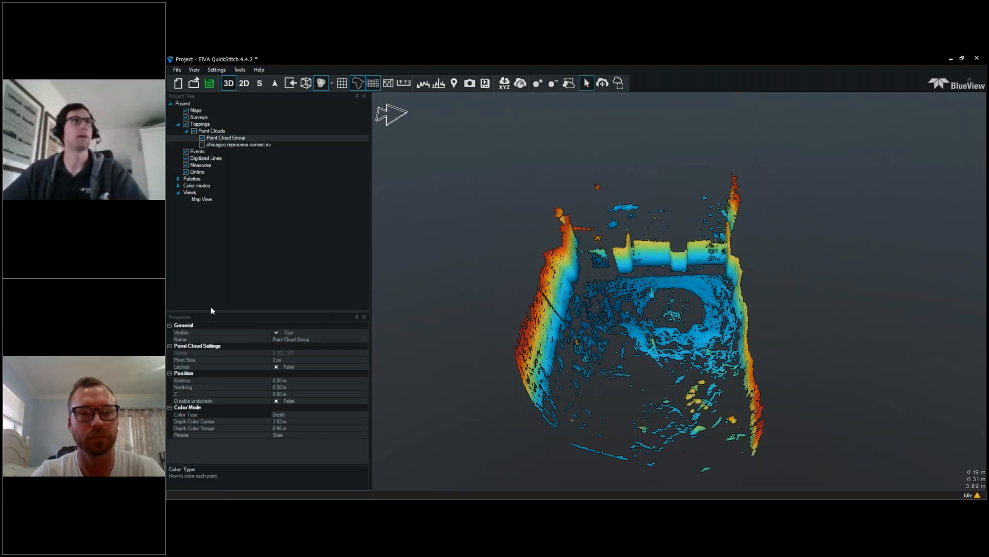
# Step: Open the Point Cloud Group's Easting position value for editing
pyautogui.click(211, 289)
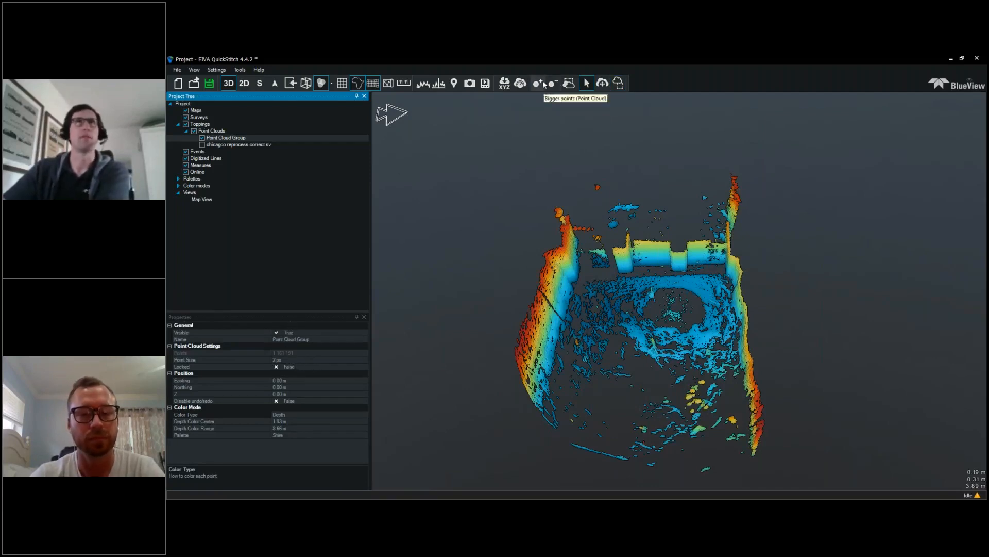
pyautogui.click(282, 394)
pyautogui.doubleClick(275, 381)
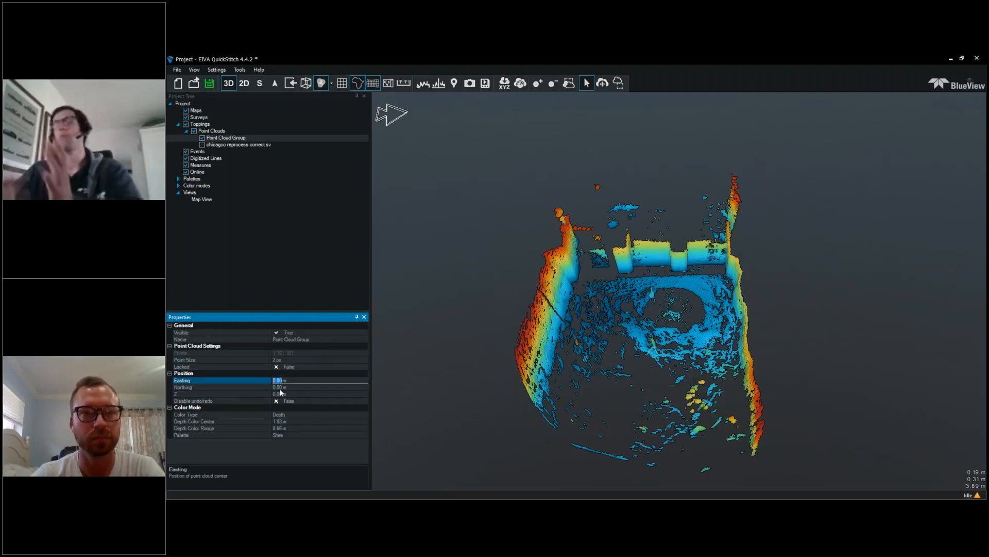
# Step: Try the Solid color type on the Point Cloud Group, followed by Intensity
pyautogui.click(296, 415)
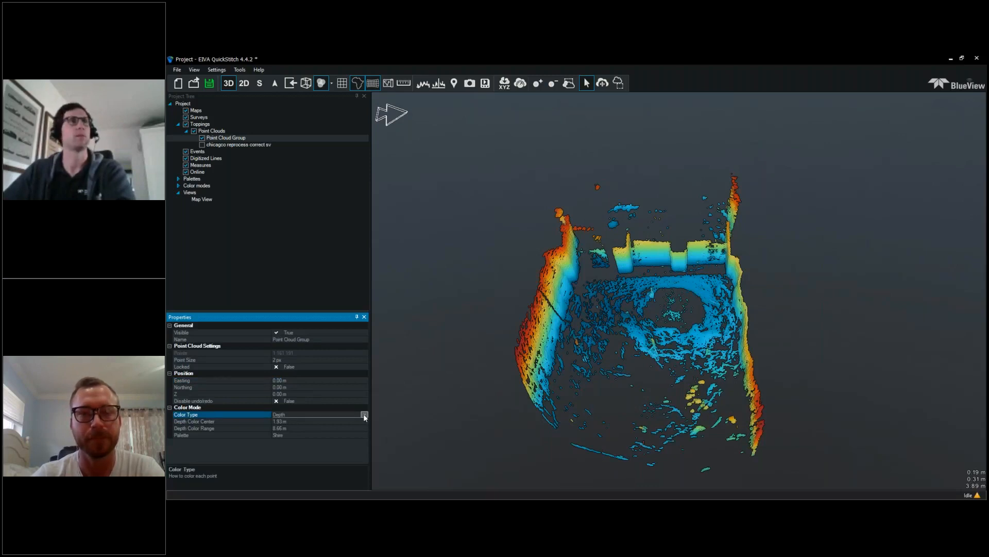
pyautogui.moveTo(541, 371); pyautogui.dragTo(552, 319)
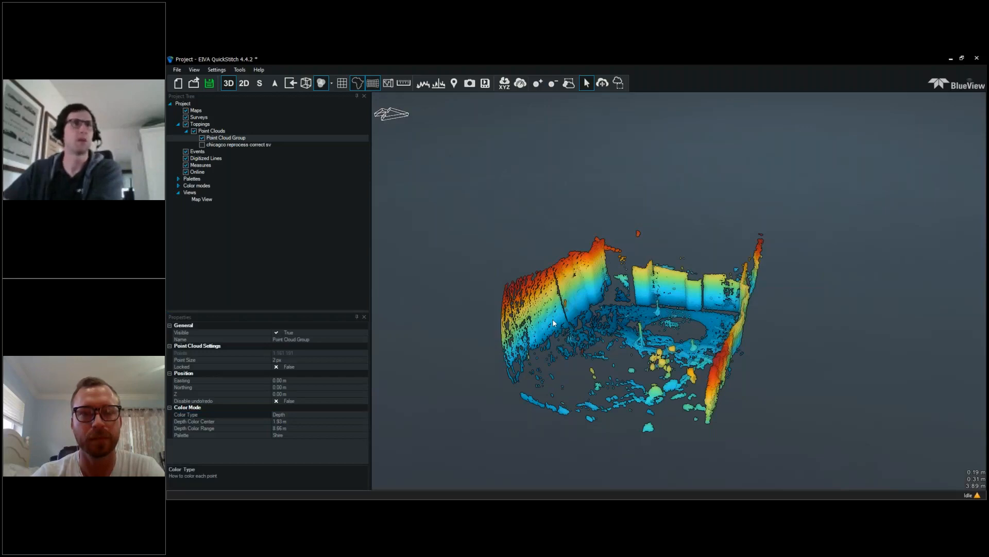
pyautogui.click(345, 415)
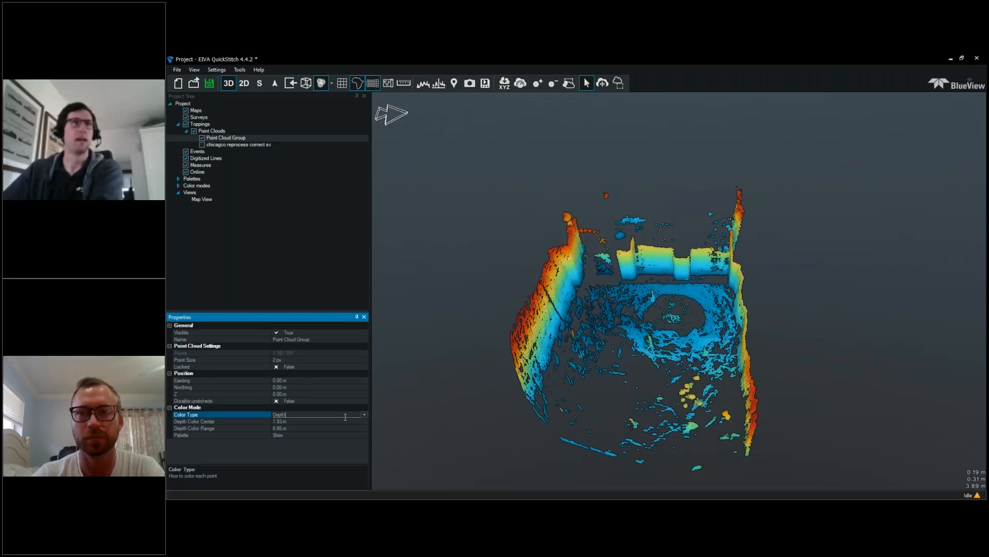
pyautogui.doubleClick(345, 415)
pyautogui.click(364, 415)
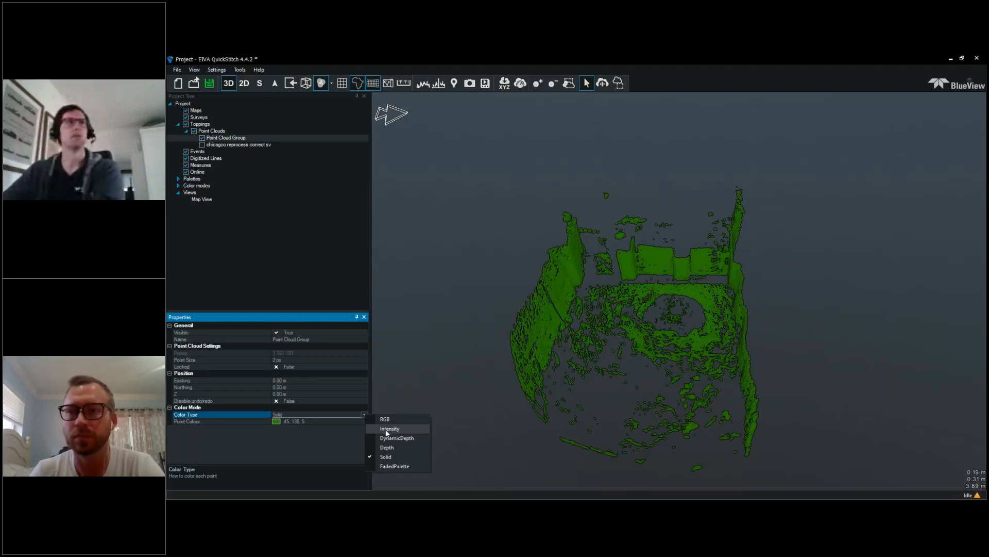
pyautogui.click(387, 429)
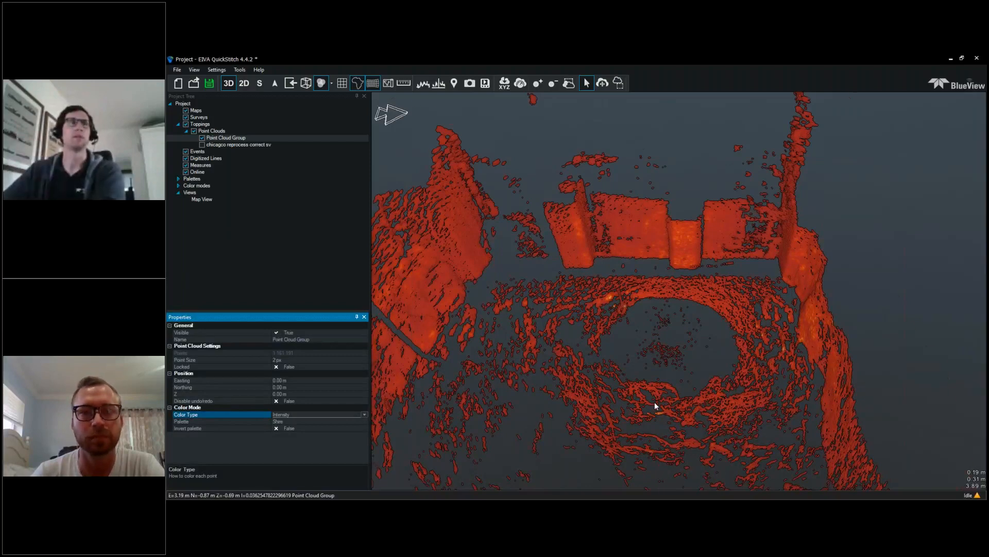
# Step: Return the Point Cloud Group to the Depth color type, preview the next palette and restore the original one
pyautogui.scroll(2, 654, 401)
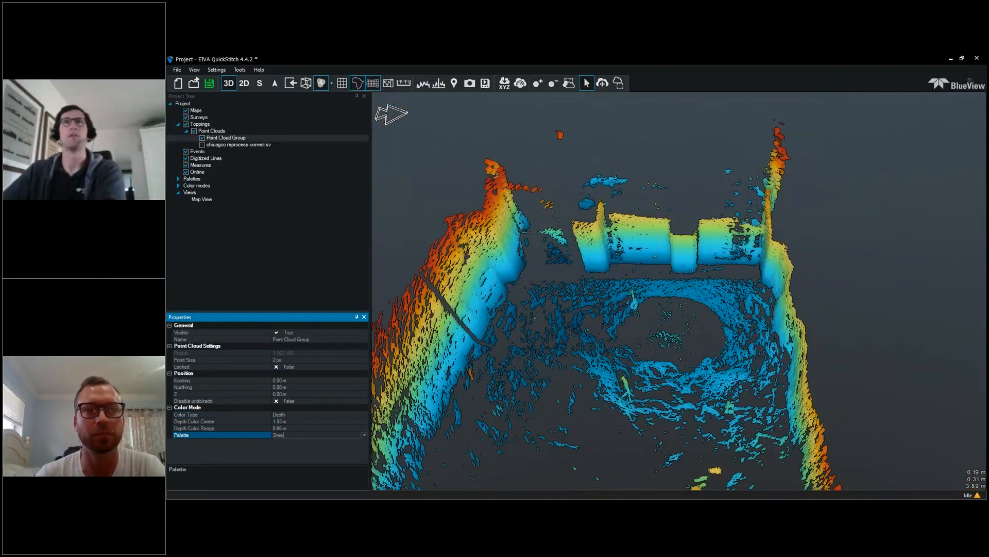
pyautogui.press('Down')
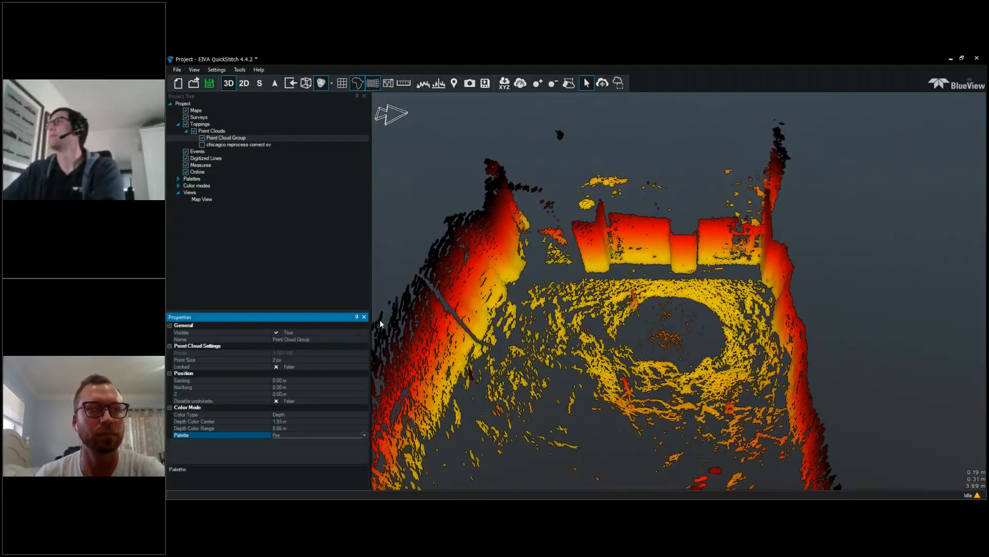
pyautogui.press('Up')
# Step: Examine the Point Cloud Group's walls and the circular gap in its floor from several angles and close up
pyautogui.moveTo(380, 323); pyautogui.dragTo(532, 327)
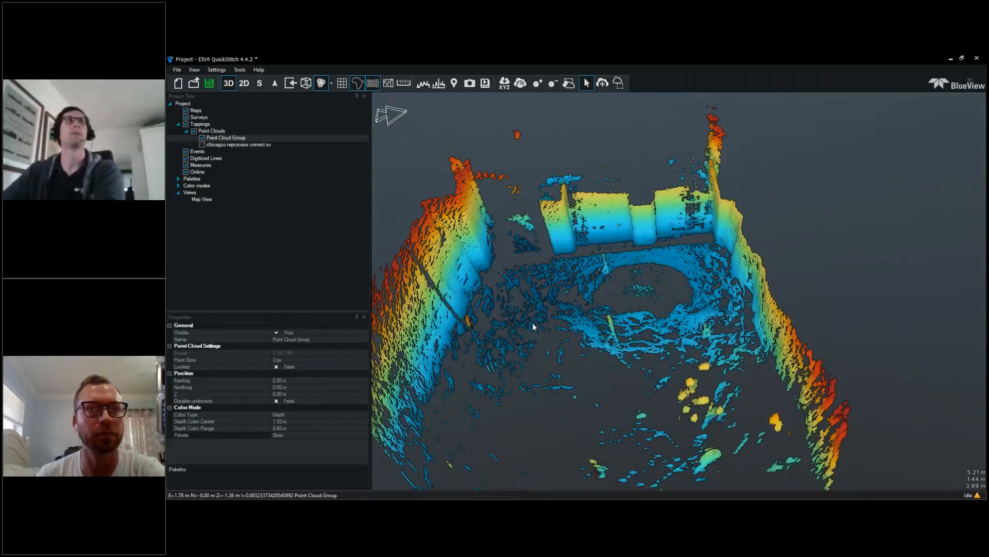
pyautogui.moveTo(533, 323); pyautogui.dragTo(533, 319)
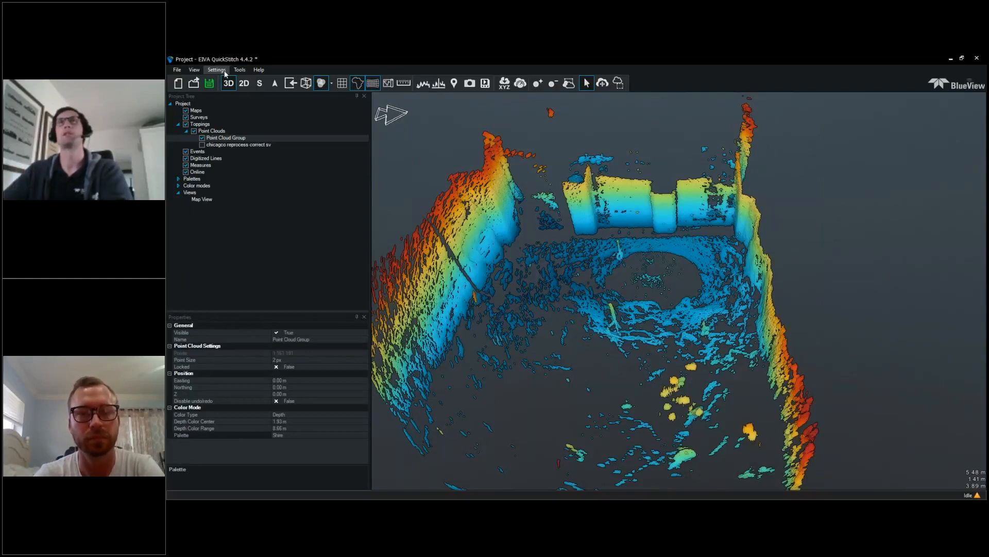
pyautogui.moveTo(554, 281); pyautogui.dragTo(557, 303)
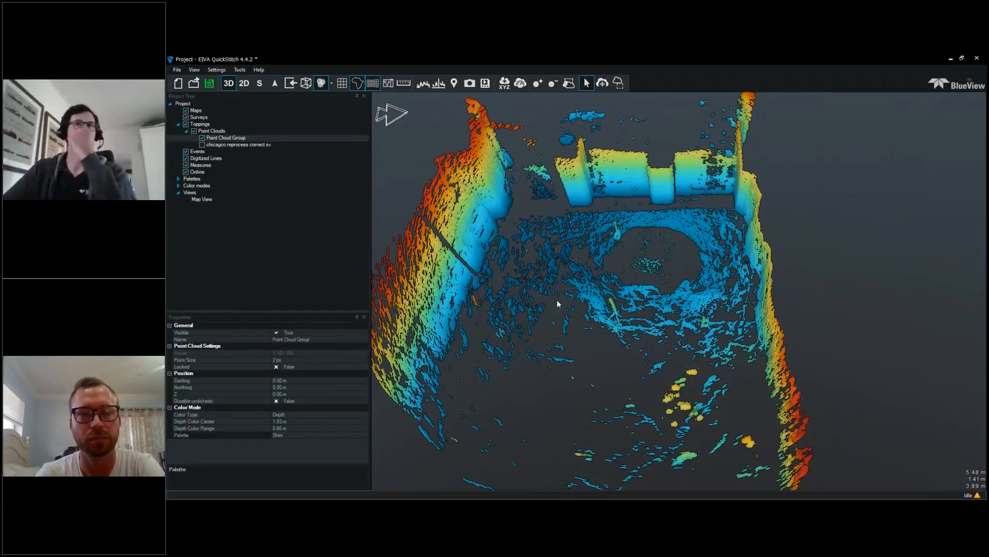
pyautogui.moveTo(557, 300); pyautogui.dragTo(608, 321)
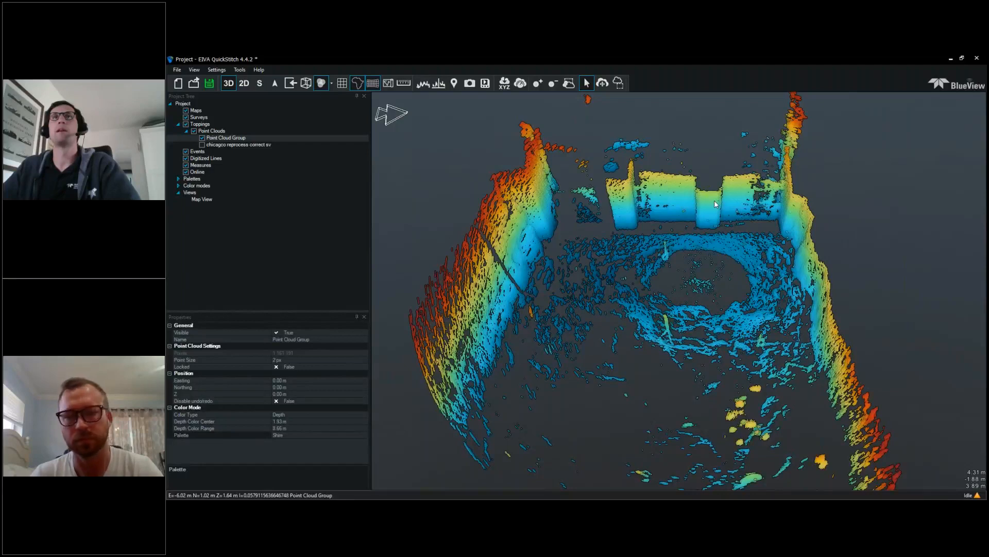
pyautogui.moveTo(715, 204); pyautogui.dragTo(718, 237)
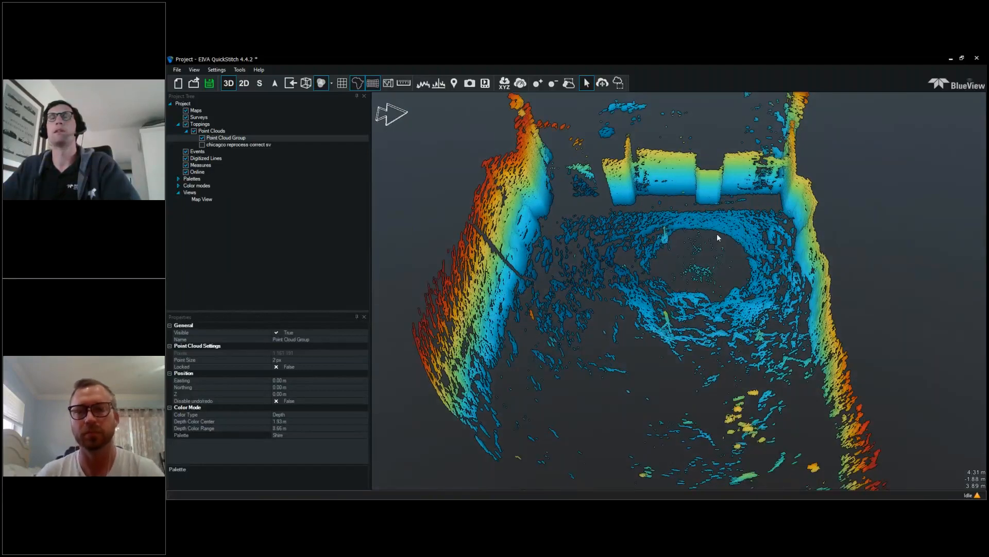
pyautogui.scroll(3, 748, 318)
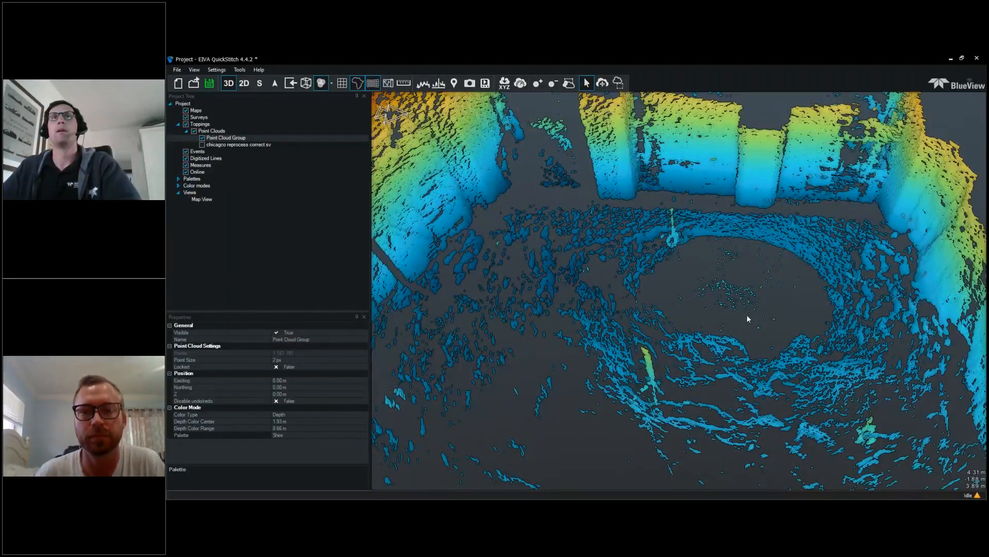
pyautogui.moveTo(748, 318); pyautogui.dragTo(732, 303)
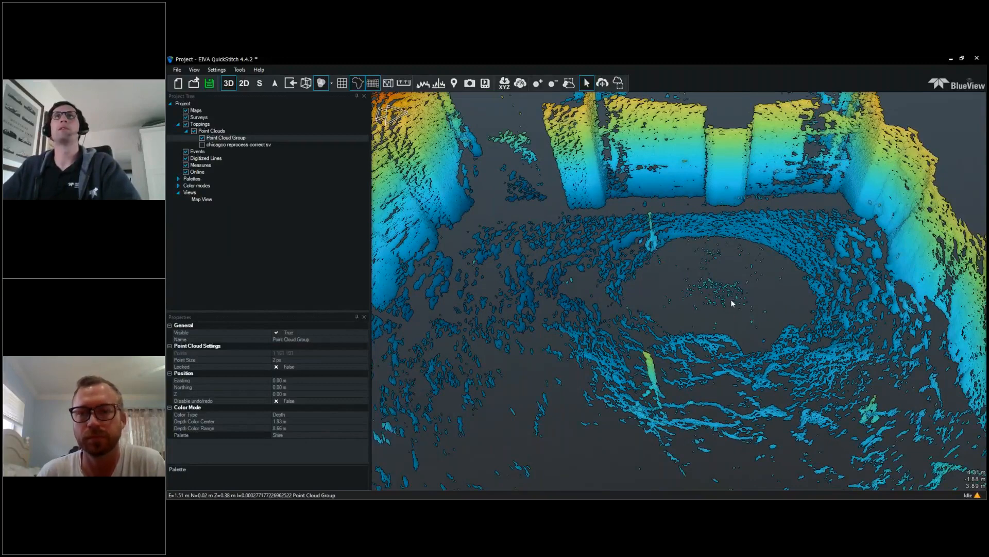
# Step: In the 2D top view, select the stray points beyond the Point Cloud Group's far wall with a rectangle and delete them
pyautogui.moveTo(731, 299); pyautogui.dragTo(772, 258)
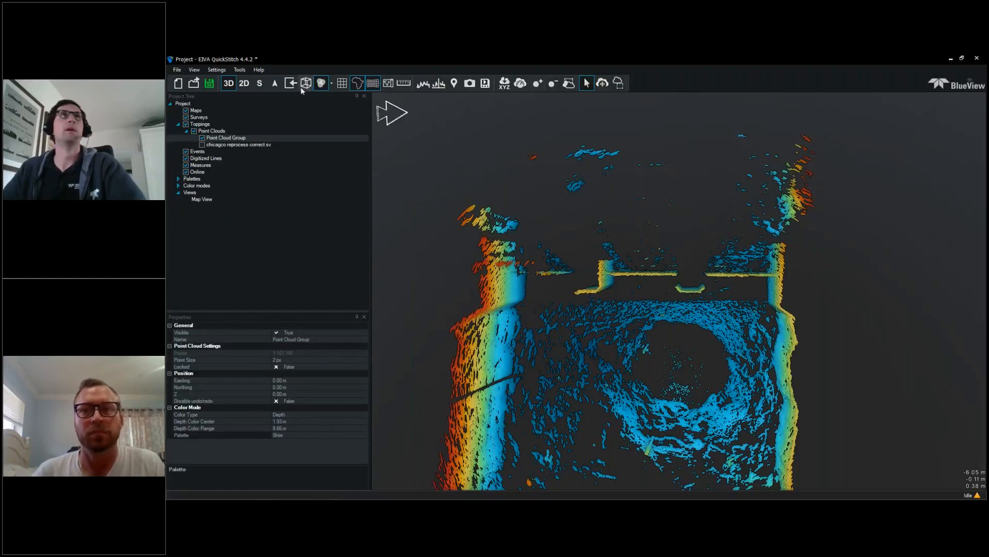
pyautogui.click(246, 87)
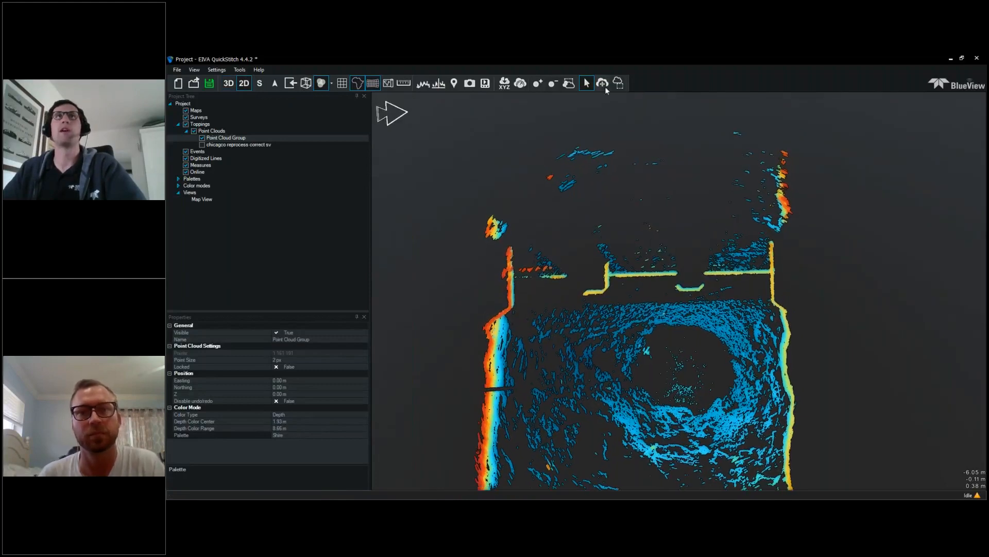
pyautogui.click(618, 82)
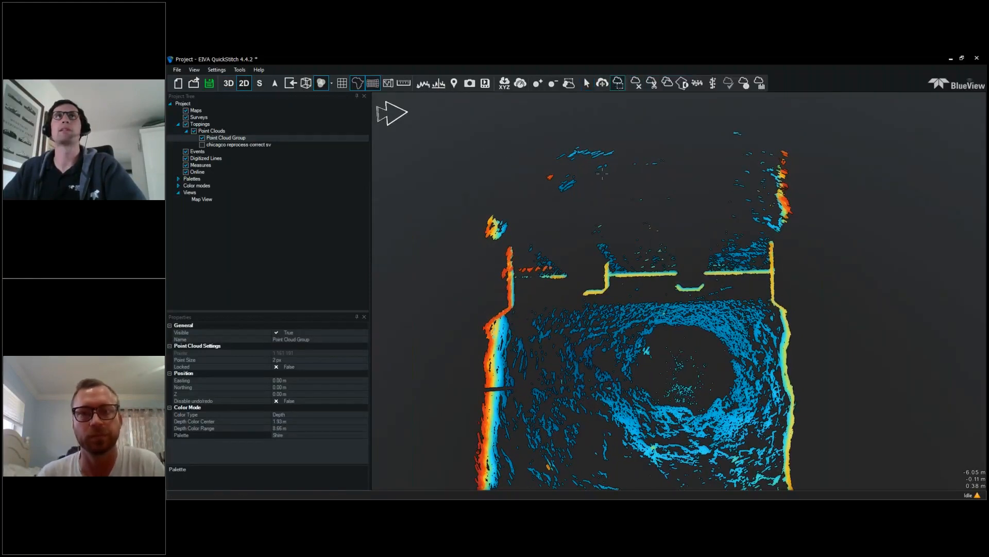
pyautogui.moveTo(468, 120); pyautogui.dragTo(777, 237)
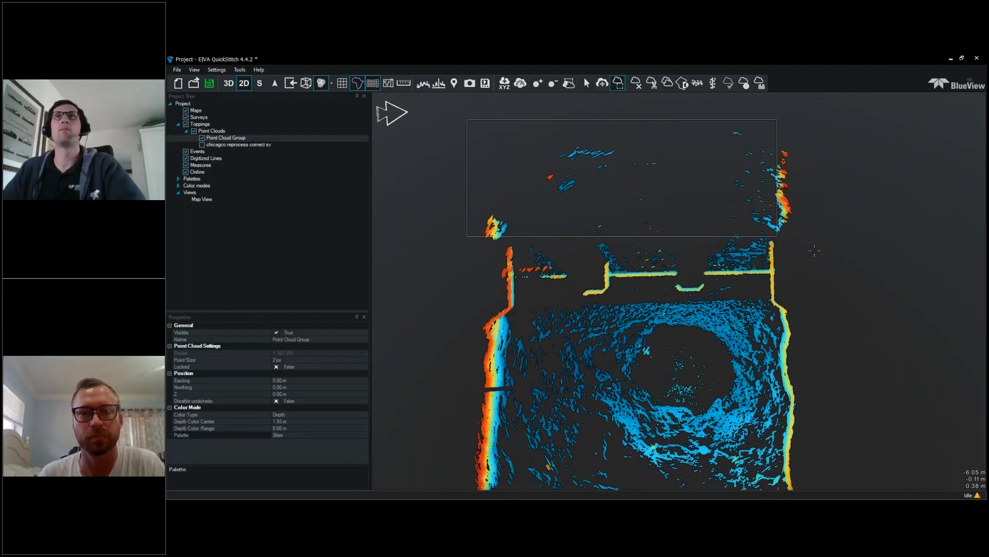
pyautogui.press('Delete')
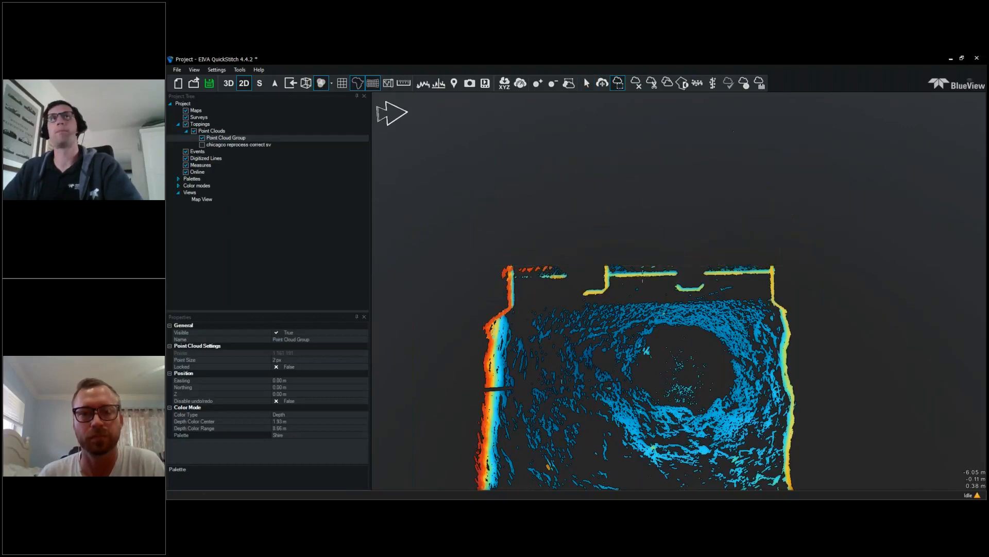
# Step: Trim the remaining stray points along the outer edge of the far wall and near its corner
pyautogui.moveTo(460, 205); pyautogui.dragTo(773, 272)
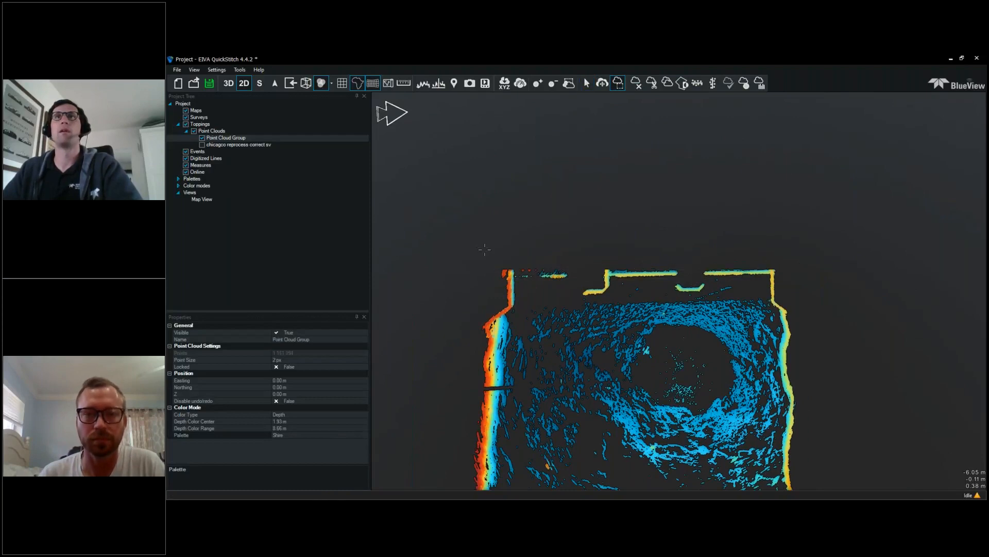
pyautogui.moveTo(490, 253); pyautogui.dragTo(573, 272)
pyautogui.press('Delete')
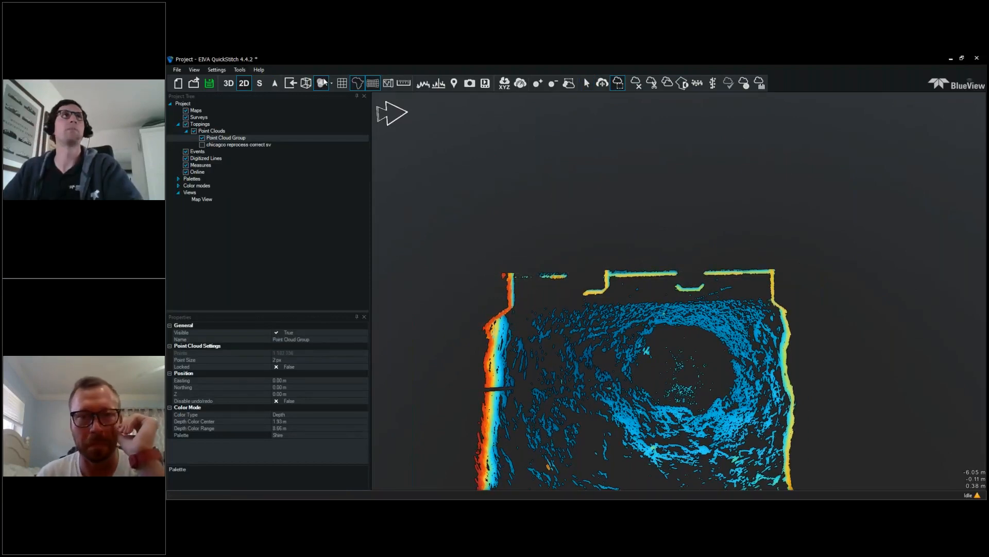
# Step: In the 3D view, outline the stray points inside the floor's circular gap with a polygon and delete them
pyautogui.click(235, 84)
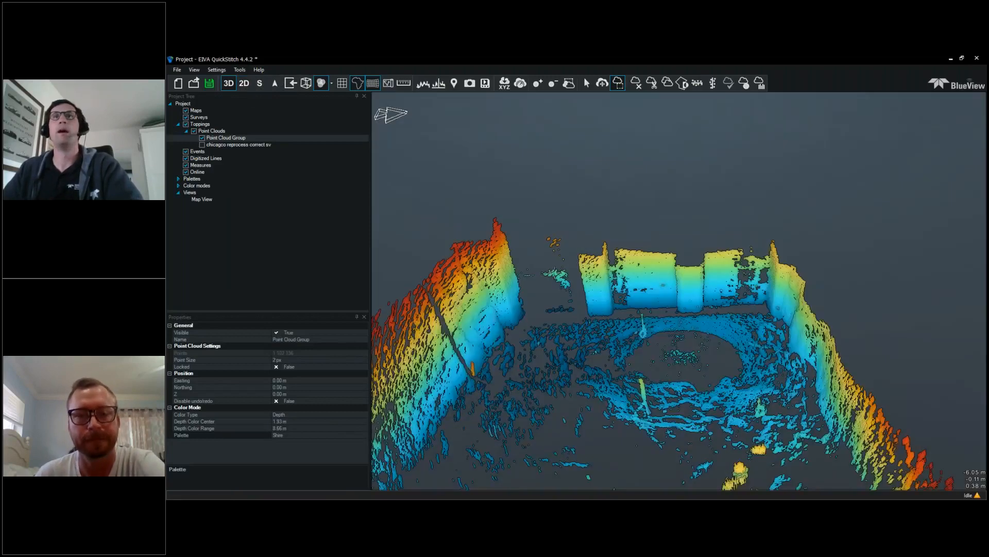
pyautogui.moveTo(696, 379)
pyautogui.mouseDown(button='middle')
pyautogui.moveTo(696, 370)
pyautogui.moveTo(737, 390)
pyautogui.mouseUp(button='middle')
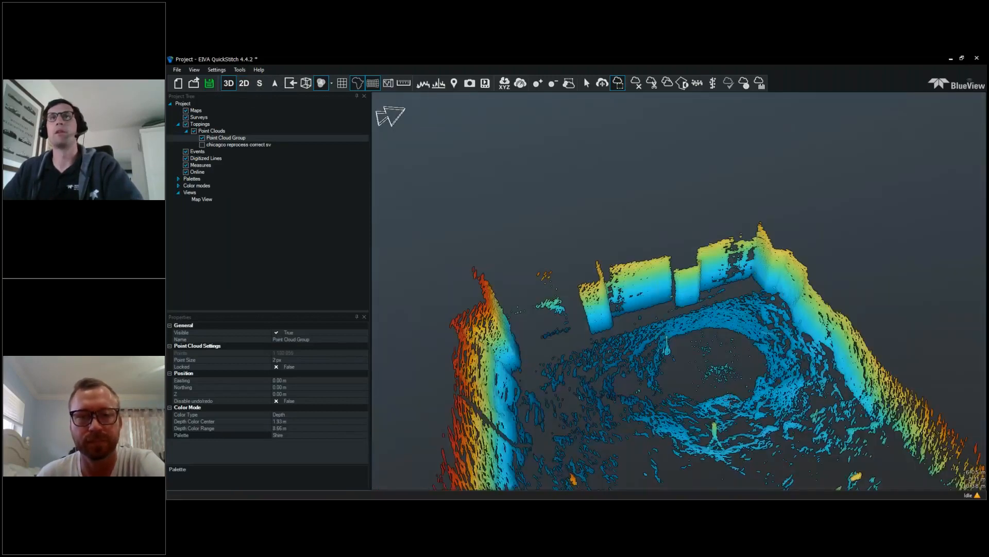
pyautogui.moveTo(692, 337); pyautogui.dragTo(743, 382)
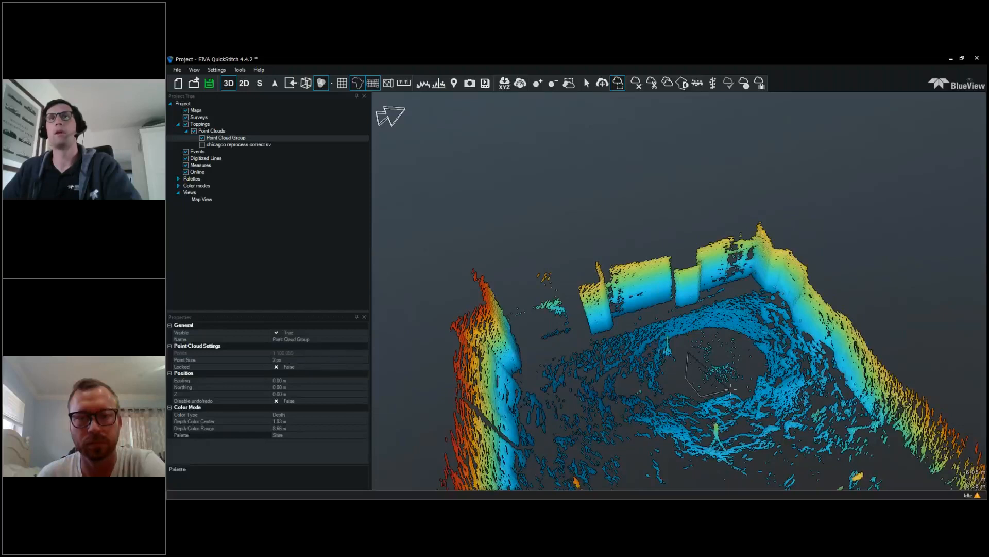
pyautogui.click(757, 373)
pyautogui.click(749, 341)
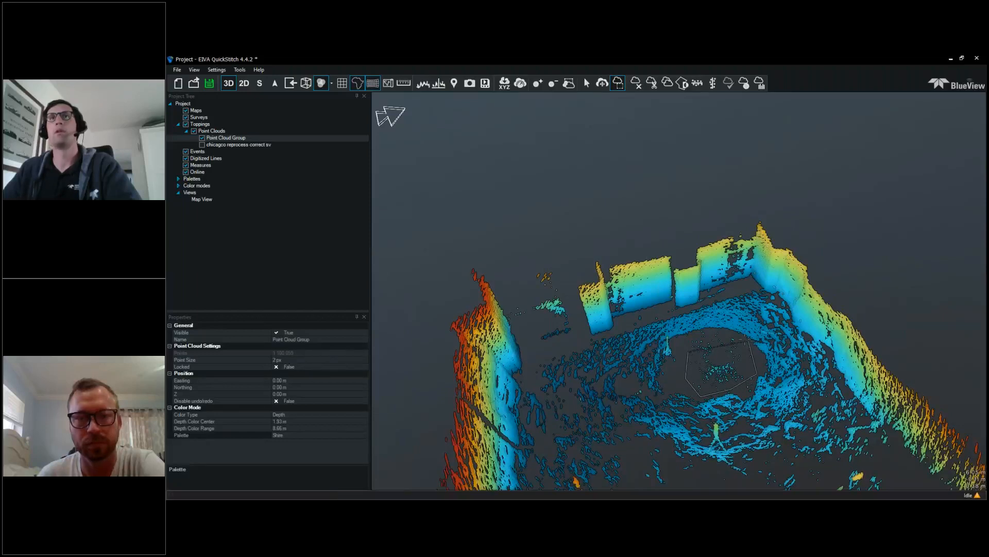
pyautogui.click(709, 329)
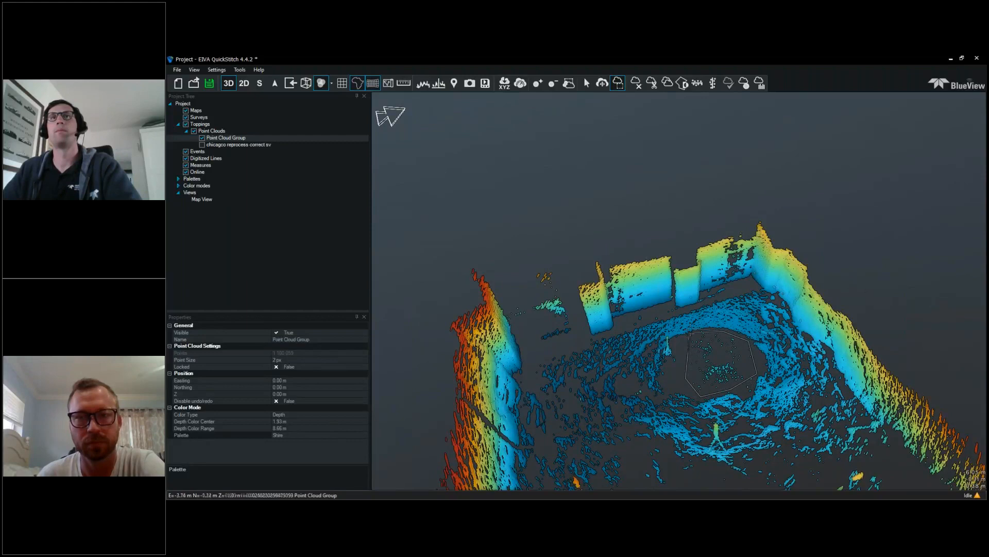
pyautogui.doubleClick(681, 344)
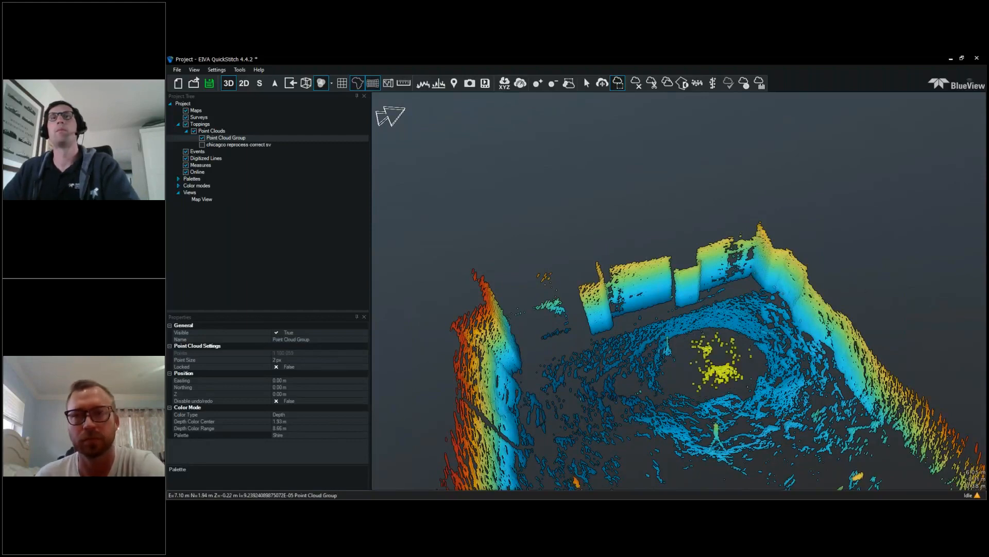
pyautogui.press('Delete')
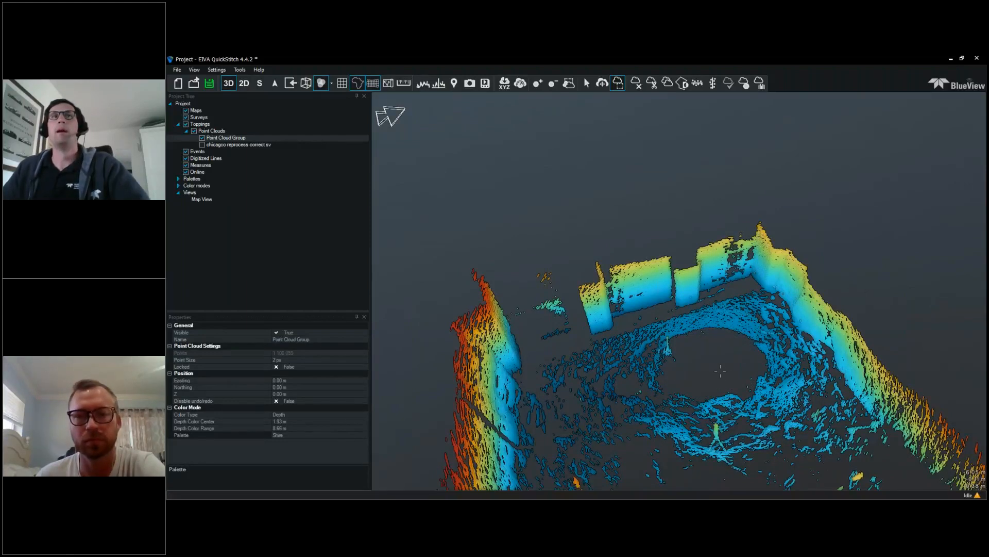
# Step: Select and clear small stray points in the opening between the side wall and the far wall
pyautogui.click(586, 84)
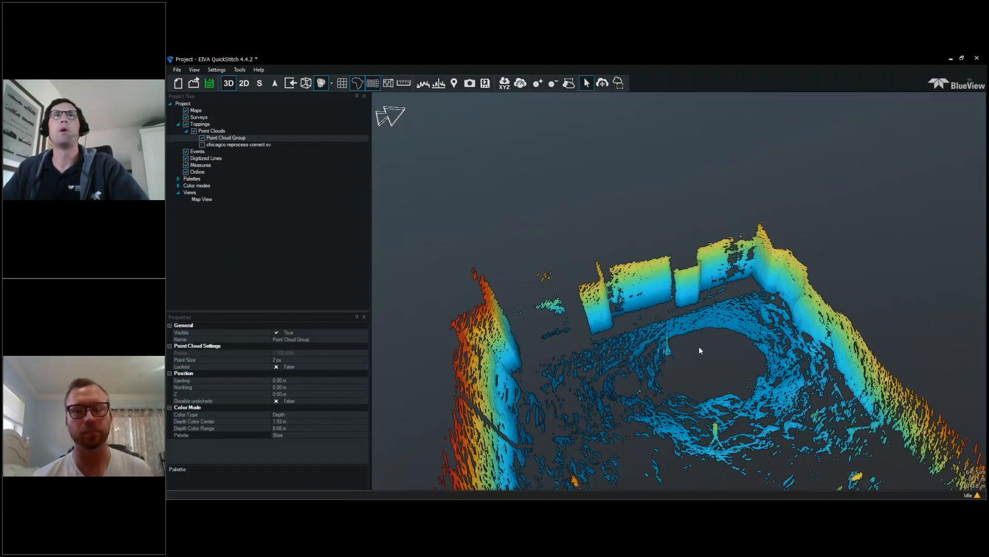
pyautogui.moveTo(700, 348); pyautogui.dragTo(605, 315)
pyautogui.scroll(2, 694, 349)
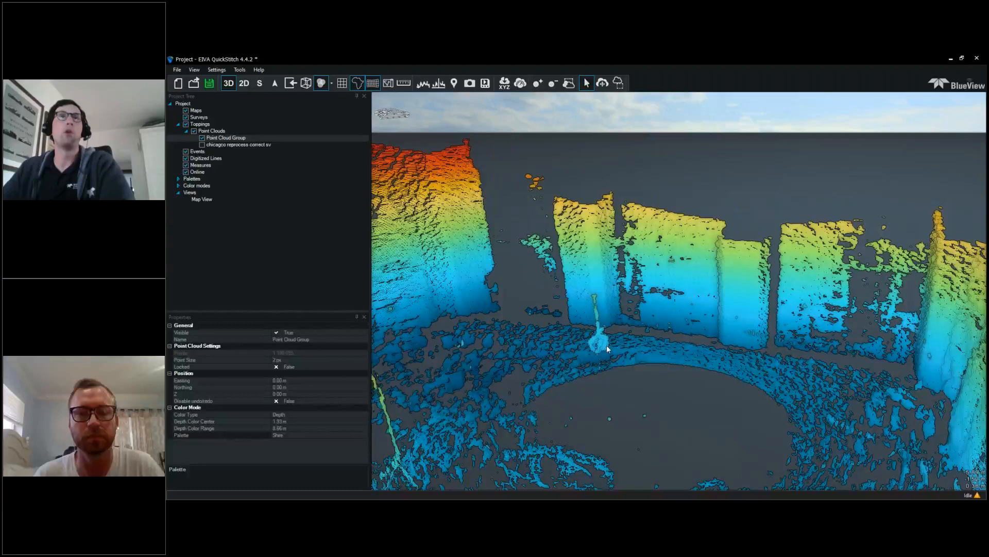
pyautogui.moveTo(607, 344); pyautogui.dragTo(588, 317)
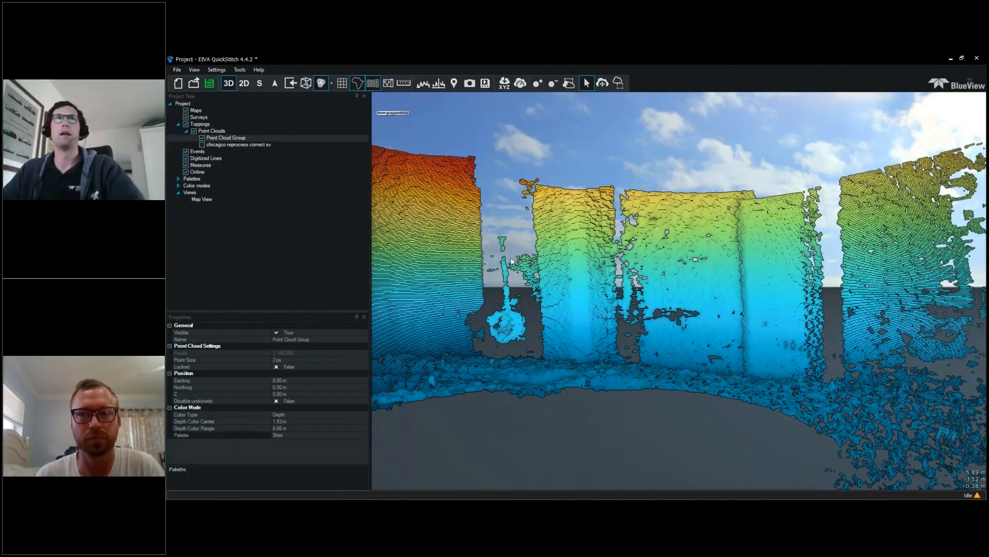
pyautogui.moveTo(511, 258); pyautogui.dragTo(660, 125)
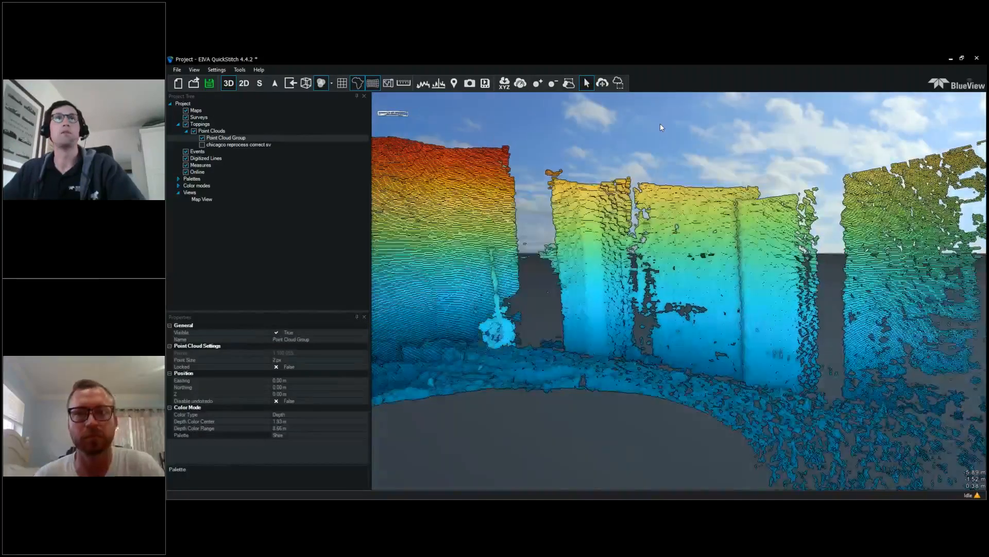
pyautogui.click(618, 83)
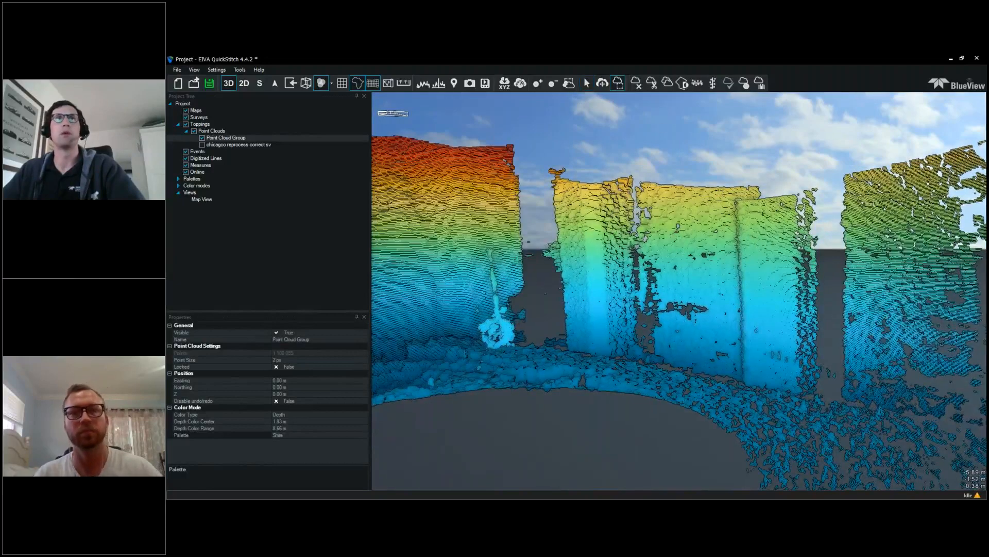
pyautogui.moveTo(534, 277); pyautogui.dragTo(553, 279, button='middle')
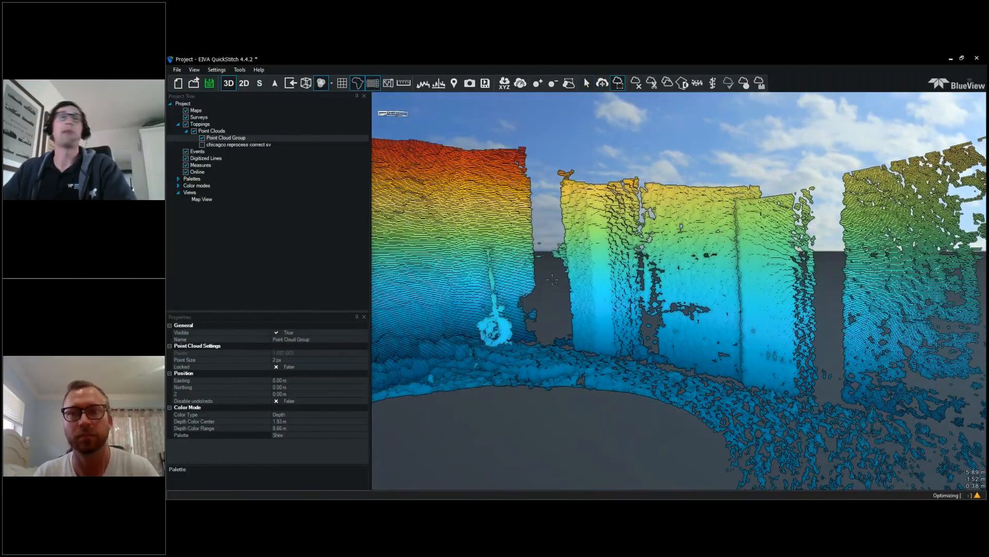
pyautogui.moveTo(541, 293); pyautogui.dragTo(548, 303)
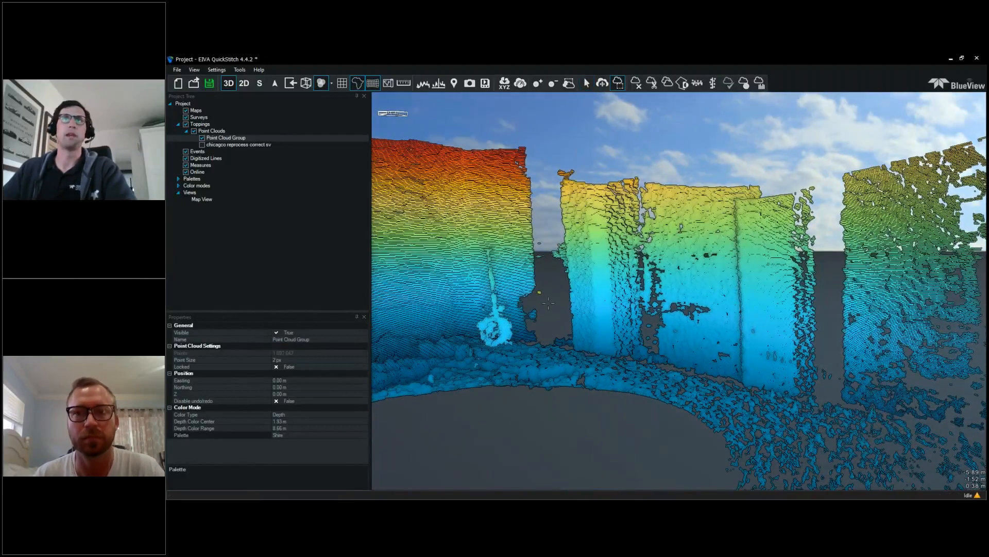
# Step: Delete the stray points in the empty strip between the far wall's base and the floor
pyautogui.moveTo(548, 308); pyautogui.dragTo(647, 342, button='middle')
pyautogui.moveTo(654, 347); pyautogui.dragTo(705, 359)
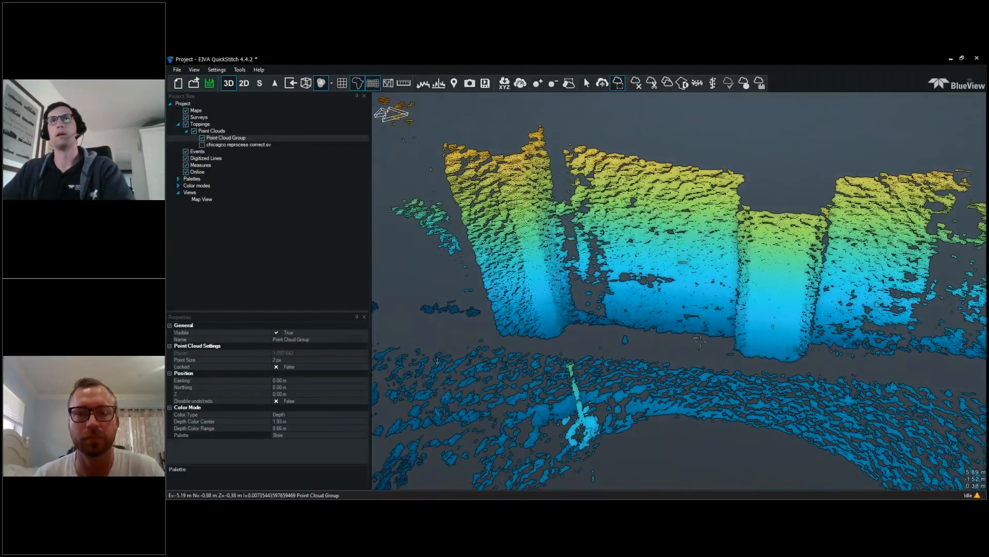
pyautogui.moveTo(812, 351); pyautogui.dragTo(788, 385, button='middle')
pyautogui.moveTo(780, 346); pyautogui.dragTo(900, 365)
pyautogui.press('Delete')
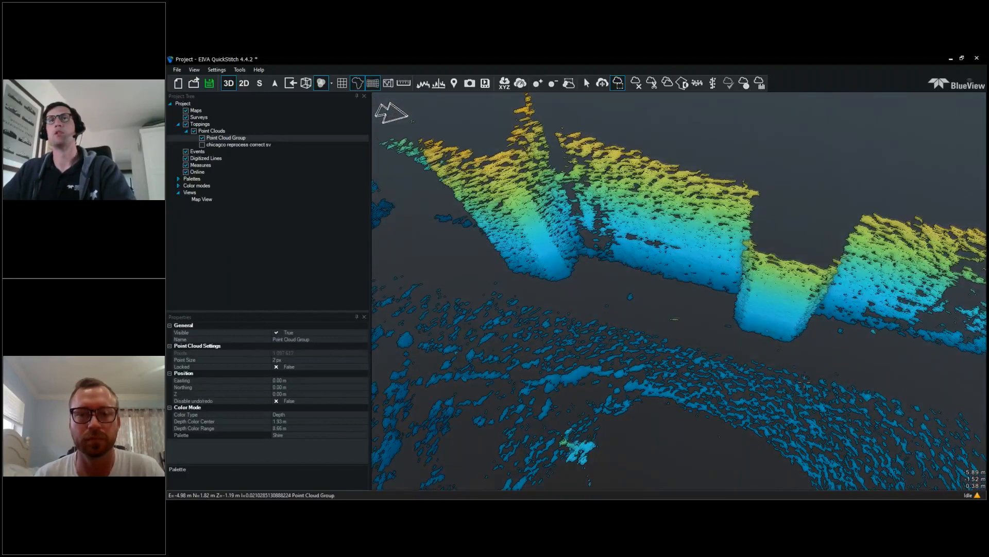
# Step: Remove the isolated points floating above the floor around the upright pole
pyautogui.moveTo(592, 460); pyautogui.dragTo(446, 157, button='middle')
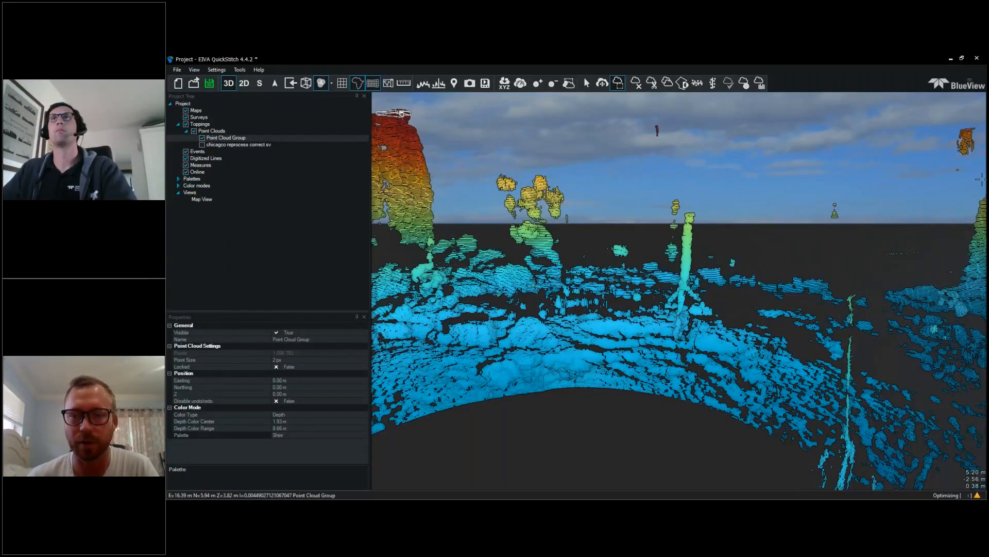
pyautogui.moveTo(813, 182); pyautogui.dragTo(929, 265)
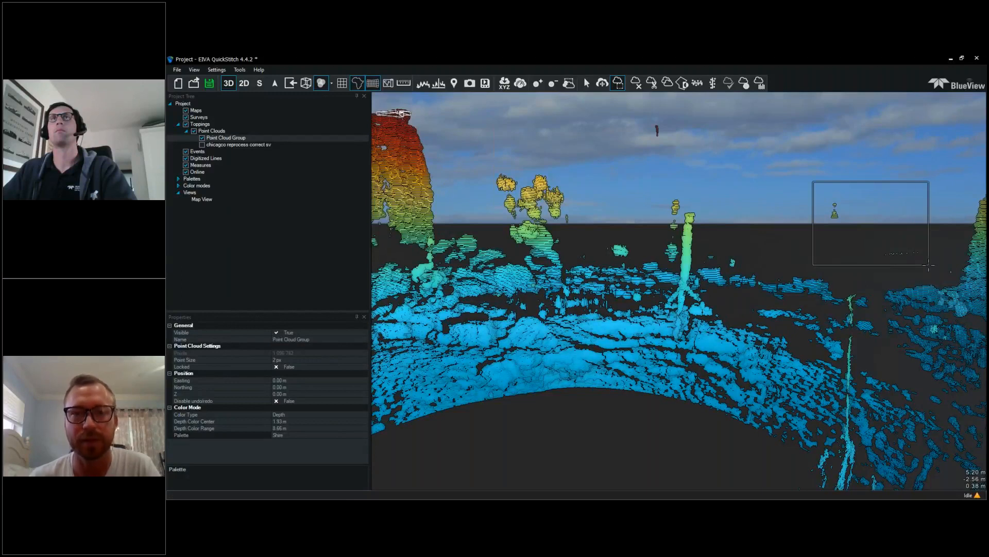
pyautogui.moveTo(639, 118); pyautogui.dragTo(693, 153)
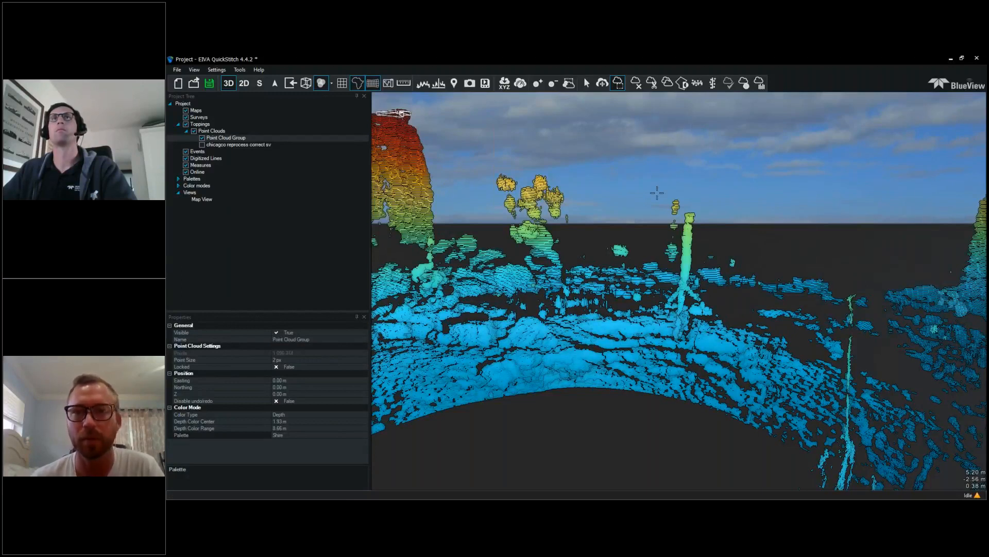
pyautogui.moveTo(657, 193); pyautogui.dragTo(665, 204)
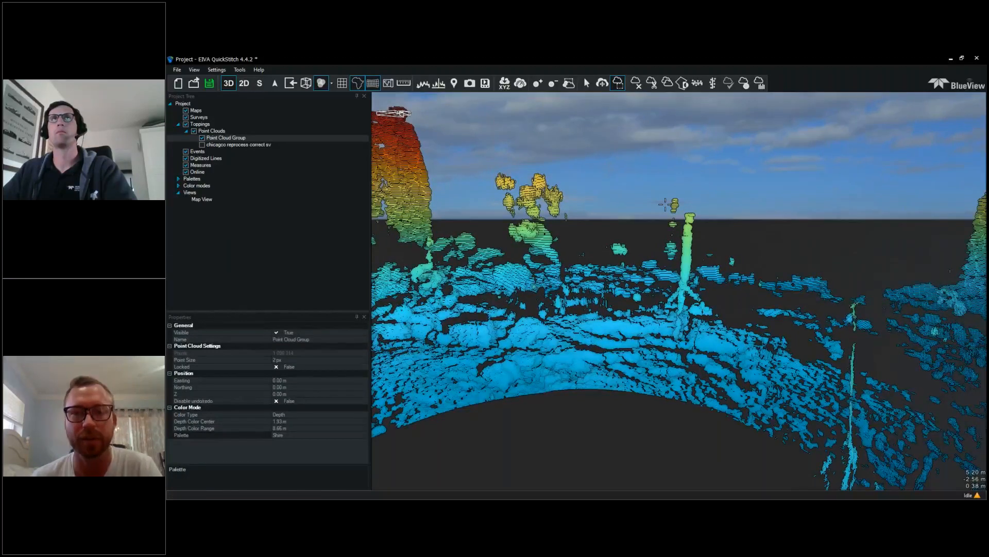
# Step: Examine the upright pole, side walls and floor of the Point Cloud Group from several angles and leave point selection
pyautogui.moveTo(664, 205); pyautogui.dragTo(853, 150, button='middle')
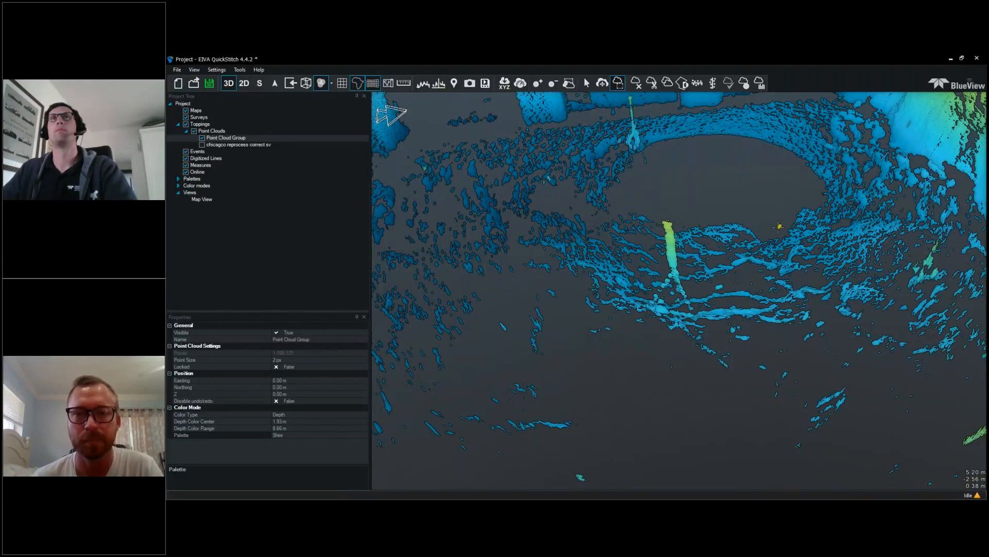
pyautogui.moveTo(779, 227); pyautogui.dragTo(860, 313, button='middle')
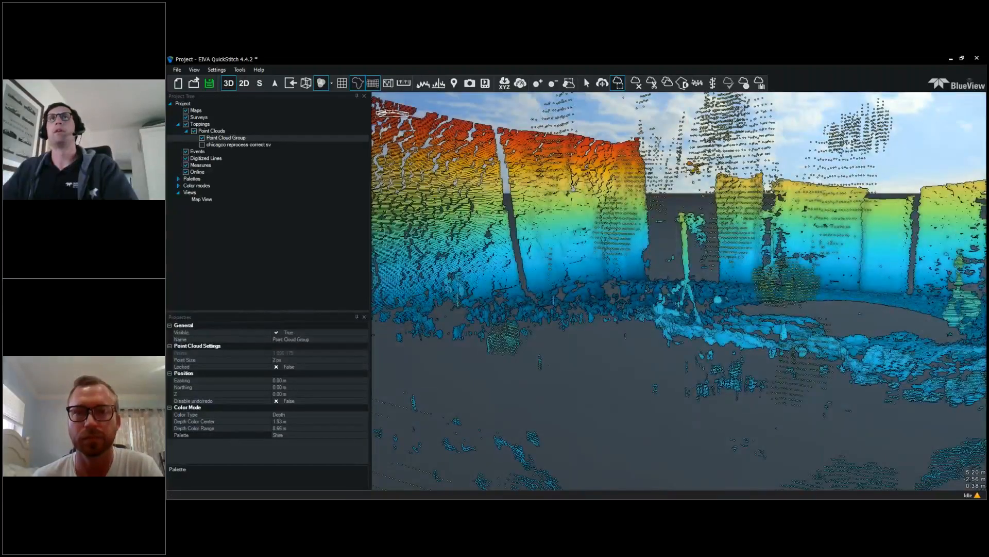
pyautogui.moveTo(662, 137); pyautogui.dragTo(665, 183, button='middle')
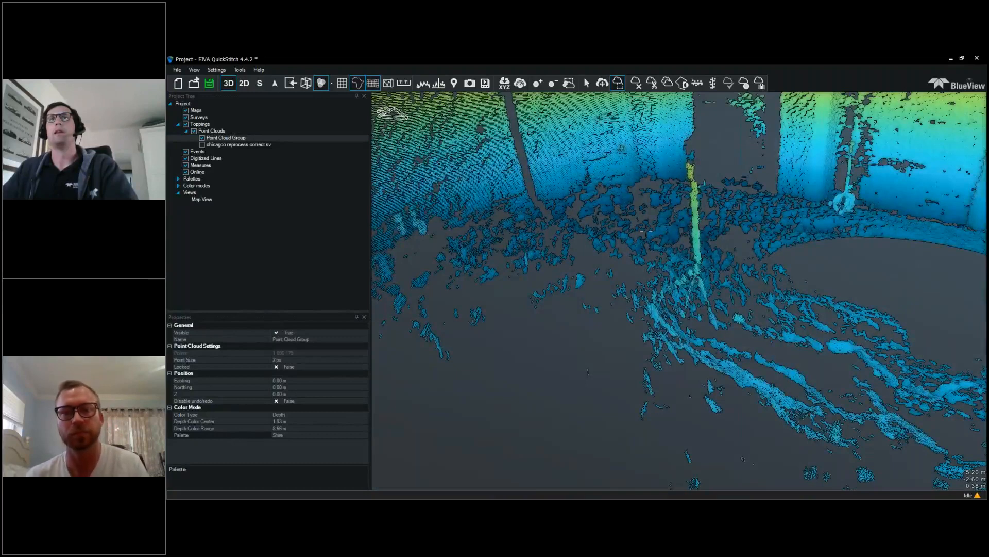
pyautogui.moveTo(646, 229); pyautogui.dragTo(855, 358, button='middle')
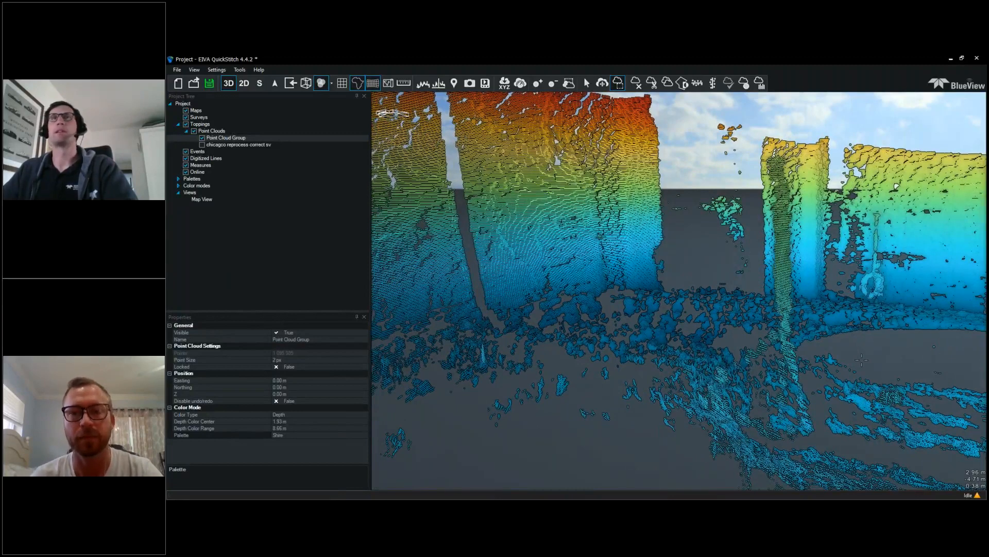
pyautogui.scroll(-5, 862, 359)
pyautogui.moveTo(862, 360); pyautogui.dragTo(855, 304, button='middle')
pyautogui.moveTo(768, 314); pyautogui.dragTo(821, 392, button='middle')
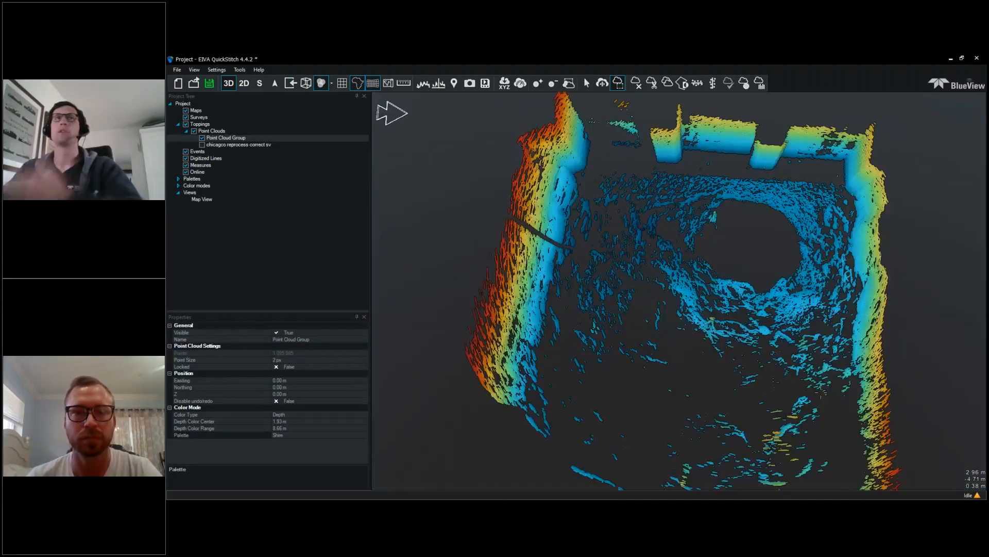
pyautogui.click(229, 140)
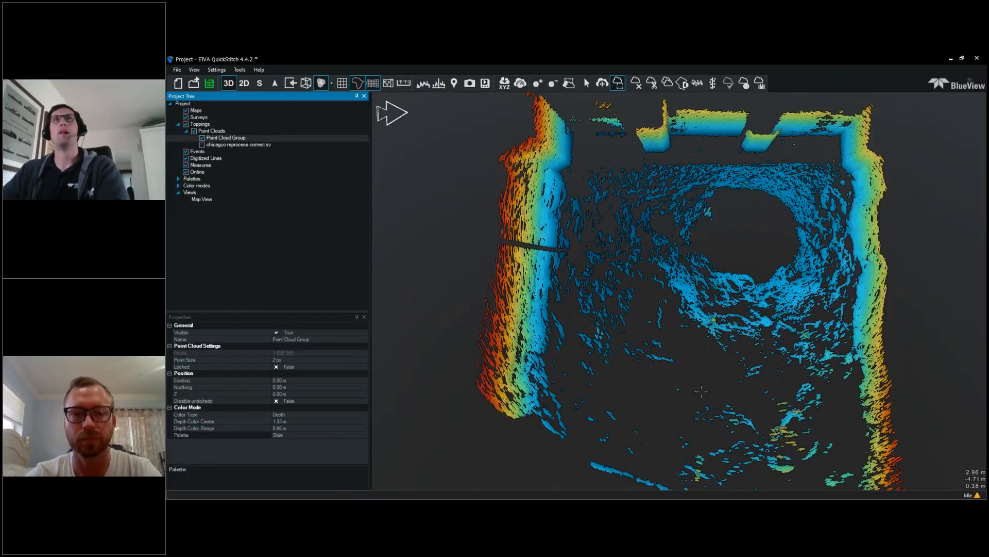
pyautogui.click(734, 247)
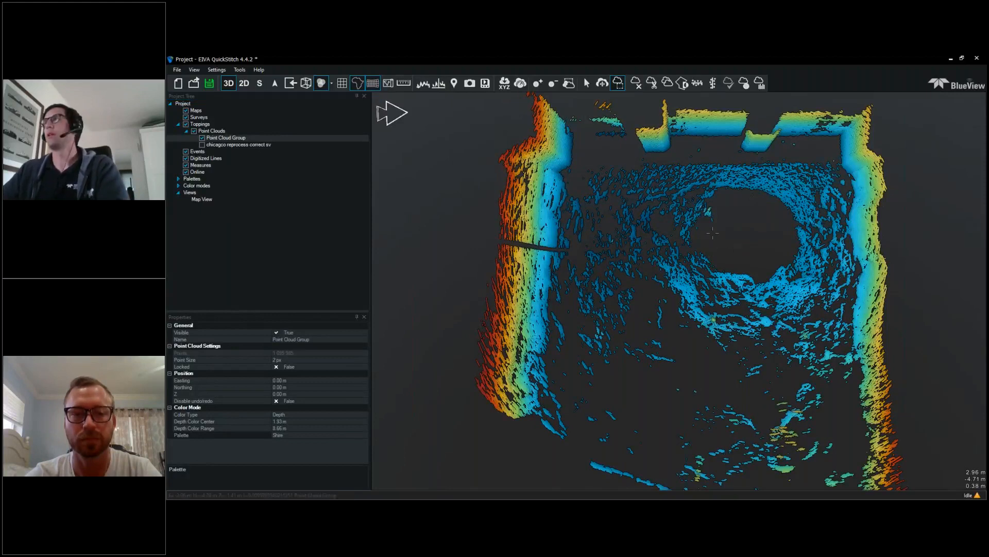
pyautogui.click(587, 83)
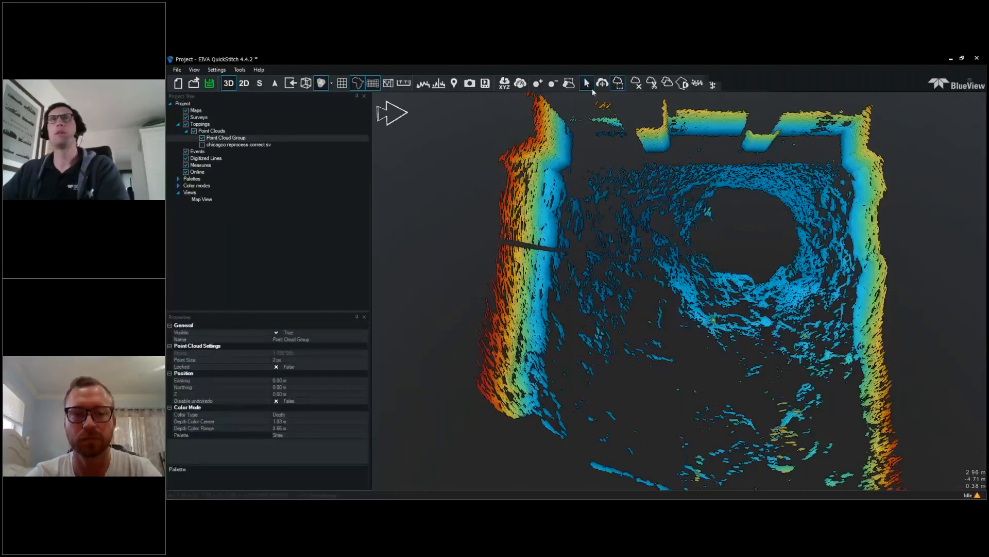
# Step: Start EC-3D noise removal on the Point Cloud Group and add the Distance to nearest point method with a 0.000 to 0.500 threshold
pyautogui.rightClick(705, 206)
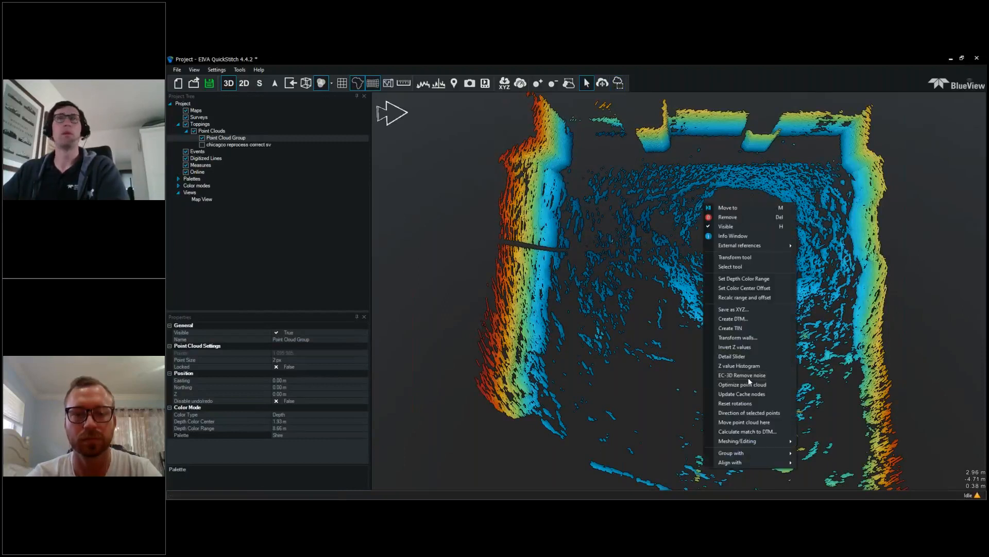
pyautogui.click(748, 378)
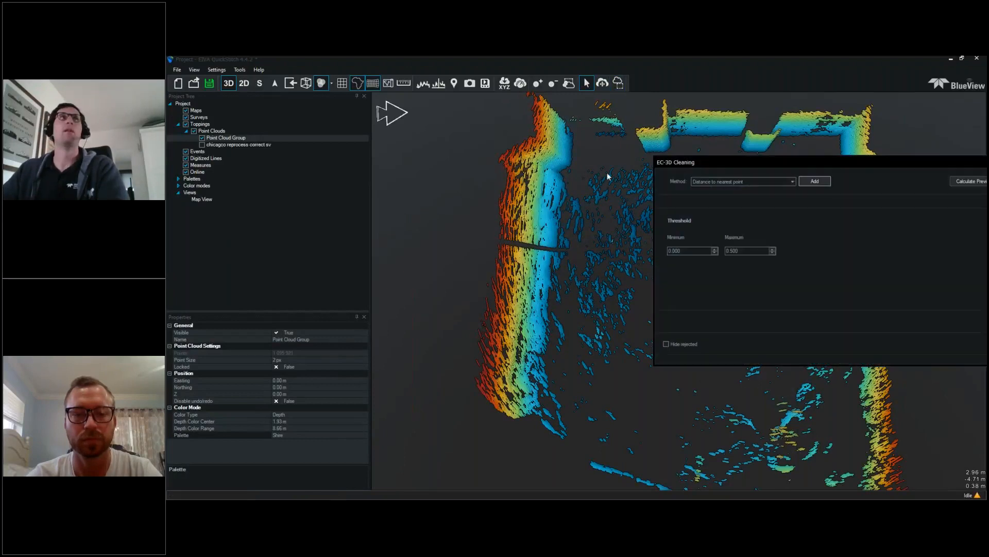
pyautogui.moveTo(402, 119); pyautogui.dragTo(471, 282)
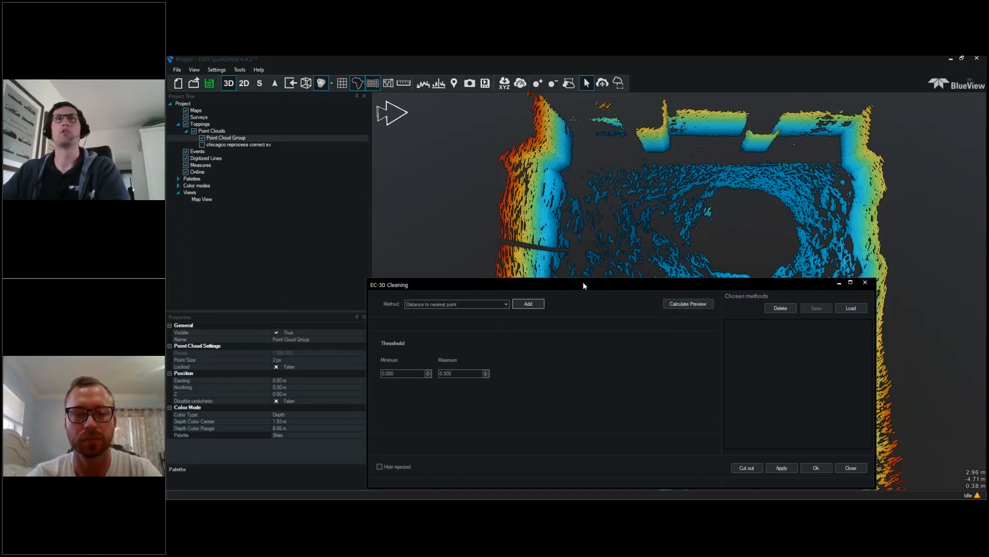
pyautogui.moveTo(585, 286); pyautogui.dragTo(424, 286)
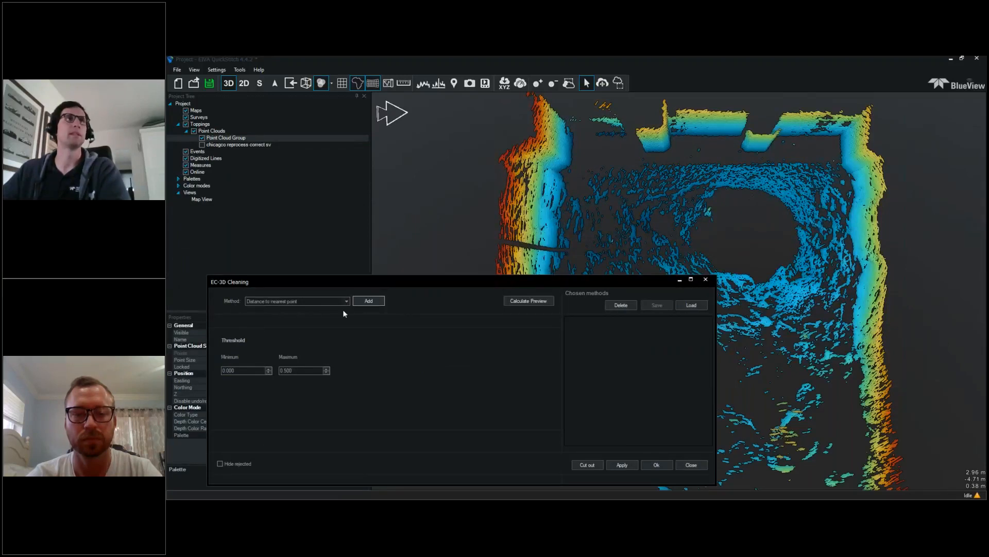
pyautogui.click(372, 302)
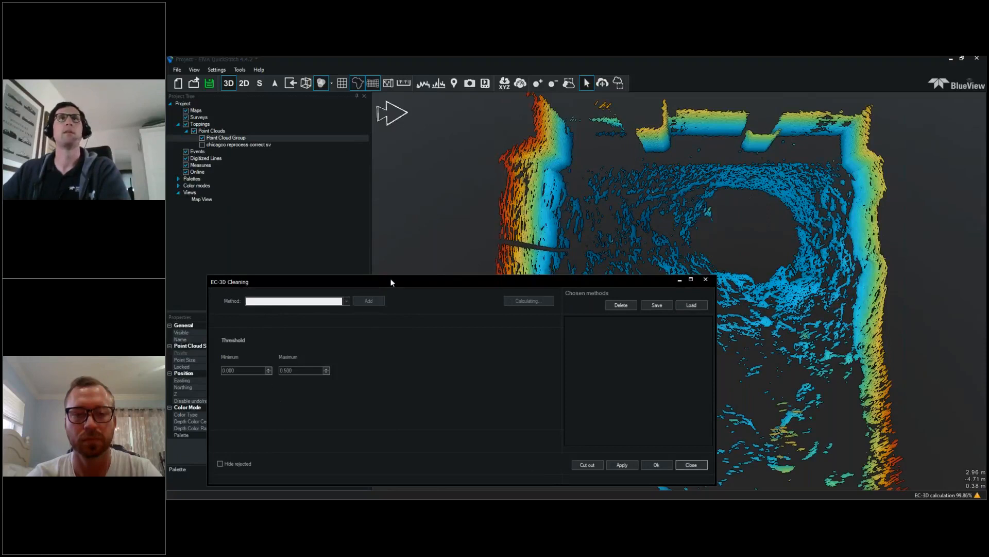
pyautogui.moveTo(391, 282); pyautogui.dragTo(371, 250)
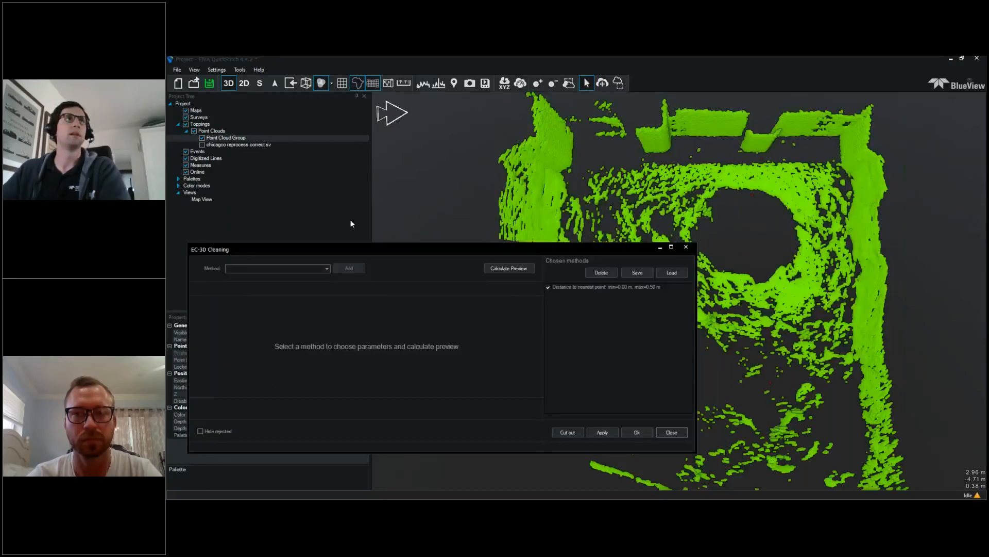
# Step: Add a second Distance to nearest point method with minimum 0.000 and maximum 0.020 and uncover its preview
pyautogui.click(299, 313)
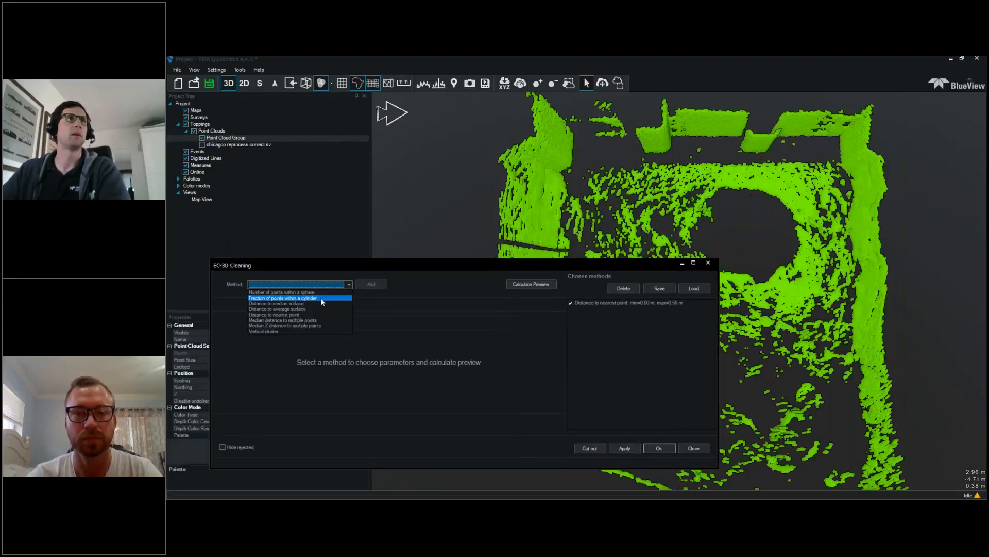
pyautogui.click(319, 315)
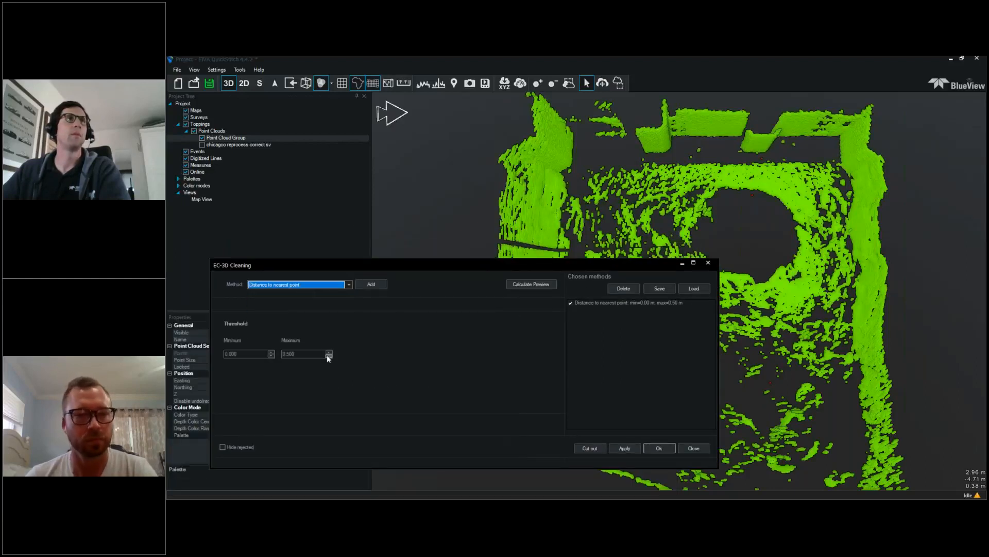
pyautogui.click(329, 356)
pyautogui.click(328, 355)
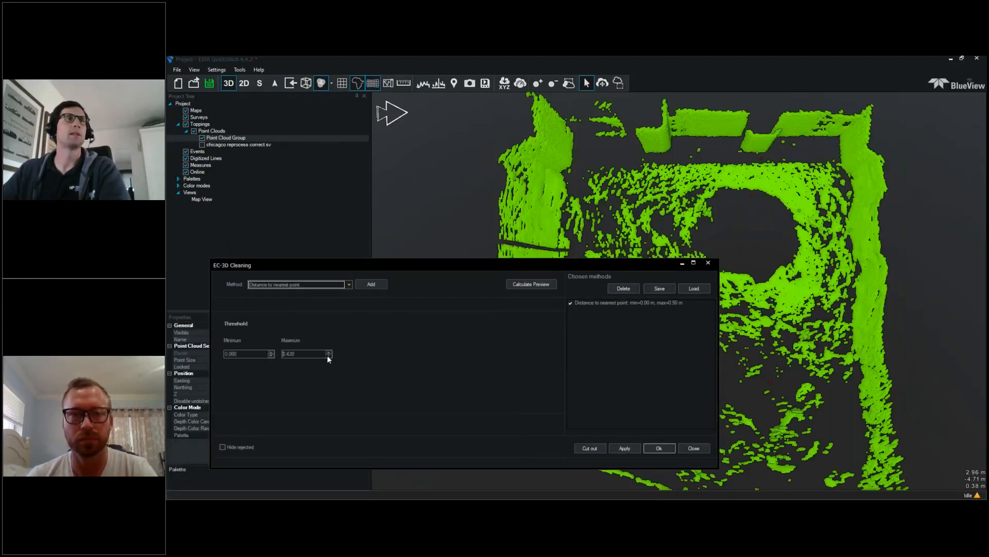
pyautogui.click(329, 356)
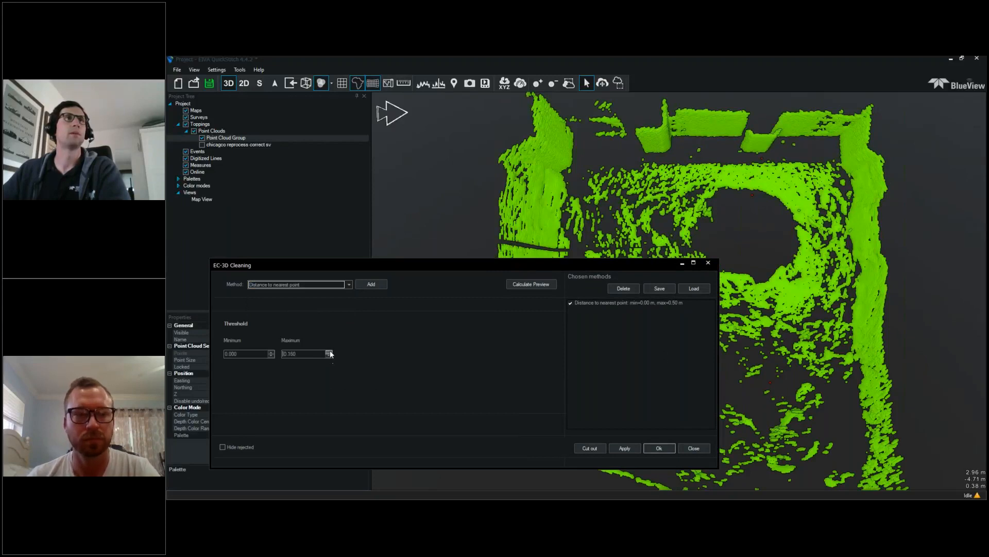
pyautogui.click(329, 355)
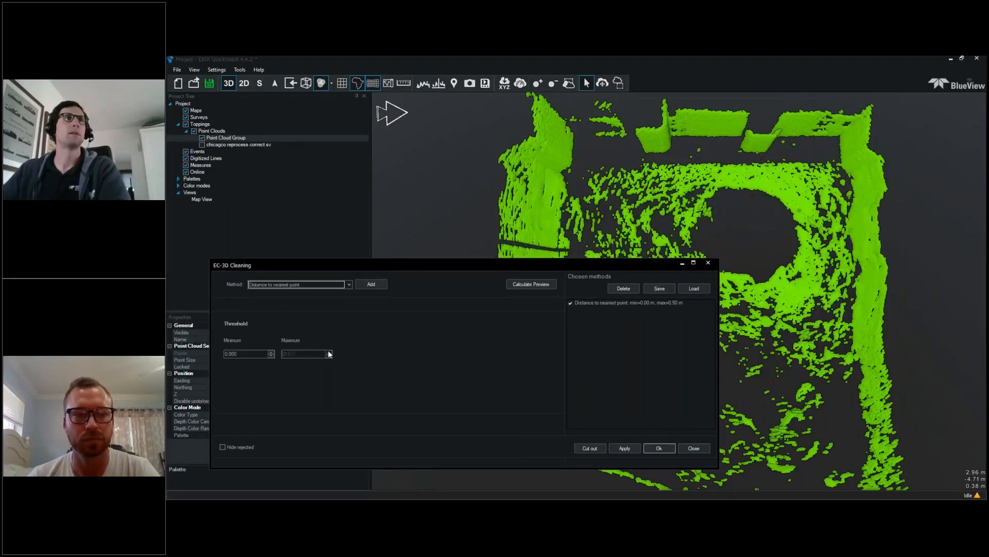
pyautogui.click(329, 351)
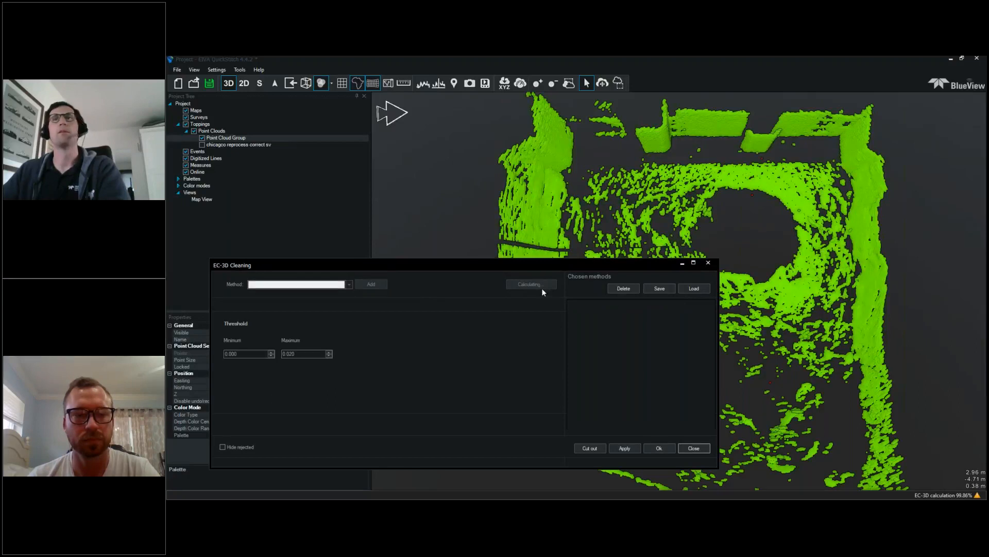
pyautogui.moveTo(590, 265); pyautogui.dragTo(357, 194)
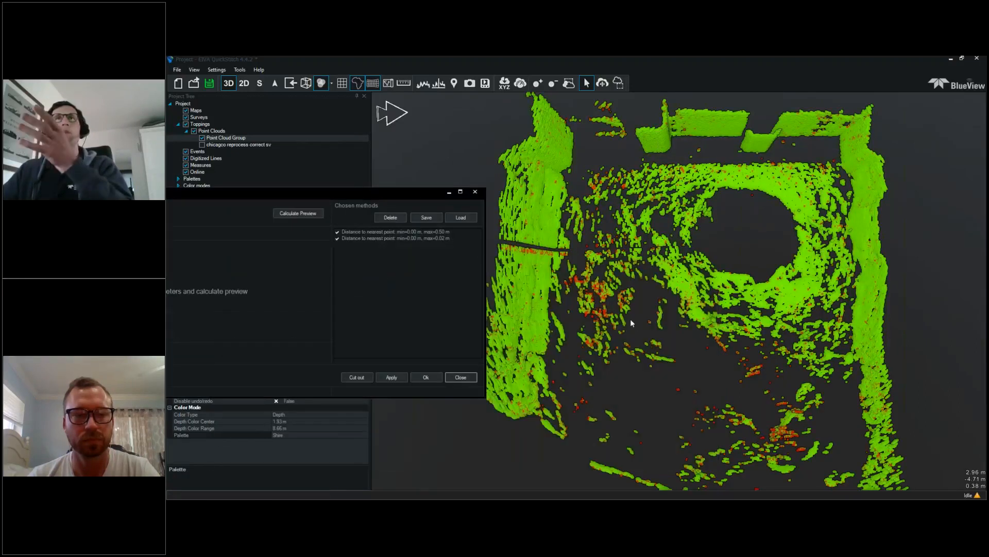
# Step: Examine the points marked for rejection in the cleaning preview from a lower angle and reselect the Distance to nearest point method
pyautogui.click(694, 380)
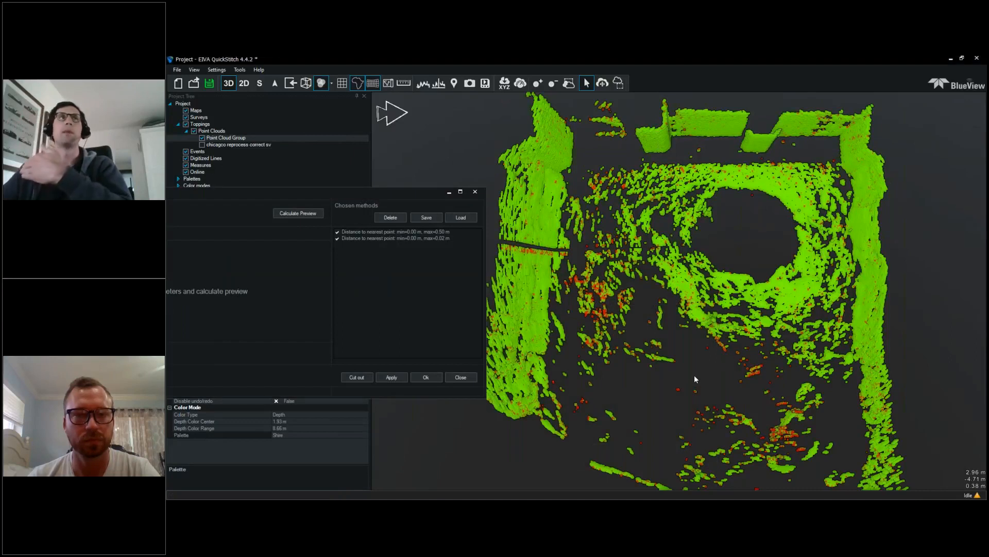
pyautogui.moveTo(694, 378); pyautogui.dragTo(666, 282)
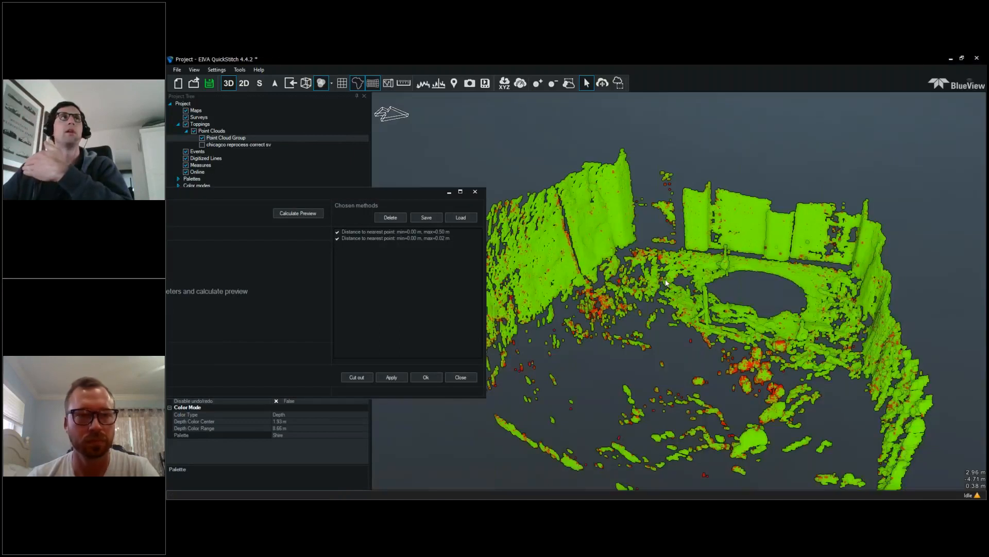
pyautogui.moveTo(317, 194); pyautogui.dragTo(516, 139)
pyautogui.click(314, 154)
pyautogui.click(297, 180)
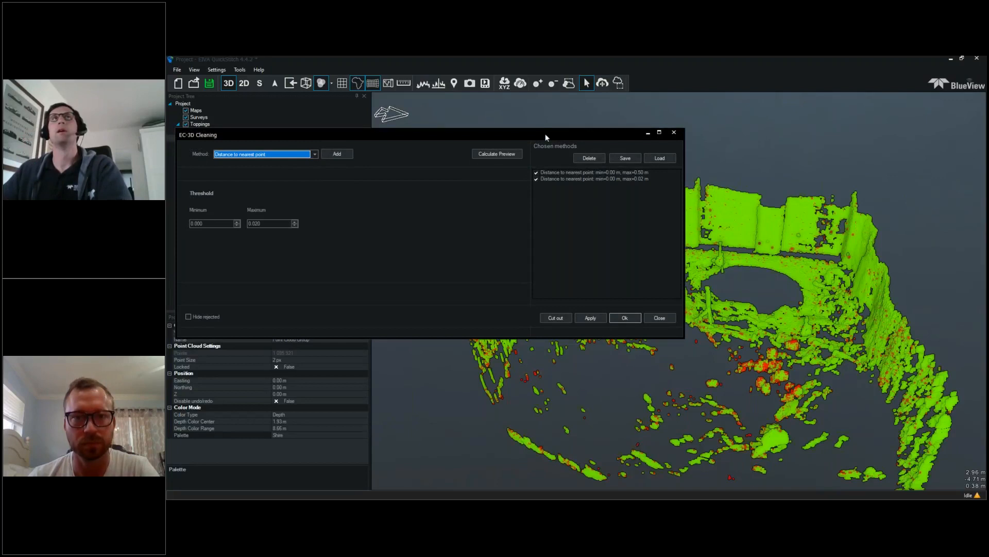
pyautogui.moveTo(545, 134); pyautogui.dragTo(442, 110)
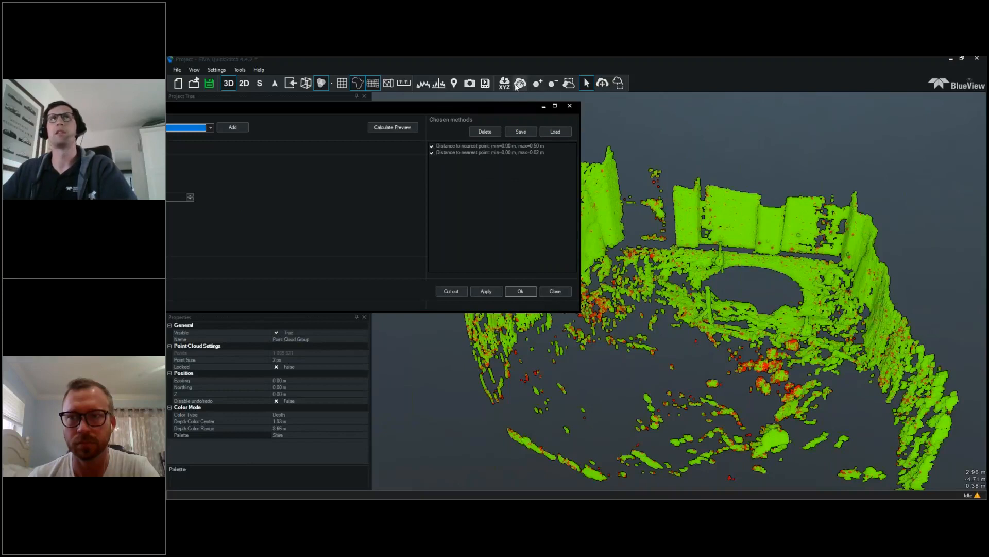
pyautogui.moveTo(342, 107); pyautogui.dragTo(433, 112)
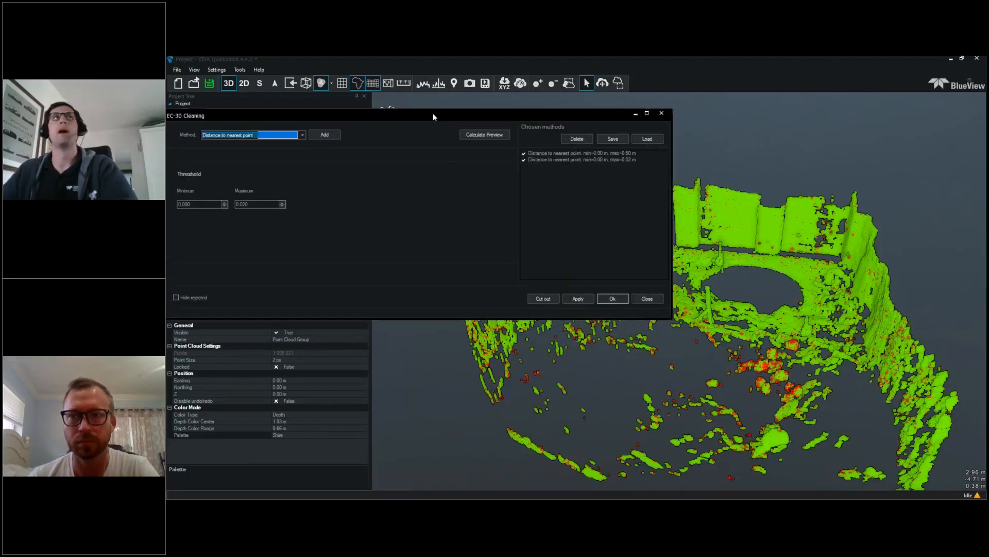
# Step: Review the available cleaning methods and close EC-3D Cleaning without applying it
pyautogui.click(302, 135)
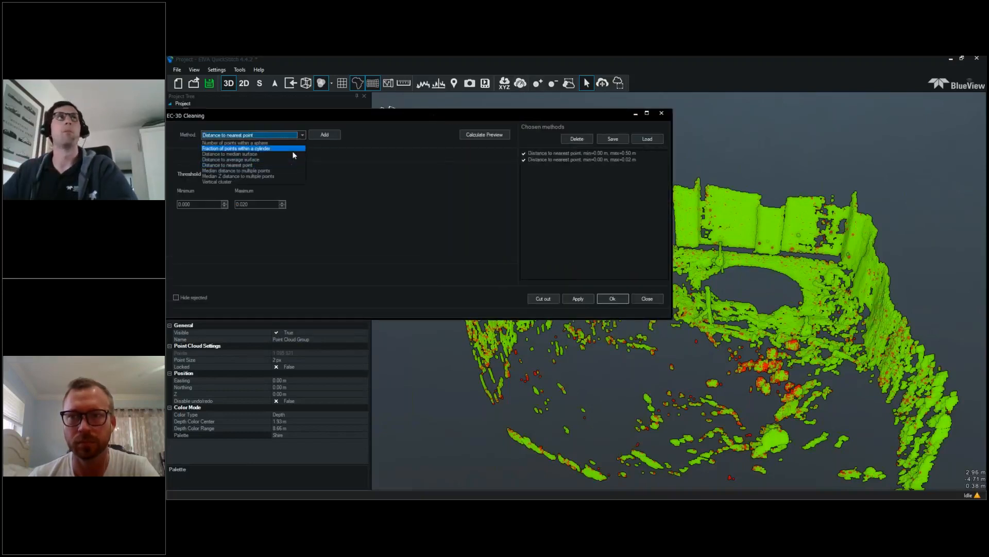
pyautogui.click(363, 178)
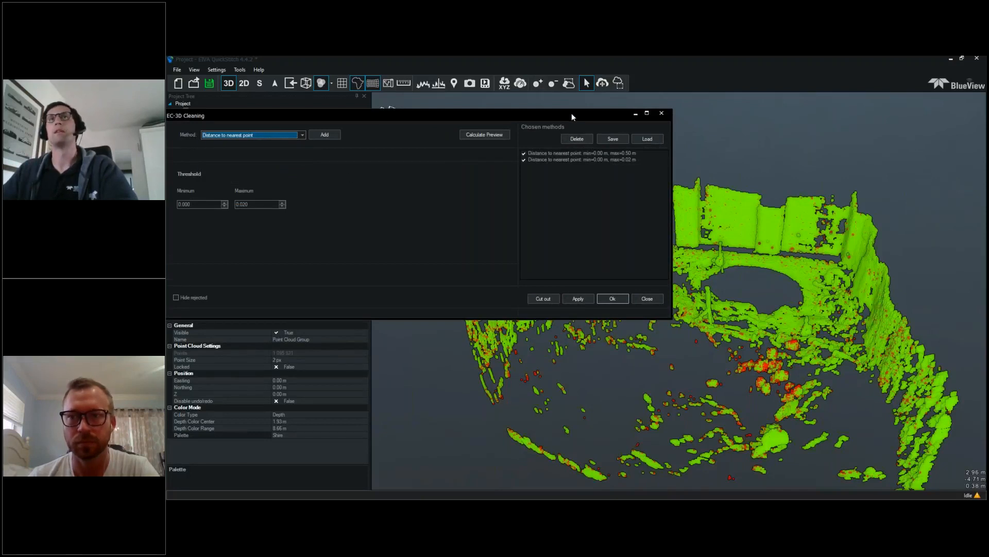
pyautogui.moveTo(554, 113); pyautogui.dragTo(483, 99)
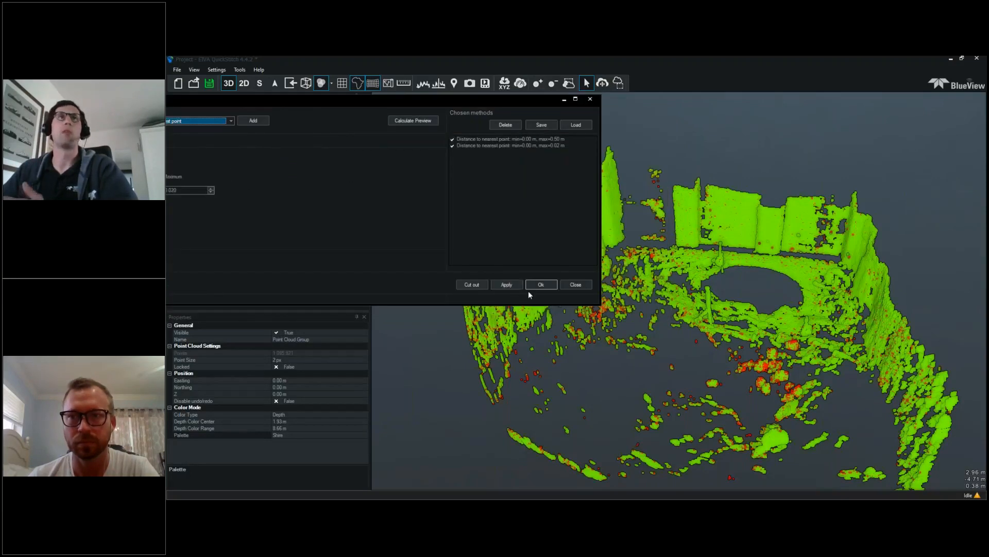
pyautogui.click(576, 285)
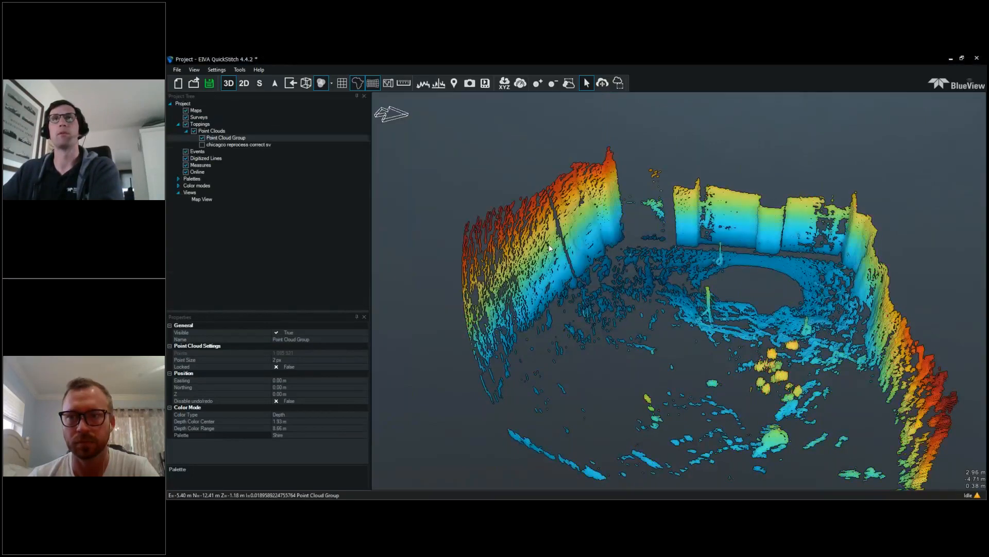
# Step: Add the file 2_+0_Dec_04_2012_100311_0.xyz to the project as a point cloud
pyautogui.moveTo(550, 248); pyautogui.dragTo(563, 185)
pyautogui.scroll(-2, 563, 186)
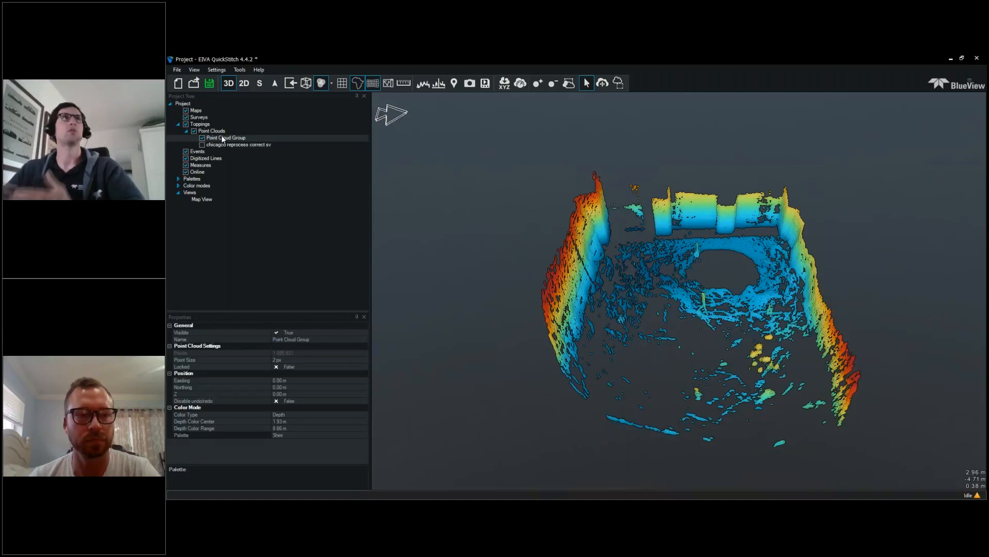
pyautogui.click(176, 70)
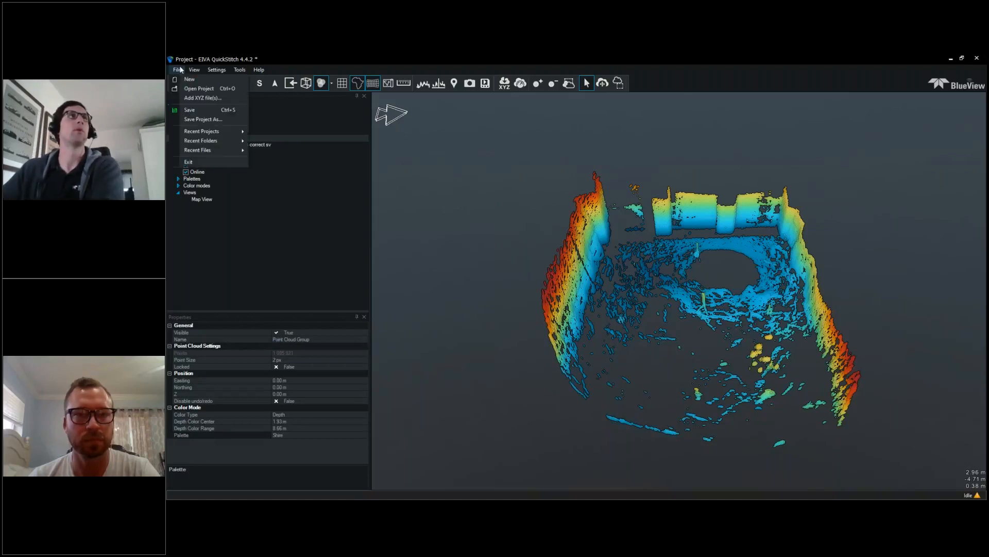
pyautogui.click(187, 92)
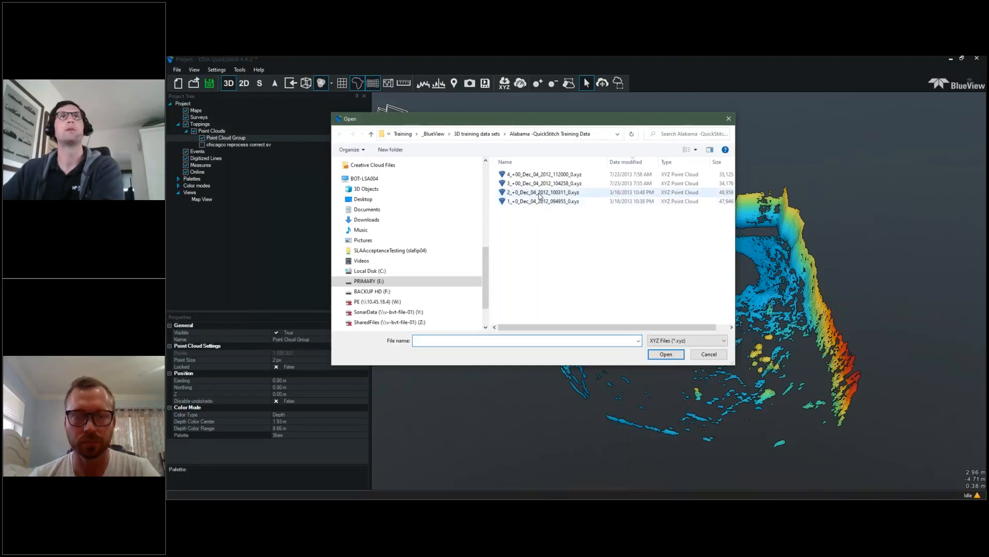
pyautogui.click(540, 194)
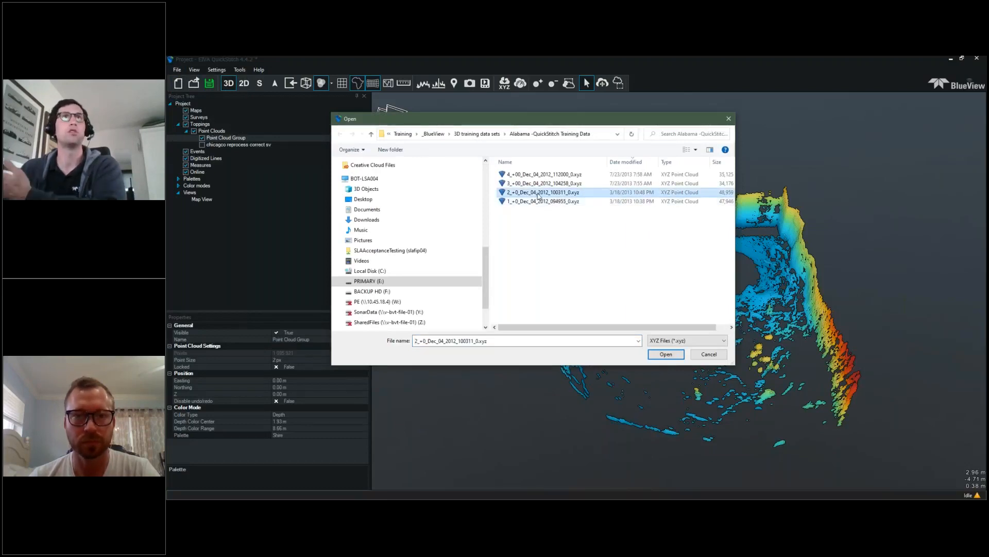
pyautogui.doubleClick(537, 195)
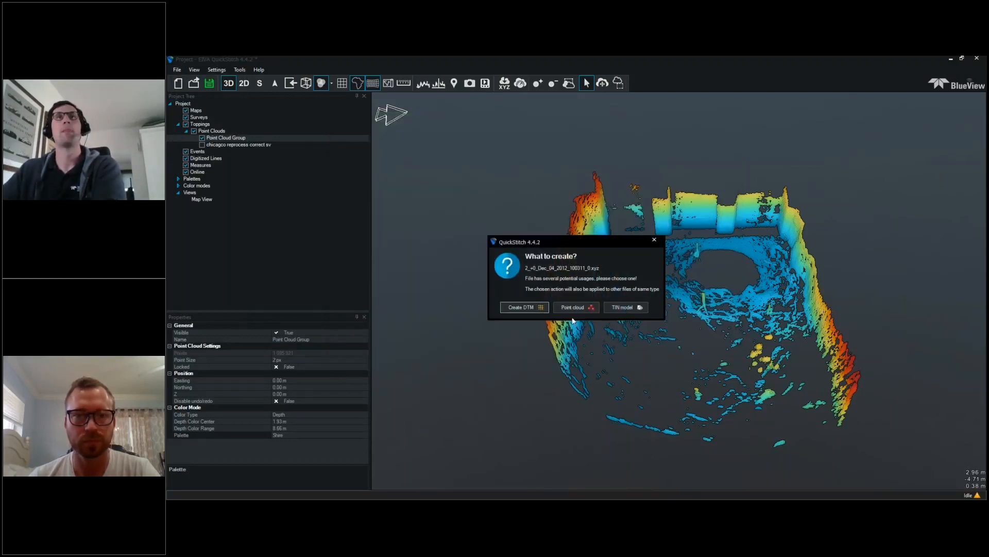
pyautogui.click(581, 308)
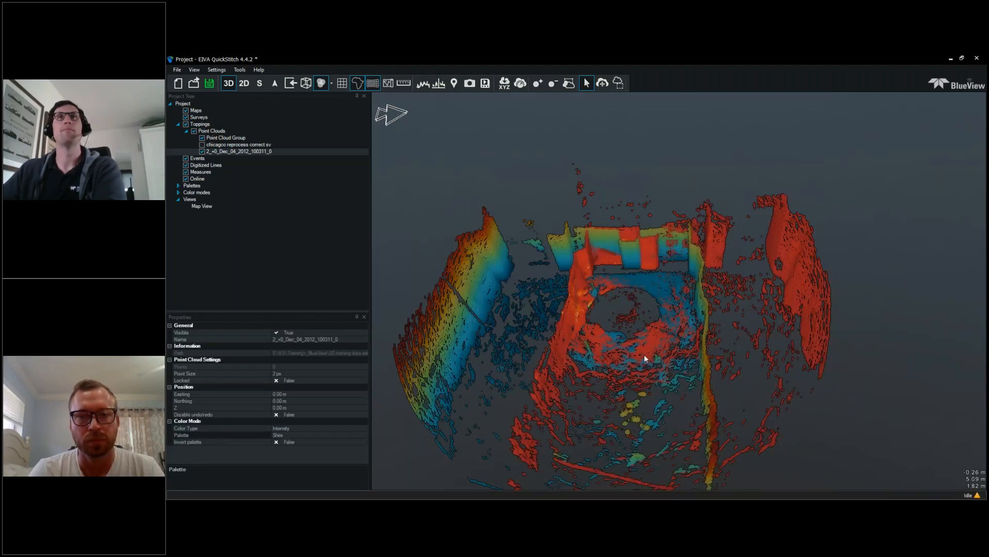
# Step: Hide the Point Cloud Group to view the newly added cloud on its own from above
pyautogui.moveTo(644, 354); pyautogui.dragTo(640, 389)
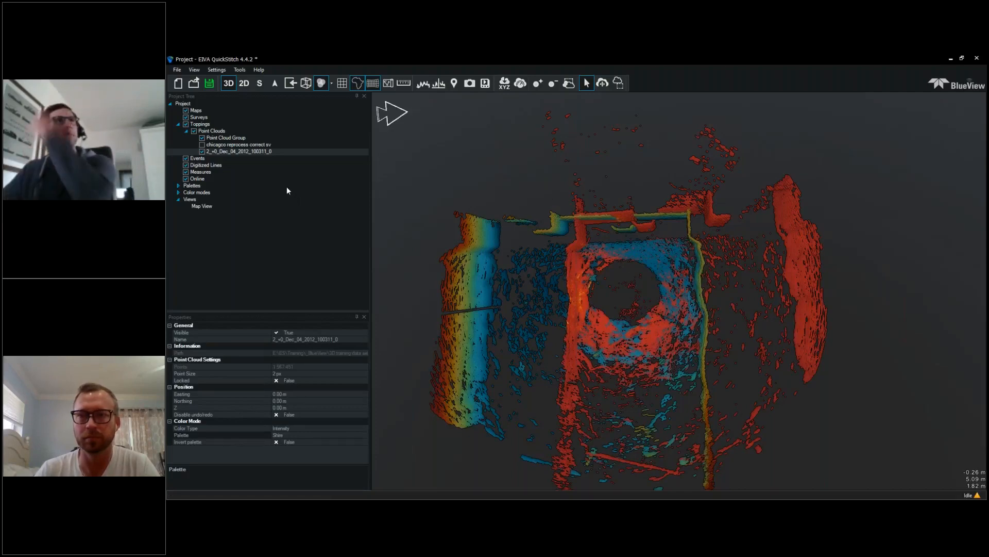
pyautogui.click(202, 138)
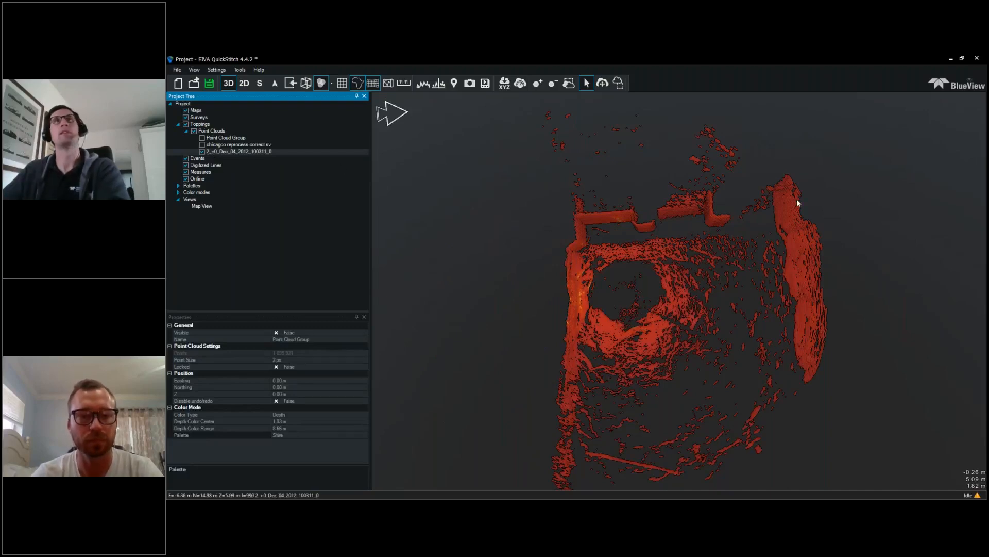
pyautogui.moveTo(797, 202); pyautogui.dragTo(792, 221)
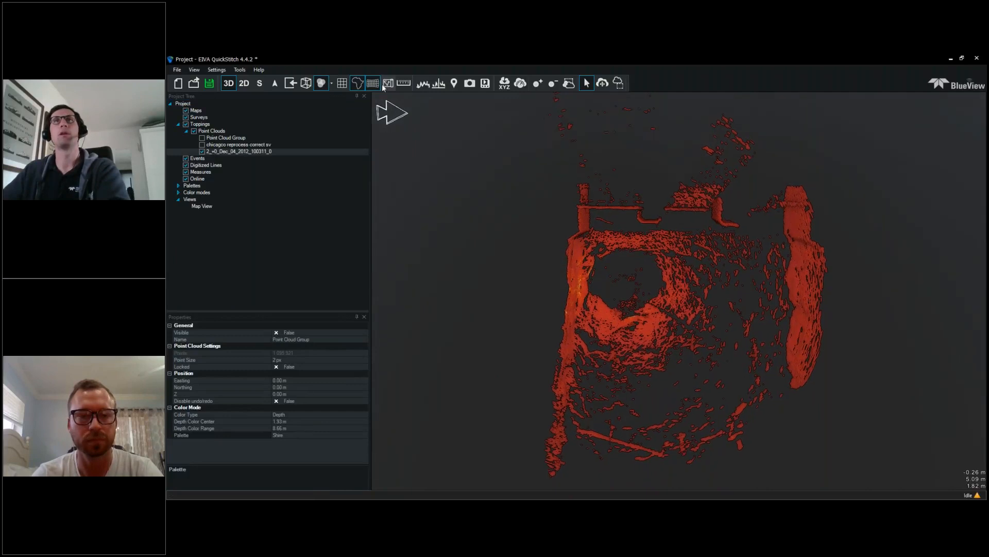
# Step: Set the hidden Point Cloud Group's color type to Solid and open its point colour for editing
pyautogui.click(338, 418)
pyautogui.click(338, 416)
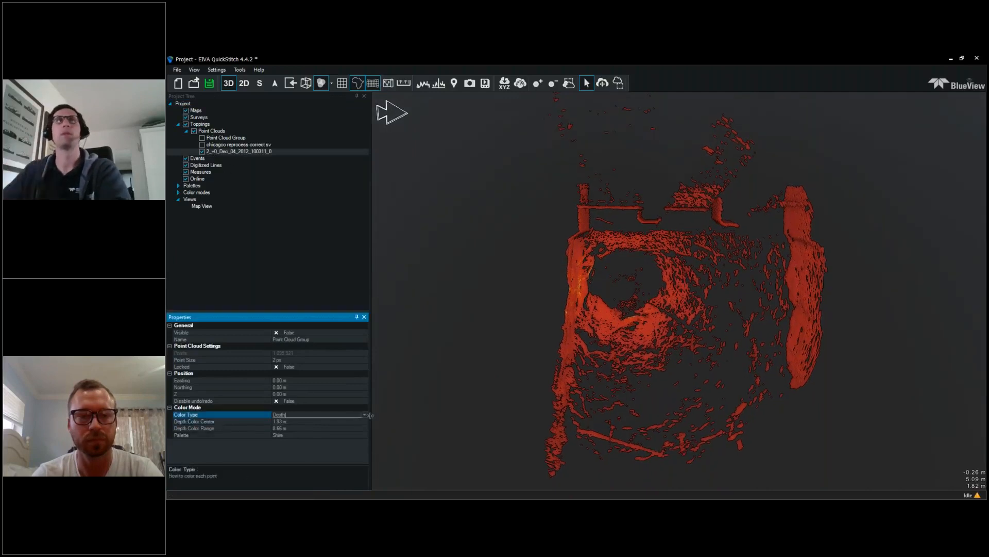
pyautogui.click(365, 415)
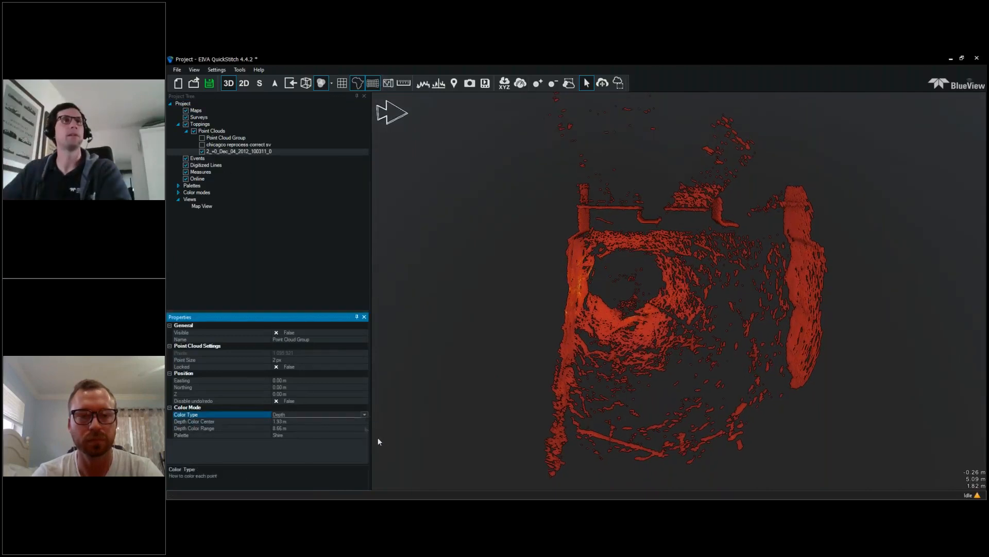
pyautogui.click(364, 415)
pyautogui.click(412, 454)
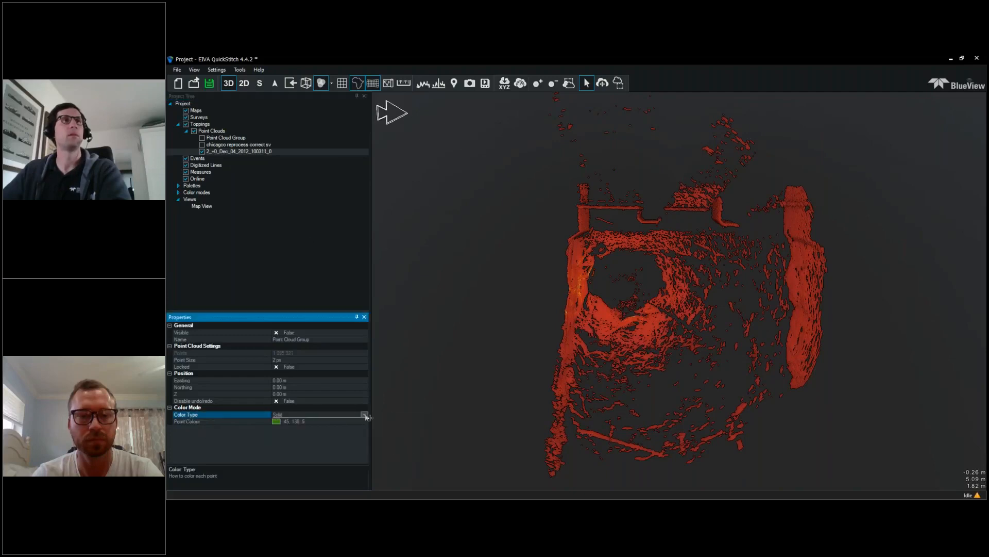
pyautogui.click(363, 420)
pyautogui.click(224, 144)
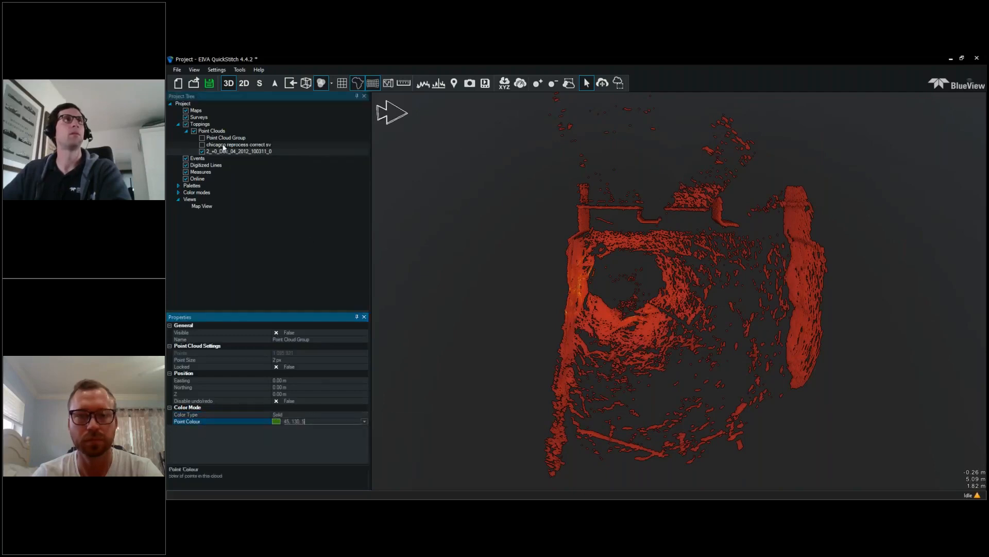
# Step: Set the color type of the 2_+0_Dec_04_2012_100311_0 point cloud to Depth
pyautogui.click(239, 151)
pyautogui.click(310, 428)
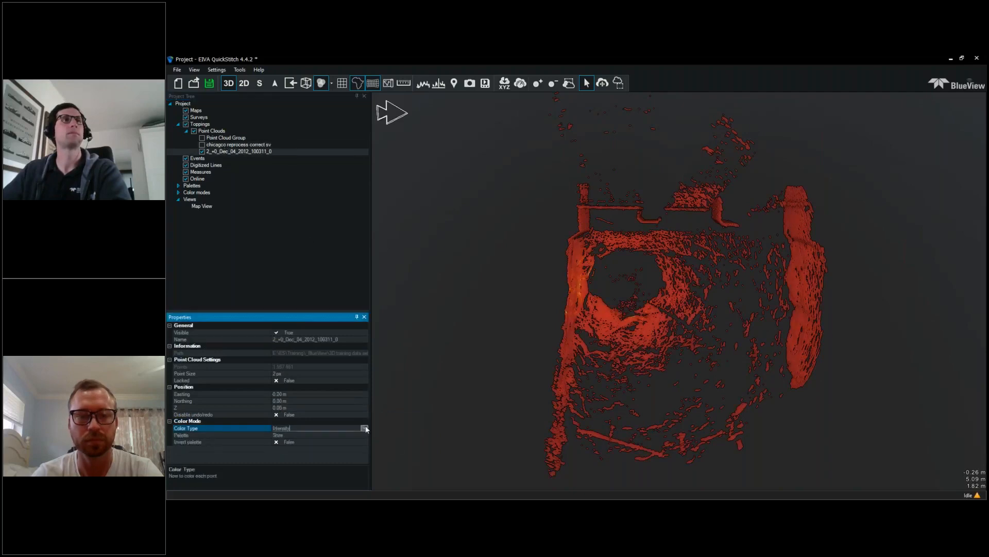
pyautogui.click(364, 428)
pyautogui.click(386, 459)
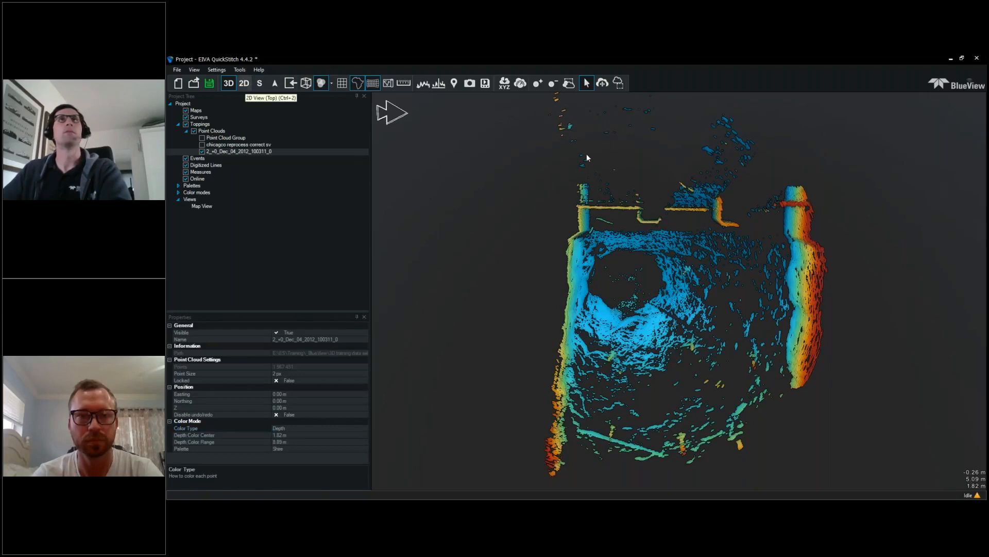
# Step: Delete the stray points beyond the notched back wall of the new cloud, selecting them in the 2D top view
pyautogui.click(617, 82)
pyautogui.moveTo(525, 122); pyautogui.dragTo(853, 201)
pyautogui.press('Delete')
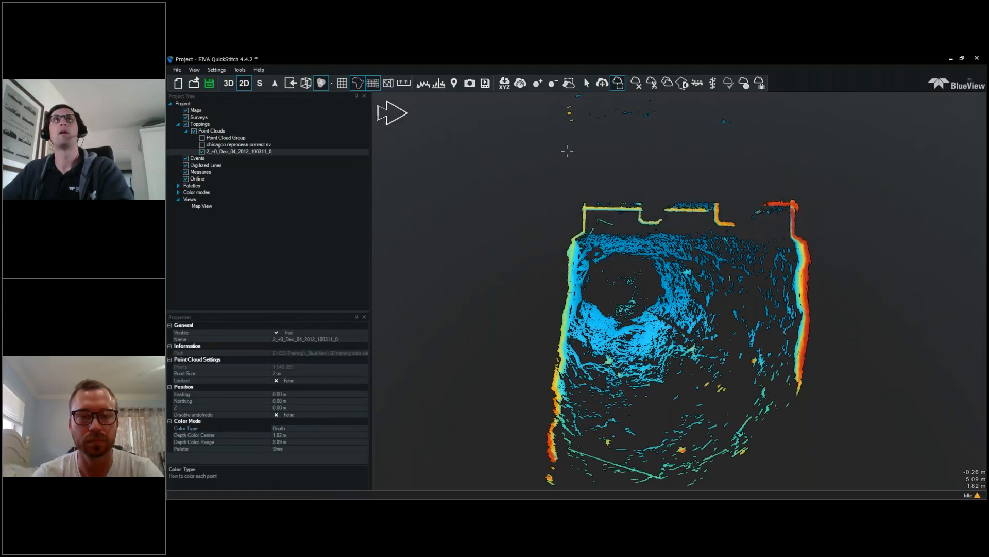
pyautogui.moveTo(567, 151); pyautogui.dragTo(580, 106, button='right')
pyautogui.moveTo(581, 107); pyautogui.dragTo(577, 185, button='middle')
pyautogui.moveTo(523, 119); pyautogui.dragTo(757, 224)
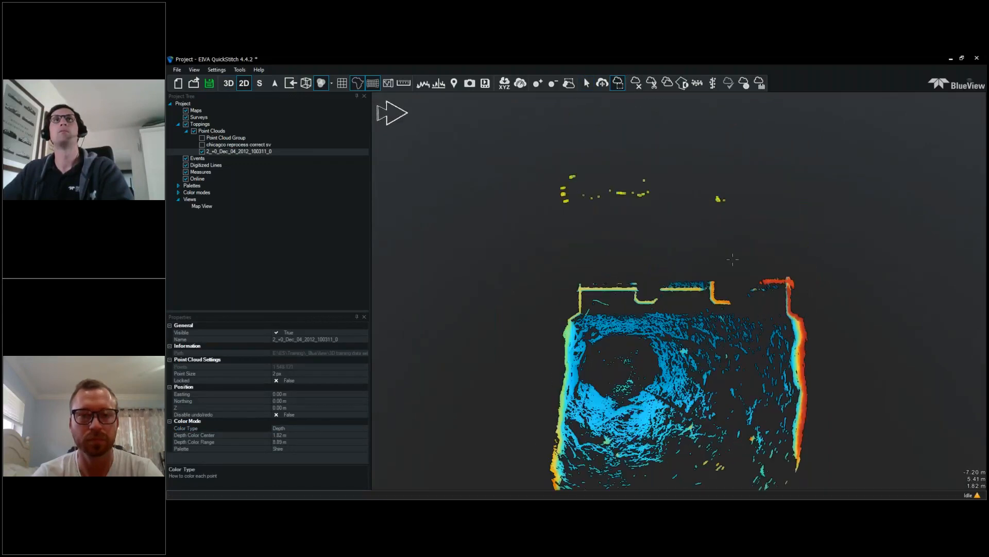
pyautogui.press('Delete')
pyautogui.scroll(4, 699, 289)
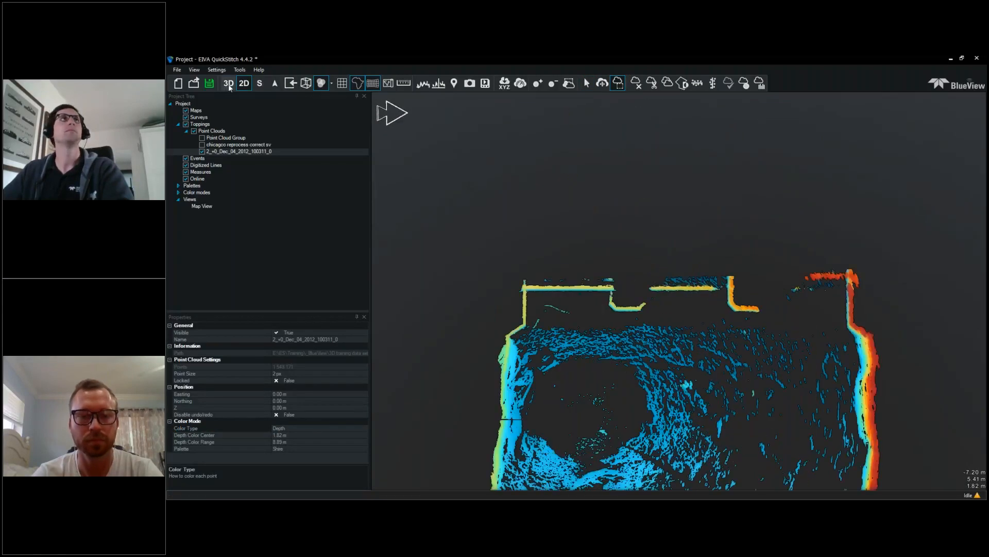
# Step: Delete the stray points inside the circular hole in the floor, working in the 3D view
pyautogui.click(228, 88)
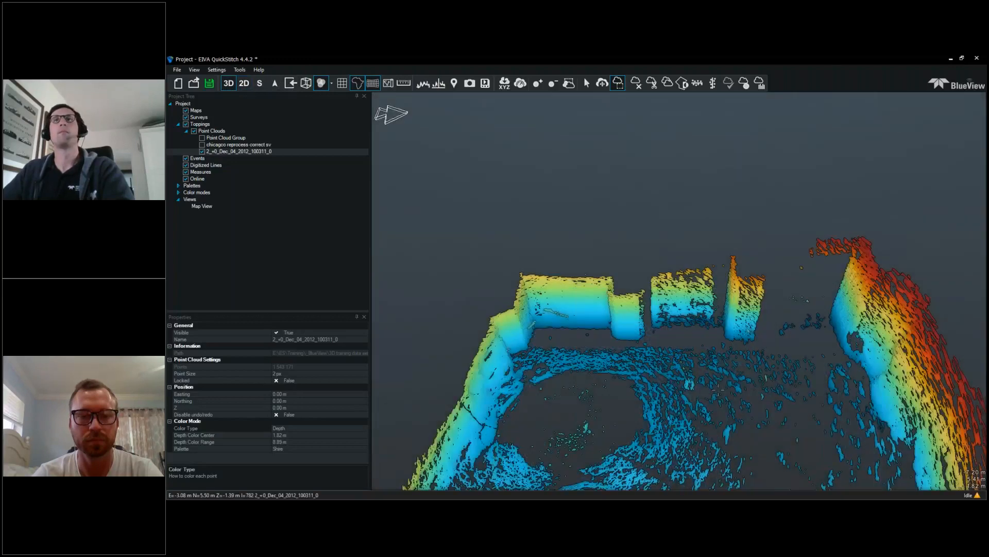
pyautogui.moveTo(718, 390); pyautogui.dragTo(739, 372, button='right')
pyautogui.moveTo(770, 309); pyautogui.dragTo(816, 354, button='right')
pyautogui.scroll(2, 816, 353)
pyautogui.moveTo(816, 354); pyautogui.dragTo(696, 360)
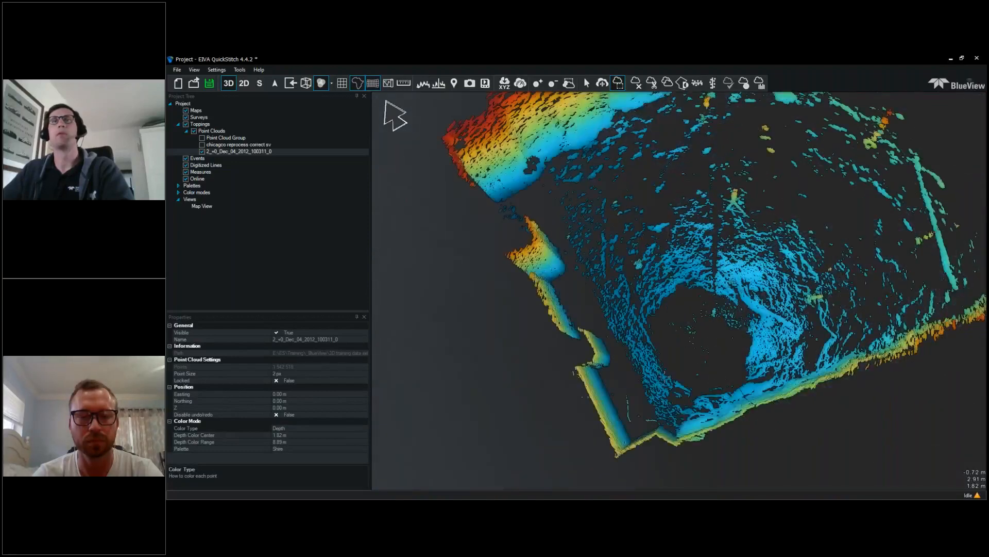
pyautogui.moveTo(696, 360); pyautogui.dragTo(676, 329, button='right')
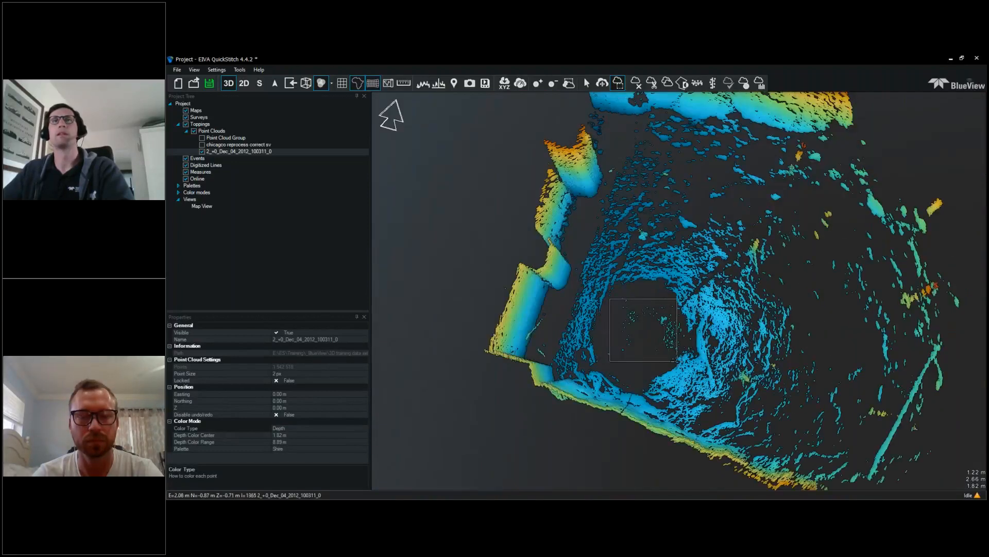
pyautogui.moveTo(685, 347); pyautogui.dragTo(692, 360)
pyautogui.press('Delete')
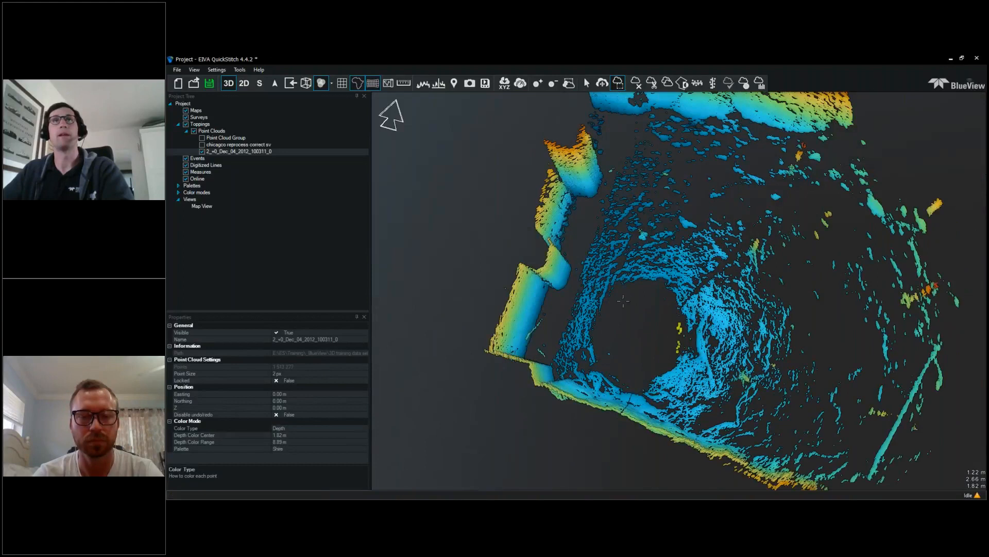
pyautogui.moveTo(620, 294); pyautogui.dragTo(631, 307)
pyautogui.moveTo(606, 348); pyautogui.dragTo(621, 365)
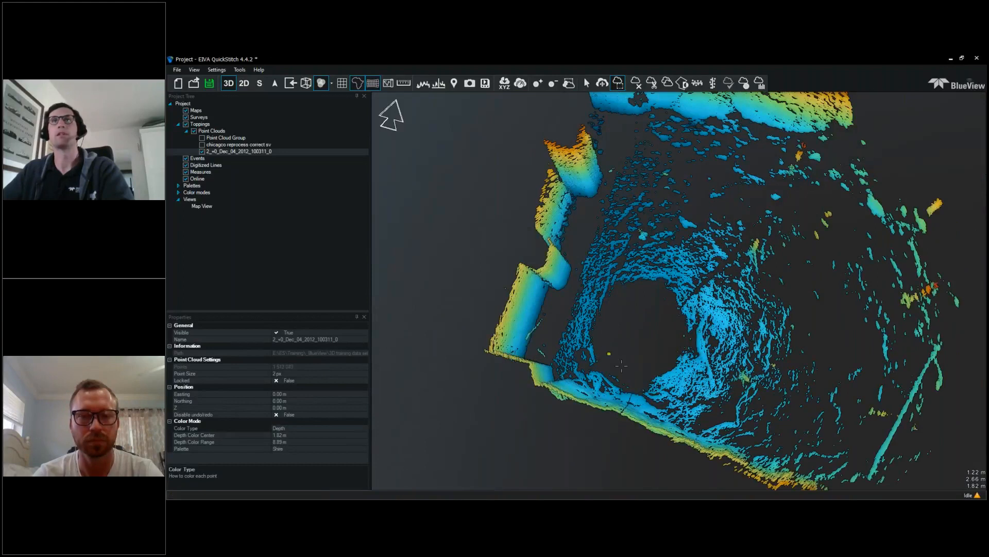
# Step: Clean the remaining stray points above the hole and in front of the back wall, checking from several angles
pyautogui.moveTo(621, 365); pyautogui.dragTo(668, 331, button='right')
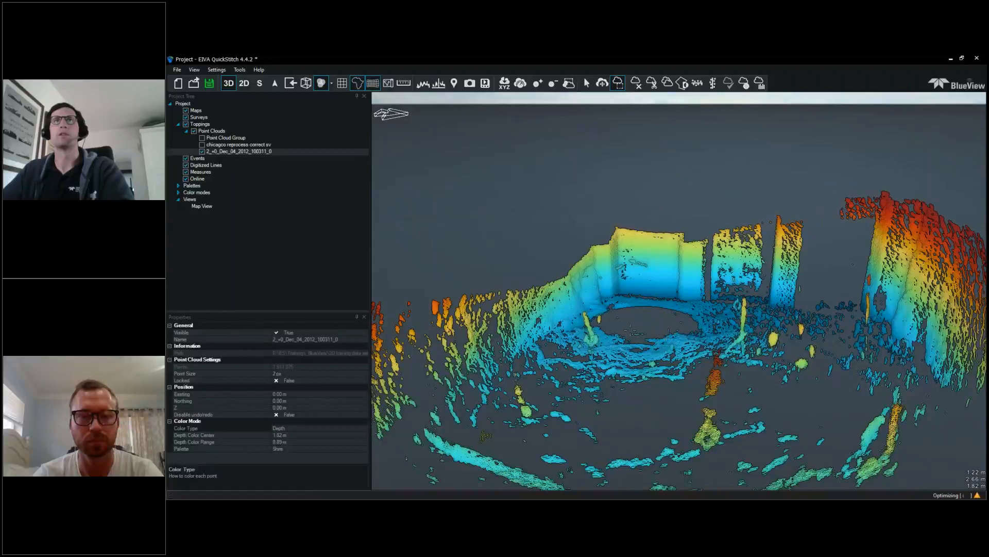
pyautogui.moveTo(681, 325); pyautogui.dragTo(681, 330)
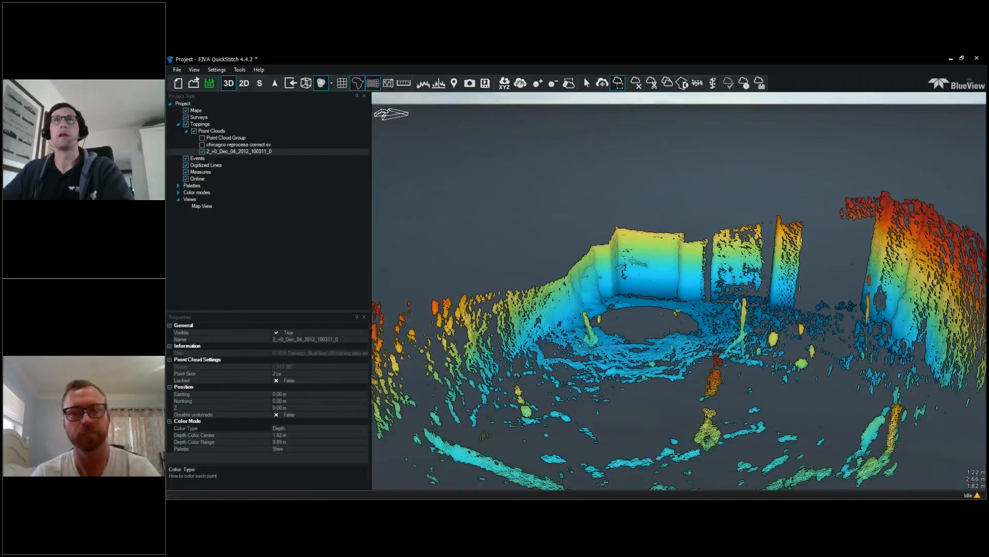
pyautogui.moveTo(687, 330); pyautogui.dragTo(702, 317, button='right')
pyautogui.moveTo(792, 273); pyautogui.dragTo(801, 283)
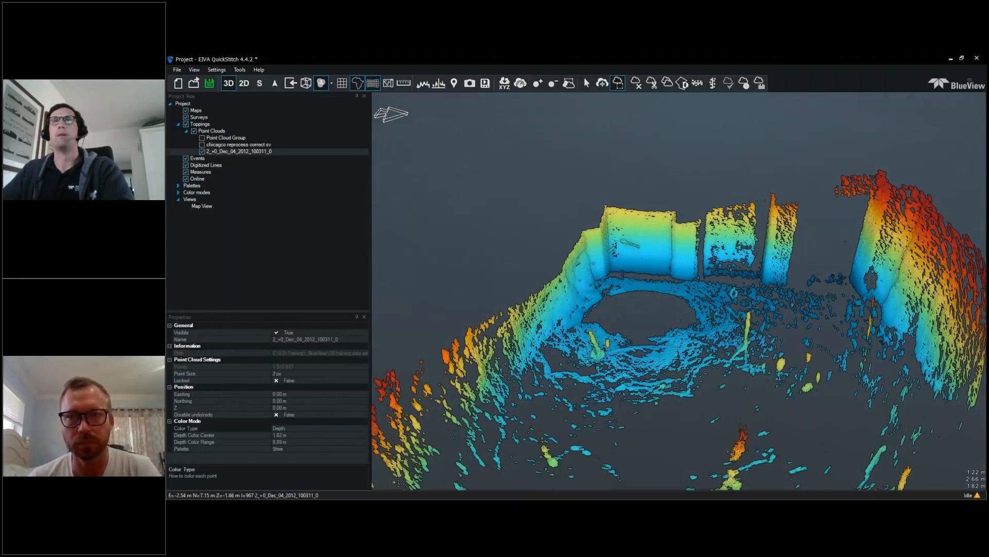
pyautogui.moveTo(801, 283); pyautogui.dragTo(687, 330, button='right')
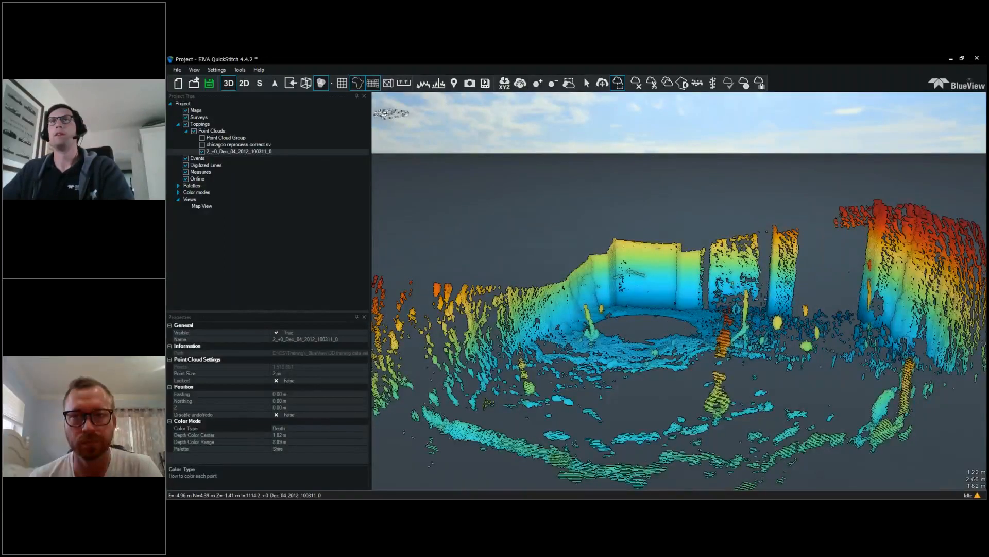
pyautogui.moveTo(764, 298); pyautogui.dragTo(671, 336, button='right')
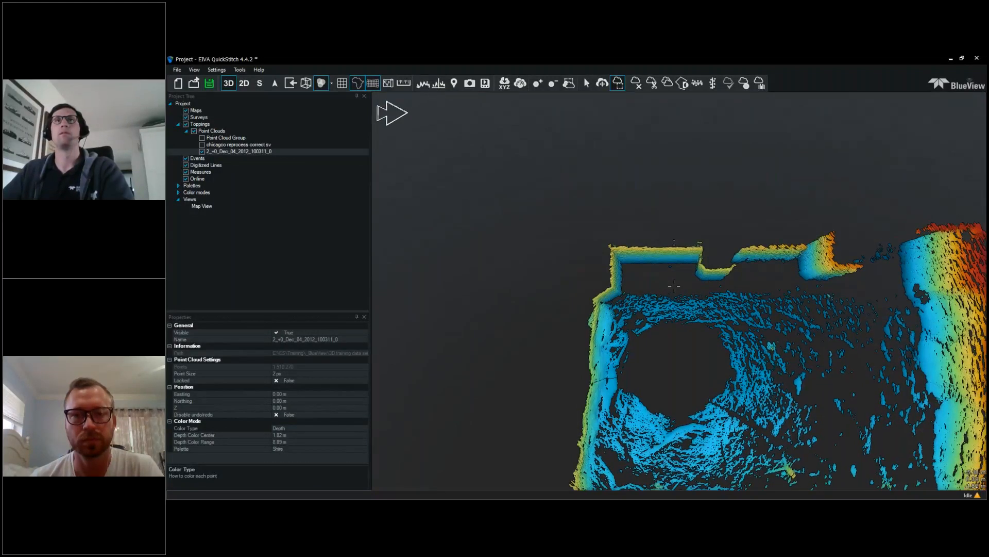
pyautogui.moveTo(674, 285); pyautogui.dragTo(687, 292, button='middle')
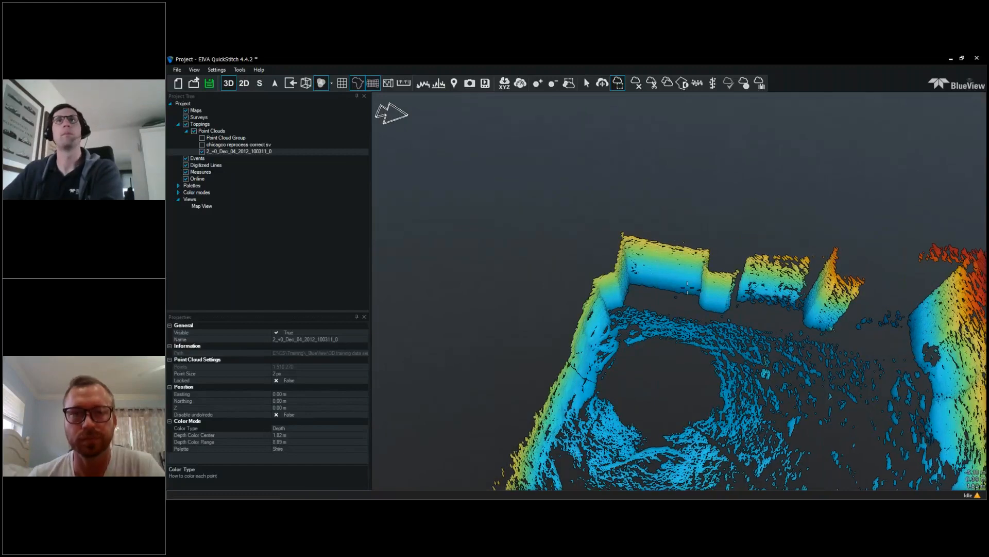
pyautogui.moveTo(687, 290); pyautogui.dragTo(682, 308, button='middle')
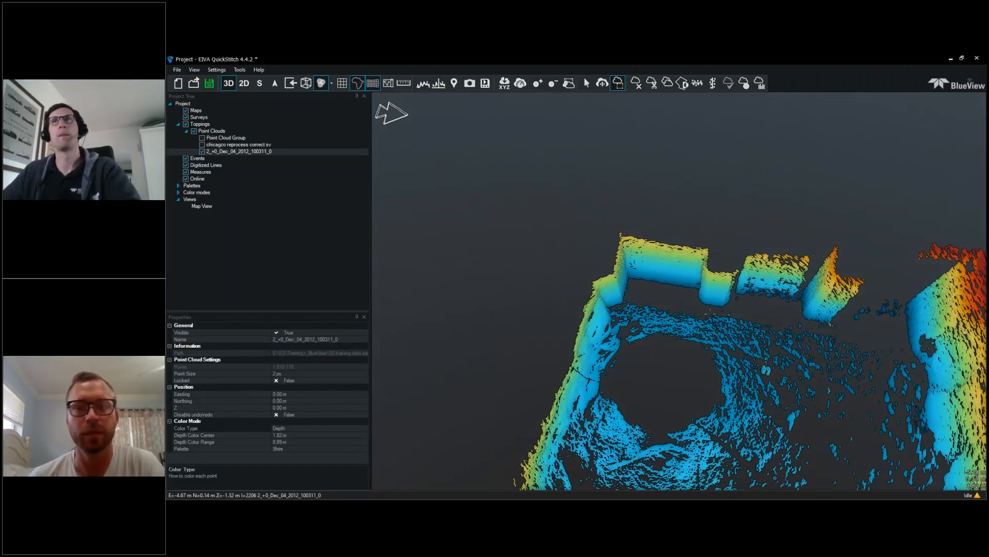
pyautogui.moveTo(844, 313); pyautogui.dragTo(793, 344, button='middle')
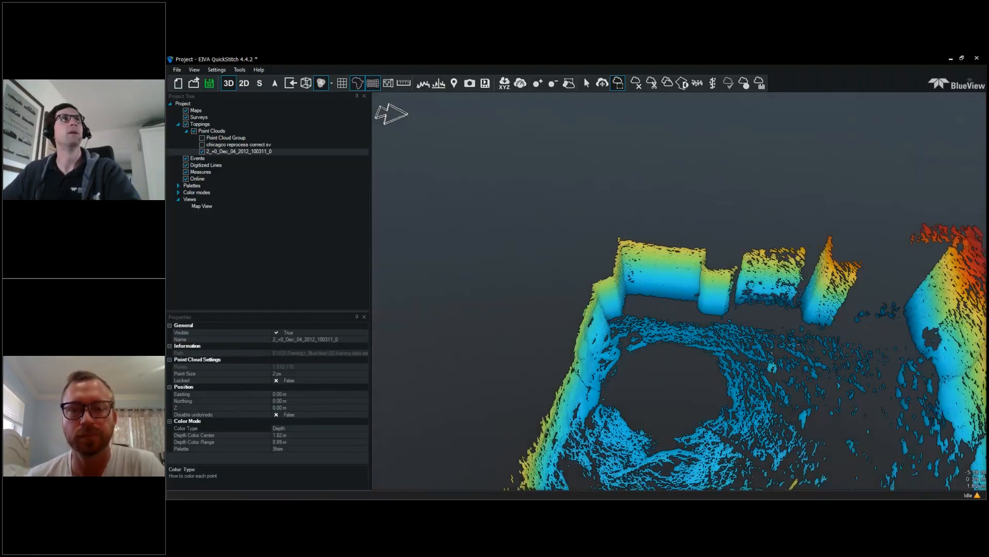
# Step: Remove the point cloud chicagco reprocess correct sv from the project
pyautogui.click(224, 145)
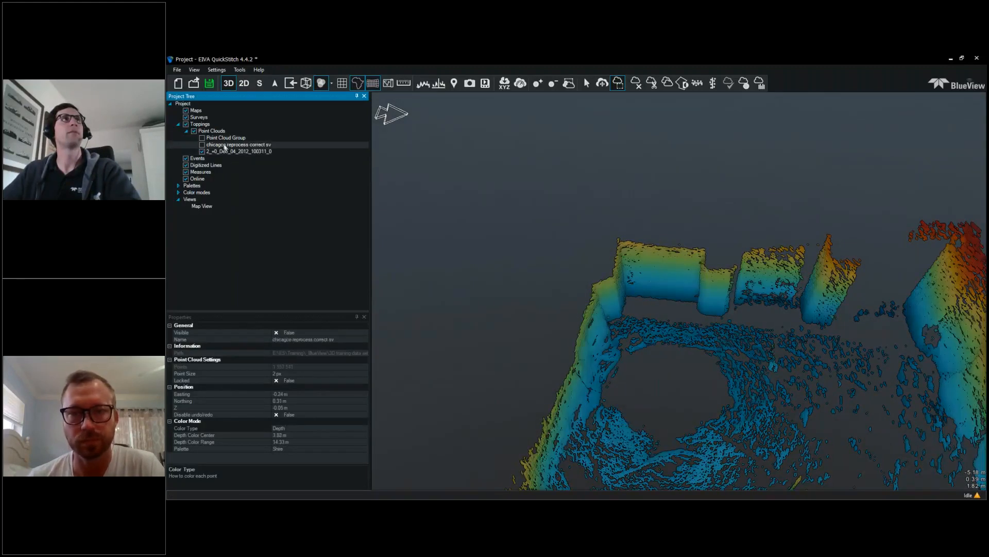
pyautogui.rightClick(226, 146)
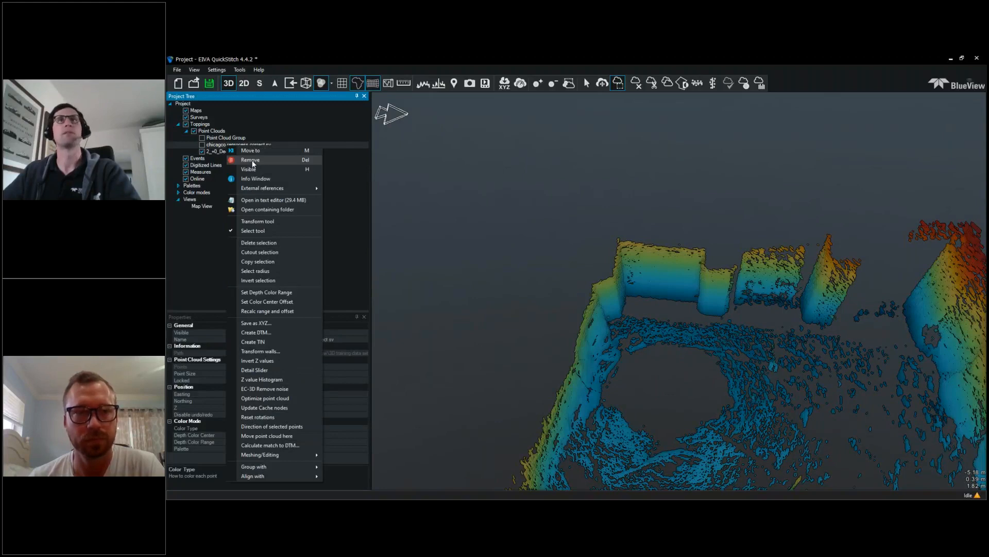
pyautogui.click(251, 161)
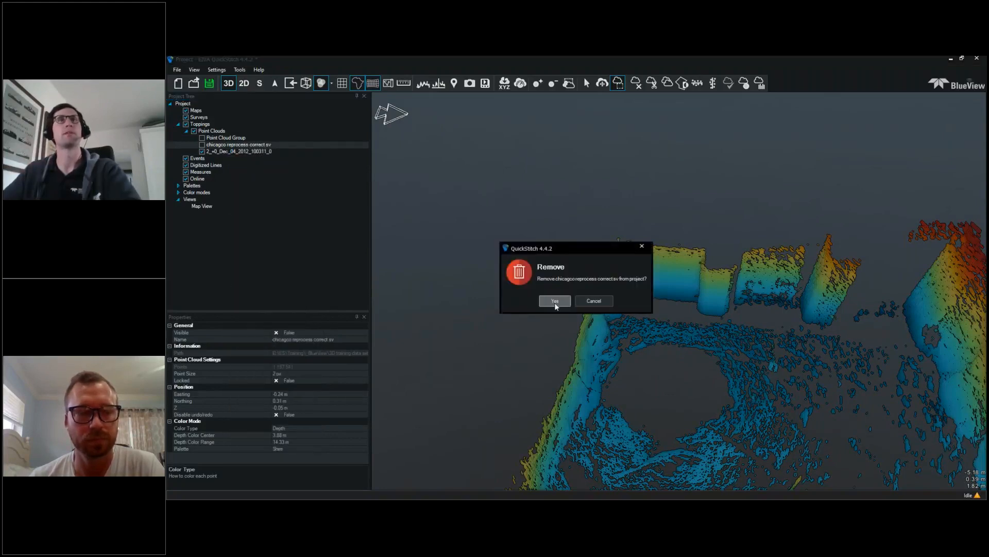
pyautogui.click(554, 301)
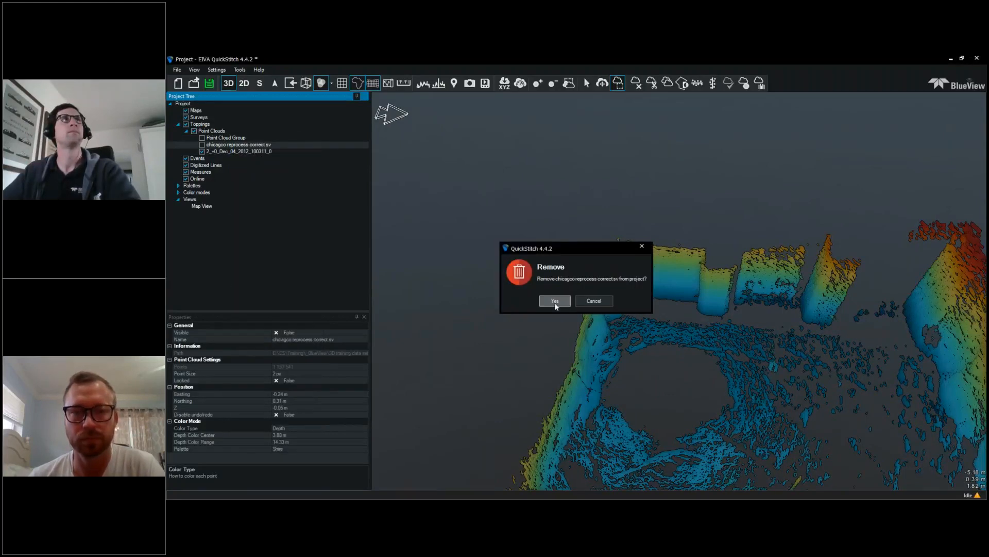
# Step: Show the Point Cloud Group and move it clear of the second scan with the transform tool
pyautogui.click(202, 138)
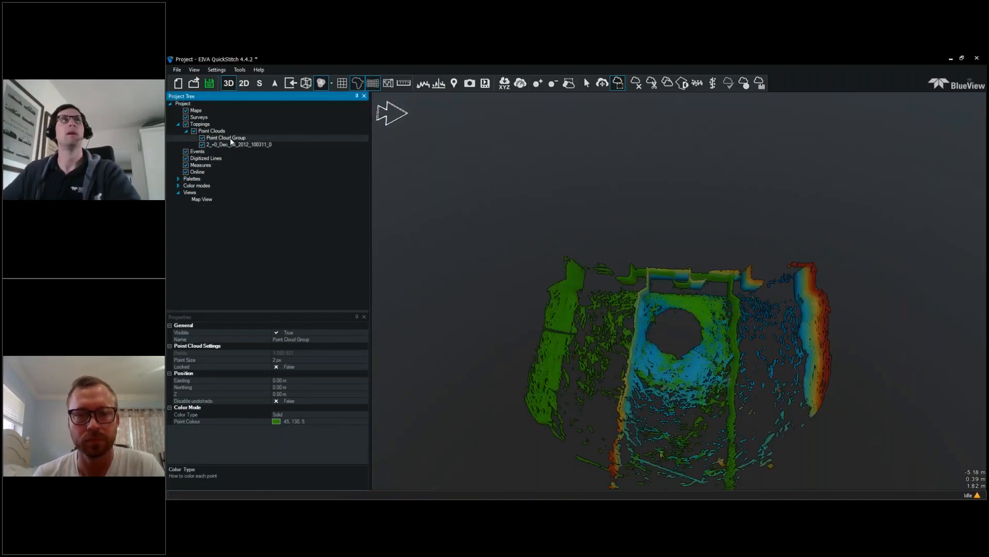
pyautogui.click(602, 83)
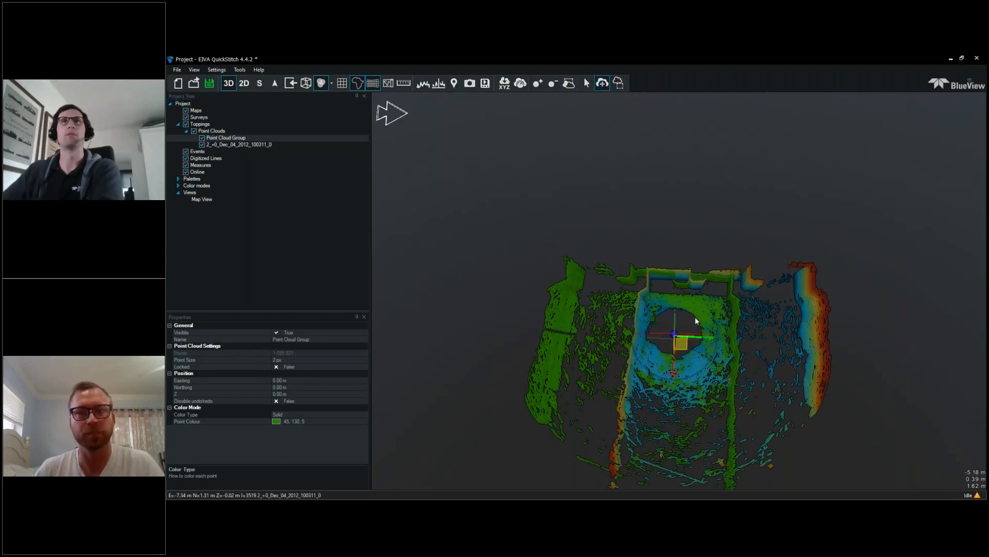
pyautogui.moveTo(684, 347); pyautogui.dragTo(546, 335)
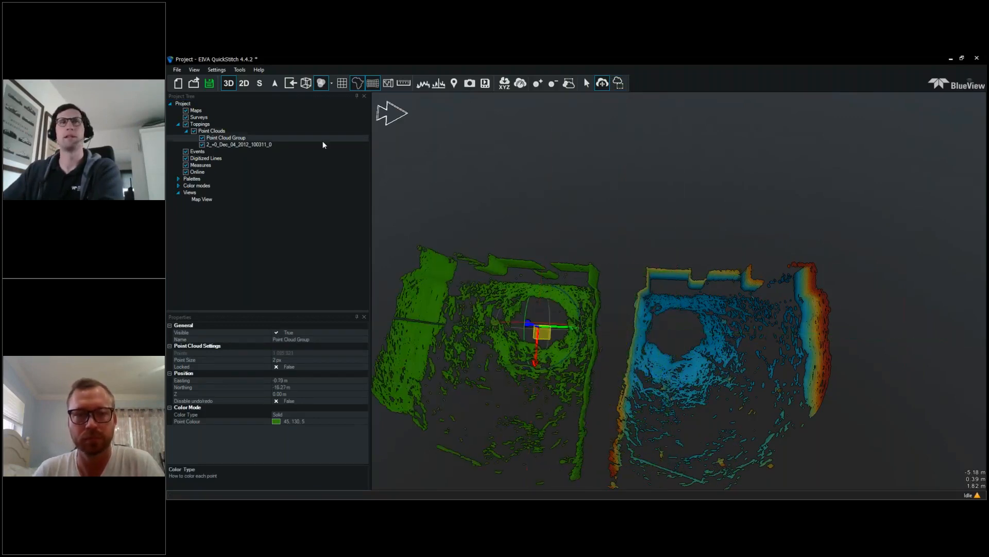
# Step: In the 2D top view, move and rotate the Point Cloud Group to about 8.9 m northing, matching its walls to the second scan
pyautogui.click(322, 131)
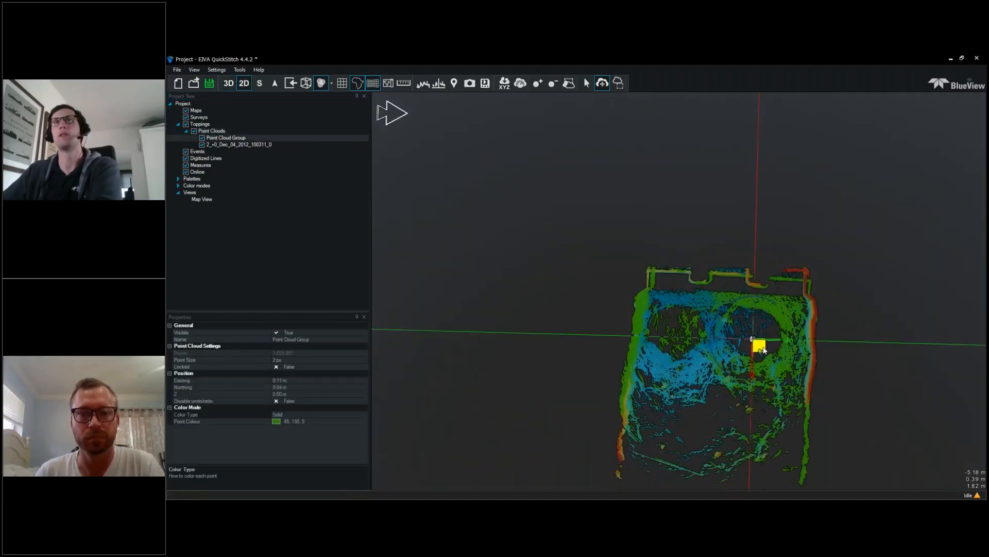
pyautogui.moveTo(764, 350); pyautogui.dragTo(762, 348)
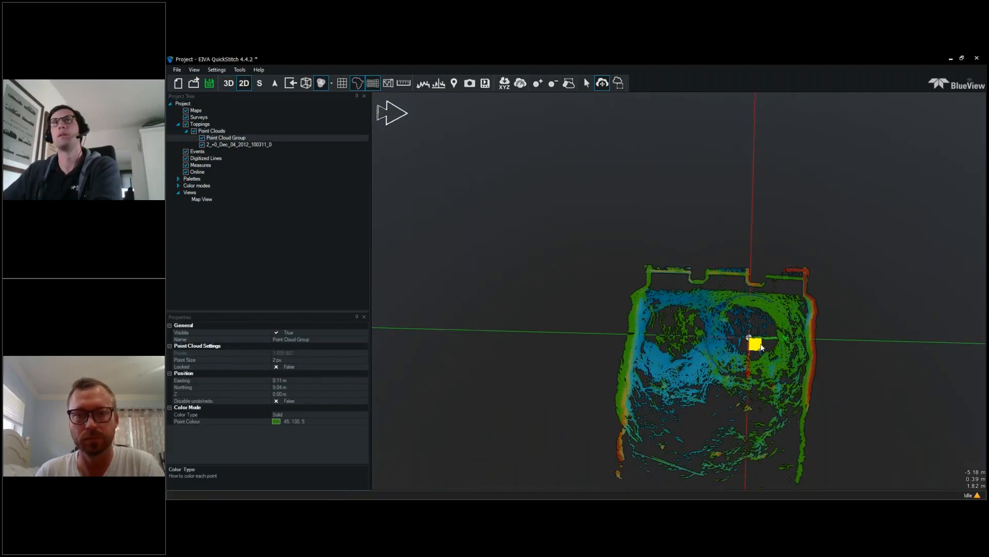
pyautogui.moveTo(767, 300); pyautogui.dragTo(764, 298)
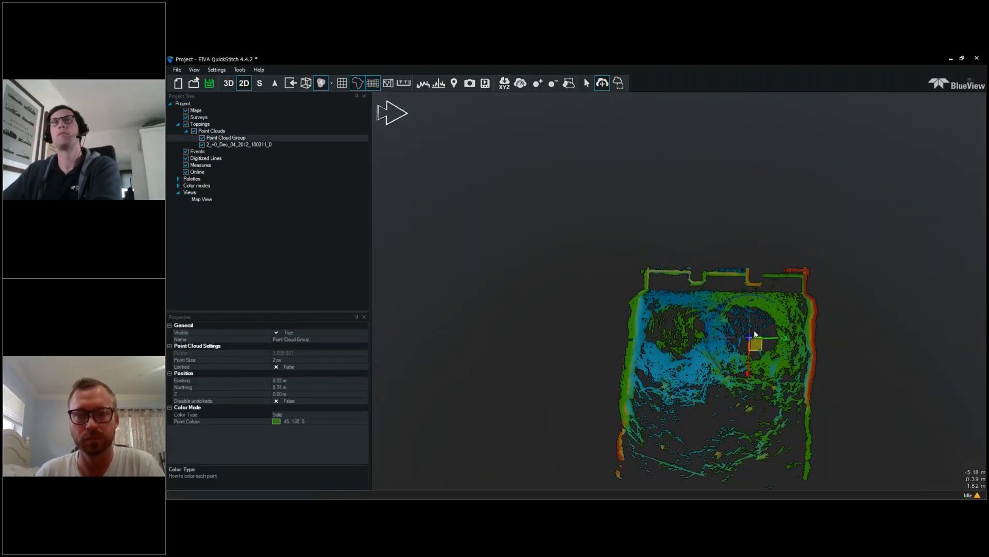
pyautogui.moveTo(759, 348); pyautogui.dragTo(760, 346)
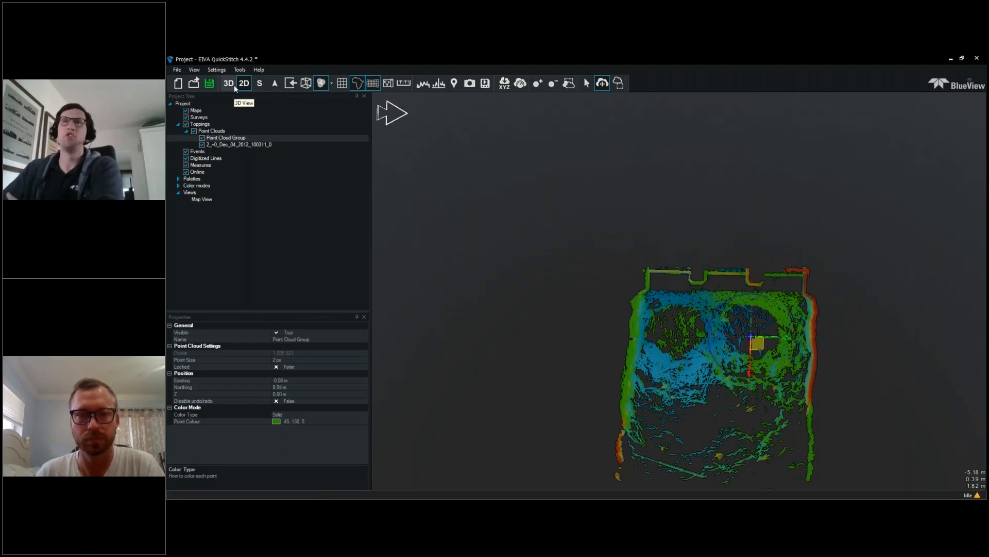
# Step: Examine the rough alignment of the two scans in the 3D view from oblique angles
pyautogui.click(234, 84)
pyautogui.moveTo(660, 327); pyautogui.dragTo(688, 192)
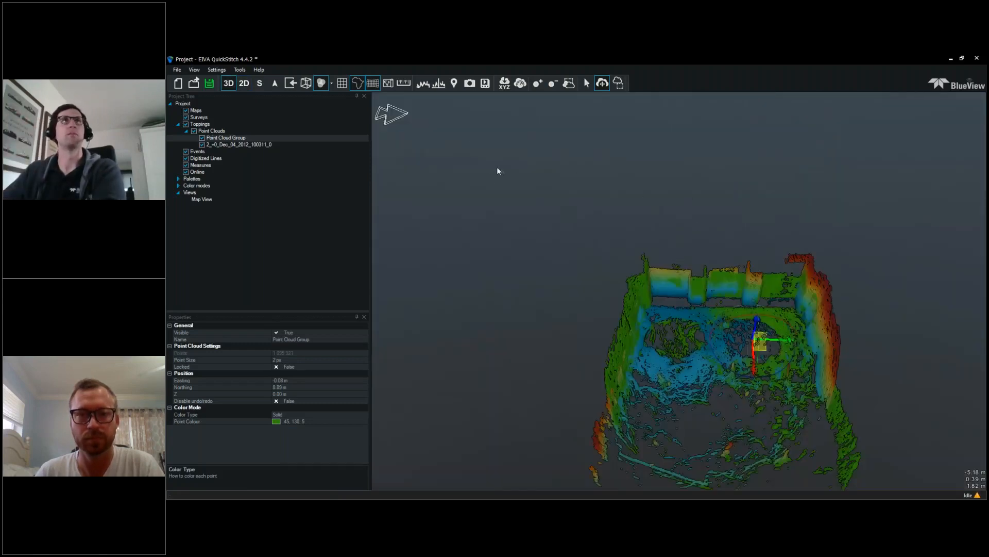
pyautogui.moveTo(594, 201); pyautogui.dragTo(594, 221)
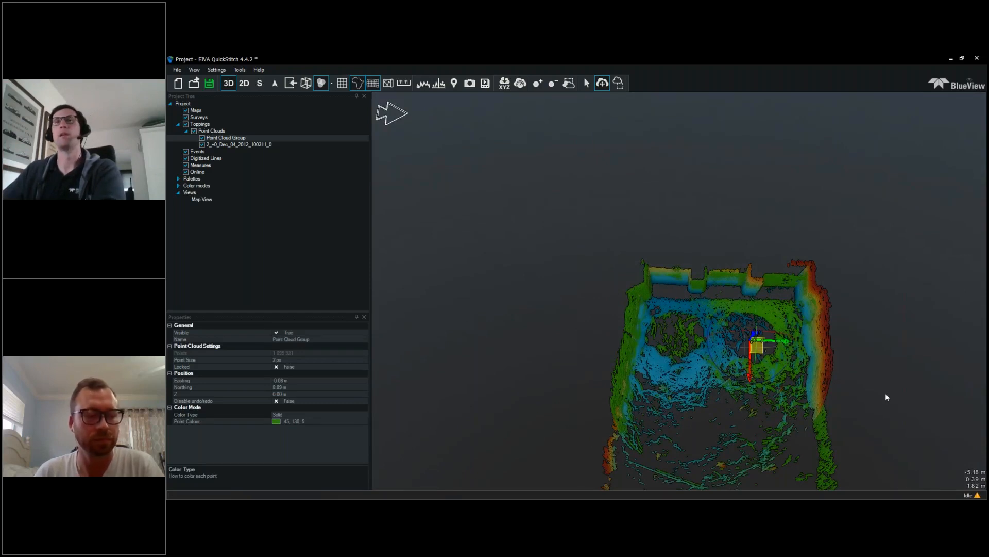
# Step: Compare the two overlapping point clouds in a quick profile across the basin, swinging one profile end to other cross-sections, and close the profile
pyautogui.moveTo(884, 385); pyautogui.dragTo(862, 377)
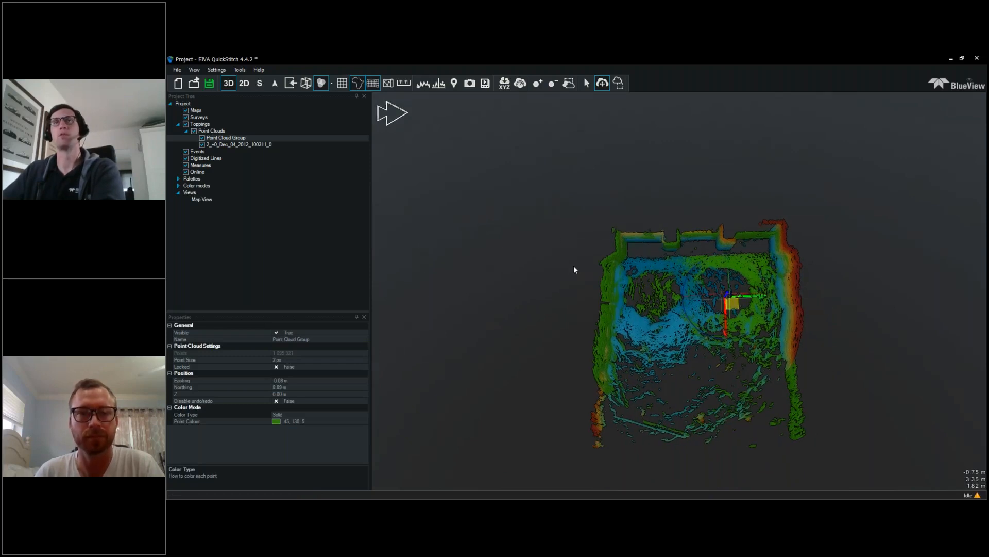
pyautogui.scroll(-4, 573, 265)
pyautogui.click(423, 83)
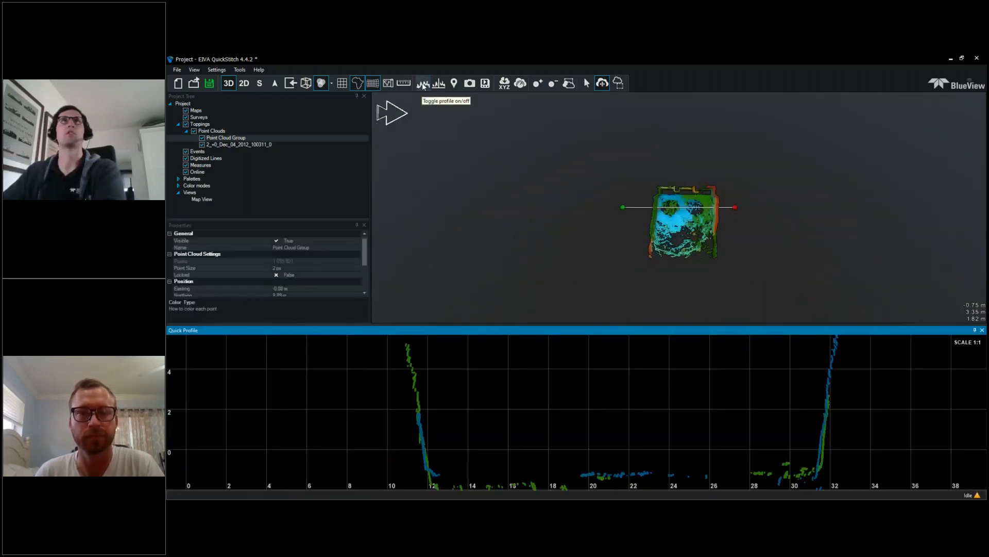
pyautogui.click(730, 207)
pyautogui.moveTo(738, 208); pyautogui.dragTo(768, 217)
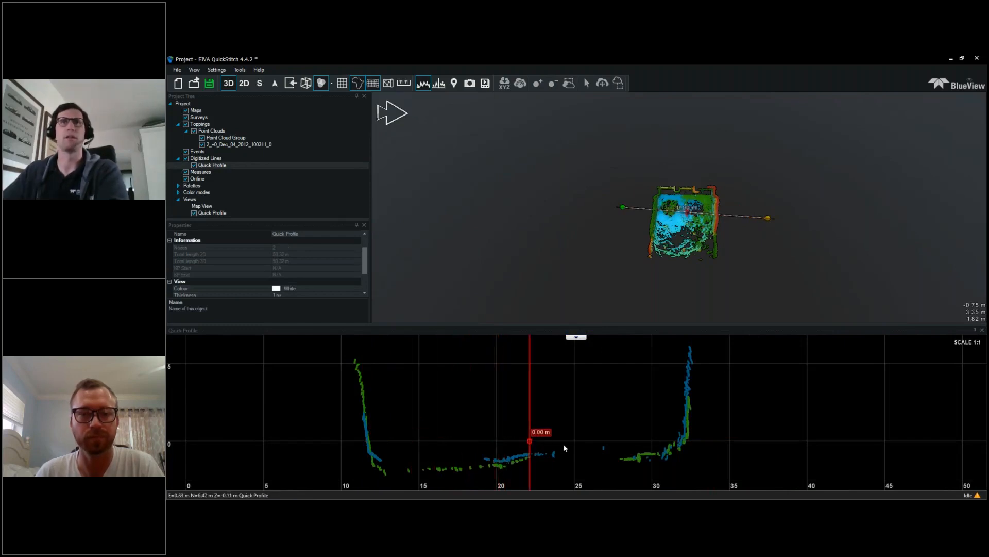
pyautogui.moveTo(770, 222); pyautogui.dragTo(766, 239)
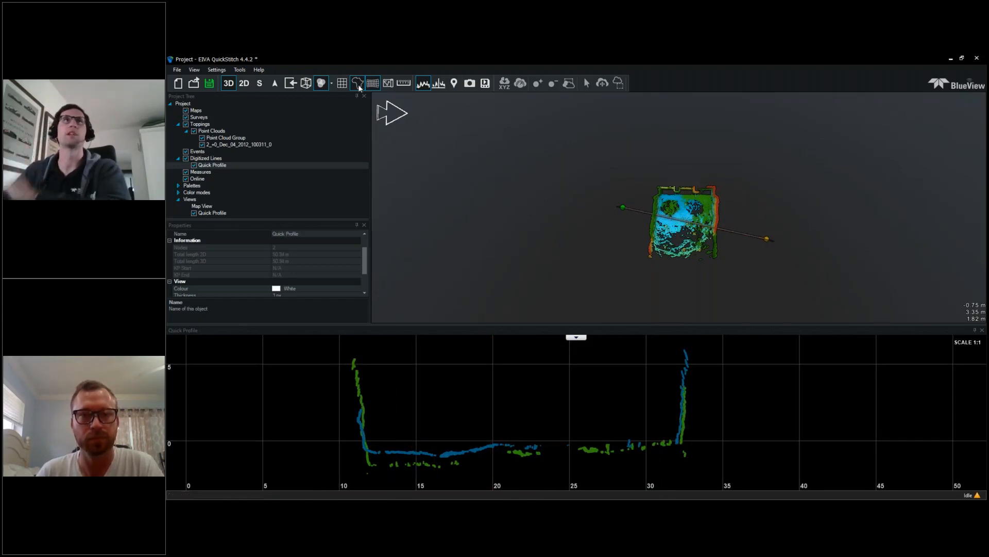
pyautogui.click(423, 84)
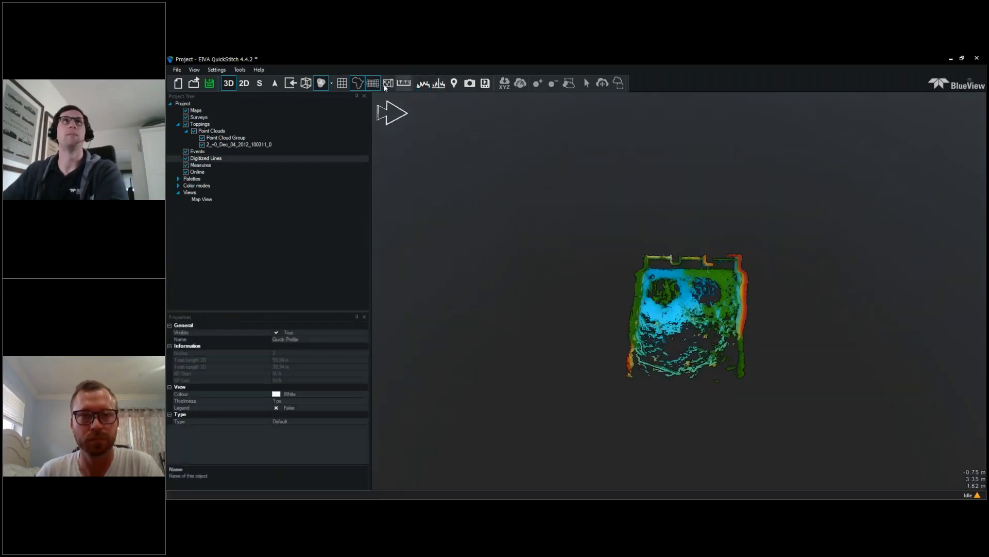
# Step: Move the Point Cloud Group horizontally off the other cloud to about easting -0.64 m and northing -16.59 m, leaving them side by side
pyautogui.click(227, 140)
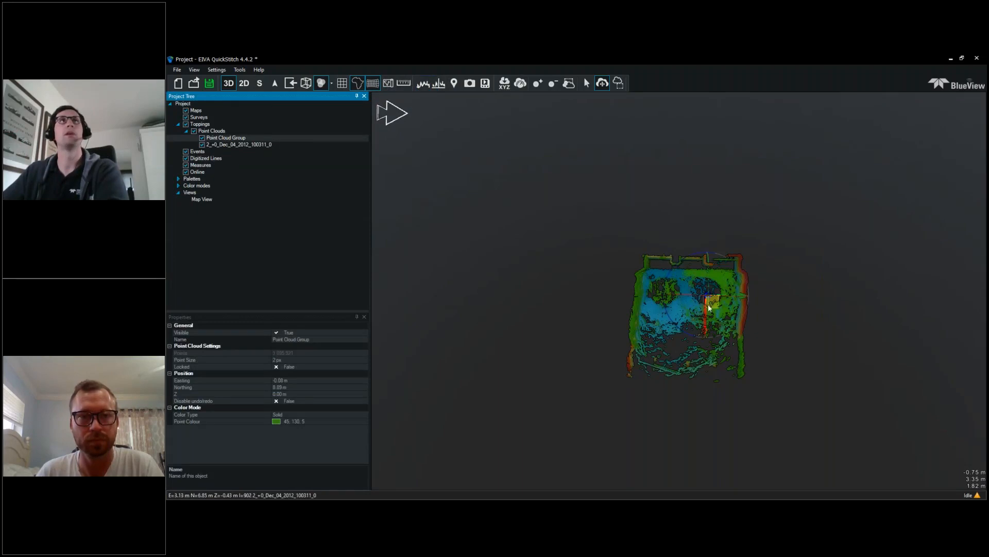
pyautogui.click(713, 303)
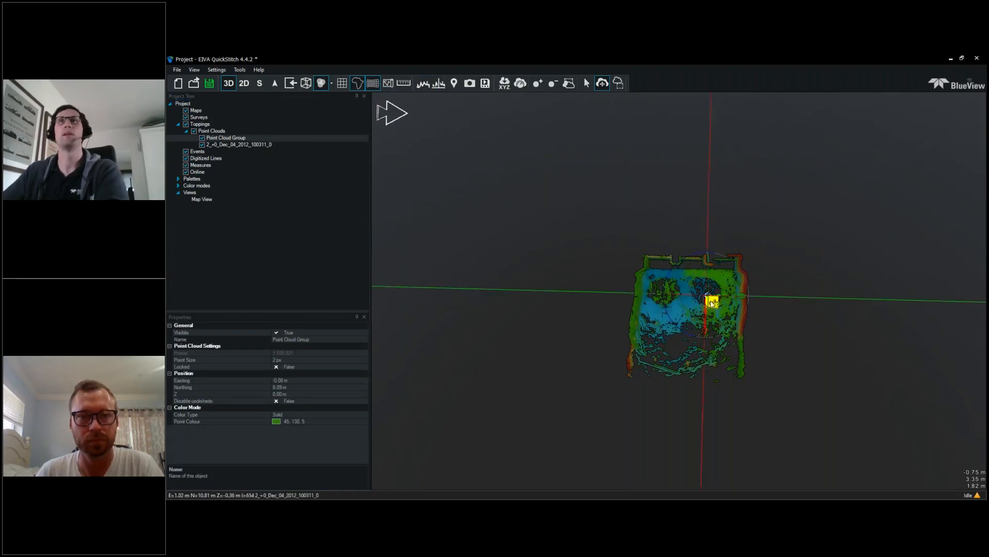
pyautogui.moveTo(714, 303); pyautogui.dragTo(585, 287)
pyautogui.click(754, 342)
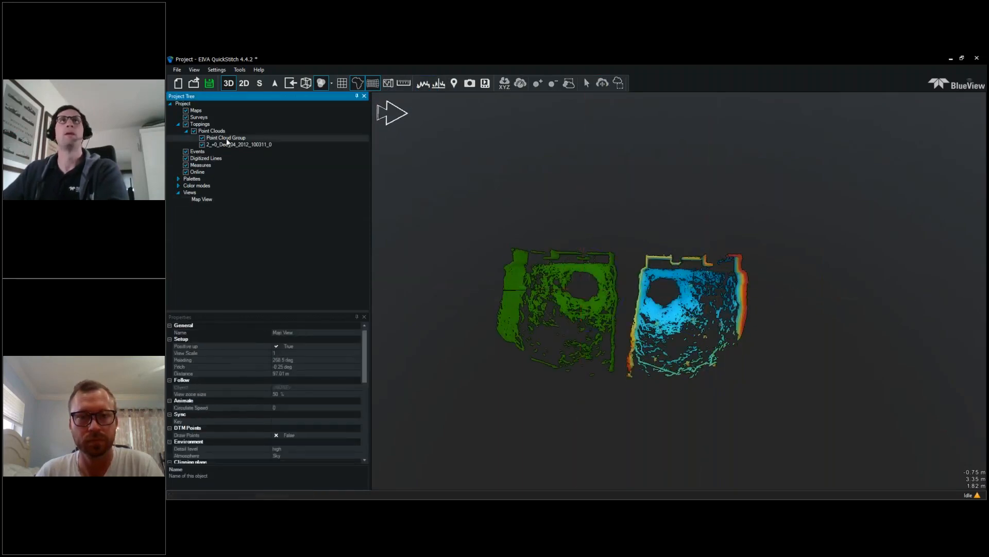
# Step: Rename the Point Cloud Group as "location 1"
pyautogui.click(227, 138)
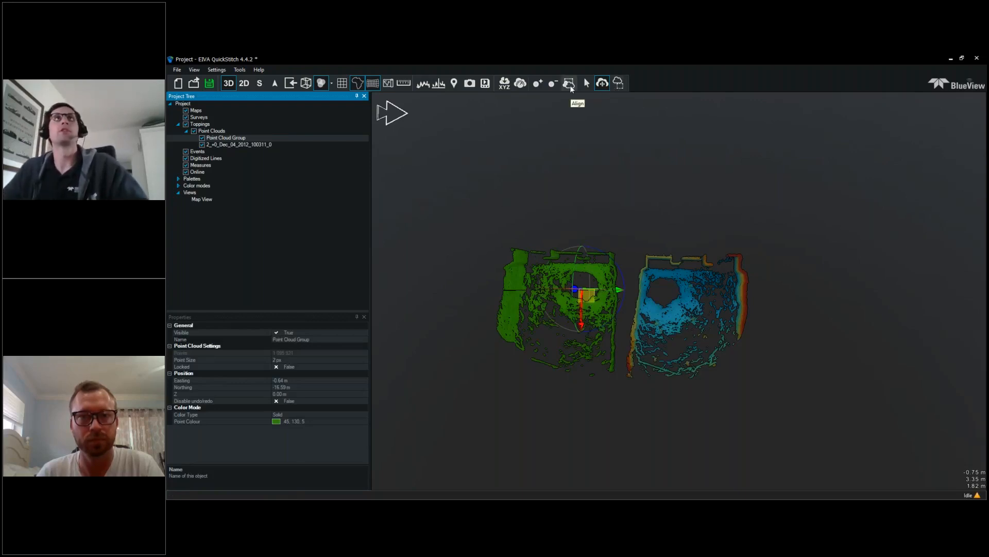
pyautogui.click(311, 339)
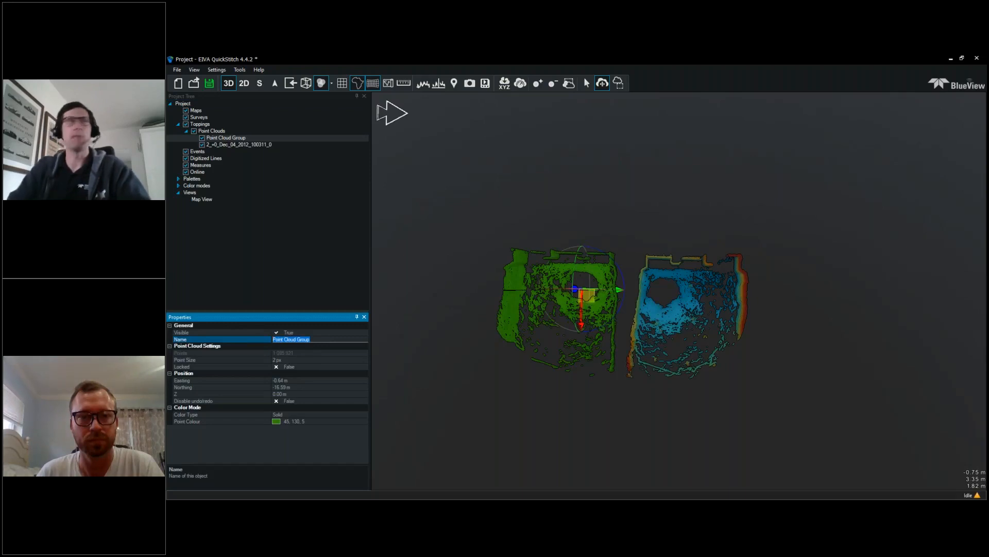
pyautogui.write('location 1')
pyautogui.press('Return')
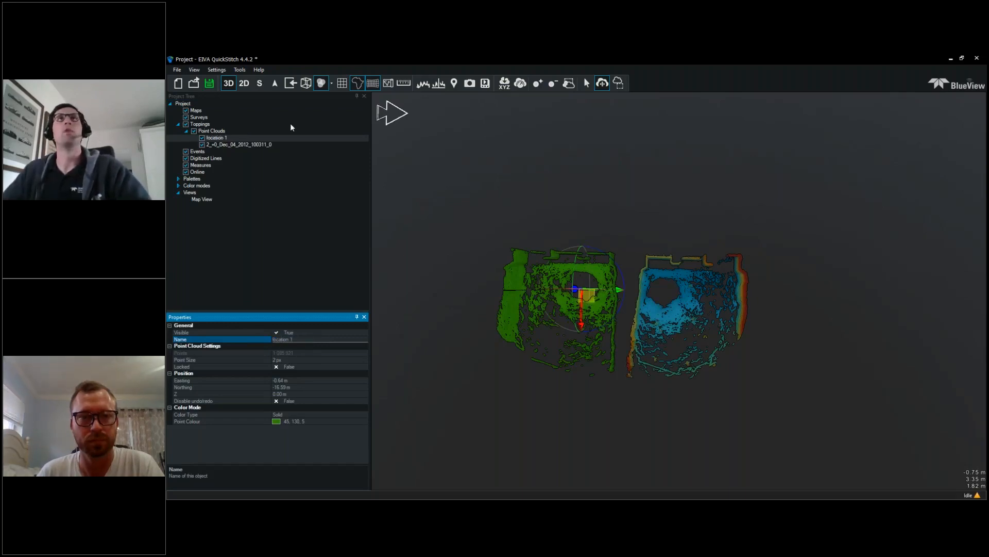
# Step: Start aligning location 1 to the 2_+0_Dec_04_2012_100311_0 point cloud and set that target cloud's color type to Solid
pyautogui.click(573, 85)
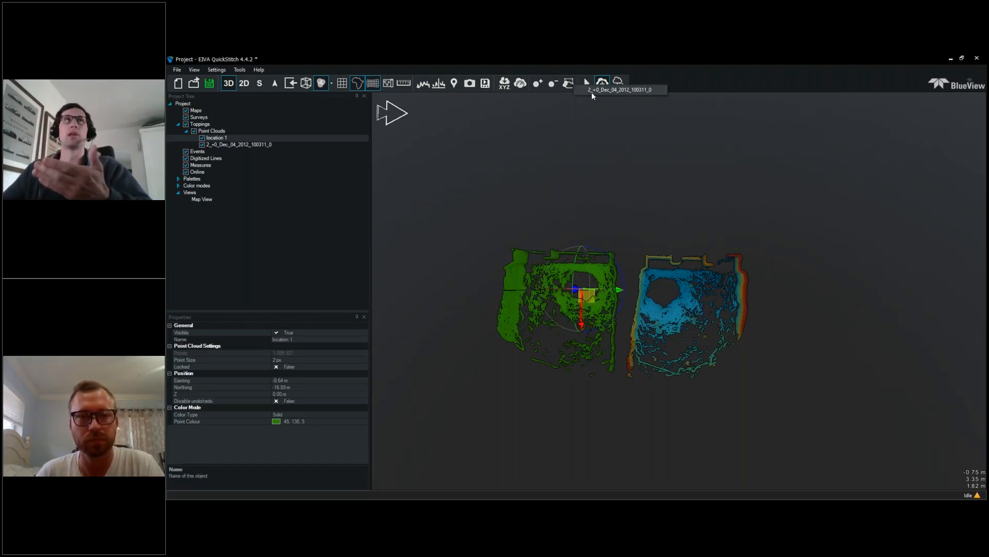
pyautogui.click(592, 93)
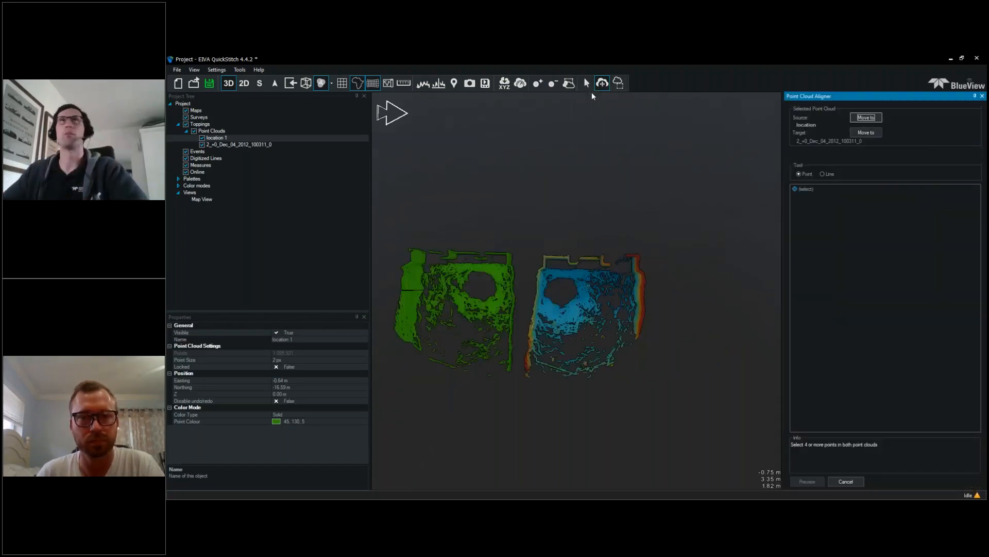
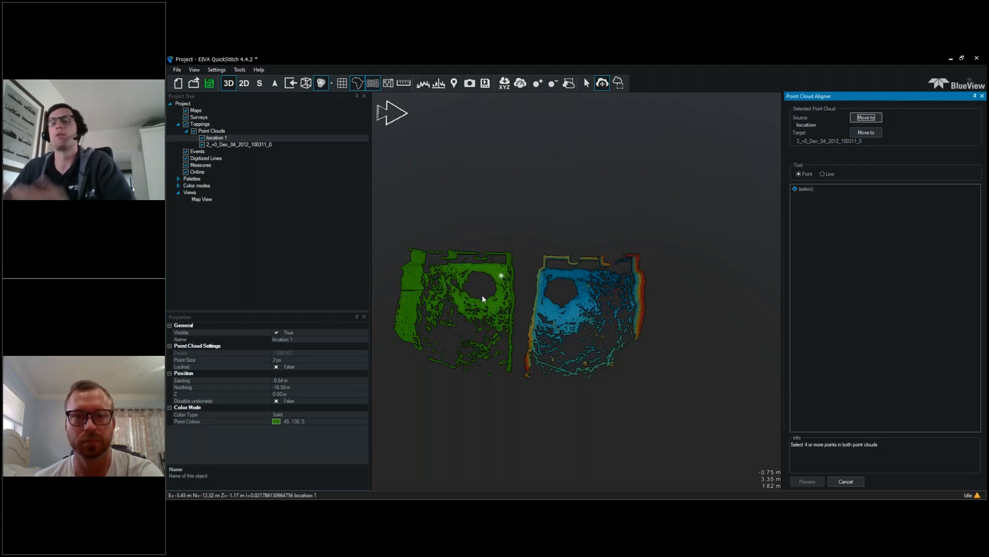
pyautogui.scroll(2, 496, 343)
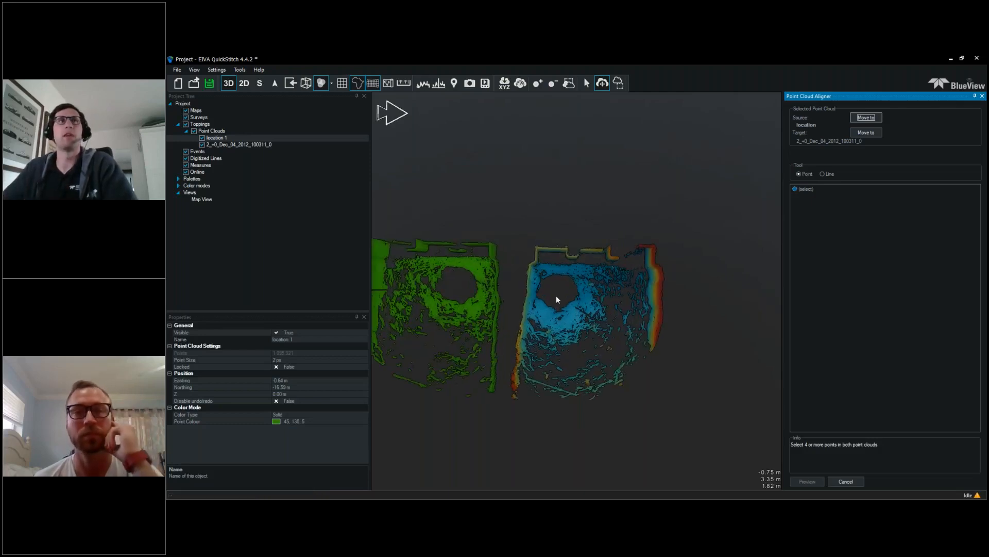
pyautogui.click(514, 327)
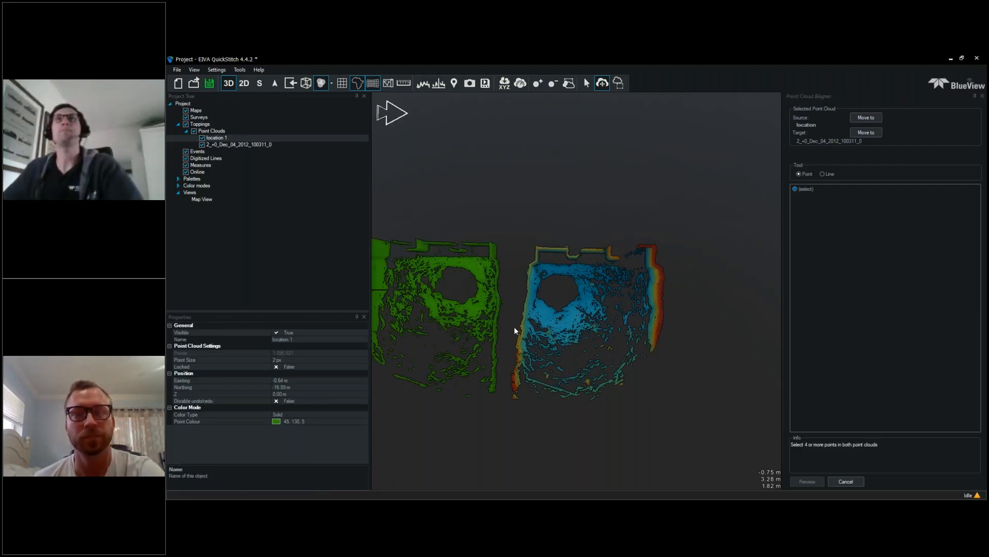
pyautogui.moveTo(515, 328); pyautogui.dragTo(604, 330)
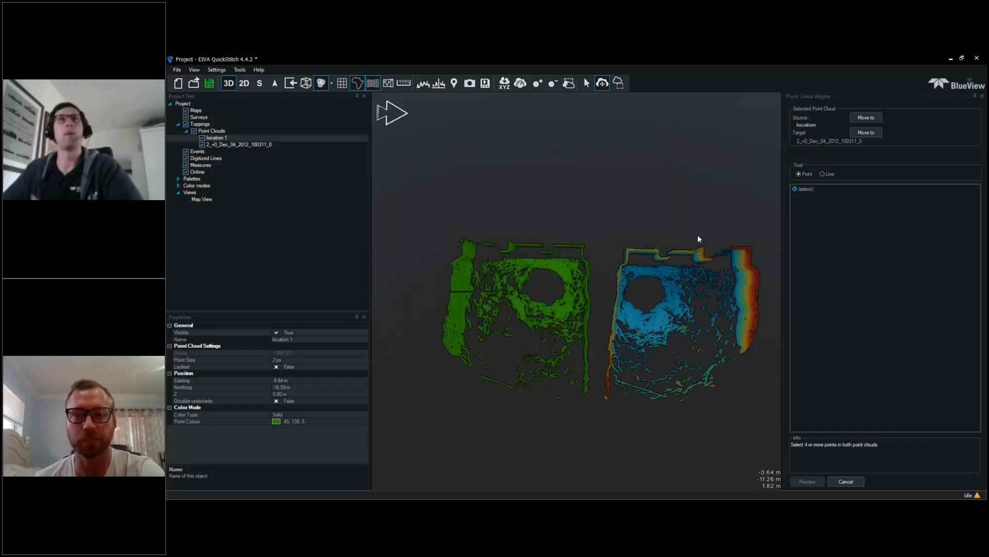
pyautogui.click(567, 308)
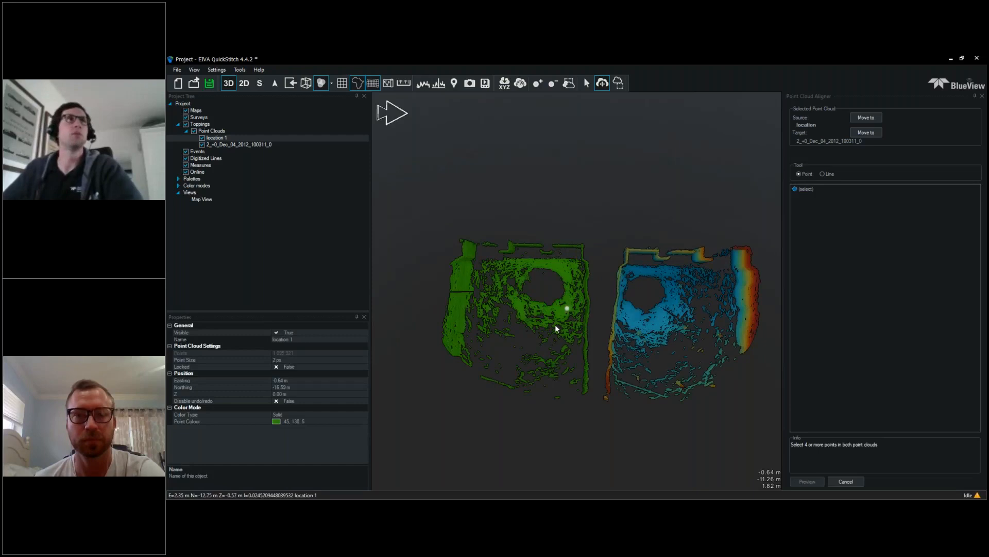
pyautogui.moveTo(556, 325); pyautogui.dragTo(496, 273, button='middle')
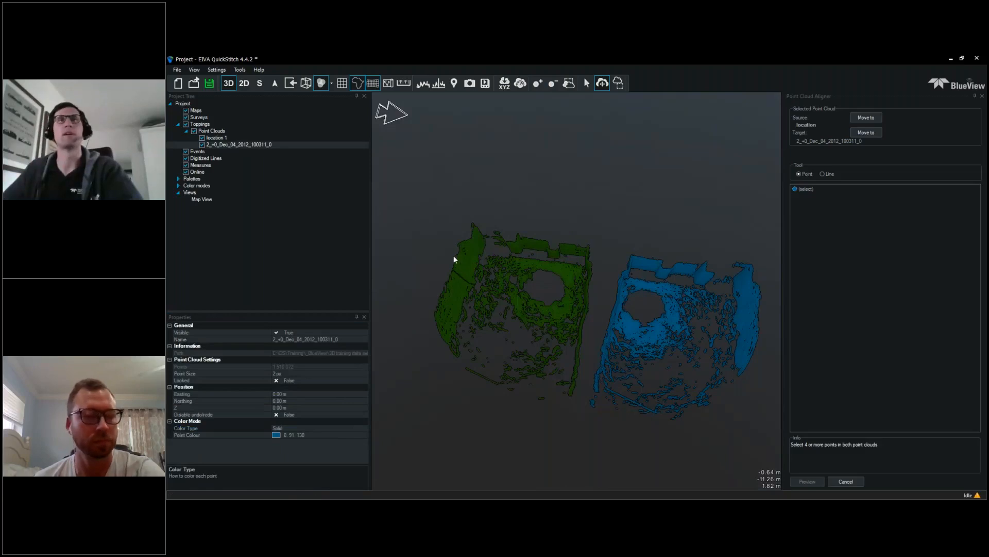
# Step: Examine the location 1 point cloud up close around its walls and circular gap for distinct features to align on
pyautogui.scroll(1, 469, 287)
pyautogui.scroll(2, 469, 287)
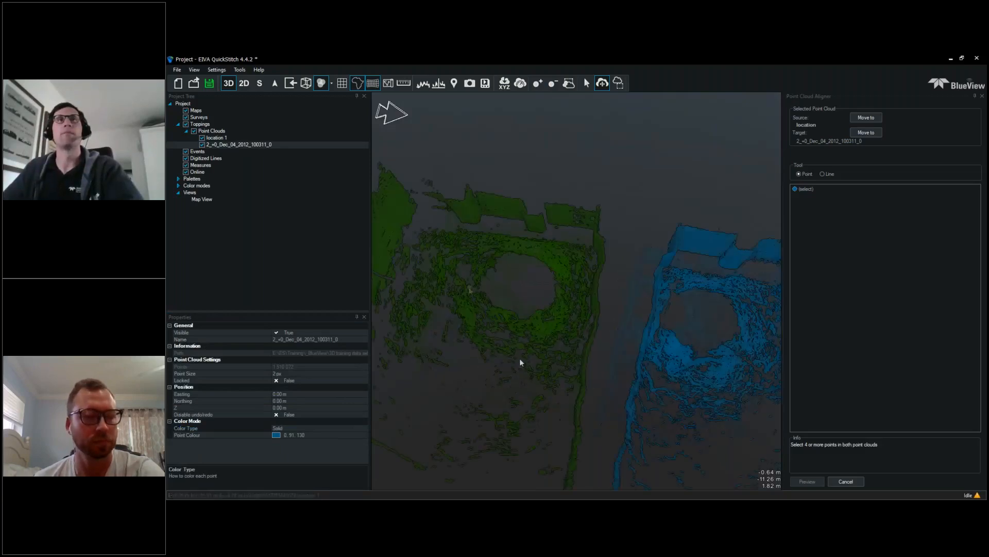
pyautogui.moveTo(519, 358); pyautogui.dragTo(516, 382, button='middle')
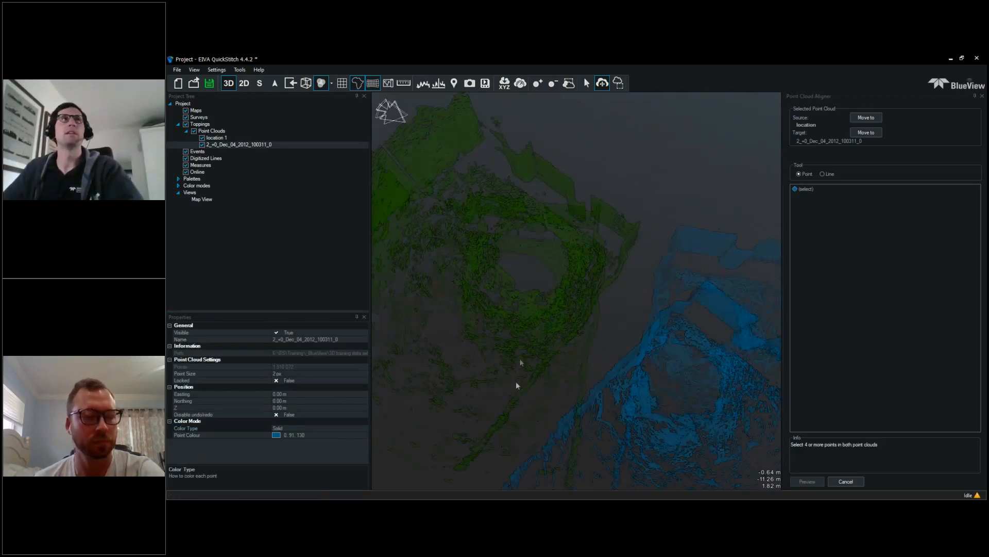
pyautogui.click(225, 137)
pyautogui.moveTo(505, 278); pyautogui.dragTo(625, 248, button='middle')
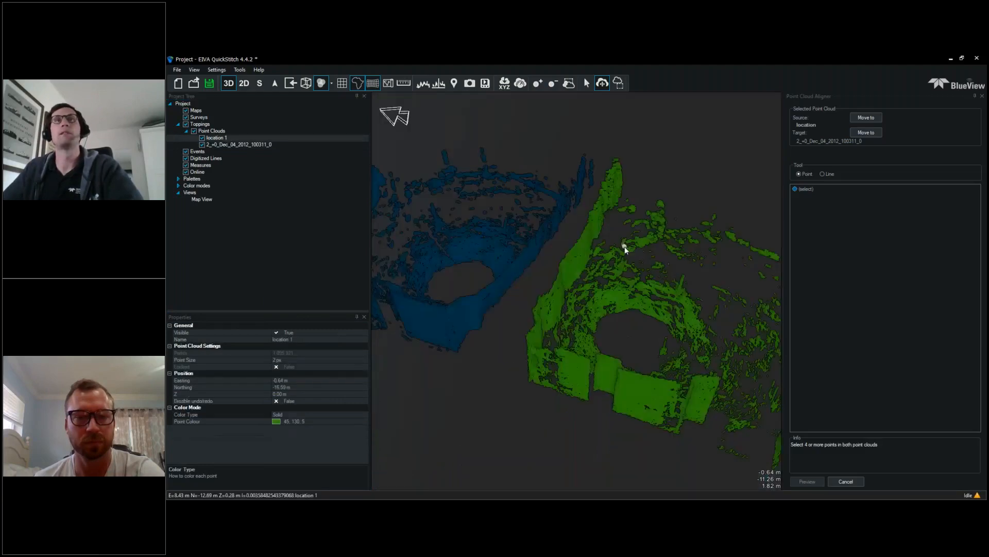
pyautogui.scroll(3, 624, 248)
pyautogui.moveTo(625, 249); pyautogui.dragTo(469, 279)
pyautogui.scroll(2, 483, 276)
pyautogui.moveTo(484, 273); pyautogui.dragTo(732, 353, button='middle')
pyautogui.scroll(1, 685, 340)
pyautogui.scroll(1, 581, 356)
pyautogui.scroll(2, 632, 342)
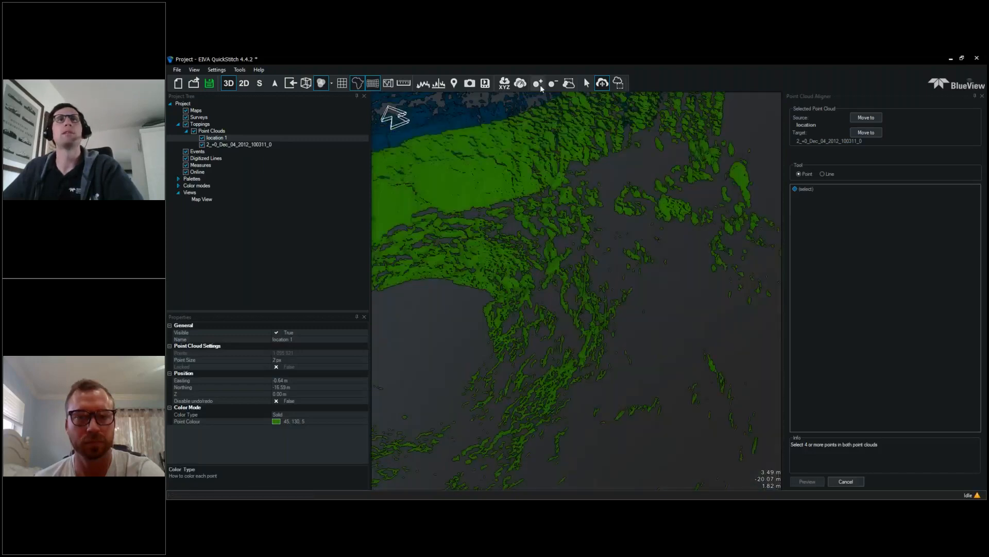
# Step: Try a point size of 1 px on the location 1 cloud and restore it to 2 px
pyautogui.click(553, 84)
pyautogui.moveTo(616, 304); pyautogui.dragTo(443, 242, button='middle')
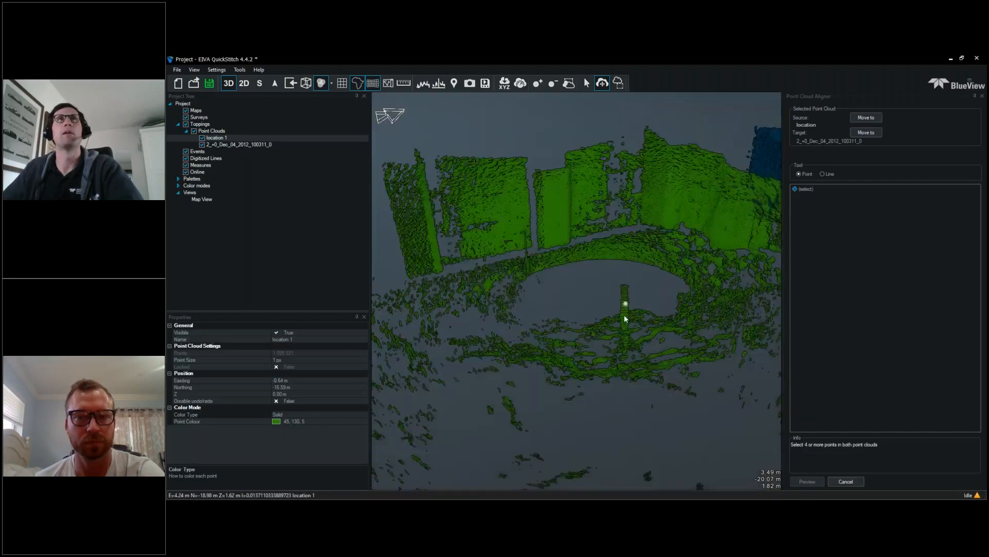
pyautogui.click(538, 83)
# Step: Set the location 1 point cloud's color type to Depth
pyautogui.click(355, 414)
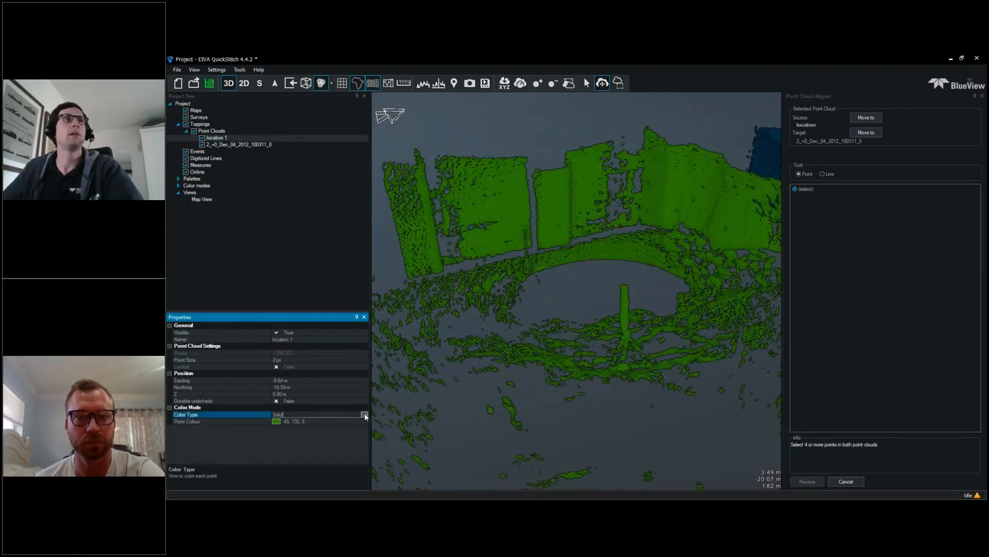
pyautogui.click(363, 414)
pyautogui.click(386, 447)
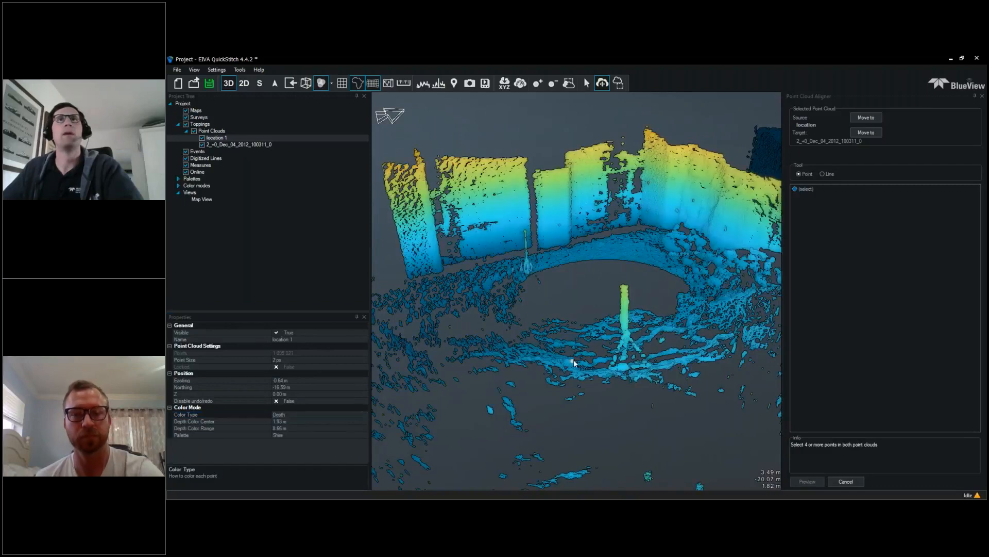
# Step: Compare the vertical pole beside the circular gap in location 1 with the same area of the 2_+0_Dec_04_2012_100311_0 cloud
pyautogui.moveTo(568, 355); pyautogui.dragTo(622, 283, button='middle')
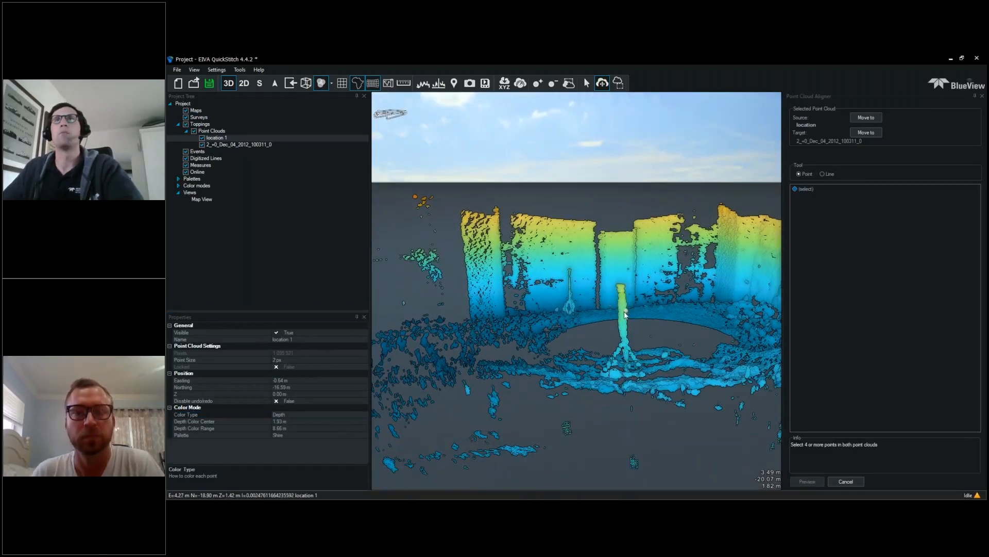
pyautogui.moveTo(628, 326); pyautogui.dragTo(613, 380, button='middle')
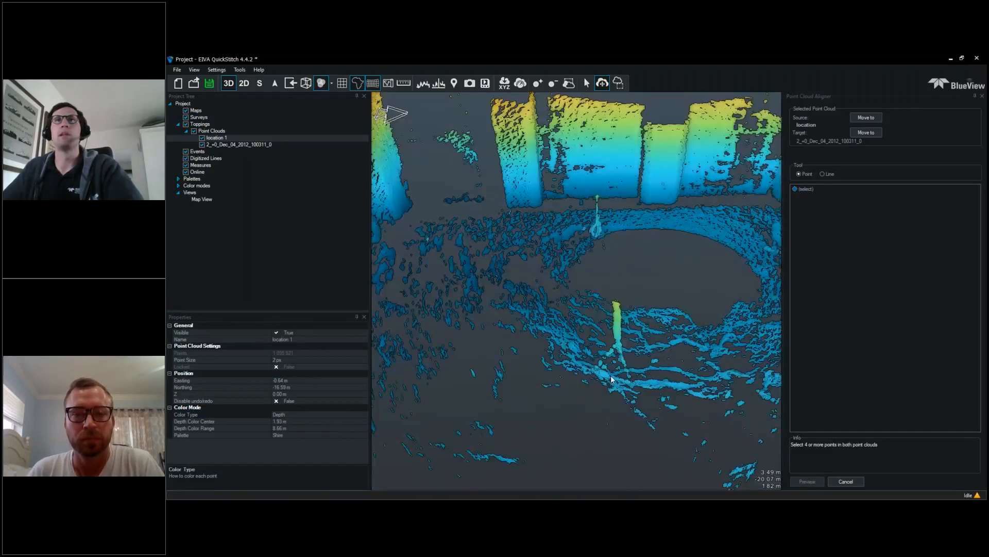
pyautogui.scroll(-5, 613, 380)
pyautogui.moveTo(752, 330); pyautogui.dragTo(591, 323)
pyautogui.click(247, 145)
pyautogui.scroll(5, 607, 299)
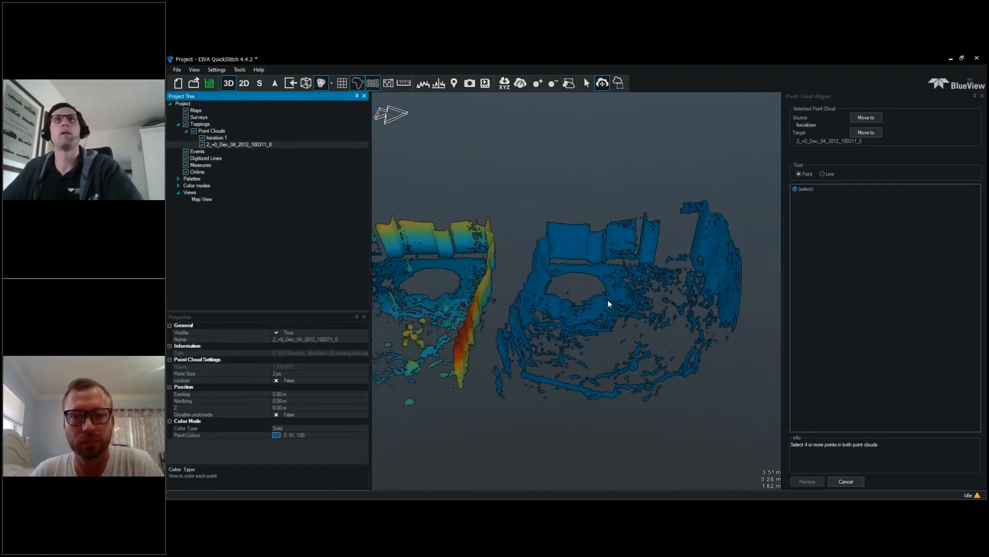
pyautogui.scroll(2, 620, 313)
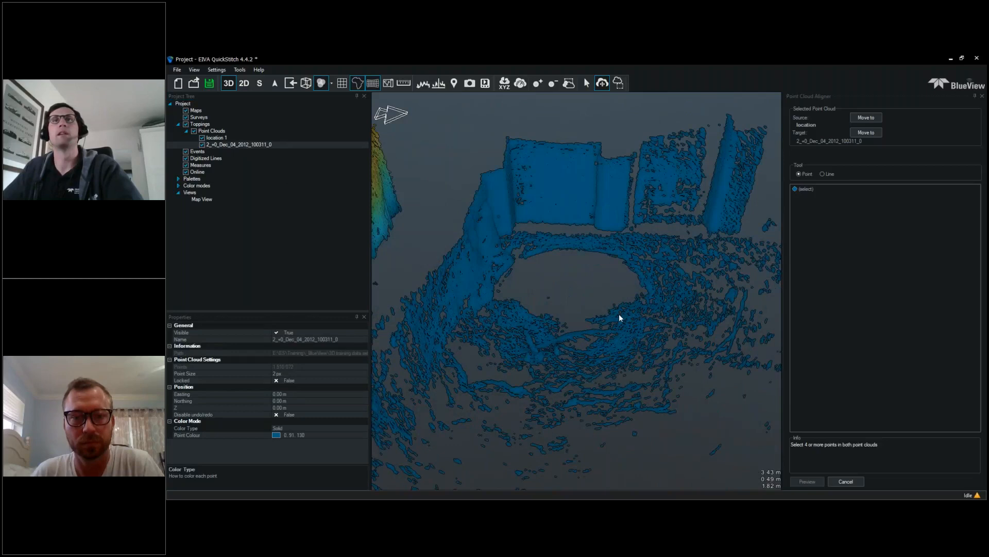
pyautogui.moveTo(619, 314); pyautogui.dragTo(688, 348, button='middle')
pyautogui.click(209, 138)
pyautogui.scroll(3, 527, 364)
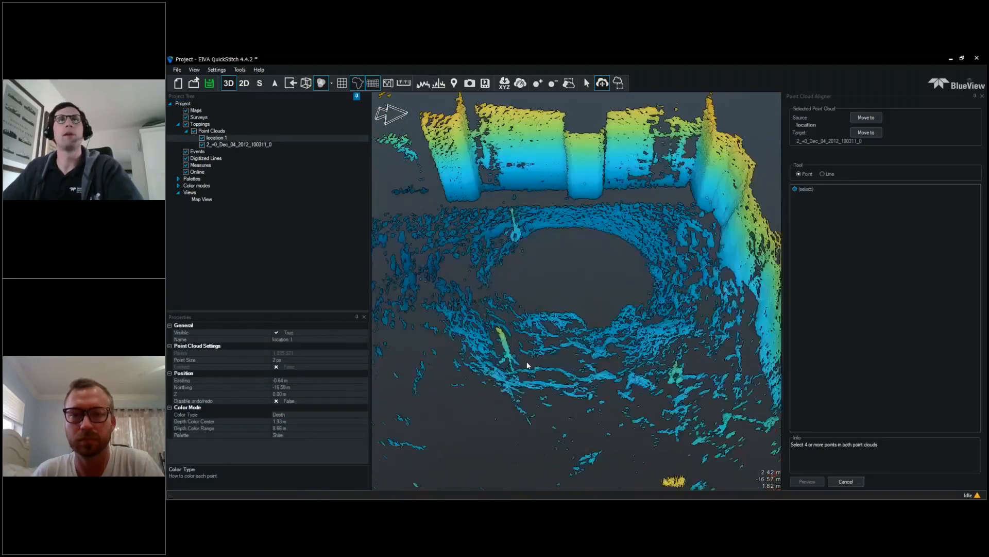
pyautogui.moveTo(526, 365); pyautogui.dragTo(682, 222, button='middle')
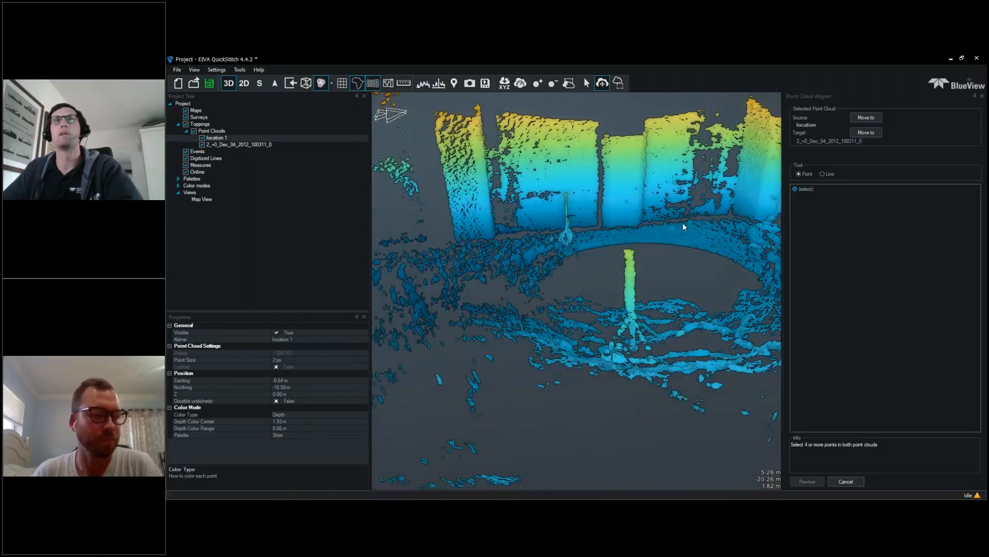
# Step: Switch the alignment tool to Line and mark the vertical pole in location 1 as the first source line
pyautogui.click(823, 175)
pyautogui.moveTo(666, 323); pyautogui.dragTo(633, 342, button='middle')
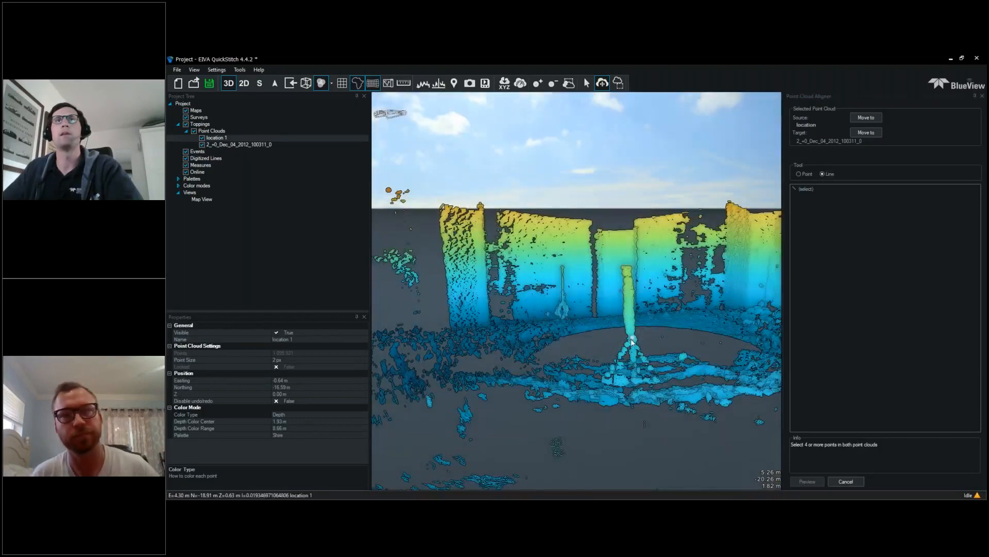
pyautogui.click(631, 275)
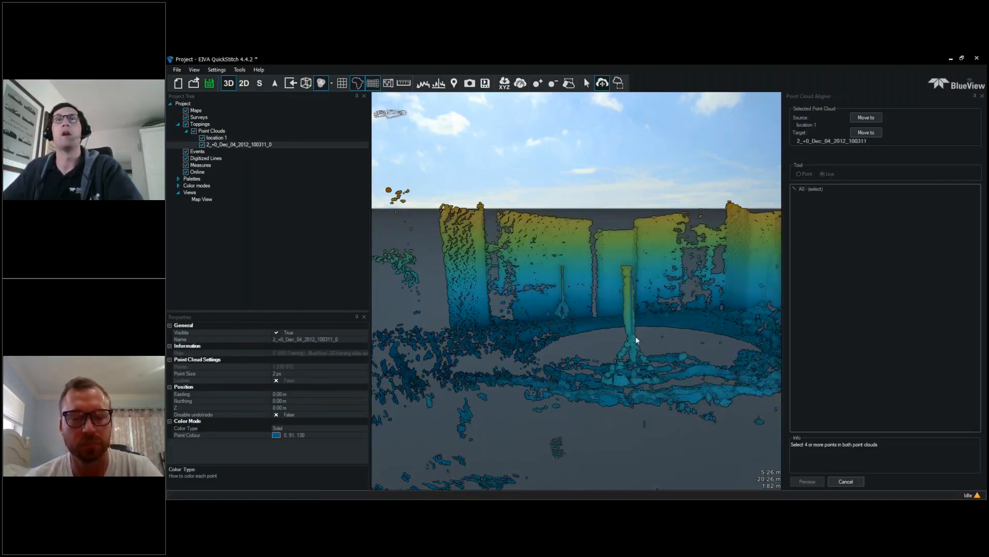
pyautogui.moveTo(639, 337); pyautogui.dragTo(637, 368, button='middle')
pyautogui.scroll(-3, 626, 380)
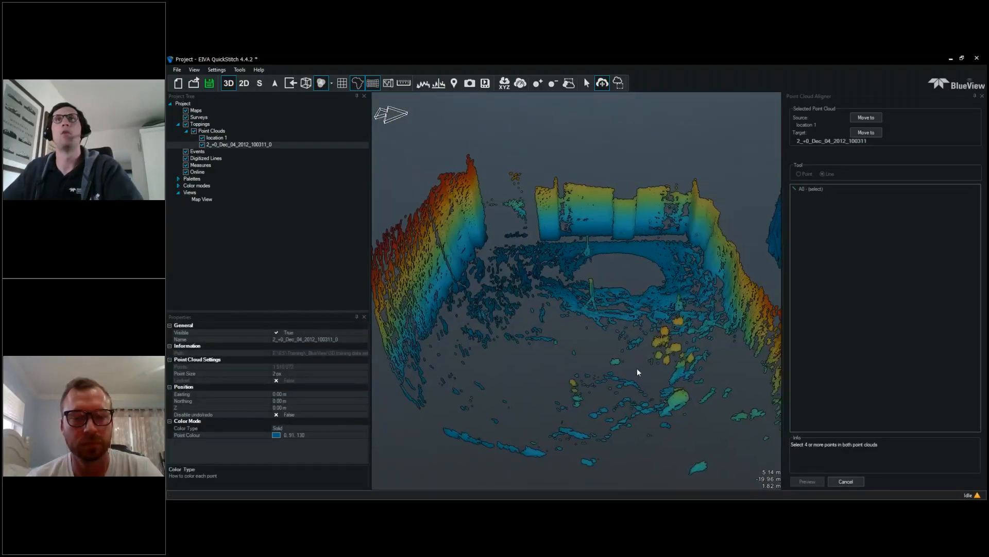
# Step: Mark the vertical pole beside the circular gap in the 2_+0_Dec_04_2012_100311_0 cloud as the target line matching A0
pyautogui.moveTo(637, 368); pyautogui.dragTo(474, 369)
pyautogui.moveTo(703, 372); pyautogui.dragTo(478, 397)
pyautogui.scroll(2, 560, 325)
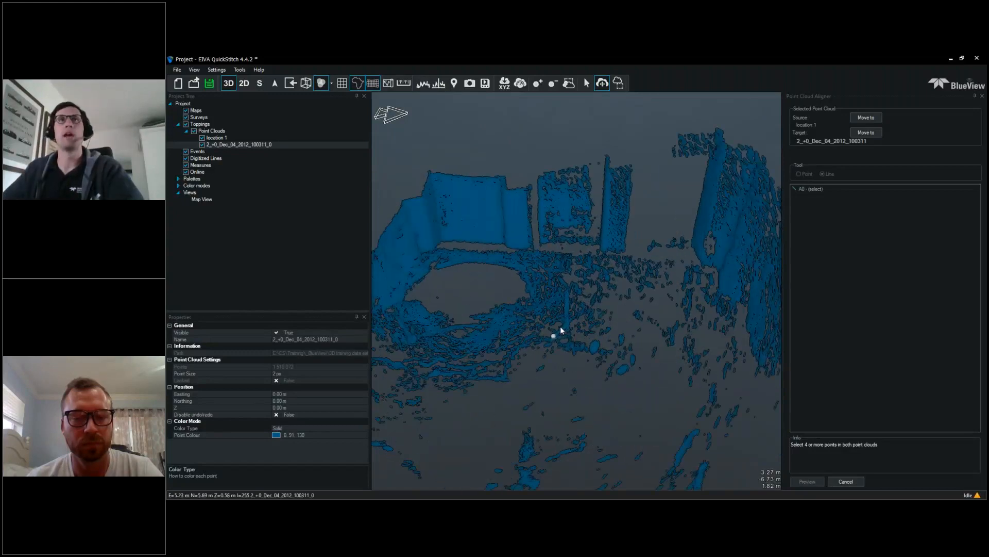
pyautogui.scroll(1, 561, 326)
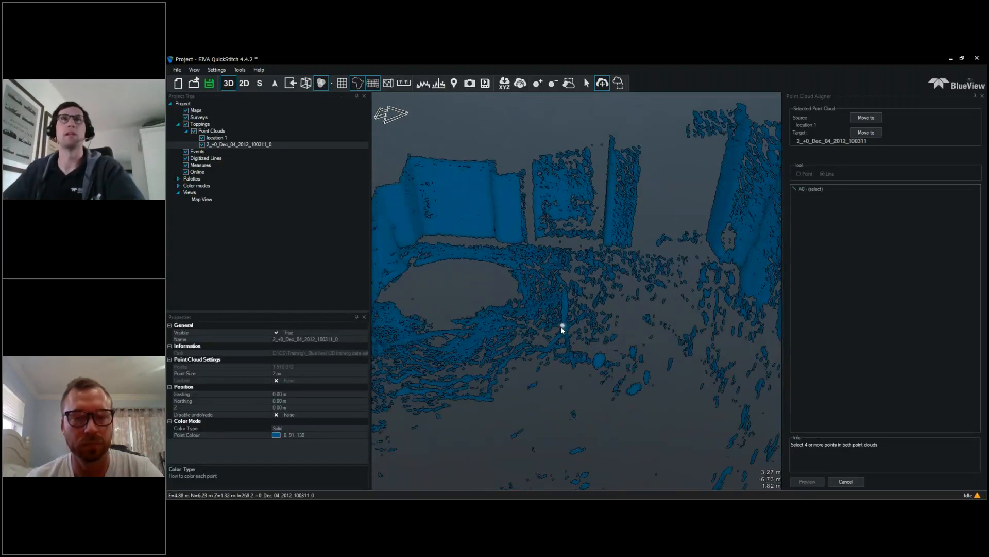
pyautogui.moveTo(561, 327); pyautogui.dragTo(501, 301)
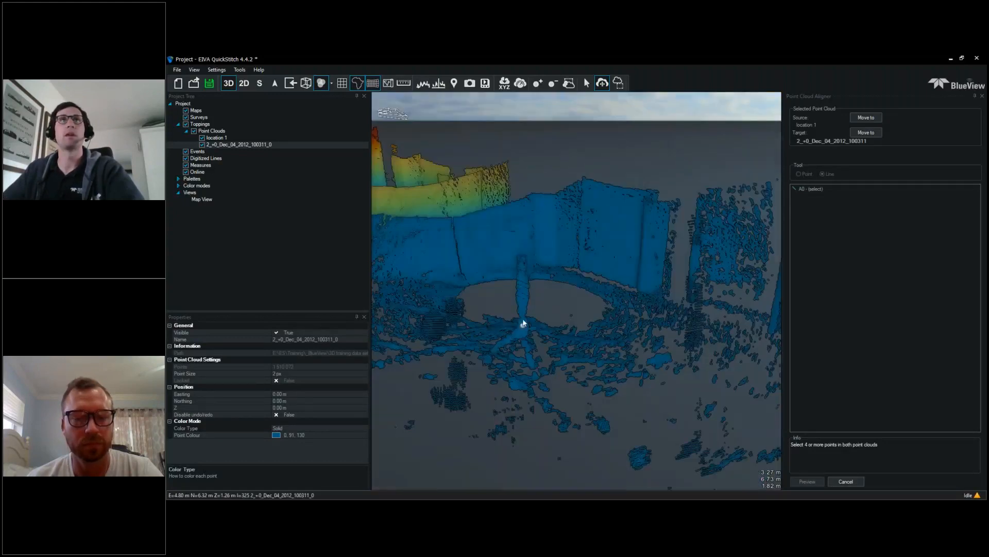
pyautogui.click(528, 271)
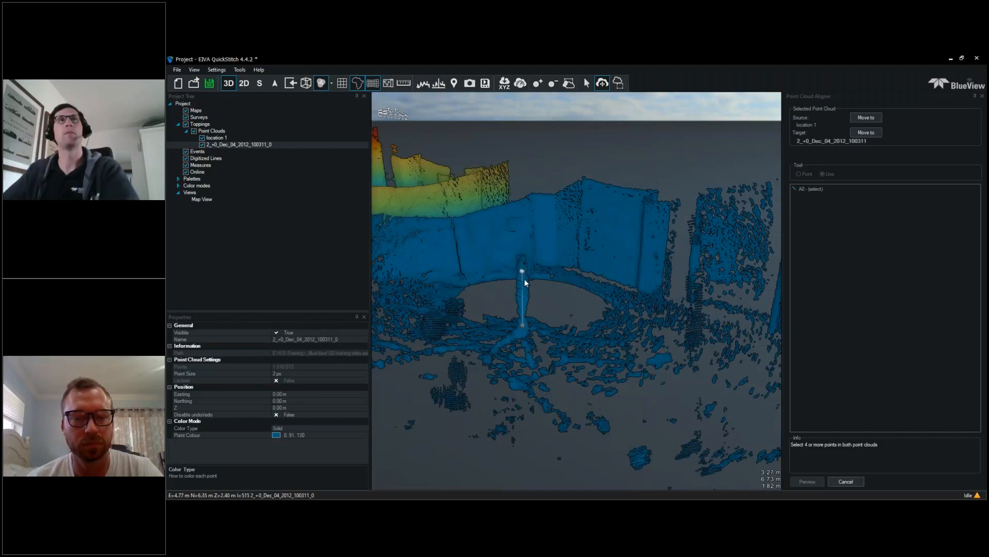
pyautogui.click(525, 280)
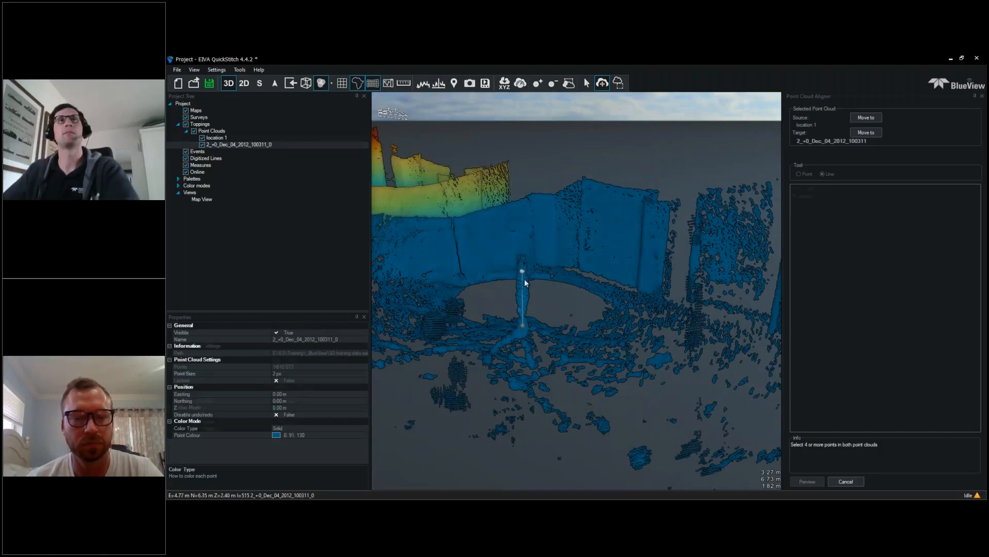
# Step: Switch the alignment tool to Point and mark the small object at the far edge of location 1's circular gap as source point A1
pyautogui.moveTo(519, 309); pyautogui.dragTo(581, 400, button='middle')
pyautogui.scroll(-4, 581, 400)
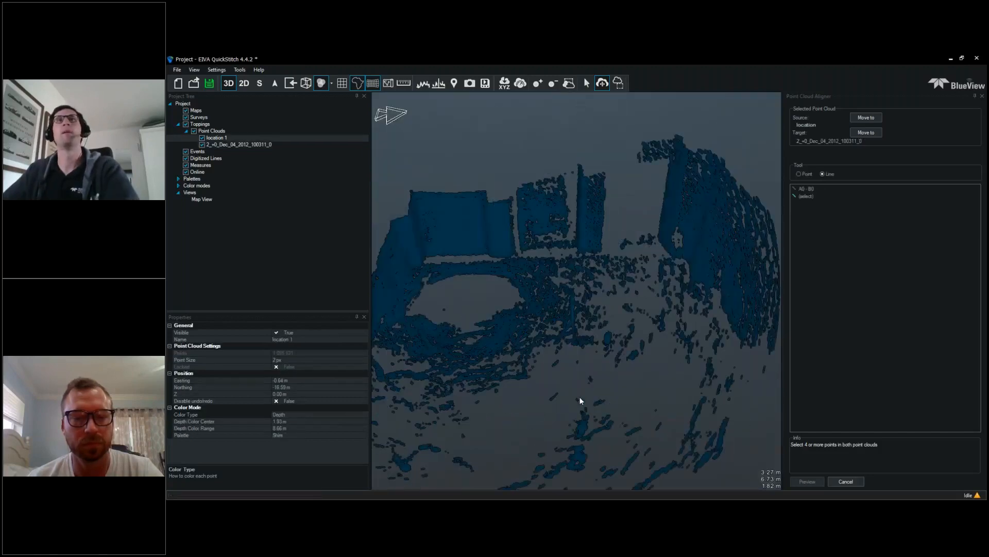
pyautogui.scroll(-3, 580, 400)
pyautogui.moveTo(513, 381); pyautogui.dragTo(631, 395)
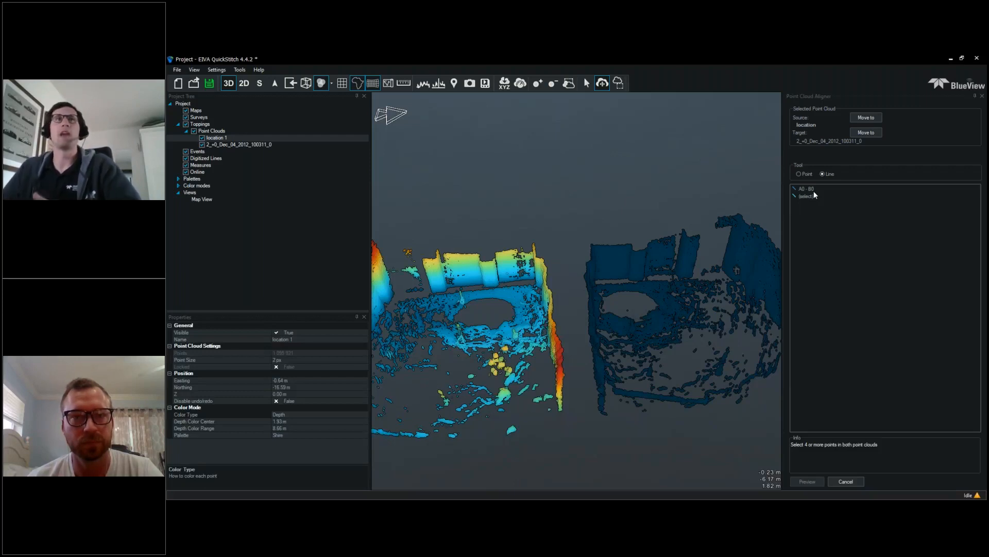
pyautogui.moveTo(547, 328); pyautogui.dragTo(586, 335, button='middle')
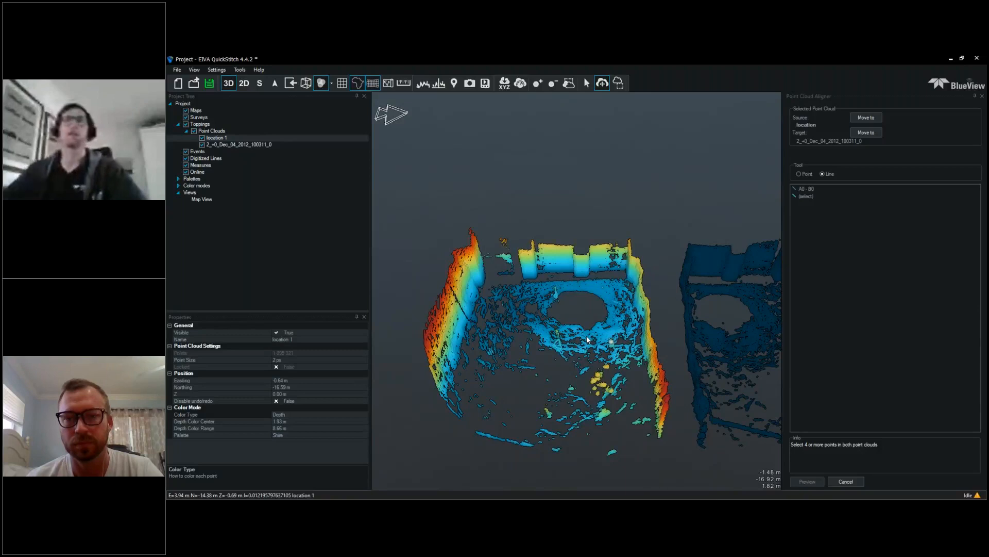
pyautogui.moveTo(587, 339); pyautogui.dragTo(728, 341, button='middle')
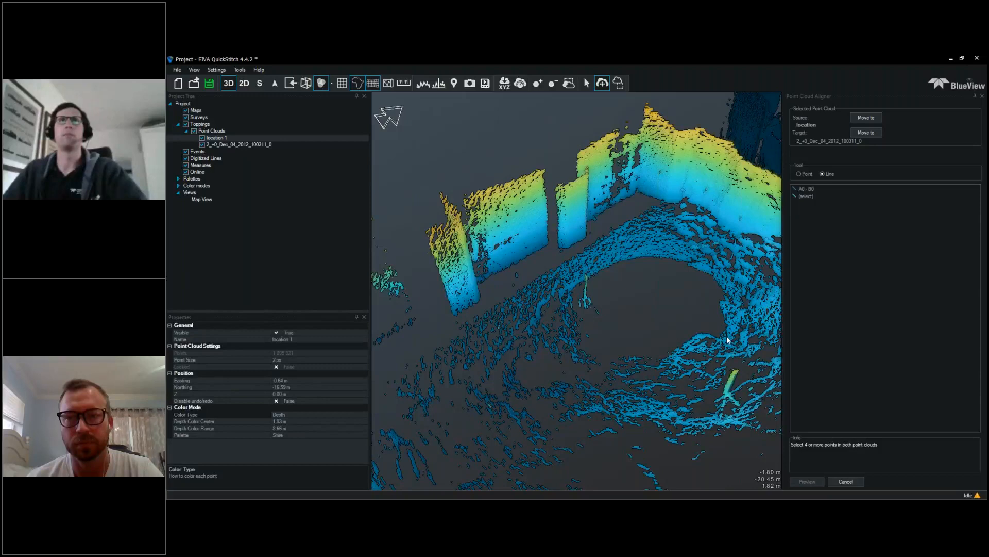
pyautogui.moveTo(727, 339); pyautogui.dragTo(647, 278)
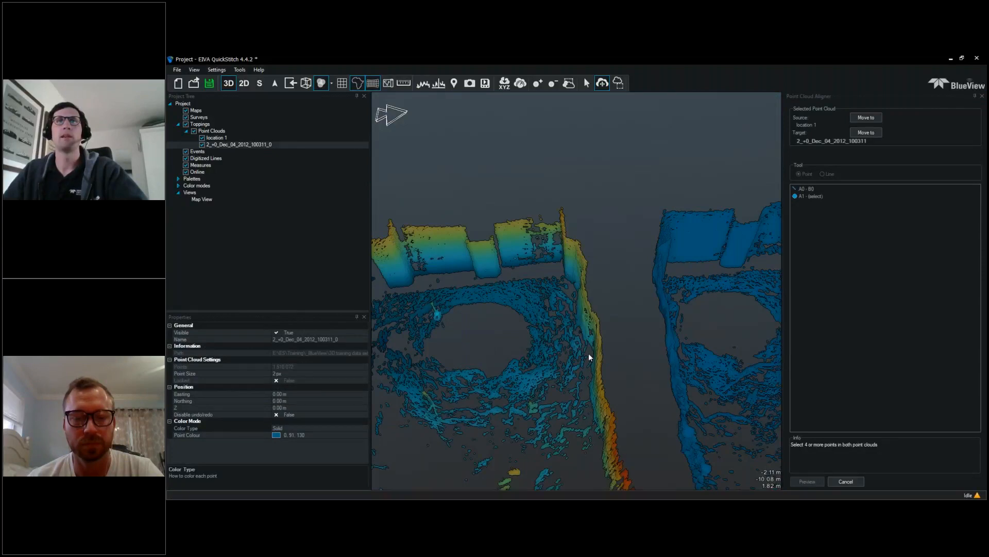
# Step: Mark the small object beside the circular gap in the 2_+0_Dec_04_2012_100311_0 cloud as the target point matching A1
pyautogui.moveTo(588, 353); pyautogui.dragTo(466, 348, button='middle')
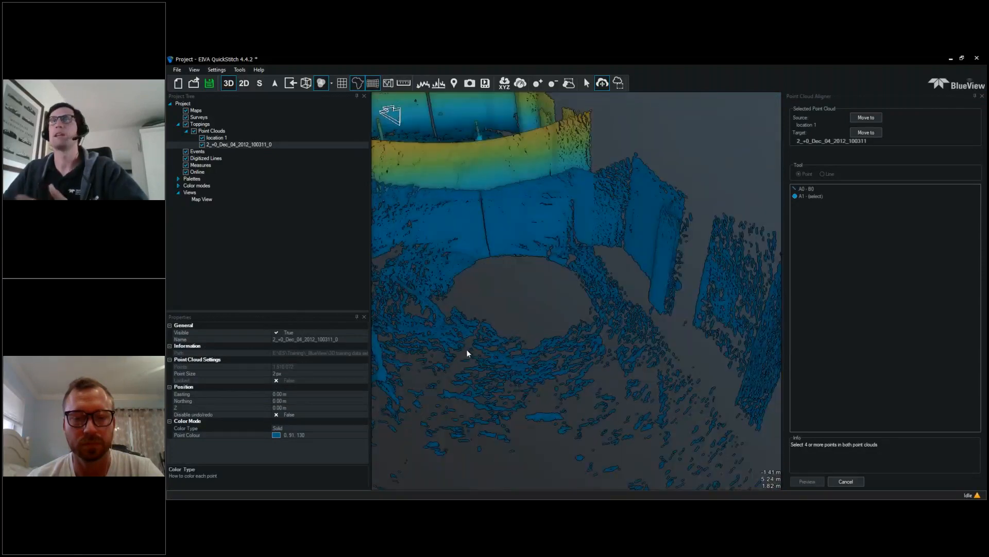
pyautogui.moveTo(465, 348); pyautogui.dragTo(567, 339, button='middle')
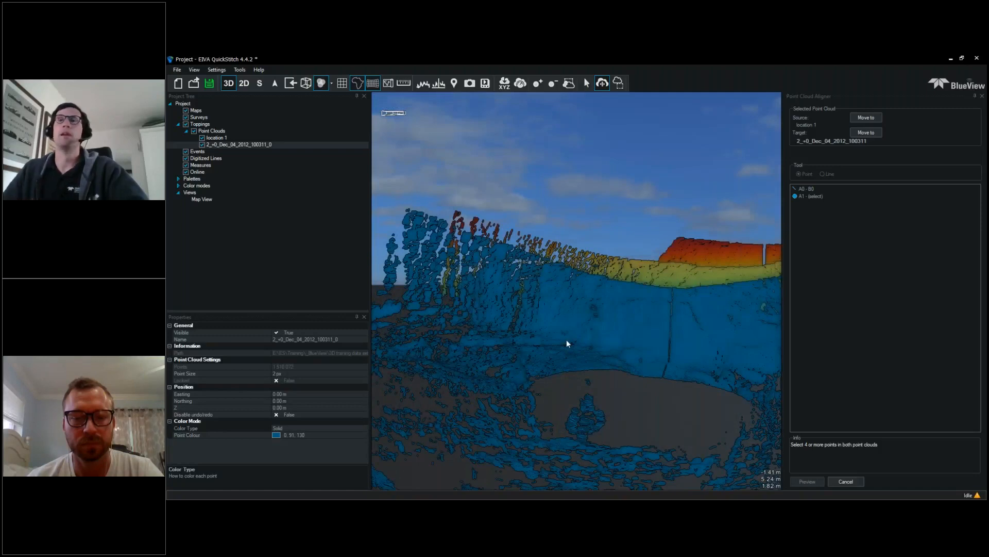
pyautogui.click(588, 401)
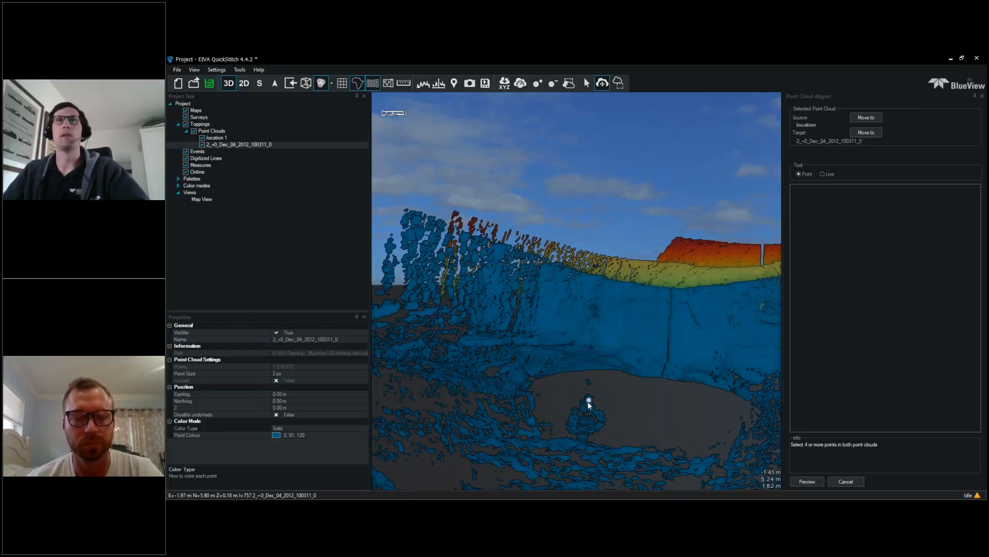
pyautogui.click(588, 401)
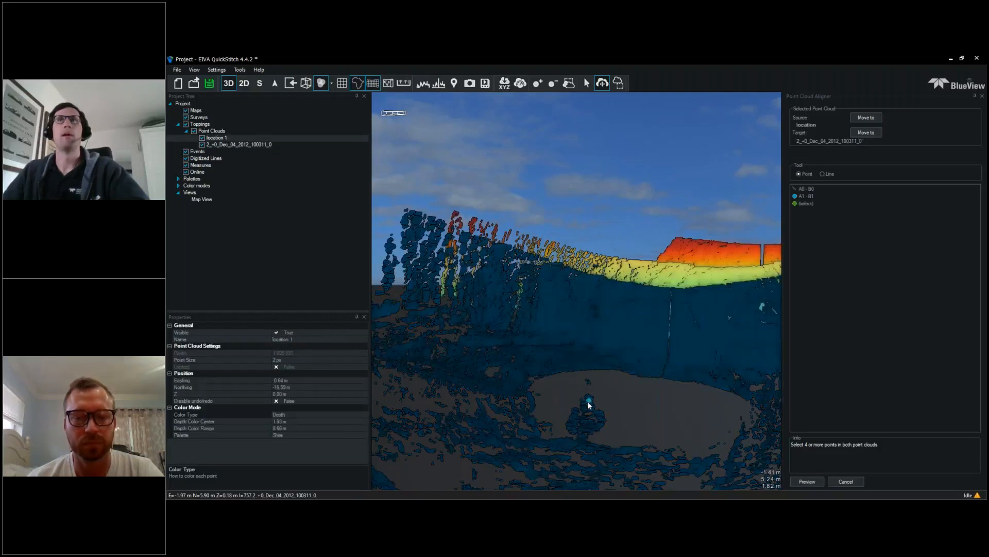
# Step: Examine the segmented back wall of location 1 in 3D and from above for another feature to match
pyautogui.moveTo(588, 402); pyautogui.dragTo(616, 406, button='middle')
pyautogui.scroll(-4, 616, 406)
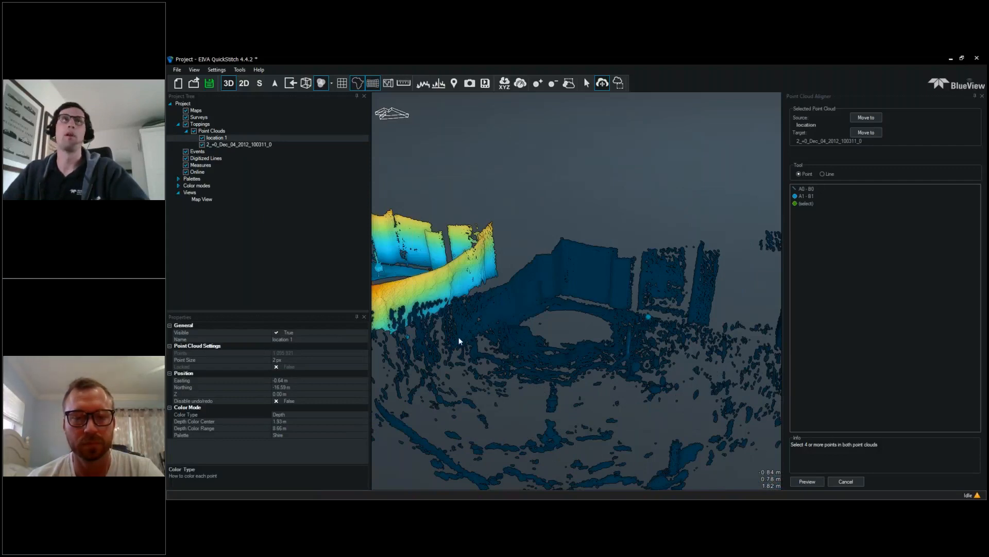
pyautogui.moveTo(459, 338); pyautogui.dragTo(605, 382)
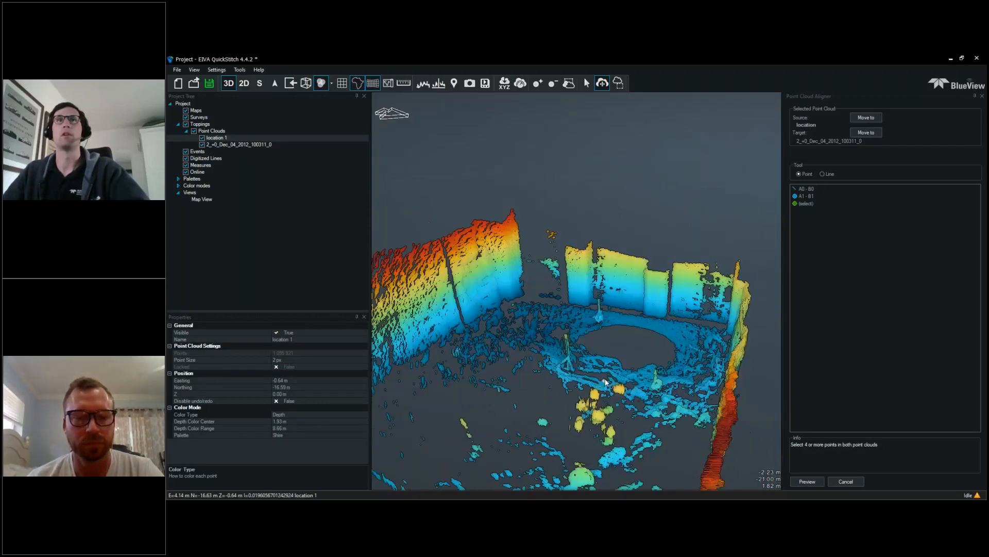
pyautogui.moveTo(605, 382); pyautogui.dragTo(640, 356, button='middle')
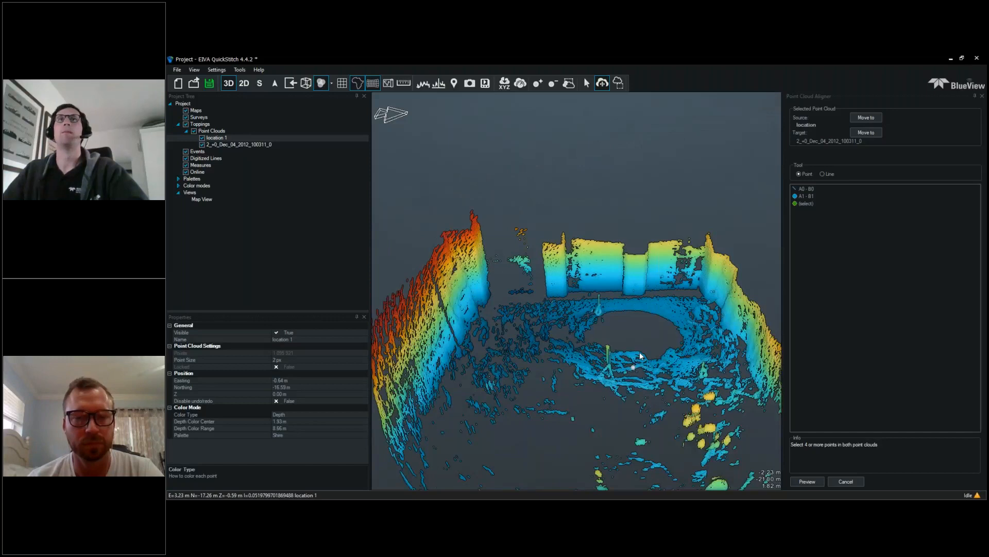
pyautogui.scroll(3, 643, 263)
pyautogui.moveTo(643, 264); pyautogui.dragTo(598, 335)
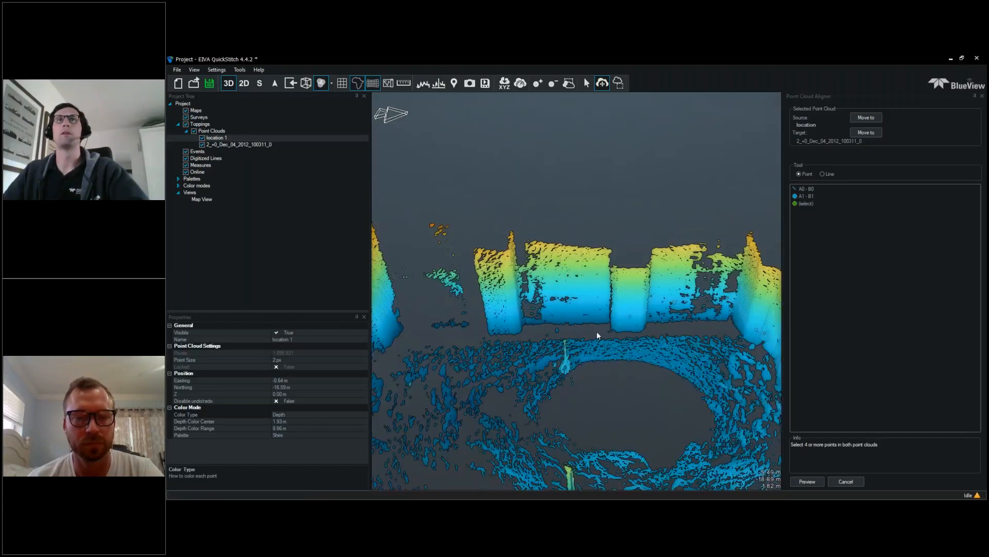
pyautogui.scroll(2, 617, 327)
pyautogui.scroll(2, 680, 376)
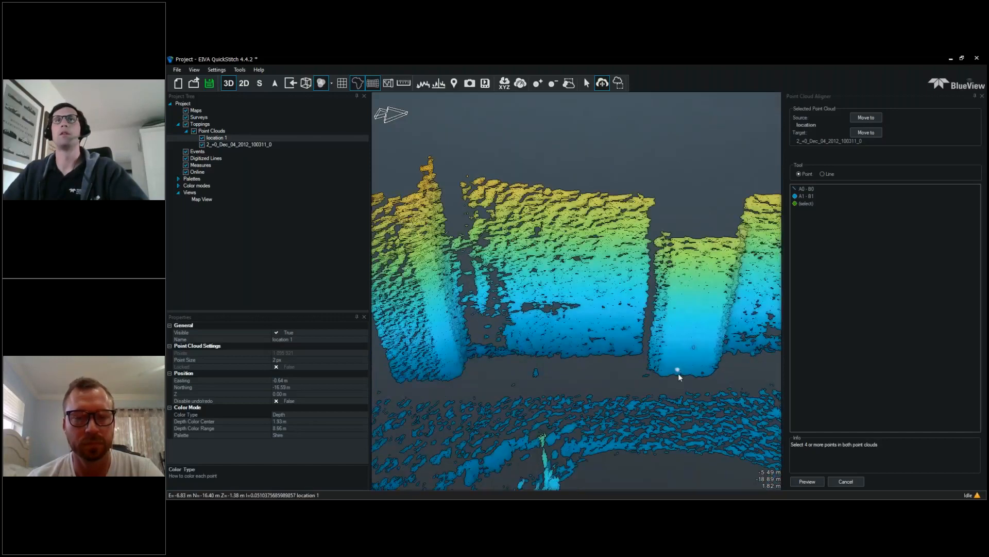
pyautogui.moveTo(678, 373); pyautogui.dragTo(461, 129, button='right')
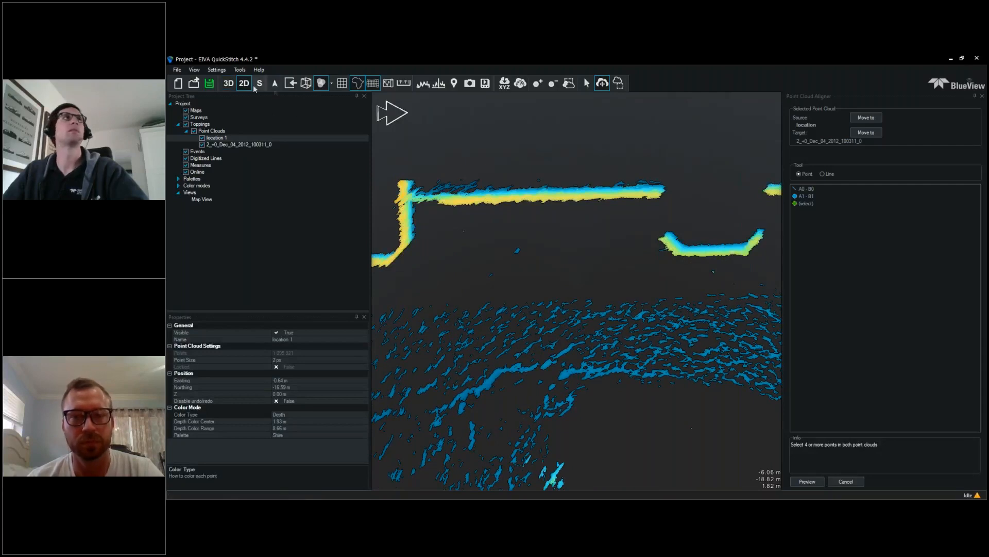
pyautogui.click(229, 83)
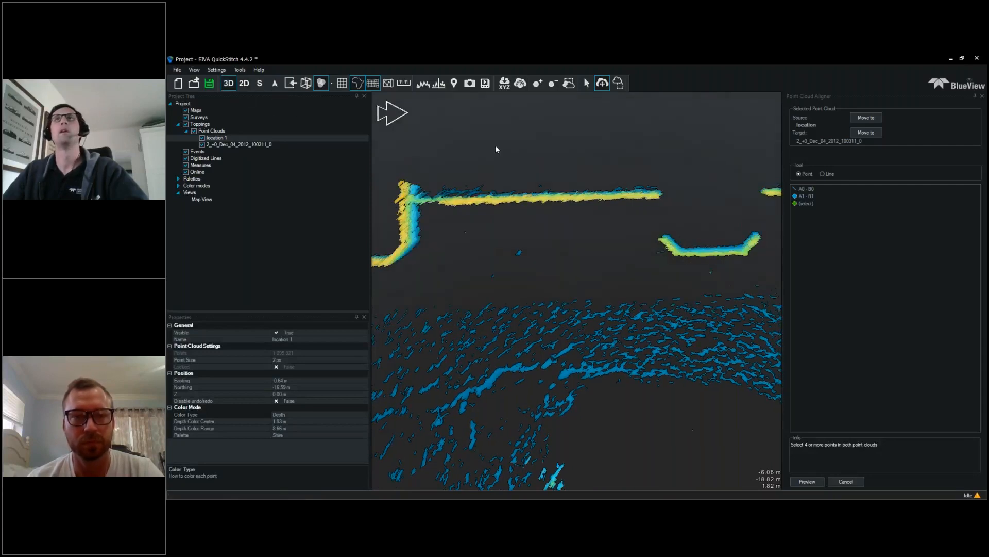
# Step: Switch the alignment tool to Line and mark the vertical edge of the narrow back-wall panel in location 1 as source line A2
pyautogui.click(823, 174)
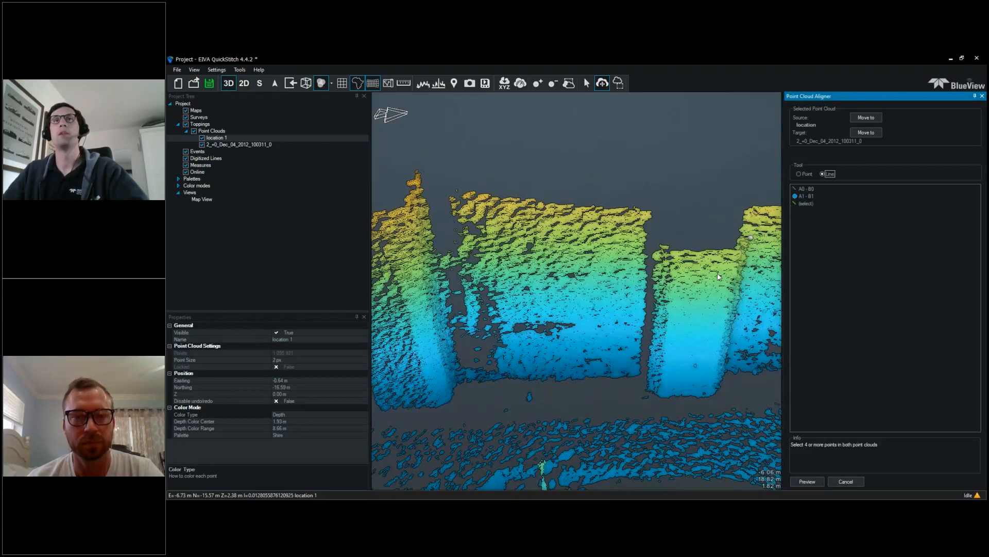
pyautogui.moveTo(719, 277); pyautogui.dragTo(749, 354)
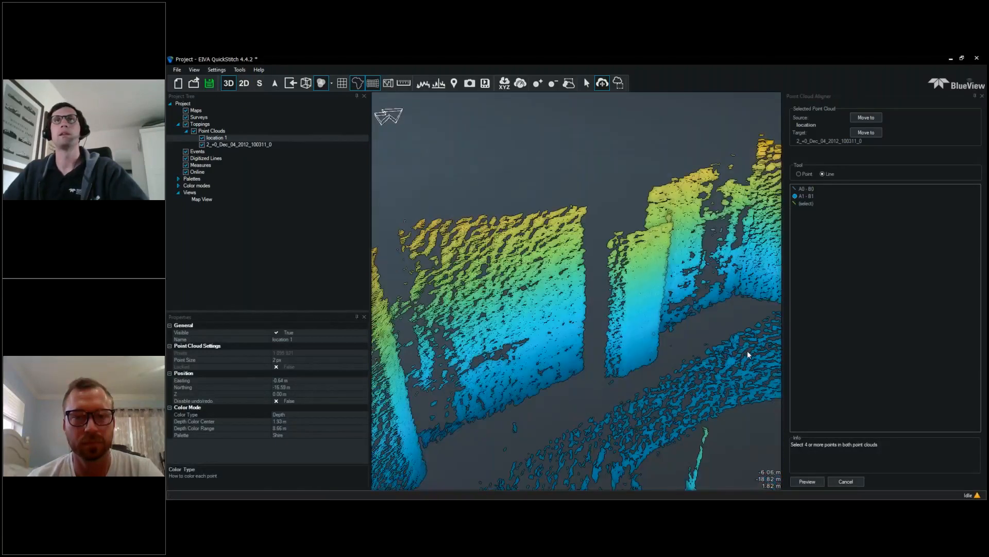
pyautogui.scroll(-3, 603, 359)
pyautogui.scroll(-5, 603, 360)
pyautogui.moveTo(603, 359); pyautogui.dragTo(495, 399)
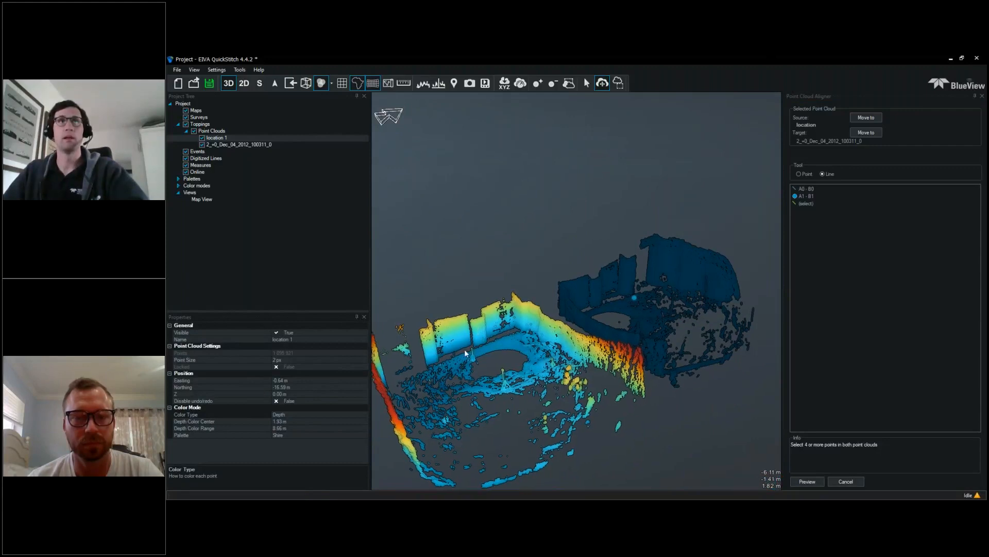
pyautogui.moveTo(465, 353); pyautogui.dragTo(538, 335)
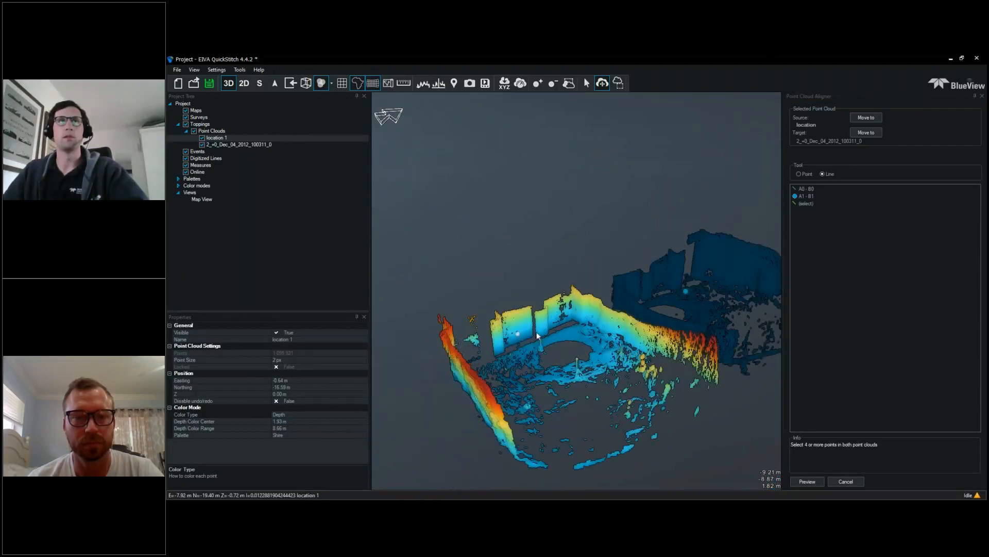
pyautogui.scroll(3, 537, 336)
pyautogui.scroll(3, 539, 401)
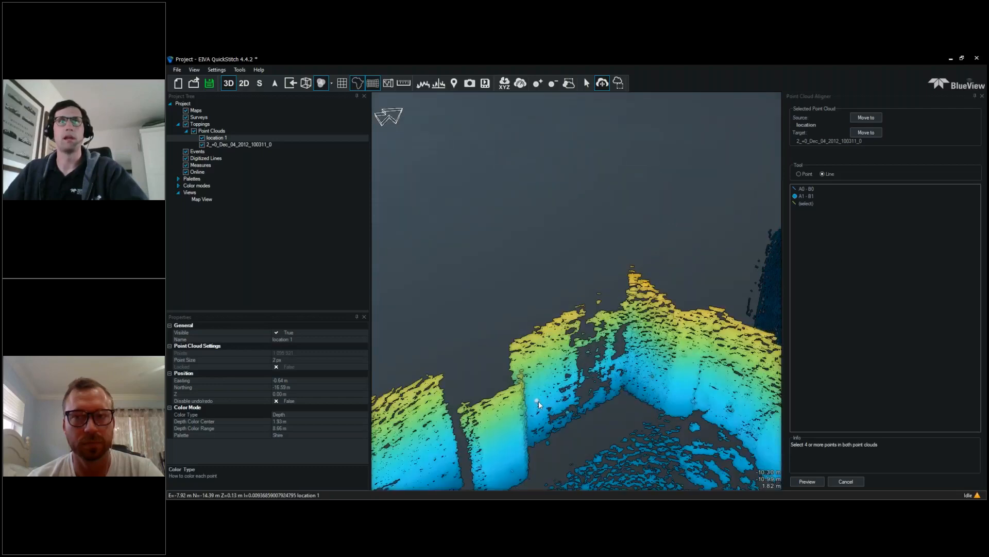
pyautogui.moveTo(539, 400); pyautogui.dragTo(580, 394)
pyautogui.click(581, 397)
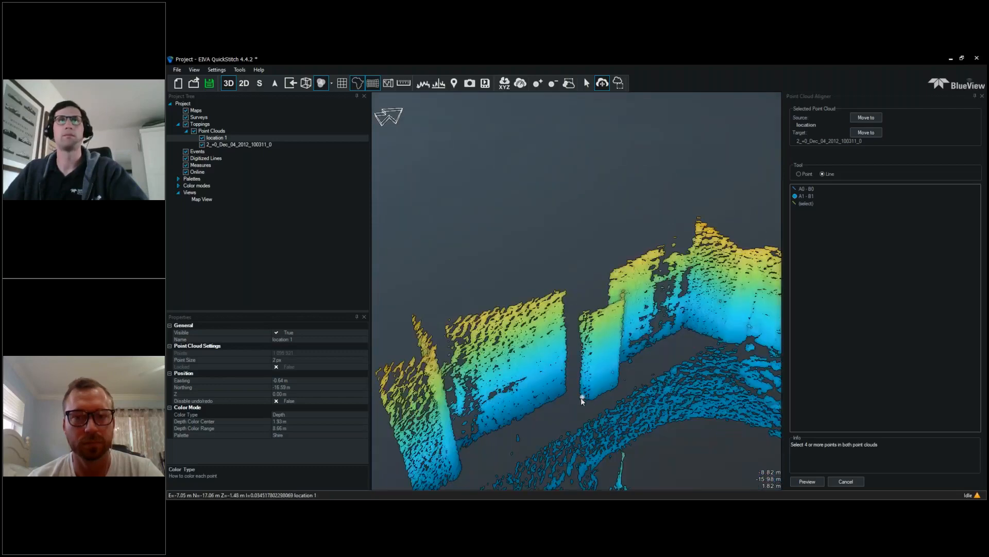
pyautogui.click(586, 347)
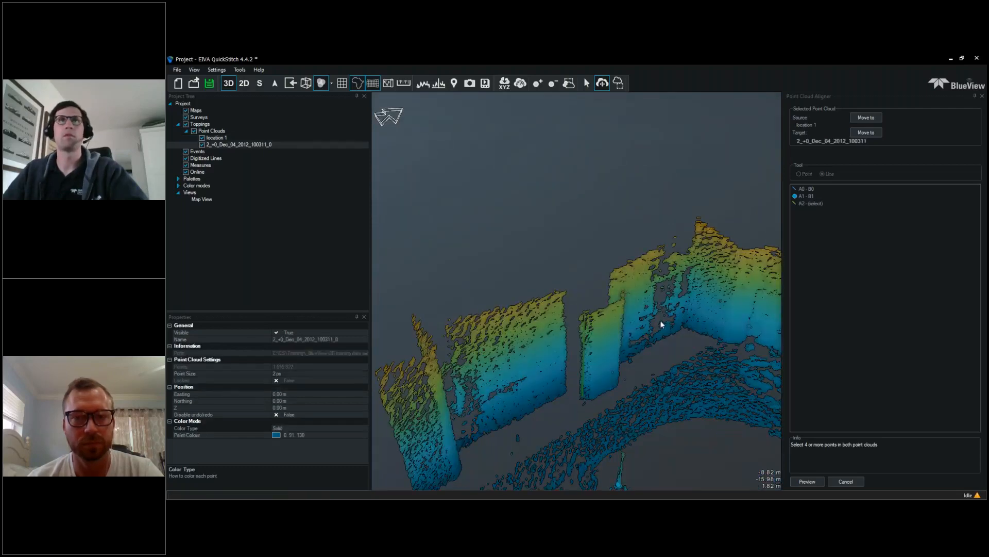
# Step: Mark a vertical line up the freestanding wall column in the 2_+0_Dec_04_2012_100311_0 cloud as the target for A2
pyautogui.moveTo(663, 317); pyautogui.dragTo(448, 414)
pyautogui.moveTo(716, 279); pyautogui.dragTo(526, 405)
pyautogui.moveTo(652, 297); pyautogui.dragTo(484, 435)
pyautogui.click(566, 402)
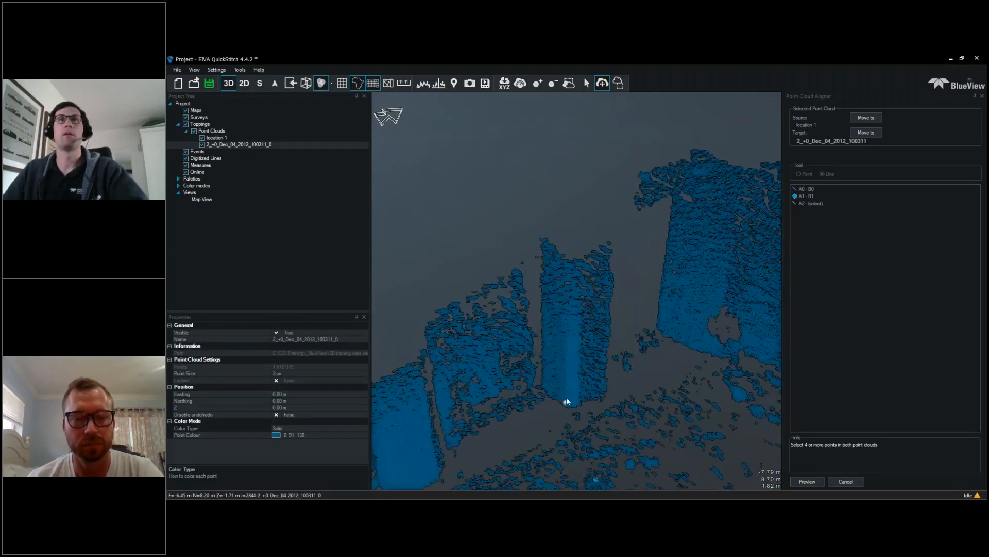
pyautogui.click(565, 312)
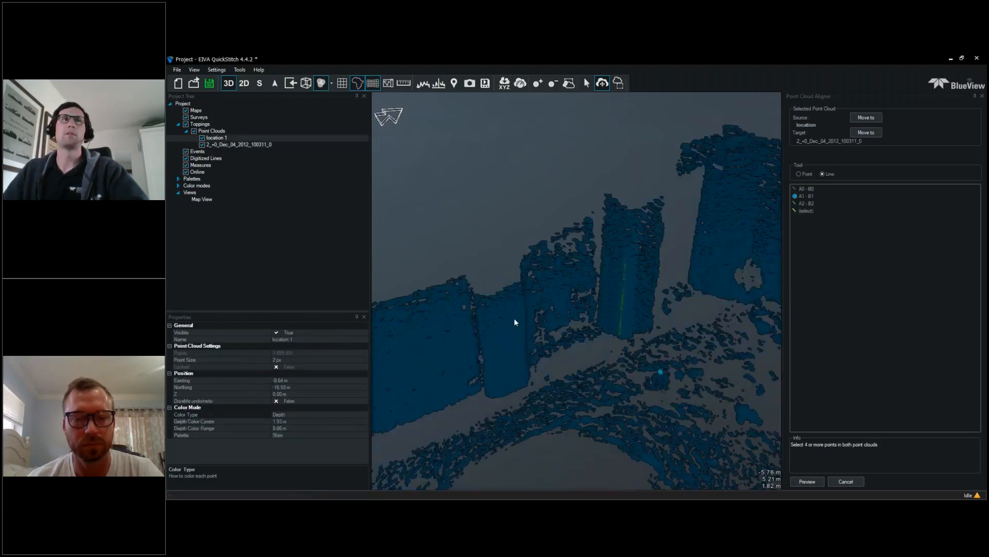
# Step: Mark a vertical line up the end column of location 1's back wall, beside the wall opening, as source line A3
pyautogui.scroll(-3, 515, 322)
pyautogui.moveTo(416, 342); pyautogui.dragTo(676, 261)
pyautogui.moveTo(675, 261)
pyautogui.mouseDown(button='right')
pyautogui.moveTo(568, 286)
pyautogui.moveTo(536, 338)
pyautogui.mouseUp(button='right')
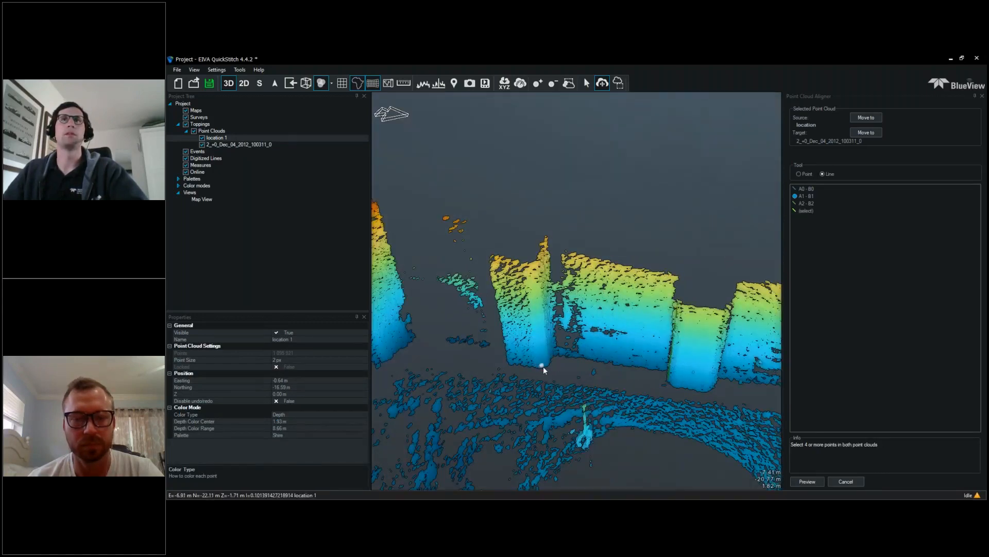
pyautogui.scroll(-5, 544, 369)
pyautogui.moveTo(531, 362)
pyautogui.mouseDown()
pyautogui.moveTo(512, 360)
pyautogui.moveTo(614, 387)
pyautogui.mouseUp()
pyautogui.scroll(3, 539, 370)
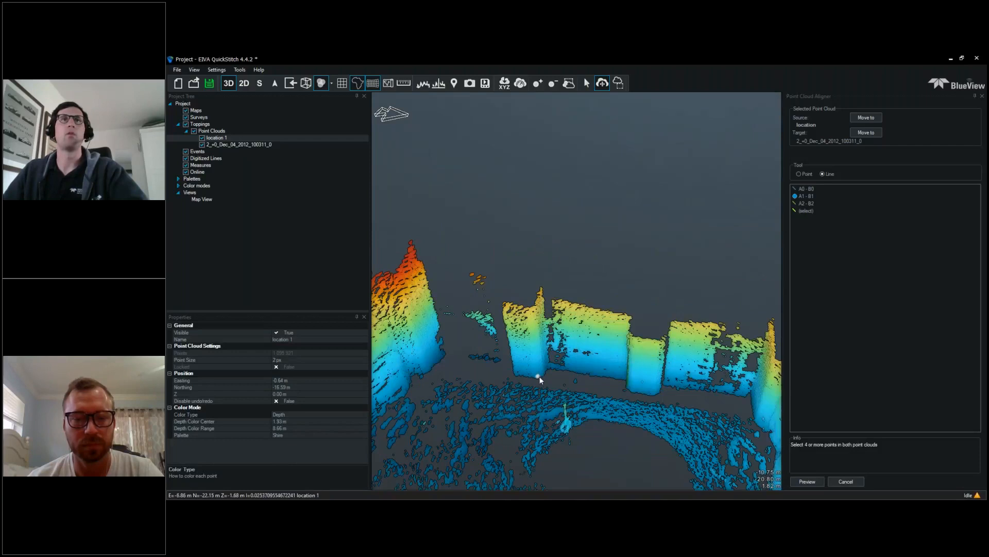
pyautogui.scroll(3, 540, 379)
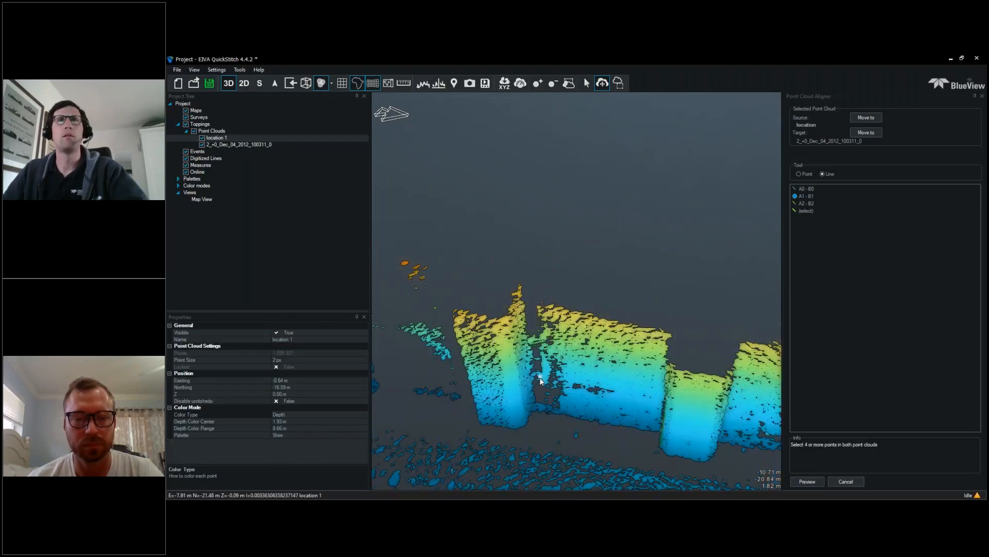
pyautogui.moveTo(540, 377); pyautogui.dragTo(573, 376)
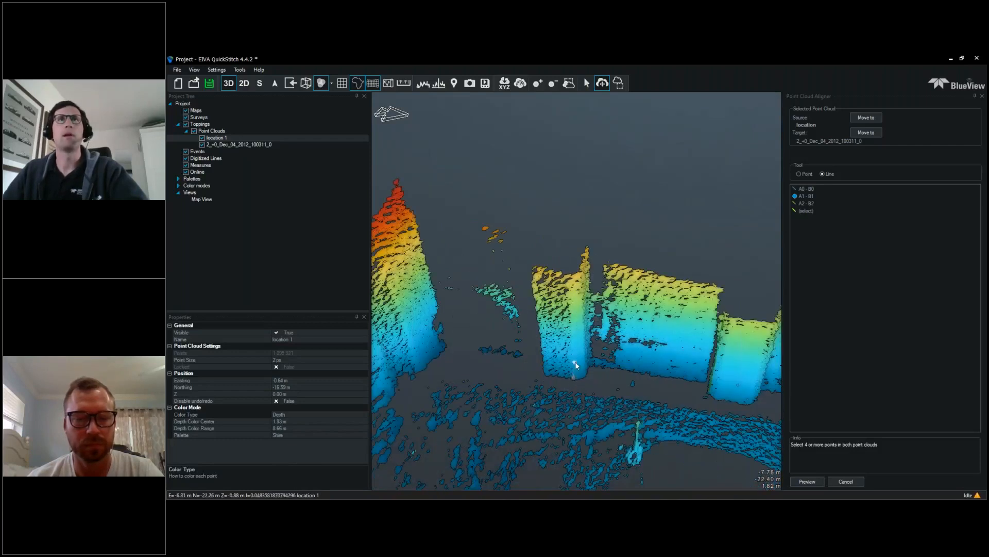
pyautogui.click(569, 293)
# Step: Mark a vertical line up the narrow wall panel's edge beside the gap in the 2_+0_Dec_04_2012_100311_0 cloud as the target for A3
pyautogui.scroll(-5, 627, 358)
pyautogui.moveTo(627, 358); pyautogui.dragTo(391, 351)
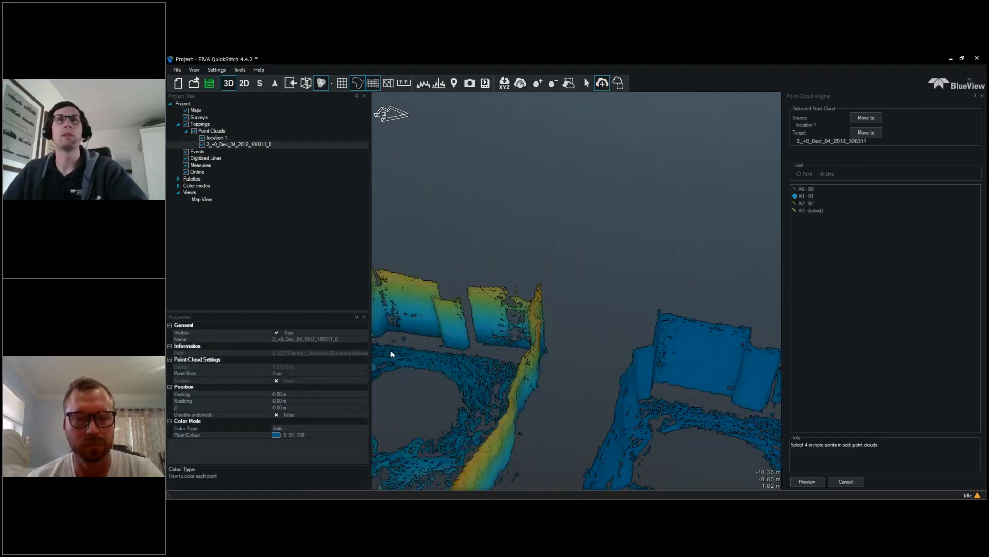
pyautogui.scroll(5, 533, 385)
pyautogui.moveTo(548, 371); pyautogui.dragTo(549, 357)
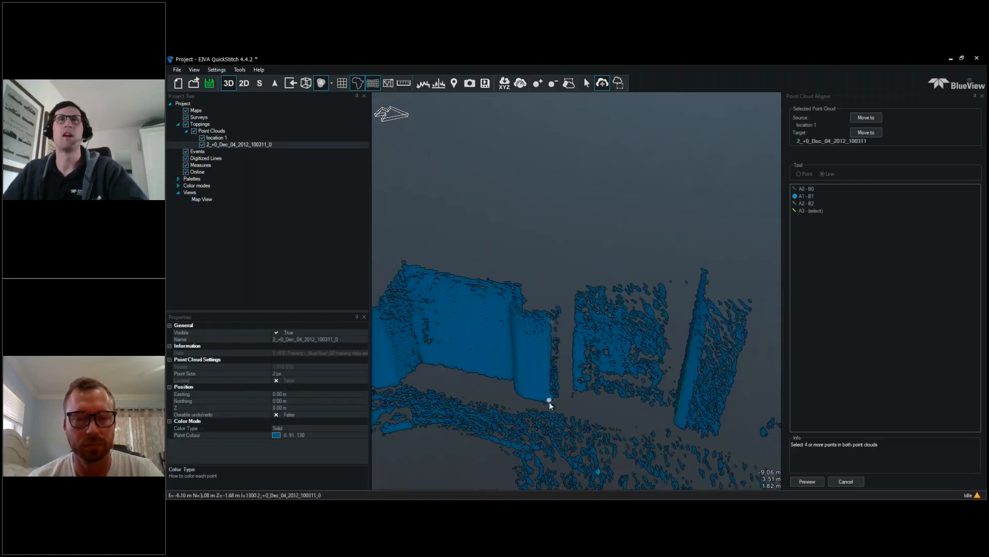
pyautogui.click(548, 401)
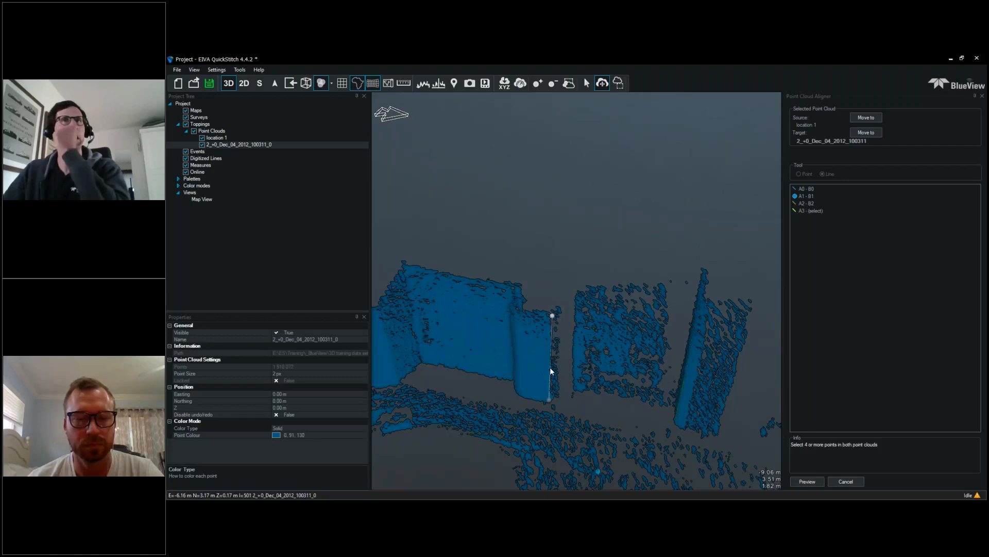
pyautogui.click(552, 315)
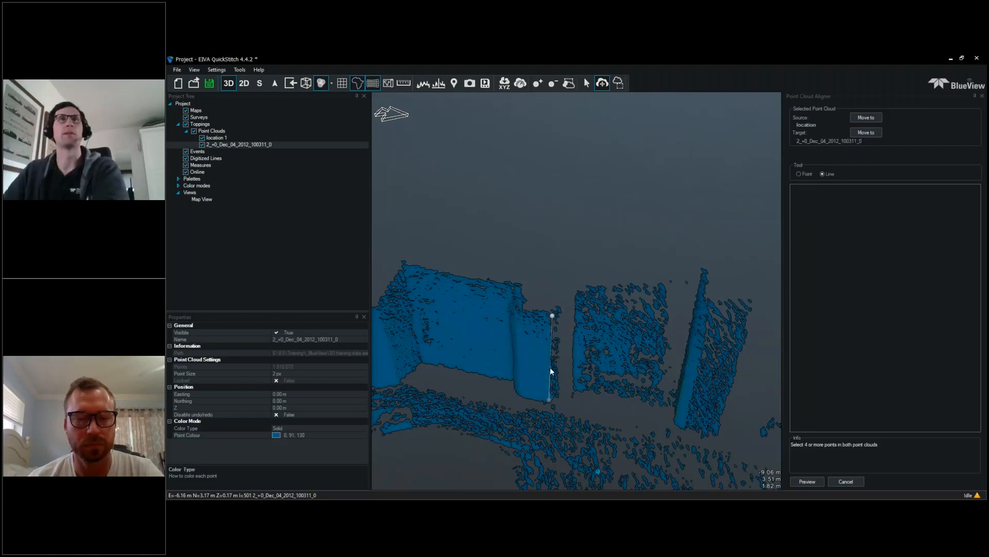
# Step: Mark a horizontal line along the bottom edge of the end column of location 1's back wall as source line A4
pyautogui.moveTo(538, 369); pyautogui.dragTo(513, 317)
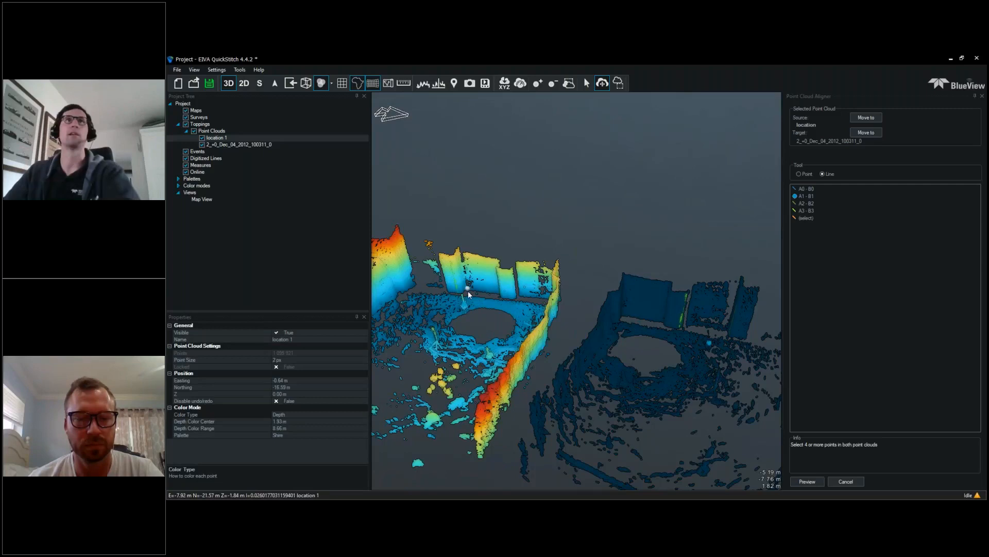
pyautogui.moveTo(471, 291); pyautogui.dragTo(557, 354)
pyautogui.scroll(5, 535, 352)
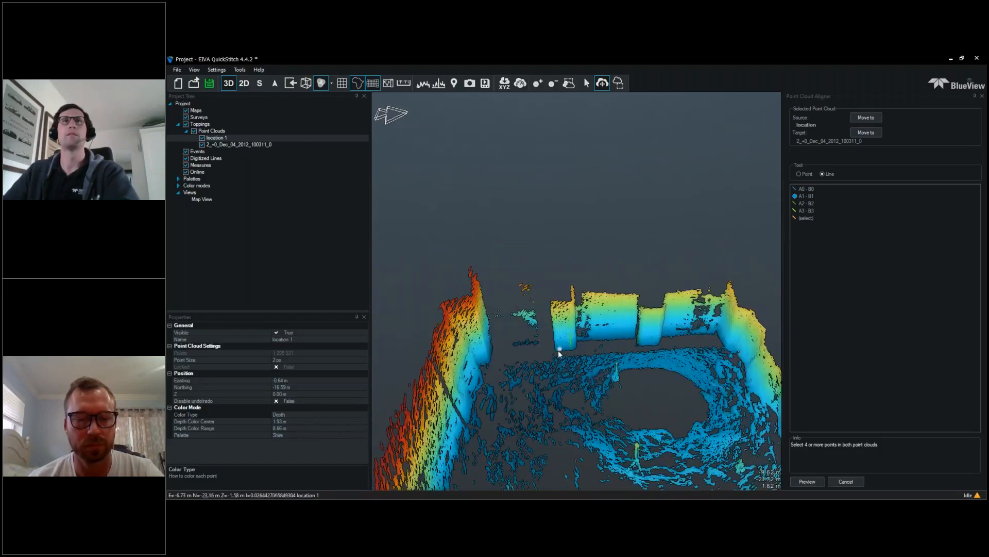
pyautogui.scroll(5, 557, 356)
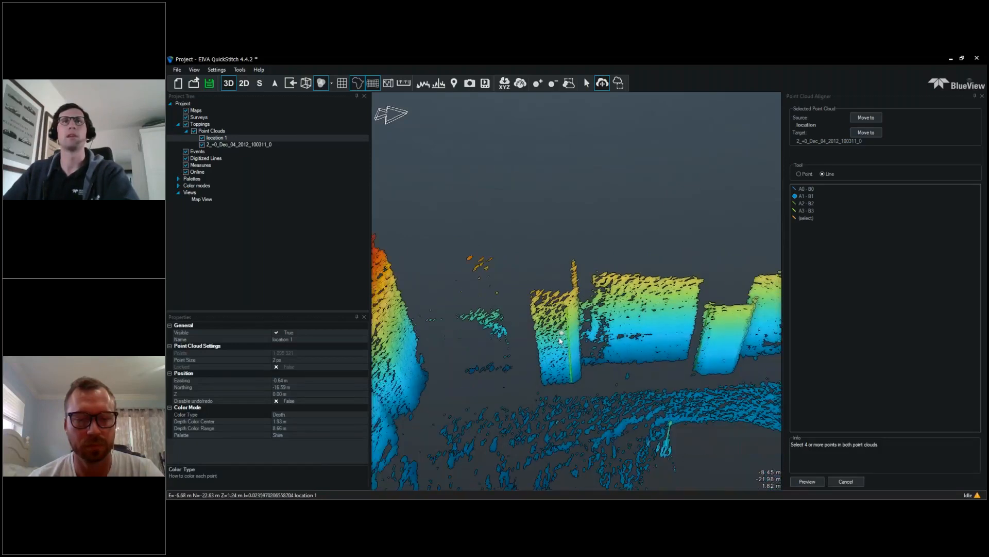
pyautogui.click(543, 384)
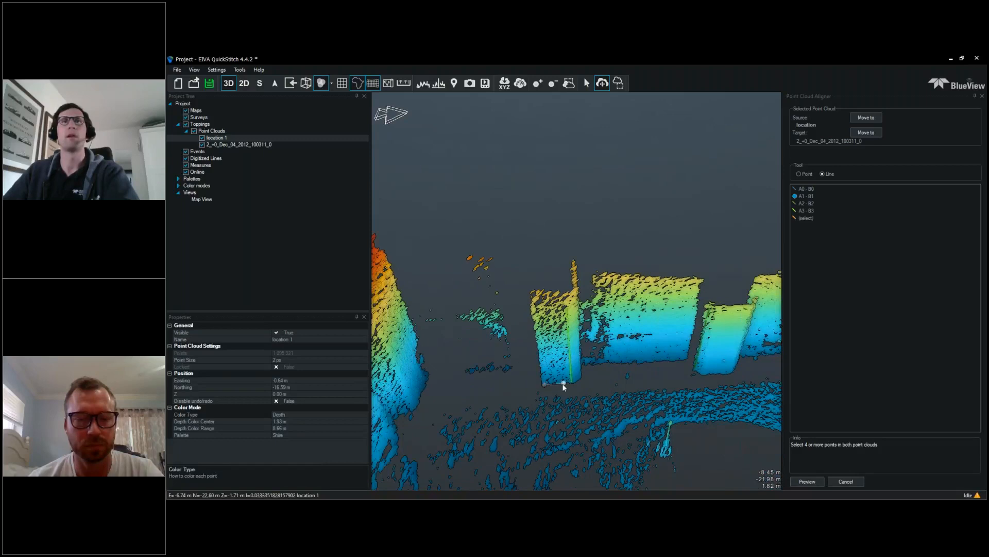
pyautogui.click(573, 382)
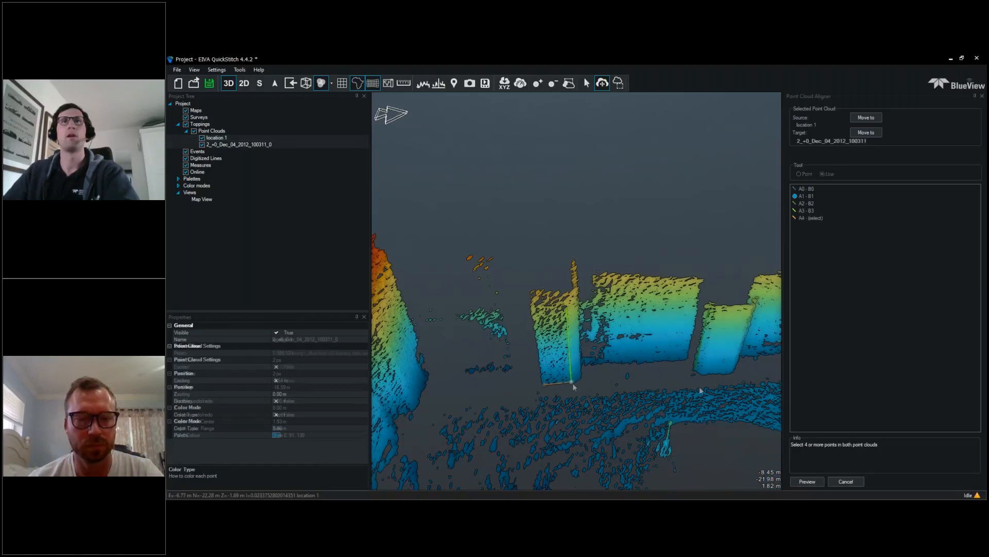
# Step: Mark the bottom edge of the narrow wall panel in the 2_+0_Dec_04_2012_100311_0 cloud as the target for A4
pyautogui.moveTo(679, 390); pyautogui.dragTo(438, 378)
pyautogui.moveTo(763, 379)
pyautogui.mouseDown()
pyautogui.moveTo(607, 374)
pyautogui.moveTo(573, 408)
pyautogui.moveTo(571, 400)
pyautogui.mouseUp()
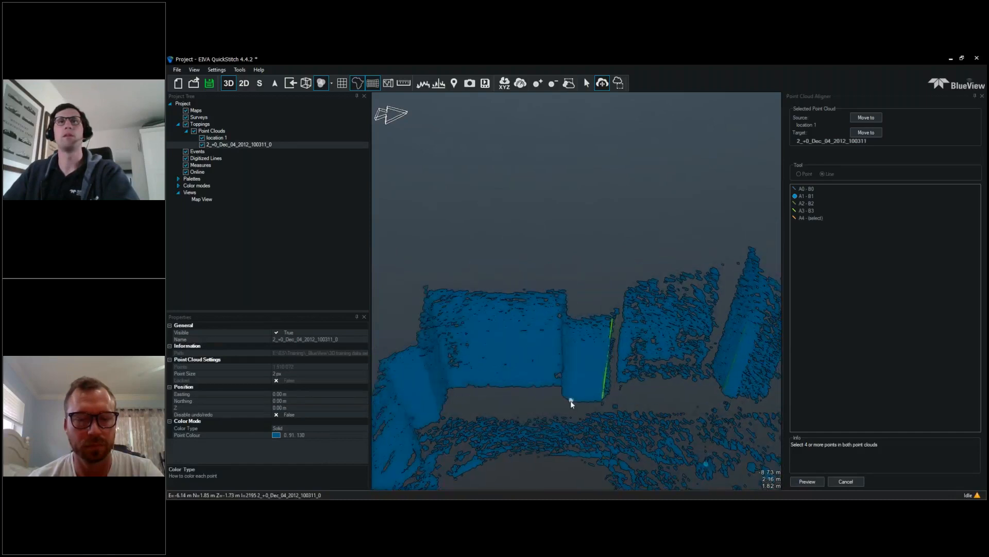
pyautogui.click(572, 401)
pyautogui.click(594, 400)
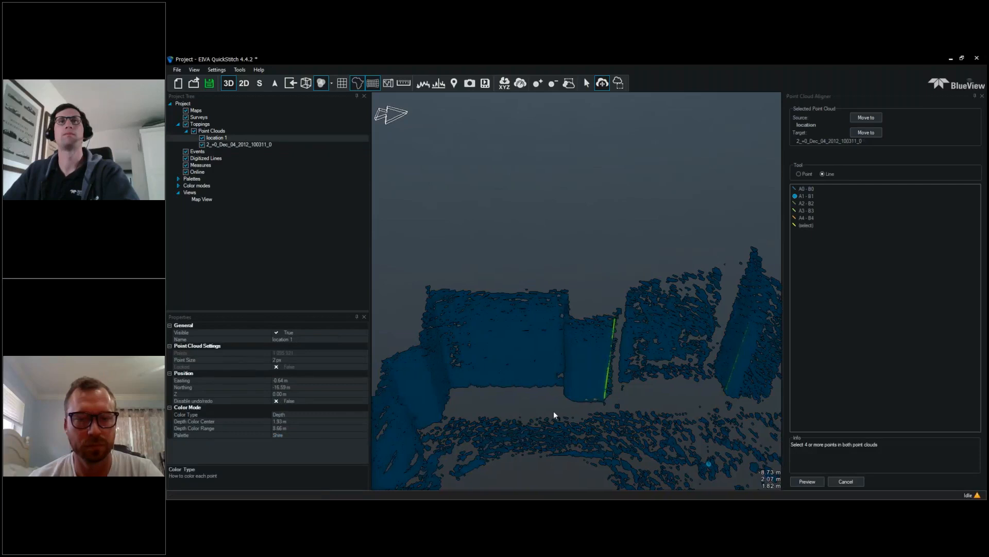
# Step: Mark a line down the lower section of the tripod's vertical pole in location 1, from the leg junction to the floor, as source line A5
pyautogui.moveTo(470, 377); pyautogui.dragTo(598, 322)
pyautogui.moveTo(424, 379); pyautogui.dragTo(498, 351)
pyautogui.scroll(-1, 485, 388)
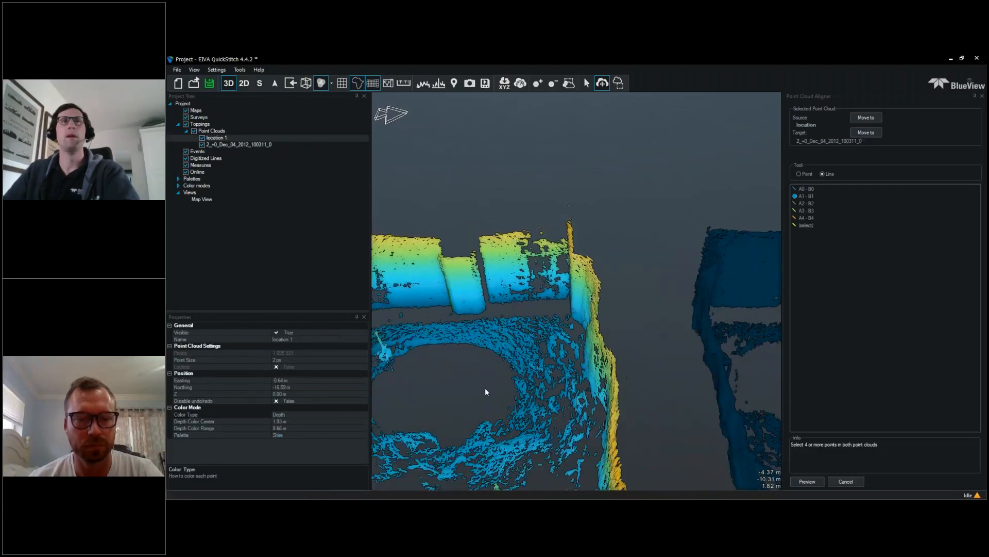
pyautogui.moveTo(485, 388); pyautogui.dragTo(668, 272)
pyautogui.scroll(-1, 668, 272)
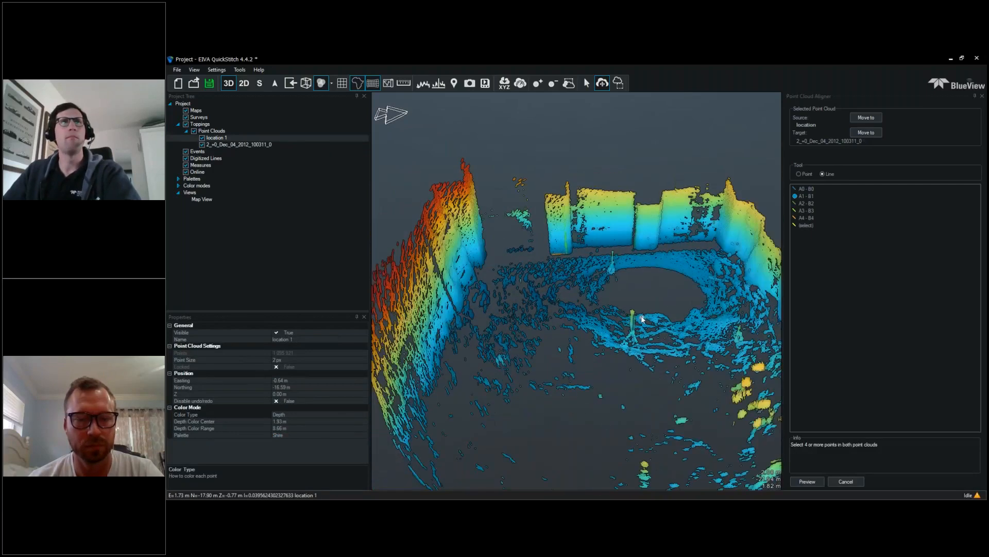
pyautogui.moveTo(661, 357); pyautogui.dragTo(623, 372)
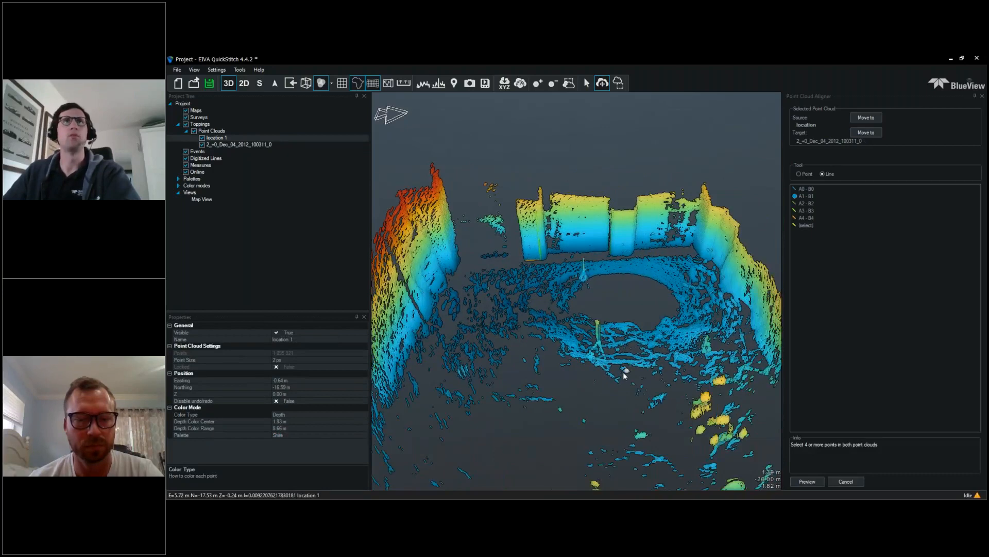
pyautogui.moveTo(623, 372); pyautogui.dragTo(398, 318, button='right')
pyautogui.scroll(3, 542, 298)
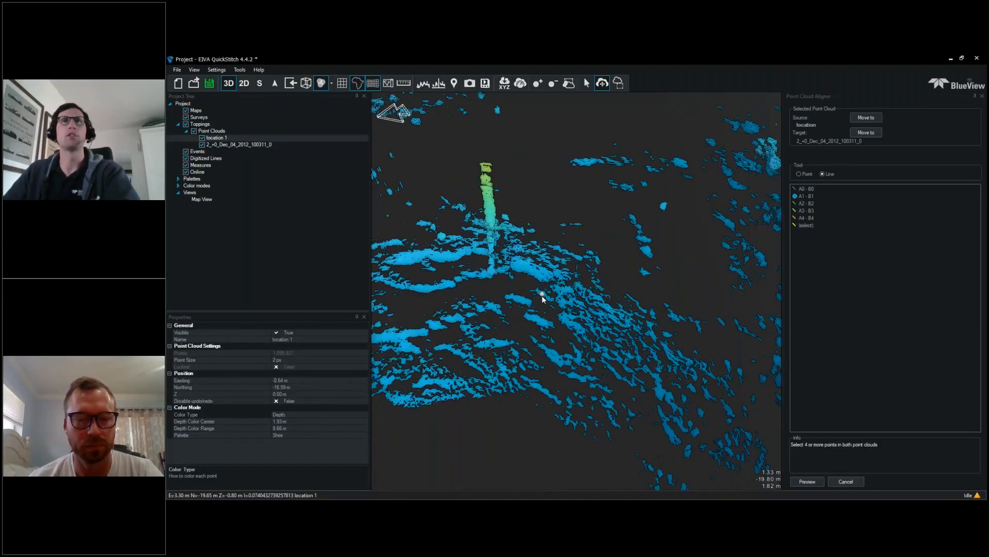
pyautogui.moveTo(543, 298); pyautogui.dragTo(683, 368)
pyautogui.moveTo(682, 369); pyautogui.dragTo(638, 271, button='right')
pyautogui.click(600, 364)
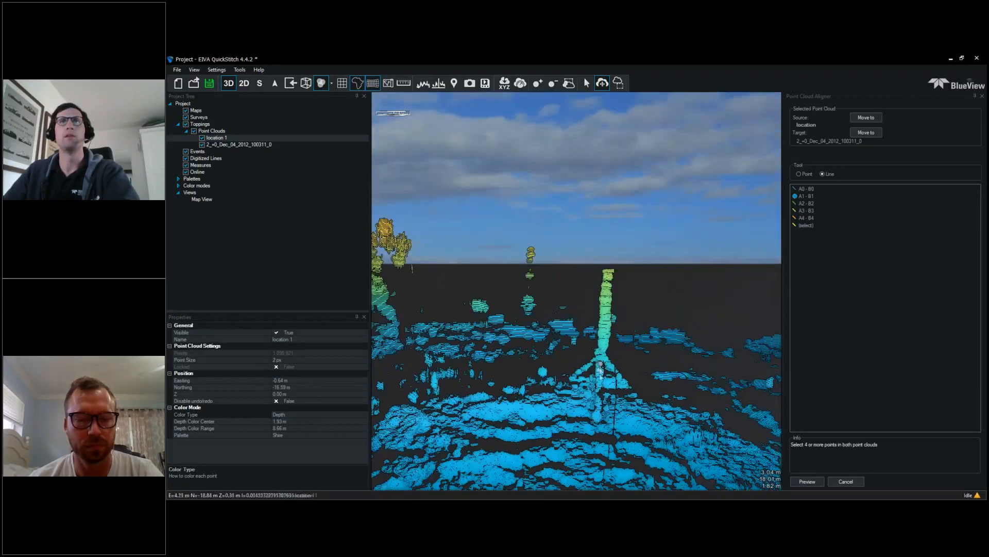
pyautogui.click(596, 420)
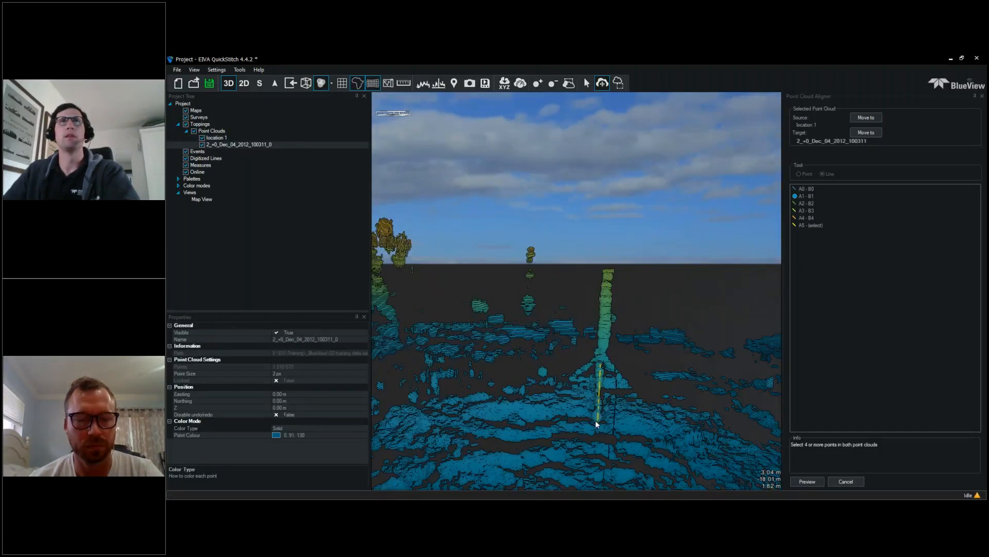
# Step: Mark a line down the lower section of the matching tripod pole in the 2_+0_Dec_04_2012_100311_0 cloud as the target for A5
pyautogui.moveTo(596, 421); pyautogui.dragTo(525, 370)
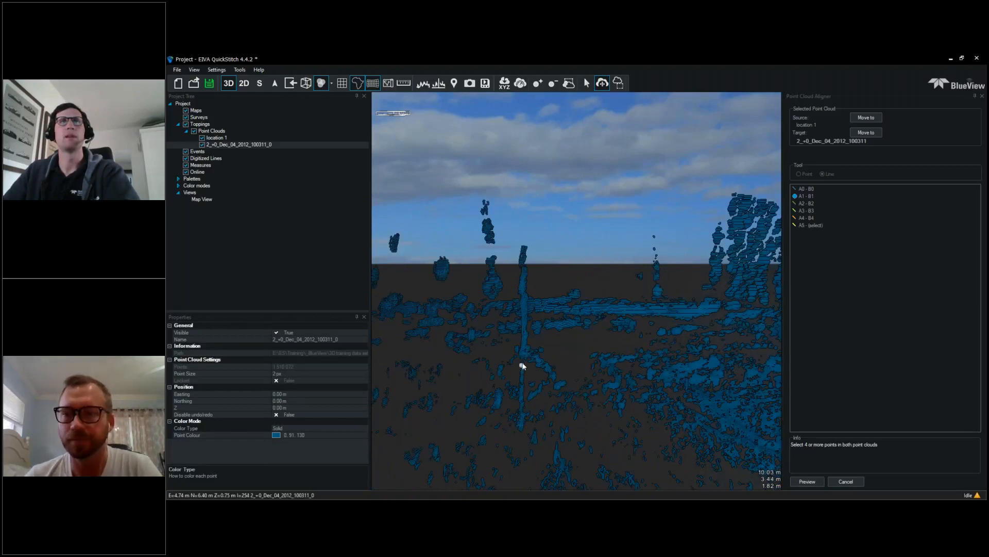
pyautogui.click(522, 366)
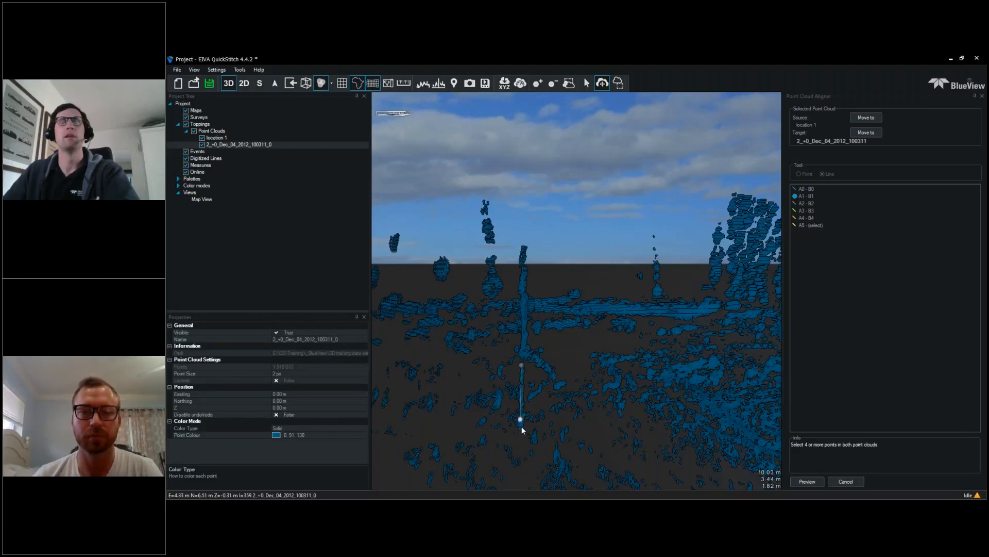
pyautogui.click(522, 425)
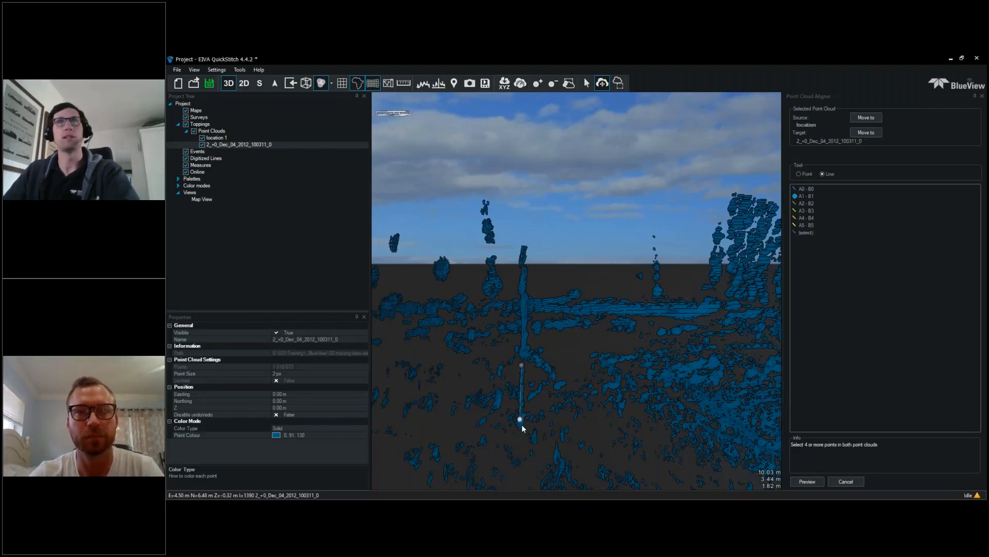
# Step: Preview the alignment of location 1 to the 2_+0_Dec_04_2012_100311_0 cloud using the matched pairs A0 to A5
pyautogui.moveTo(521, 424); pyautogui.dragTo(516, 384)
pyautogui.scroll(-5, 516, 384)
pyautogui.scroll(-3, 497, 380)
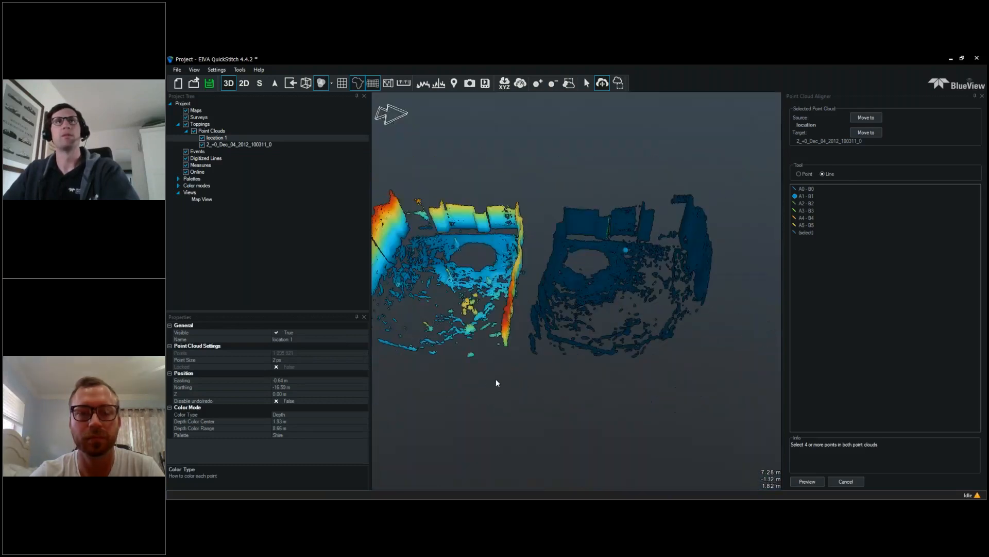
pyautogui.scroll(2, 496, 378)
pyautogui.scroll(2, 516, 378)
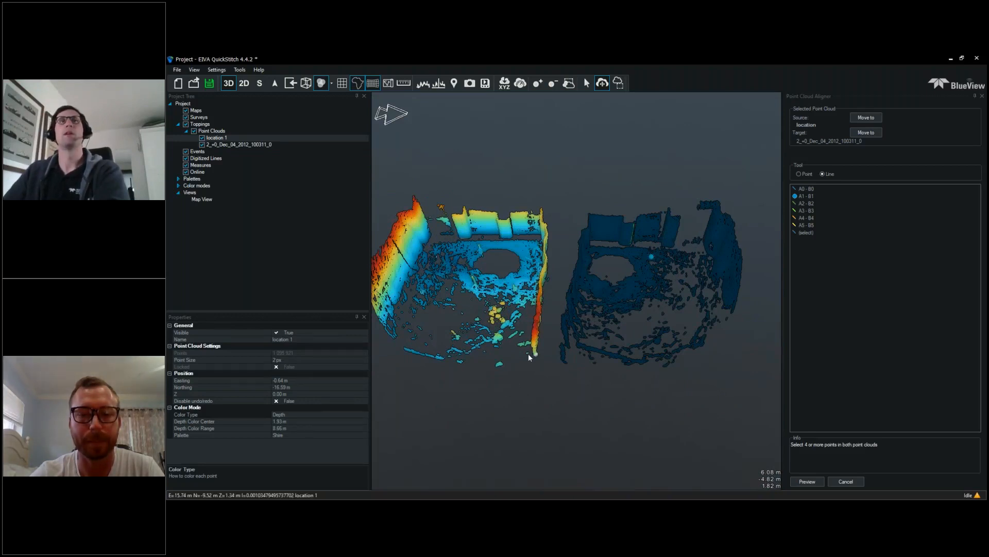
pyautogui.scroll(-1, 527, 340)
pyautogui.scroll(-2, 527, 336)
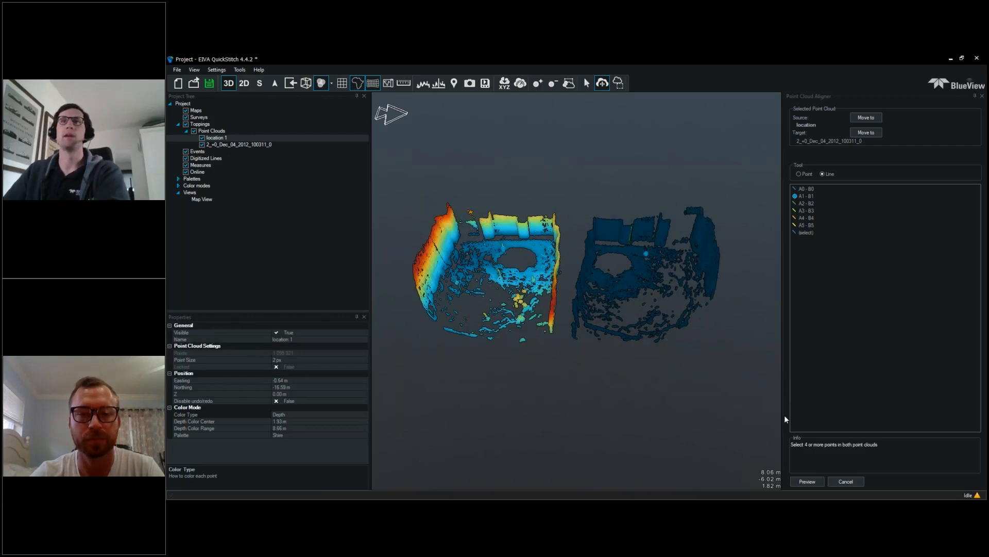
pyautogui.click(813, 483)
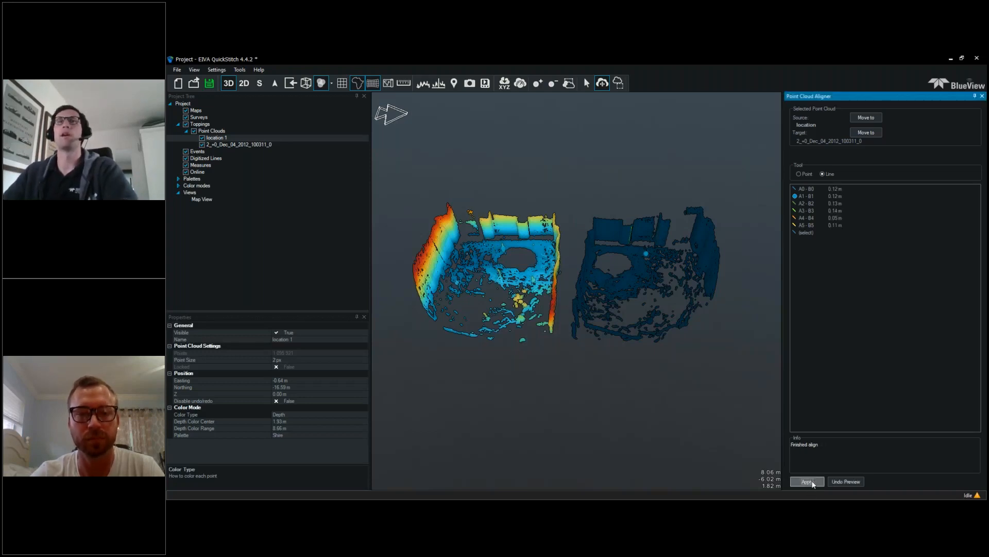
pyautogui.click(807, 482)
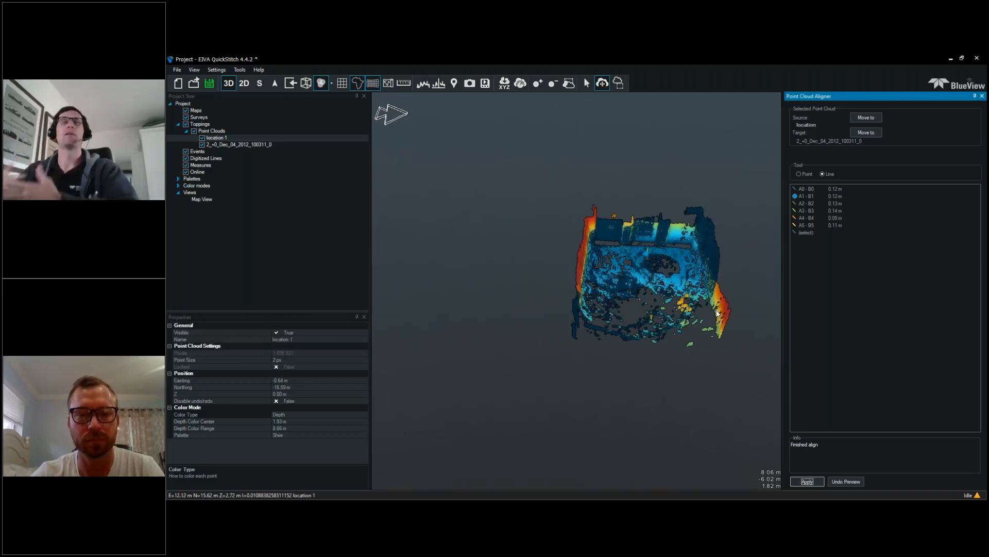
# Step: Set the color type of the location 1 point cloud to Solid
pyautogui.click(365, 417)
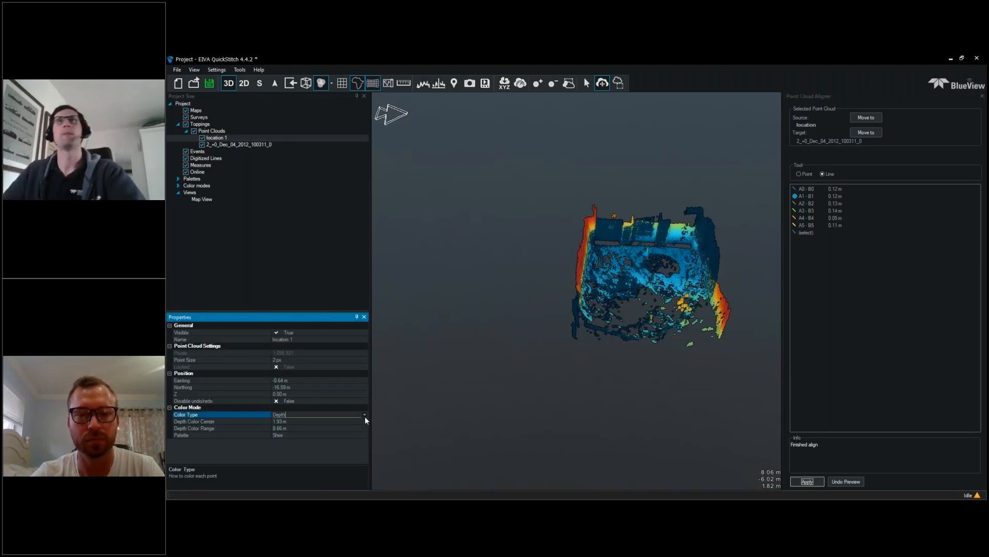
pyautogui.click(363, 421)
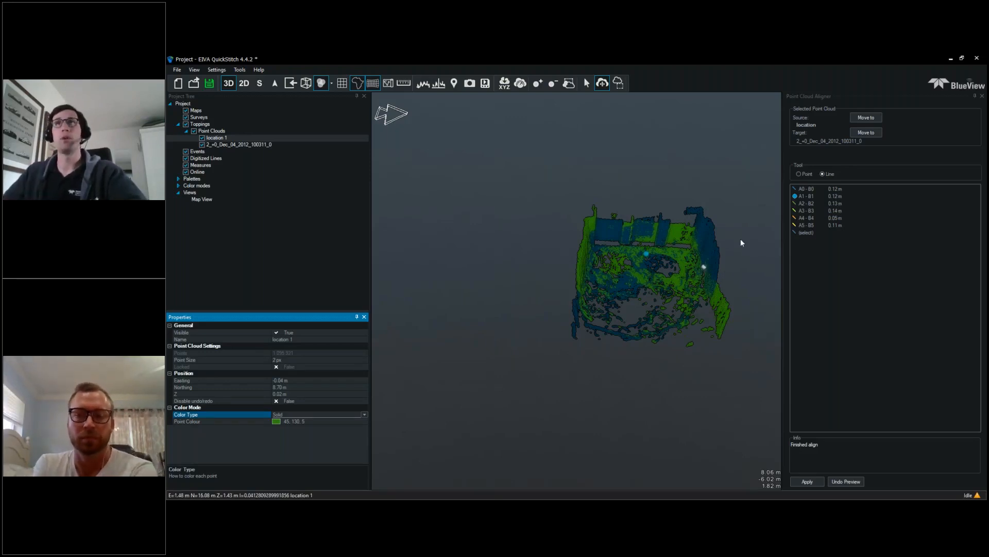
# Step: Examine how the previewed clouds overlap at the back-wall column and check the A3 - B3 line pair's deviation
pyautogui.scroll(2, 741, 239)
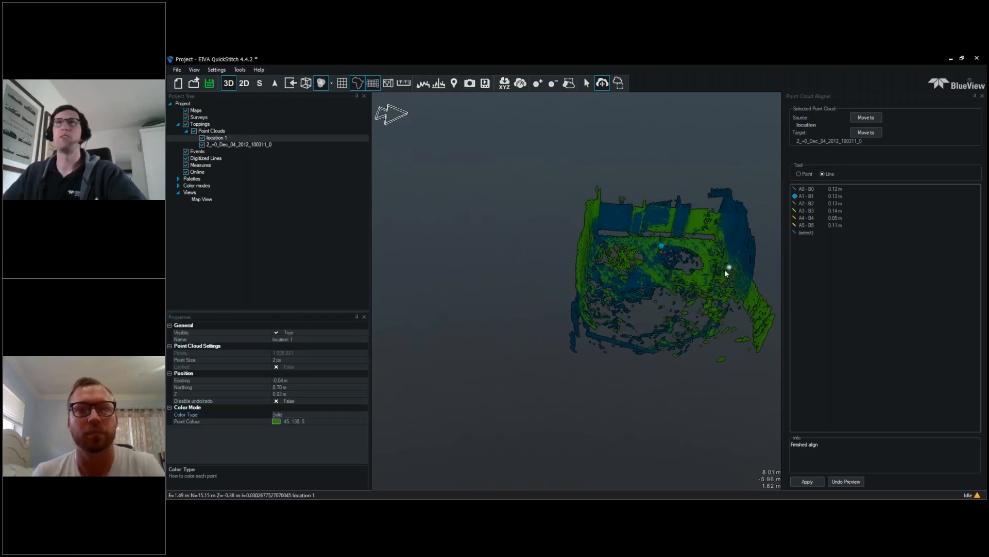
pyautogui.scroll(3, 724, 269)
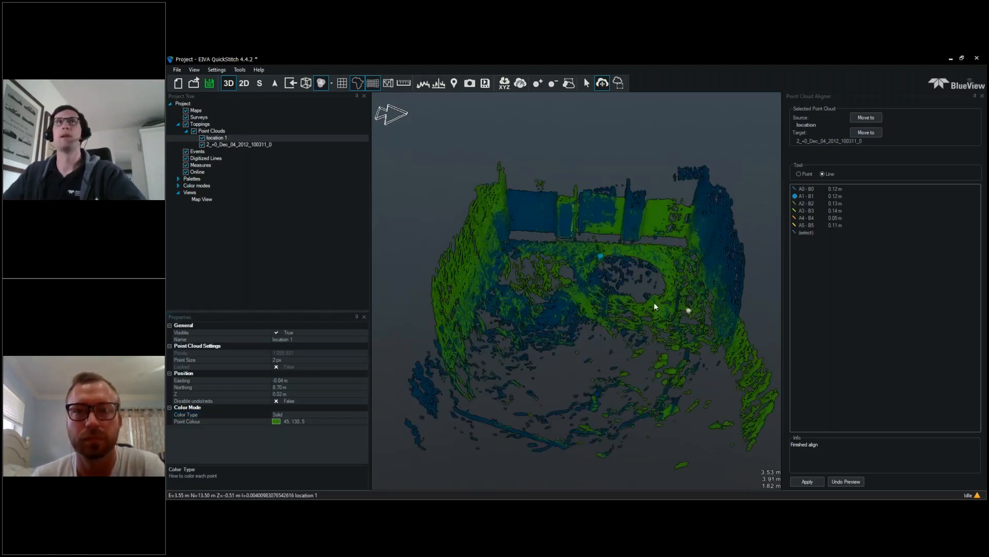
pyautogui.scroll(2, 653, 264)
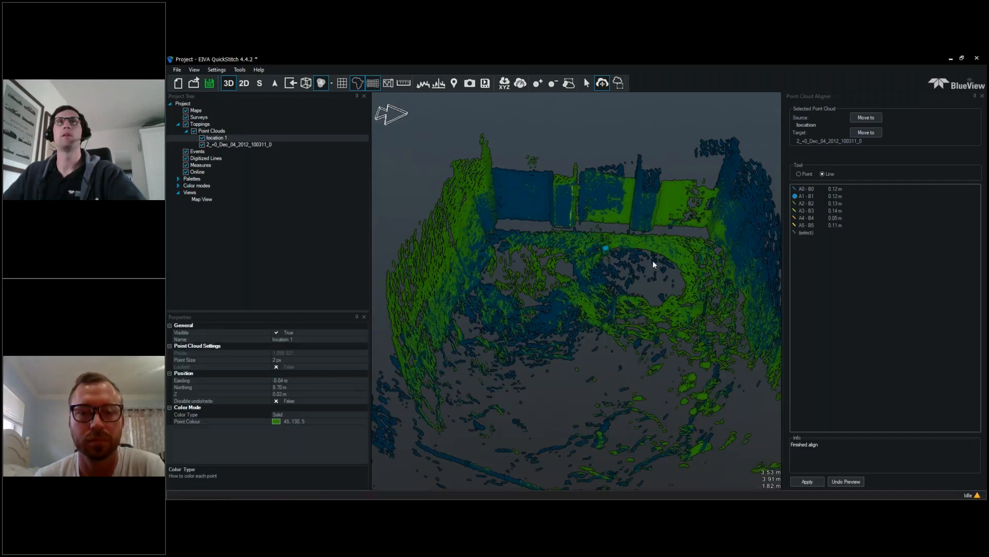
pyautogui.scroll(3, 558, 222)
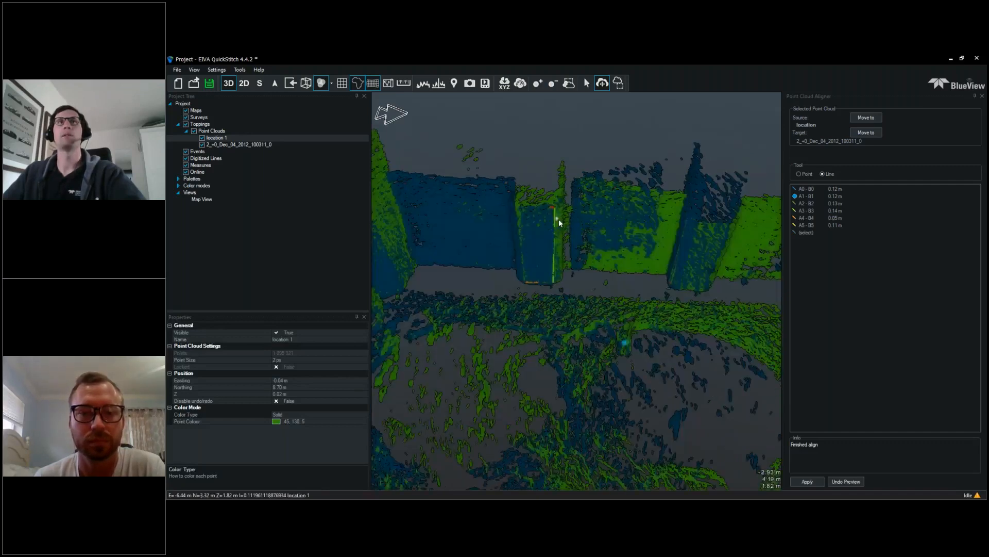
pyautogui.scroll(3, 559, 218)
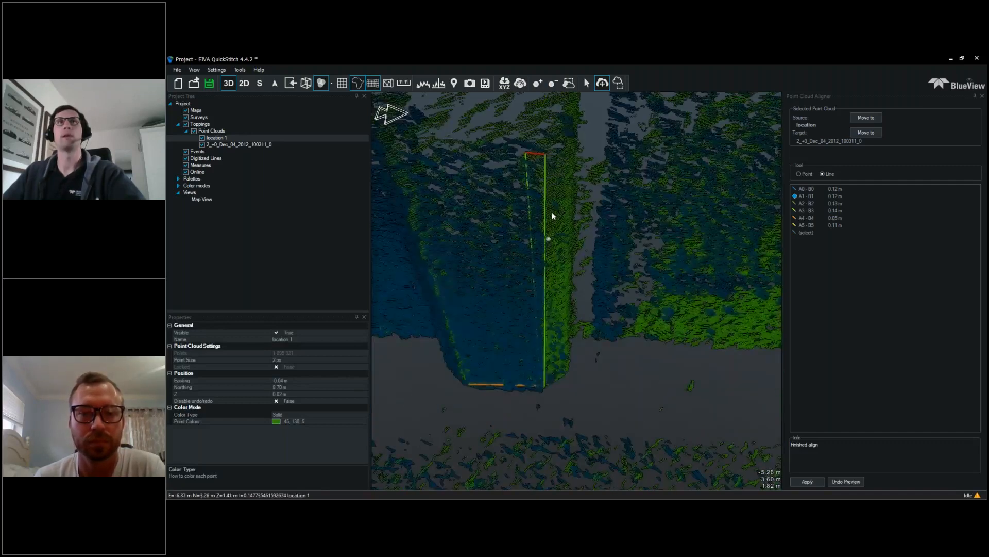
pyautogui.moveTo(552, 212); pyautogui.dragTo(582, 225)
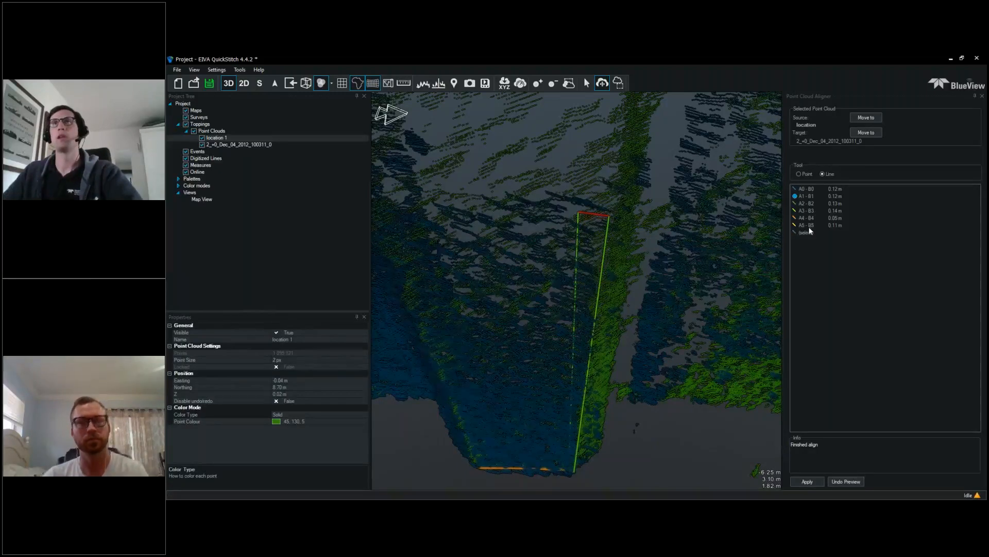
pyautogui.rightClick(806, 210)
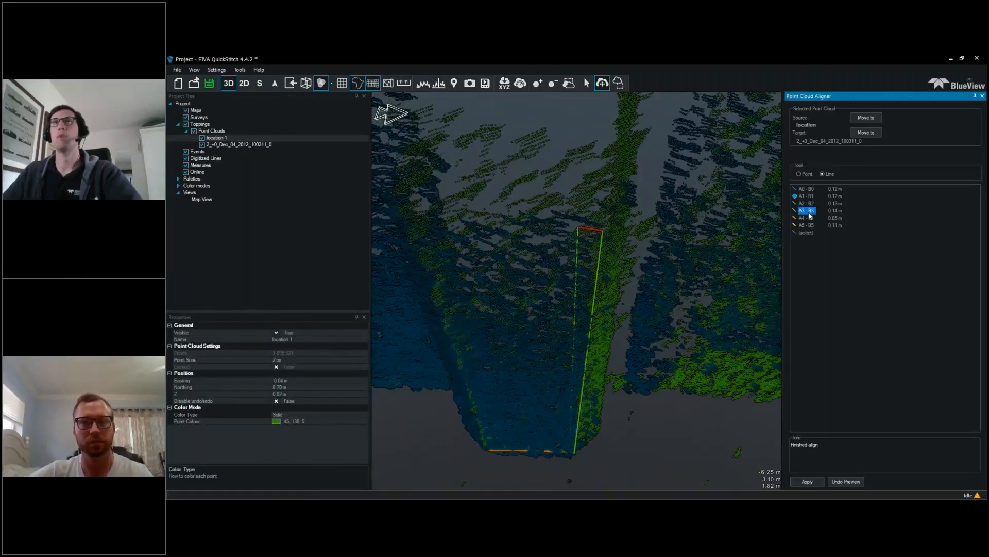
pyautogui.click(830, 272)
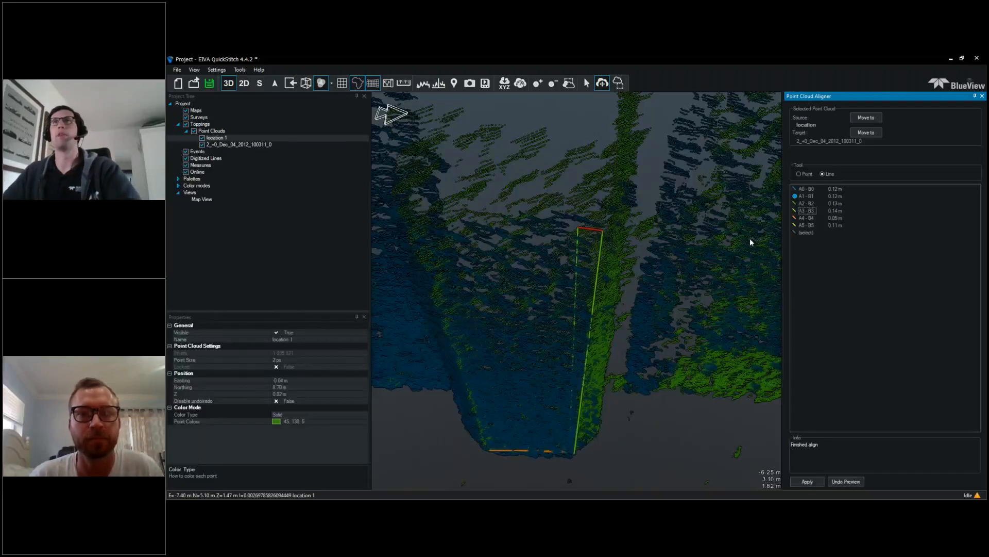
# Step: Mark a line along the base of the back-wall panel between the two columns in both clouds as pair A6 - B6
pyautogui.moveTo(706, 268); pyautogui.dragTo(689, 286)
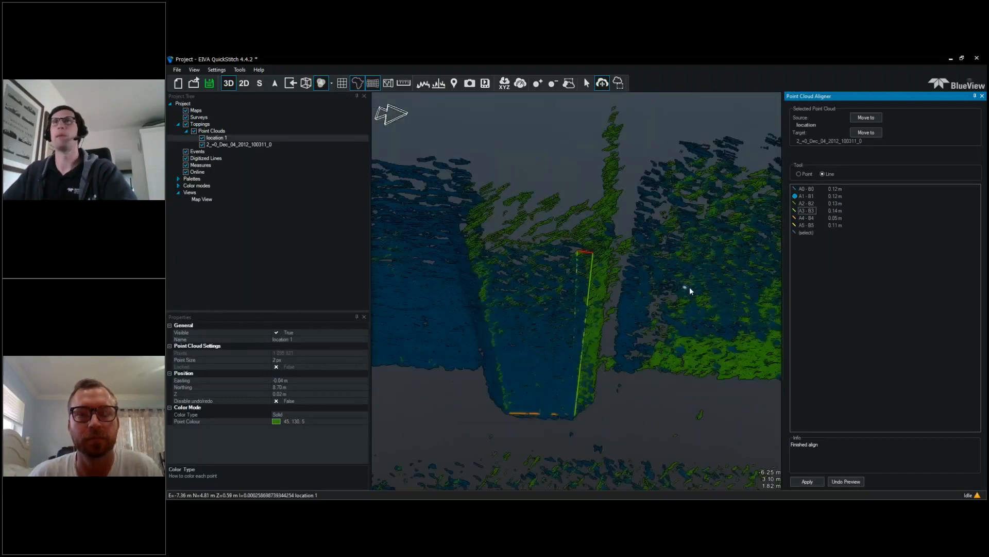
pyautogui.scroll(-1, 689, 288)
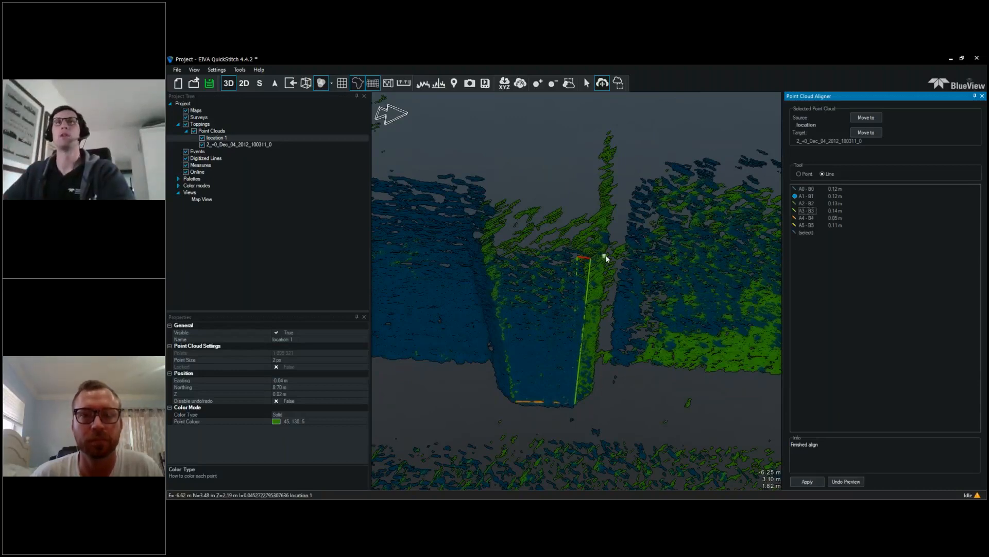
pyautogui.scroll(-2, 639, 341)
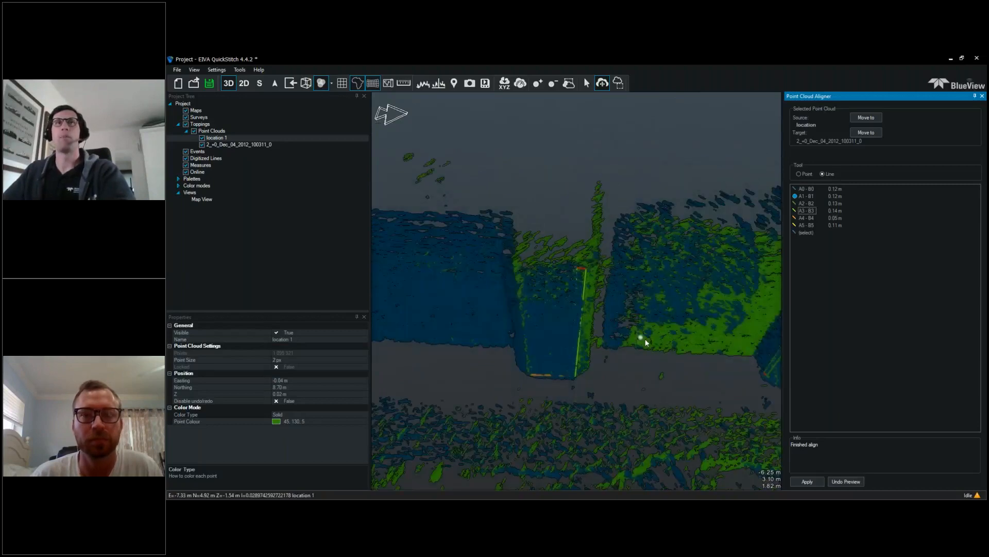
pyautogui.moveTo(647, 343); pyautogui.dragTo(563, 333)
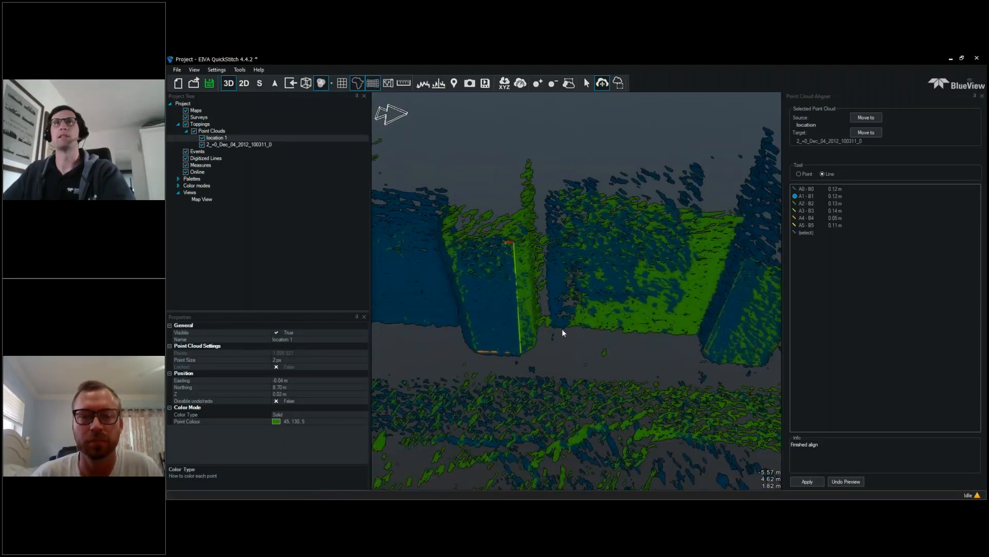
pyautogui.click(692, 334)
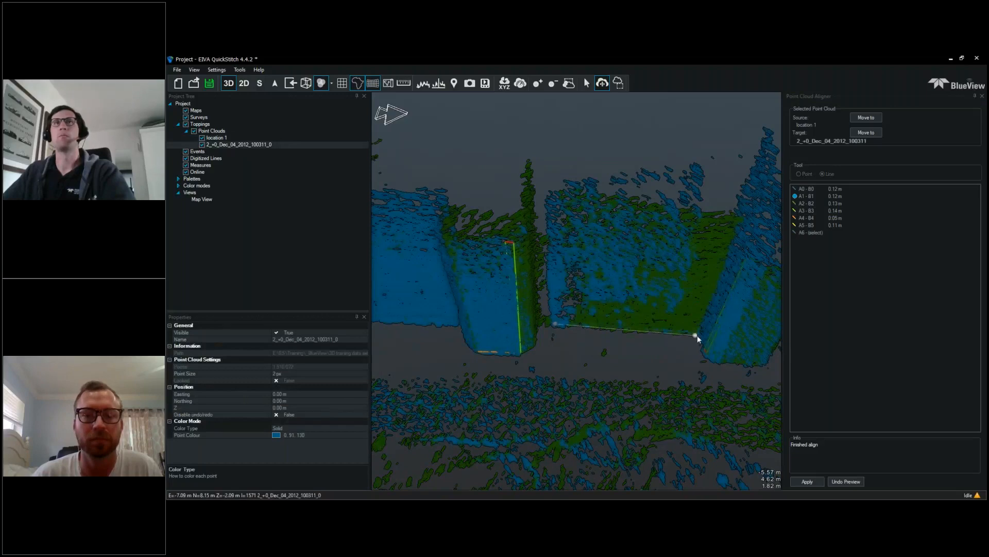
pyautogui.click(697, 332)
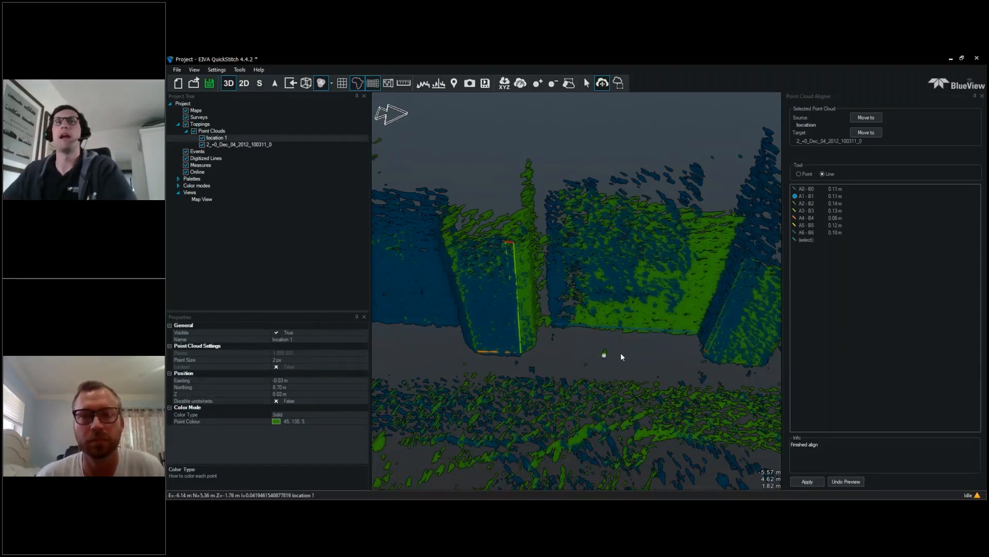
# Step: Check how the previewed clouds line up in a quick profile across both side walls, and apply the alignment
pyautogui.scroll(-2, 621, 353)
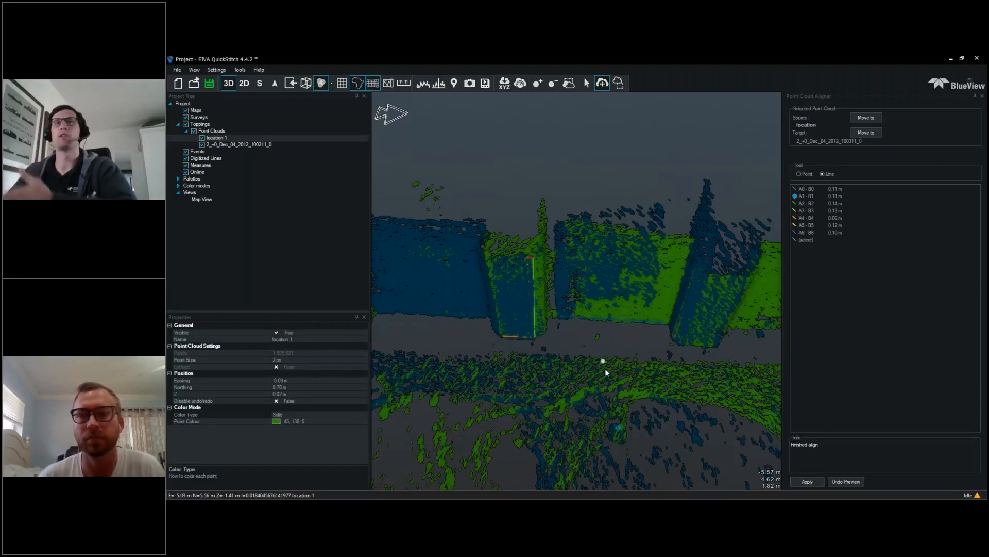
pyautogui.scroll(-2, 605, 368)
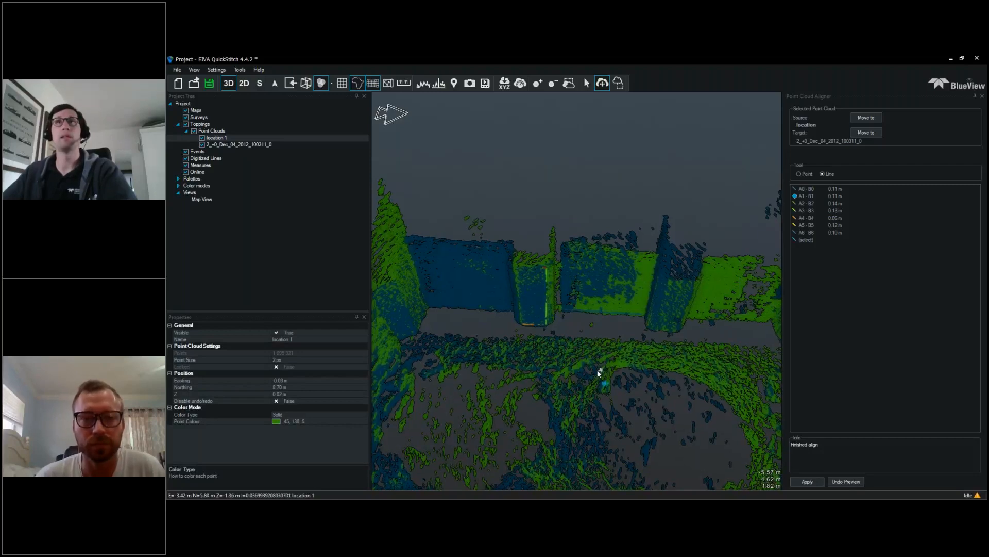
pyautogui.scroll(-5, 598, 370)
pyautogui.moveTo(717, 370); pyautogui.dragTo(716, 424)
pyautogui.scroll(-4, 717, 423)
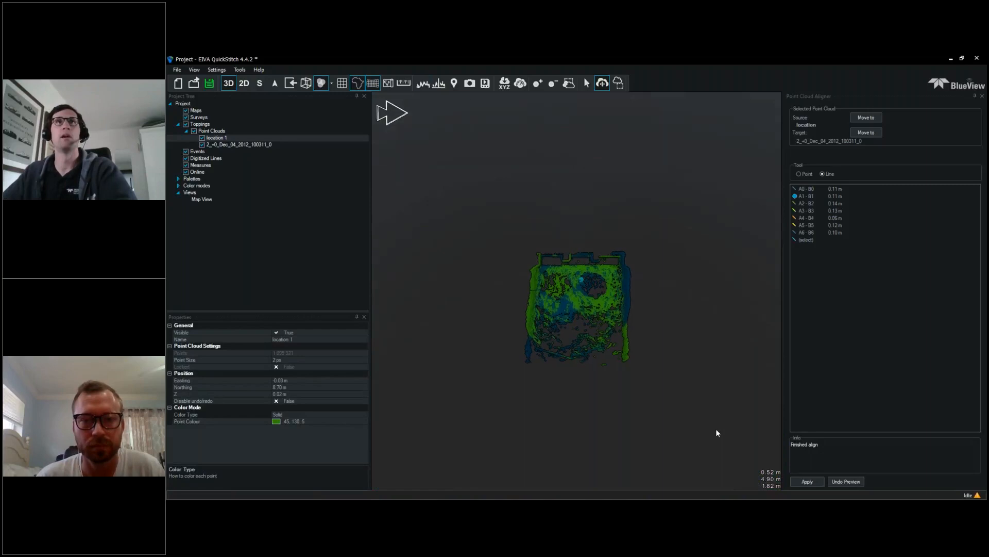
pyautogui.click(423, 83)
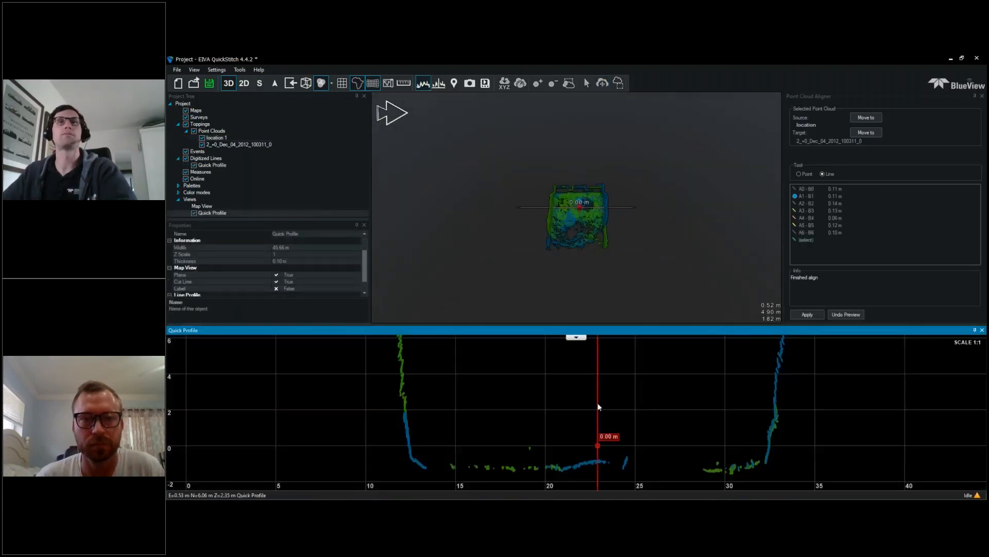
pyautogui.moveTo(598, 403); pyautogui.dragTo(574, 403)
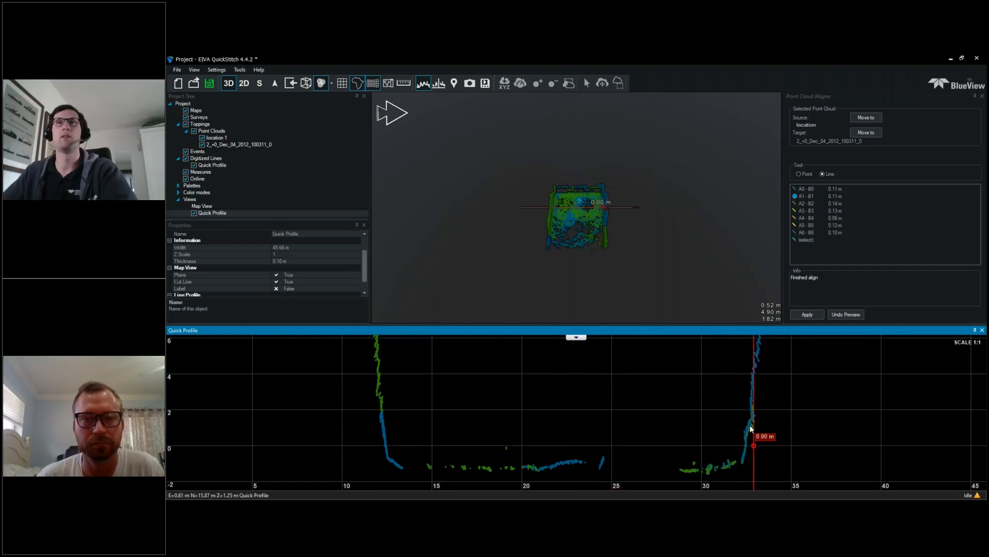
pyautogui.click(802, 316)
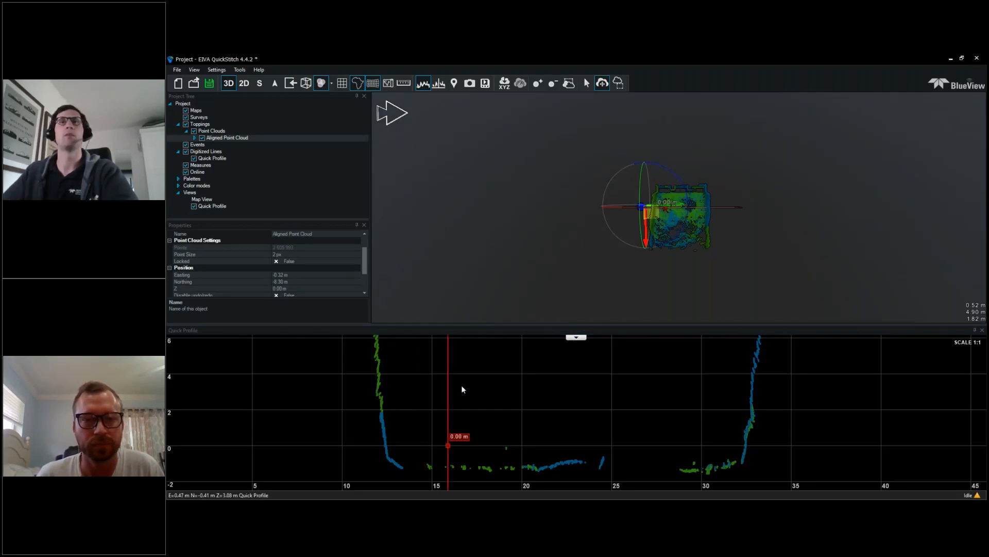
# Step: Swing the quick profile line to several angles across the aligned cloud to examine the side-wall and floor cross-sections
pyautogui.moveTo(734, 207); pyautogui.dragTo(743, 228)
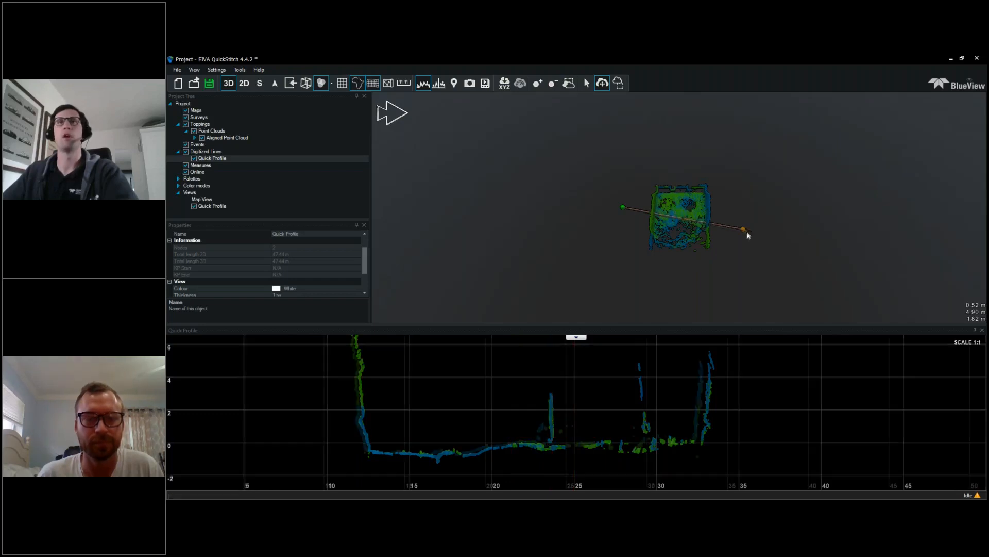
pyautogui.moveTo(745, 230)
pyautogui.mouseDown()
pyautogui.moveTo(754, 244)
pyautogui.moveTo(753, 215)
pyautogui.mouseUp()
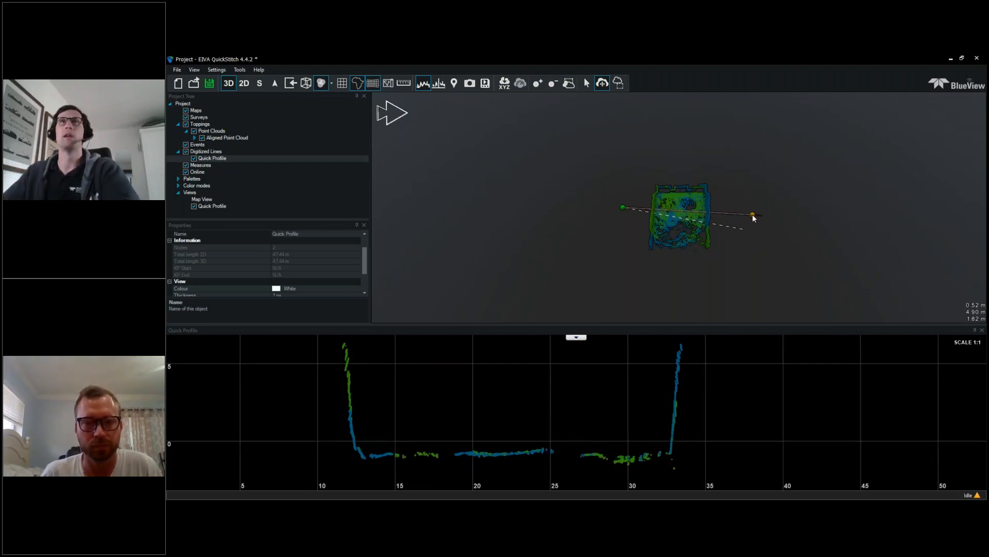
pyautogui.moveTo(623, 207); pyautogui.dragTo(623, 232)
pyautogui.moveTo(753, 215); pyautogui.dragTo(695, 166)
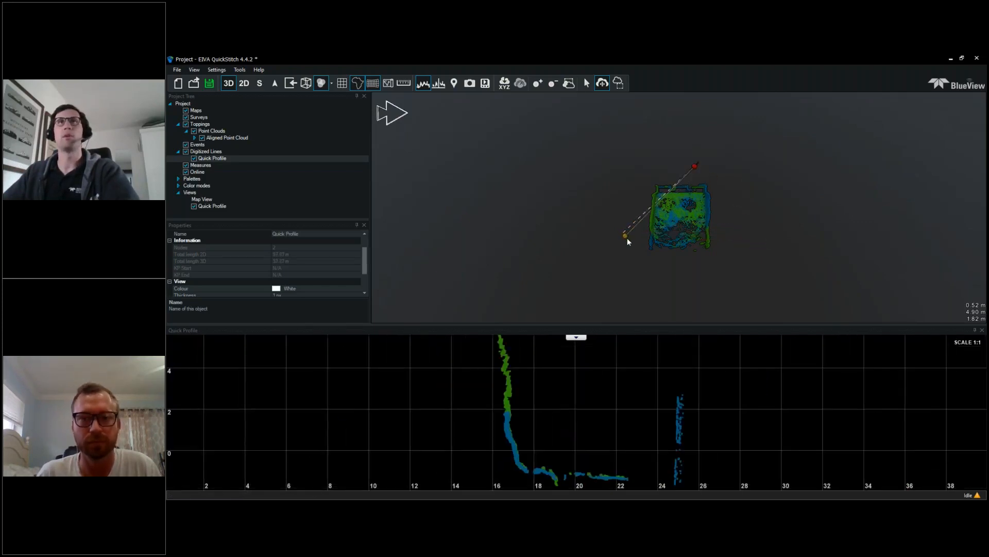
# Step: Run the profile line lengthwise through the back wall, examine the cross-sections at several positions, and close the quick profile
pyautogui.moveTo(627, 238); pyautogui.dragTo(676, 264)
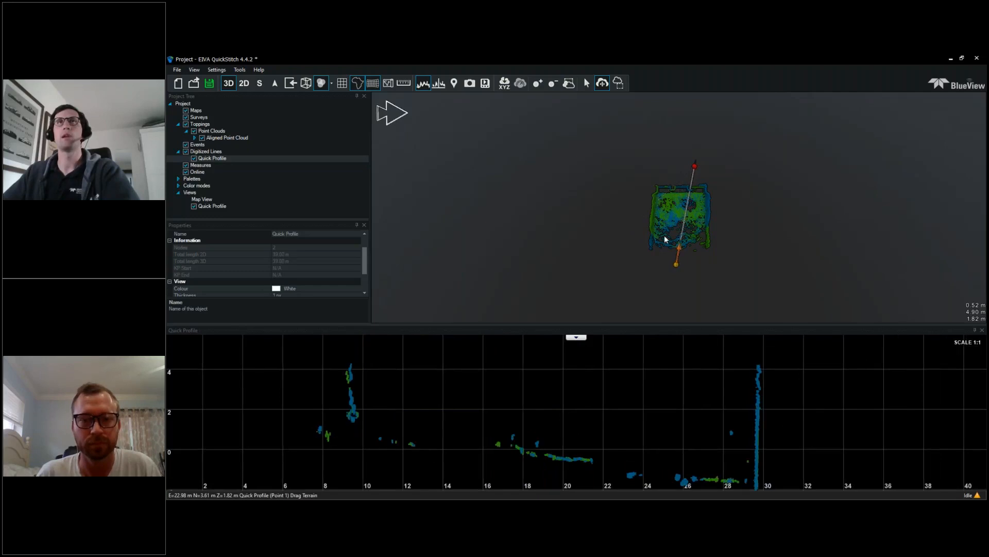
pyautogui.moveTo(695, 166); pyautogui.dragTo(677, 163)
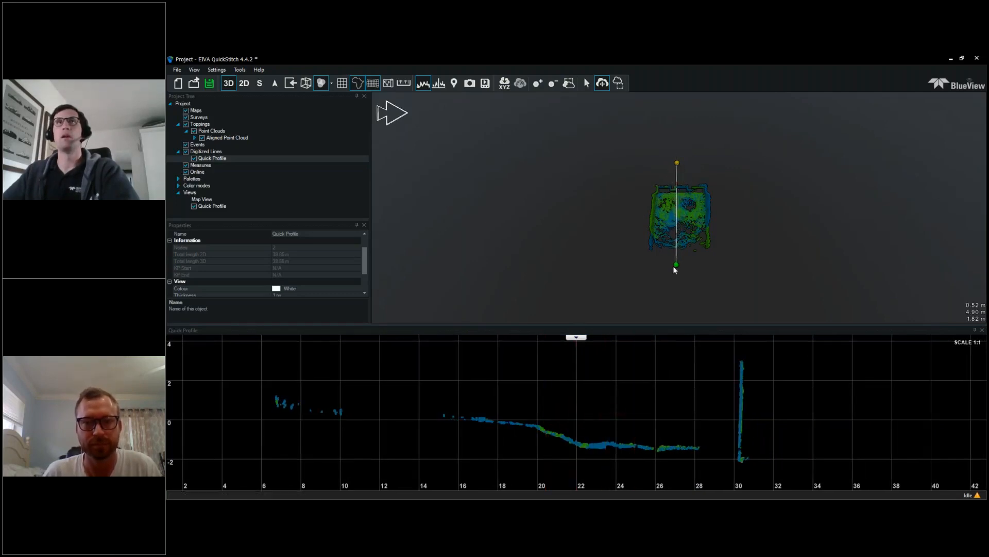
pyautogui.moveTo(674, 266); pyautogui.dragTo(694, 267)
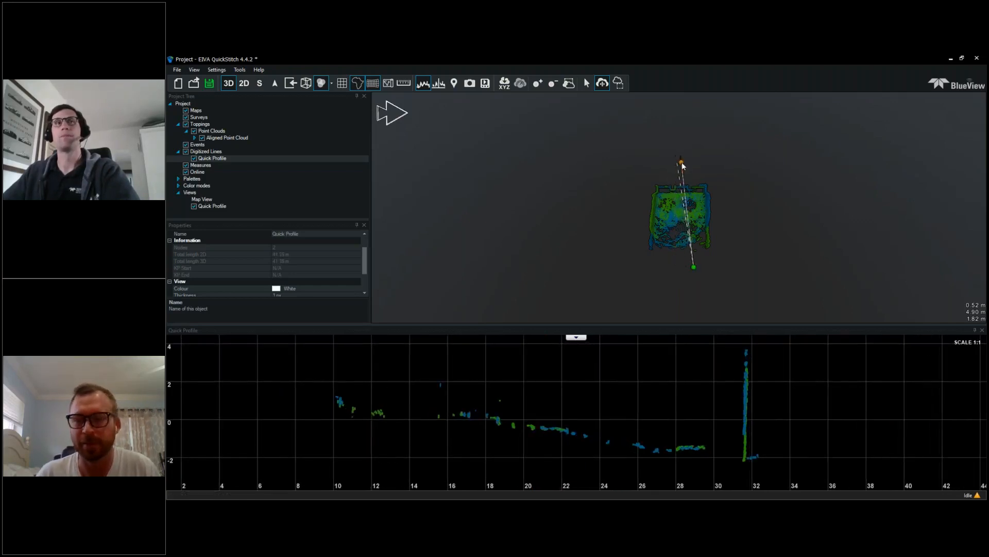
pyautogui.moveTo(681, 163); pyautogui.dragTo(689, 161)
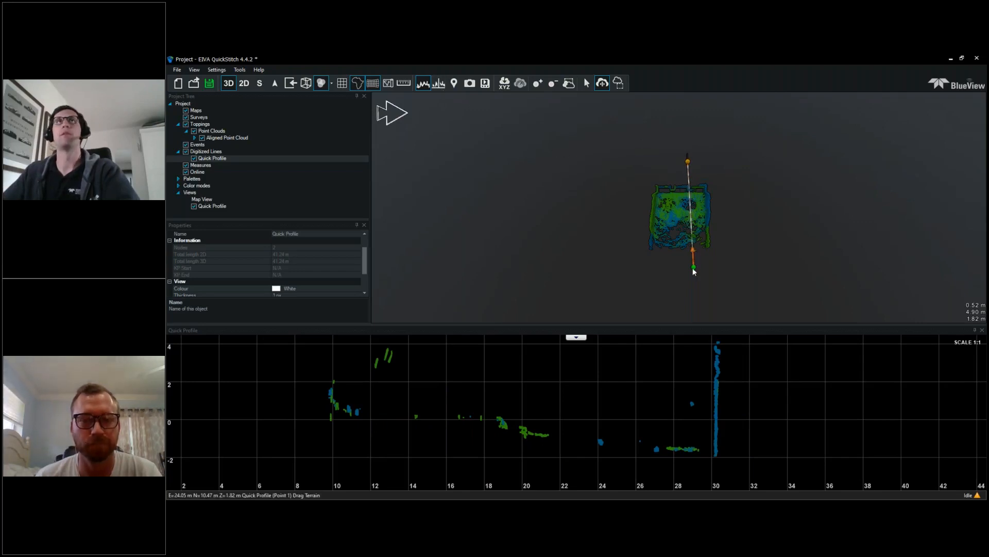
pyautogui.moveTo(694, 269); pyautogui.dragTo(665, 267)
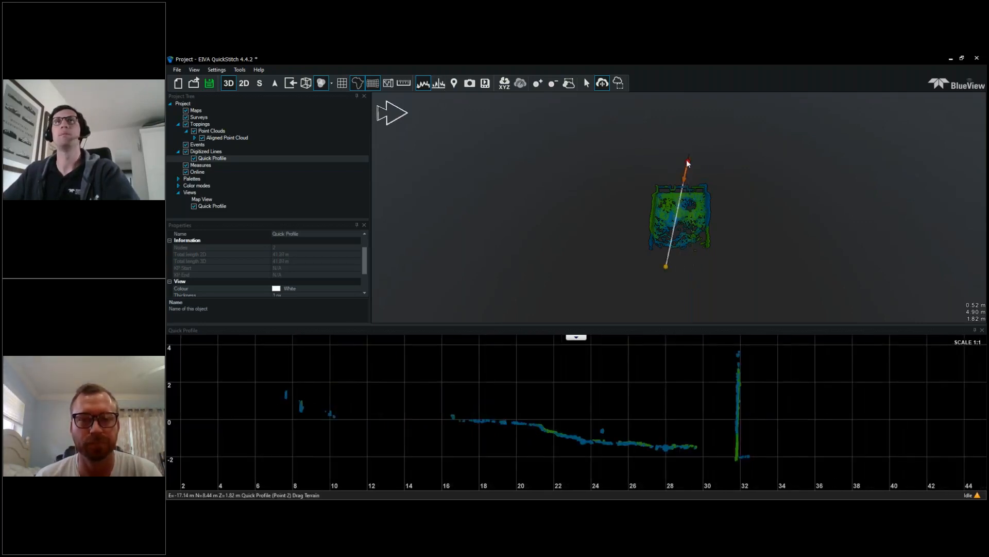
pyautogui.moveTo(688, 161); pyautogui.dragTo(664, 160)
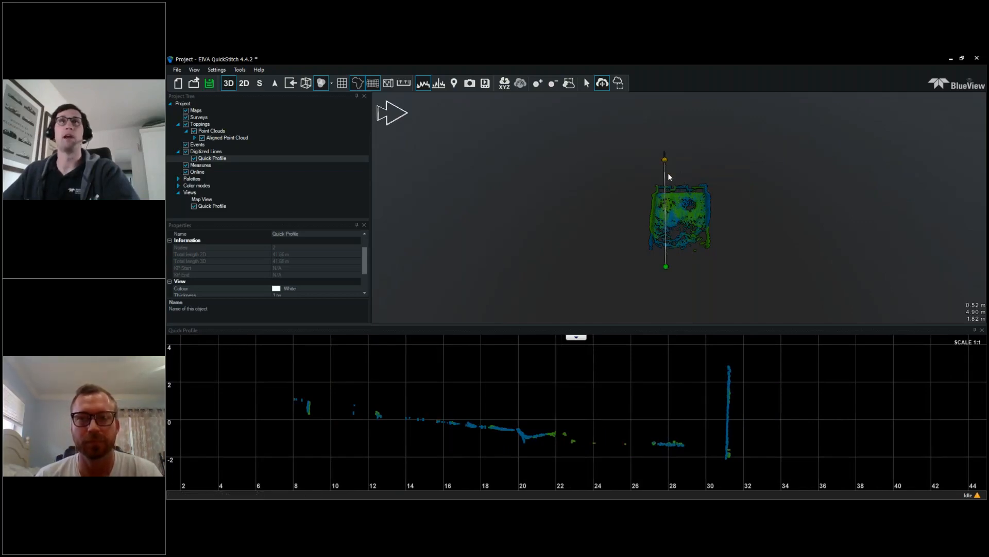
pyautogui.click(423, 84)
pyautogui.scroll(2, 724, 262)
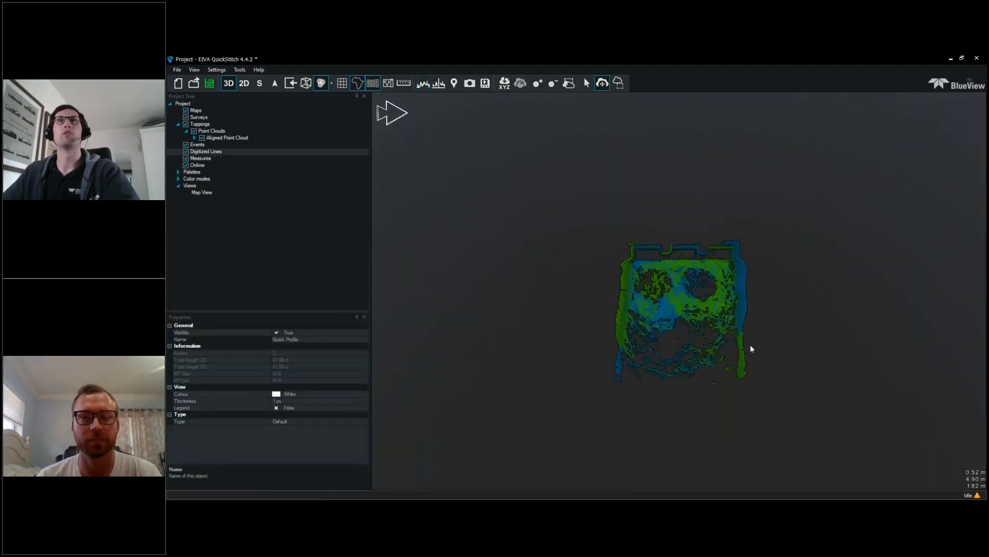
# Step: Expand the Aligned Point Cloud group and inspect its member clouds location 1 and 2_+0_Dec_04_2012_100311_0
pyautogui.click(227, 138)
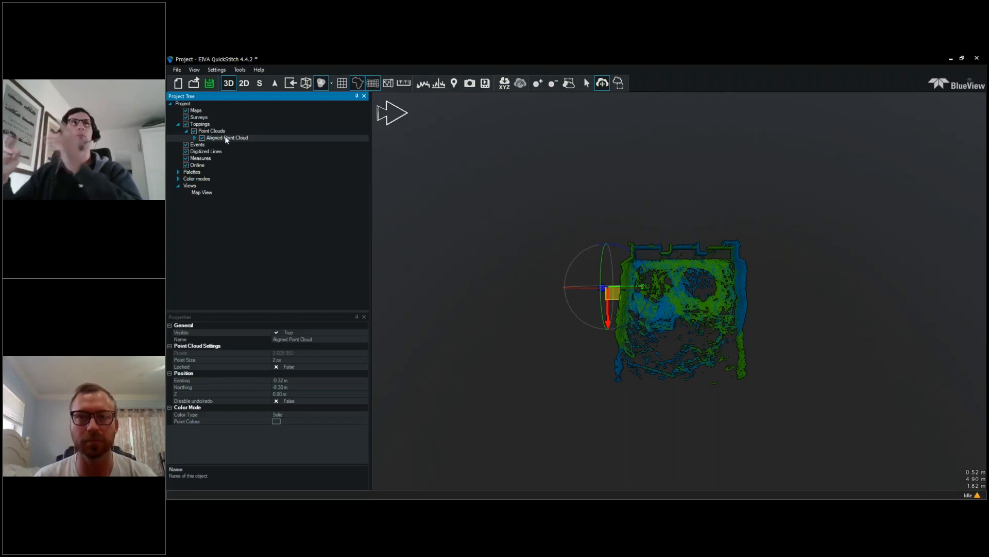
pyautogui.click(195, 139)
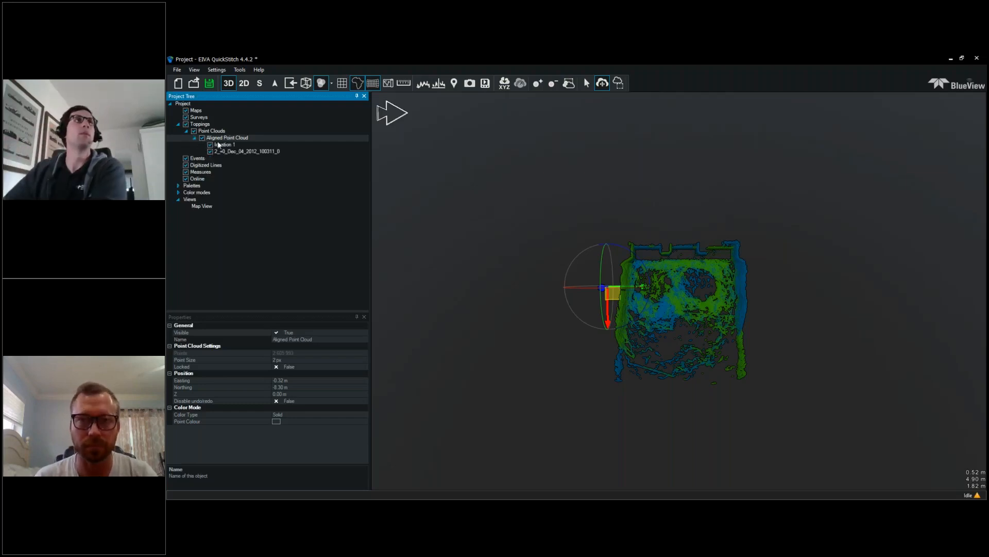
pyautogui.click(210, 151)
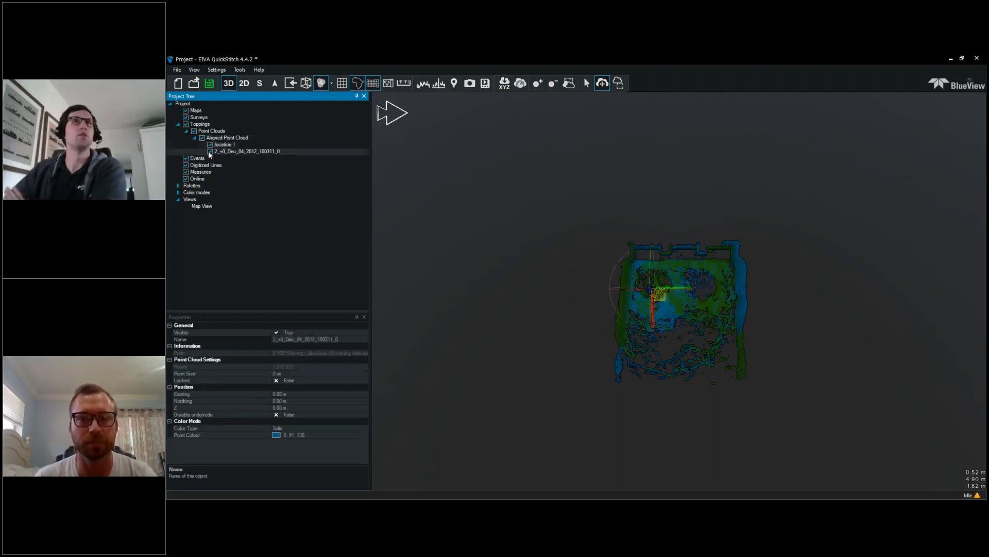
pyautogui.click(210, 151)
pyautogui.click(224, 144)
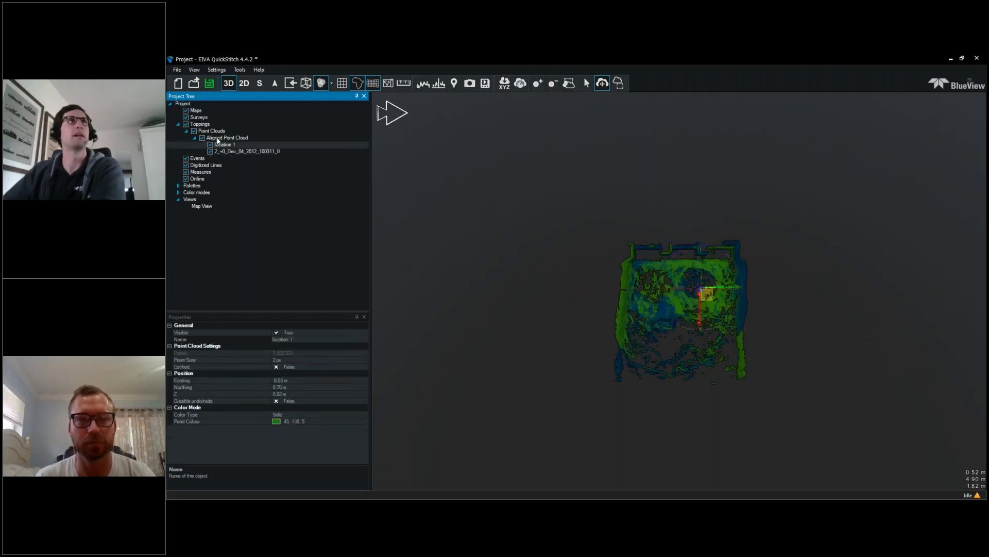
pyautogui.click(218, 137)
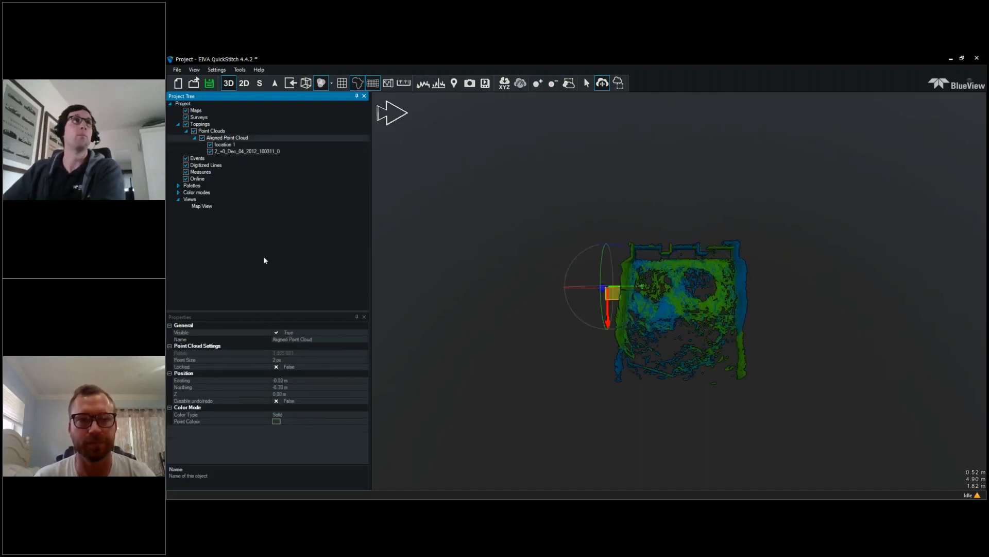
# Step: Rename the Aligned Point Cloud group as "location 1 and 2" and collapse it
pyautogui.moveTo(317, 336); pyautogui.dragTo(213, 341)
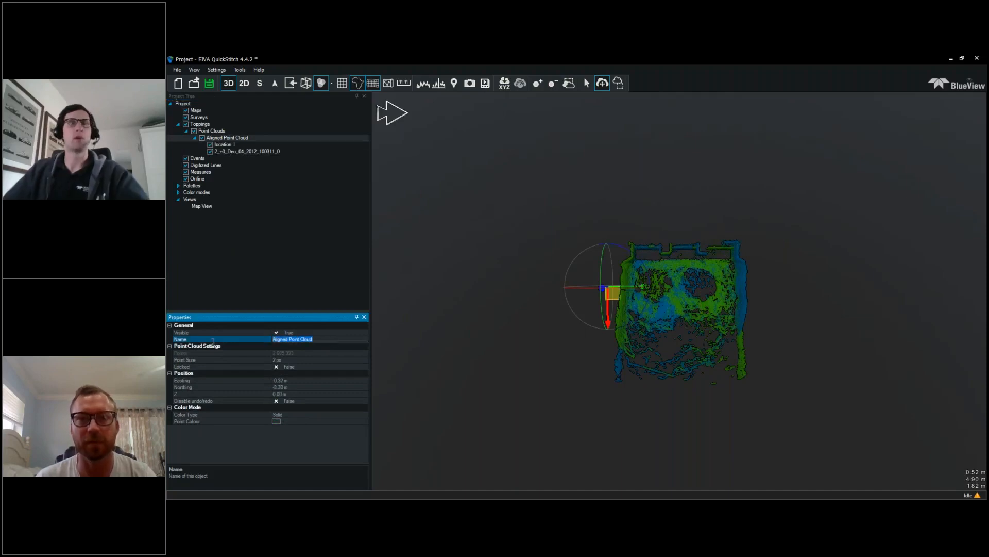
pyautogui.write('location 1 and 2')
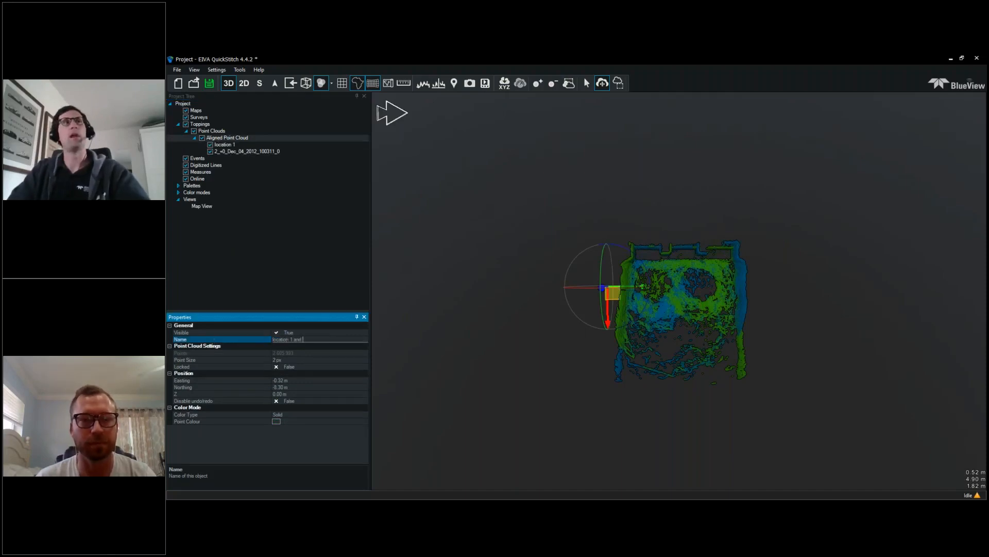
pyautogui.press('Return')
pyautogui.click(194, 137)
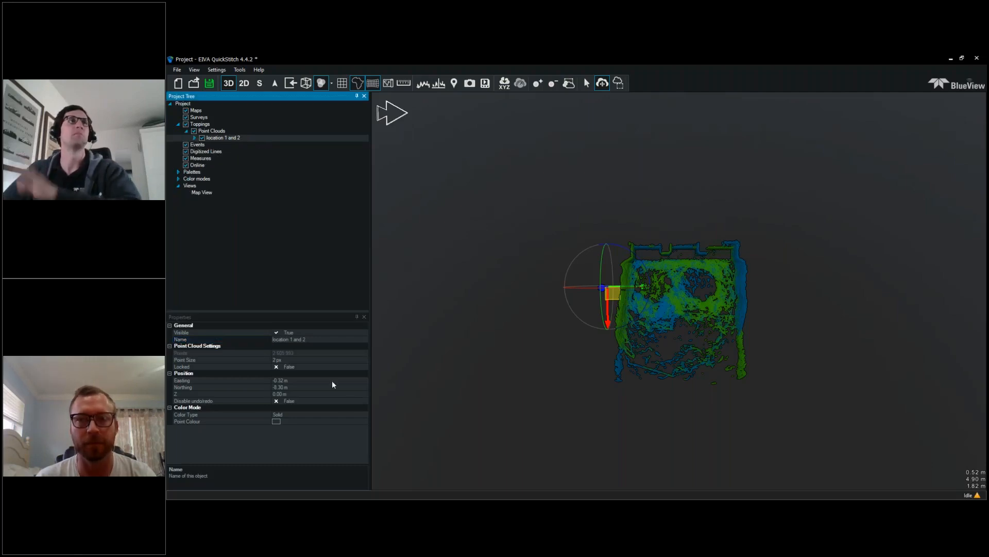
# Step: Set the color type of the location 1 and 2 group to Depth and view the combined cloud obliquely
pyautogui.click(355, 414)
pyautogui.click(319, 428)
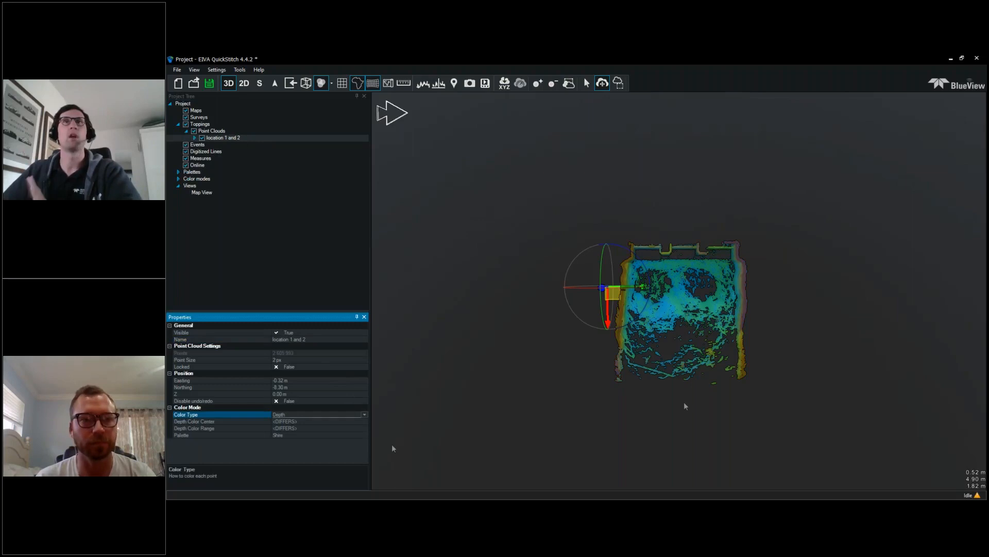
pyautogui.moveTo(685, 394); pyautogui.dragTo(690, 328, button='middle')
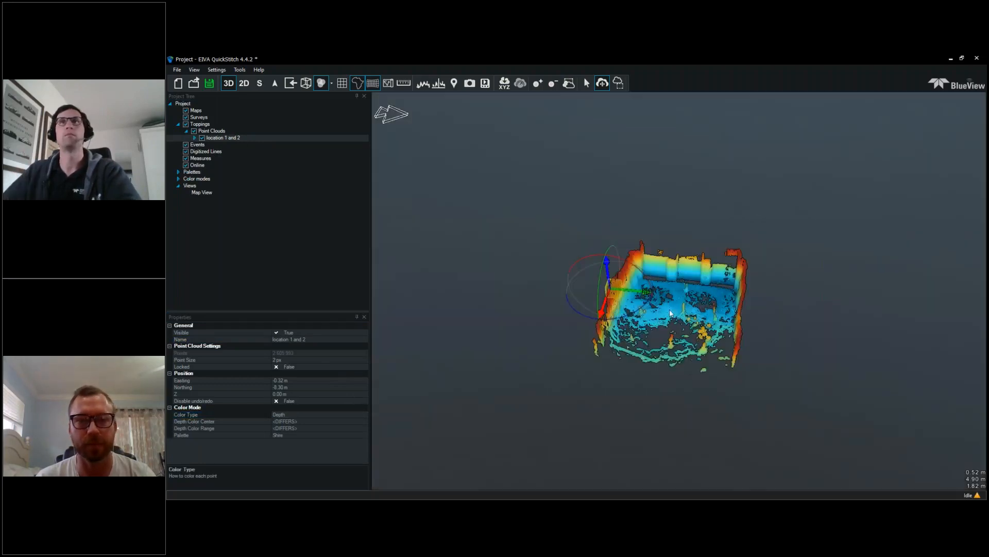
pyautogui.scroll(4, 695, 328)
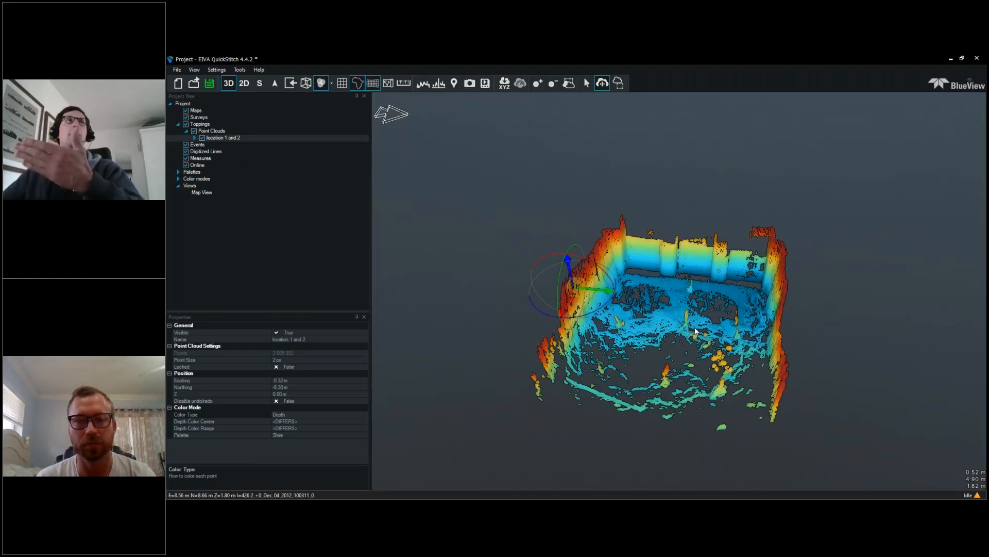
# Step: Check the members of the location 1 and 2 group and merge the group into one point cloud
pyautogui.click(194, 138)
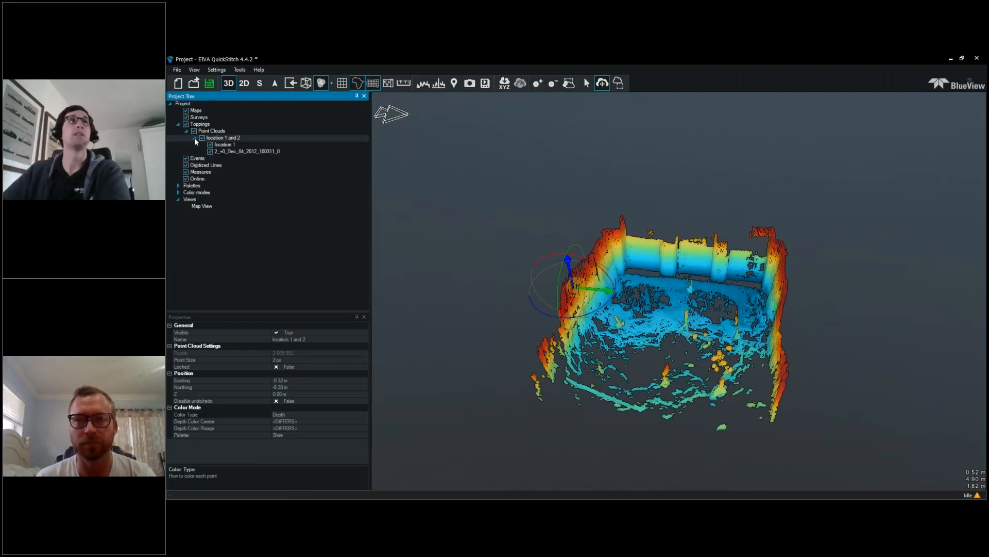
pyautogui.click(195, 139)
pyautogui.rightClick(223, 141)
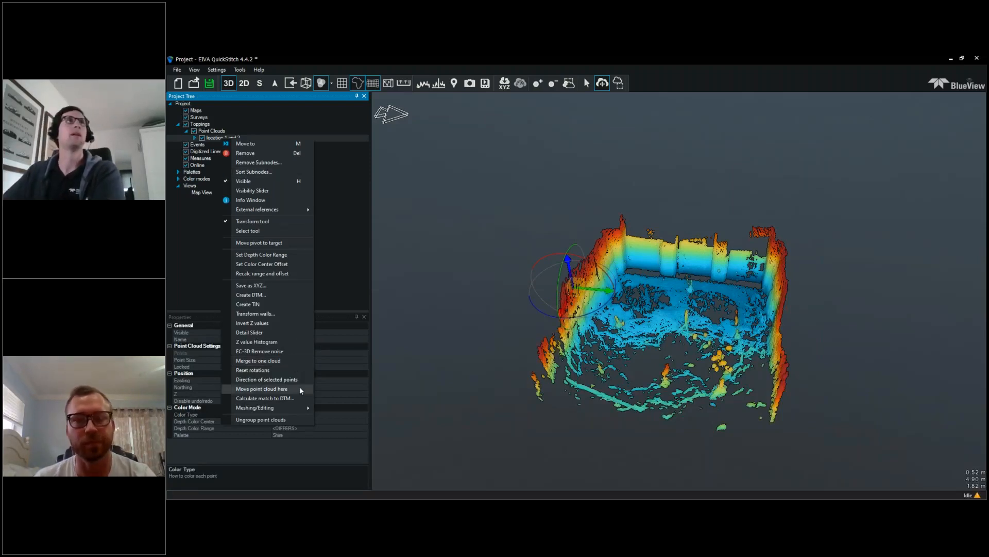
pyautogui.click(299, 362)
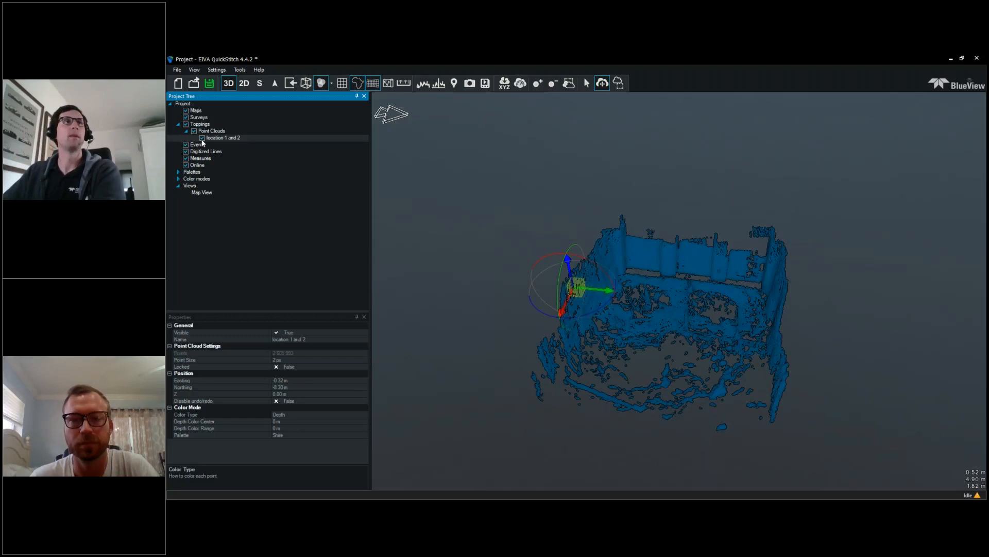
# Step: Try to refresh the merged cloud's depth colouring by switching its color type to Intensity and back to Depth
pyautogui.click(329, 415)
pyautogui.click(364, 415)
pyautogui.click(382, 447)
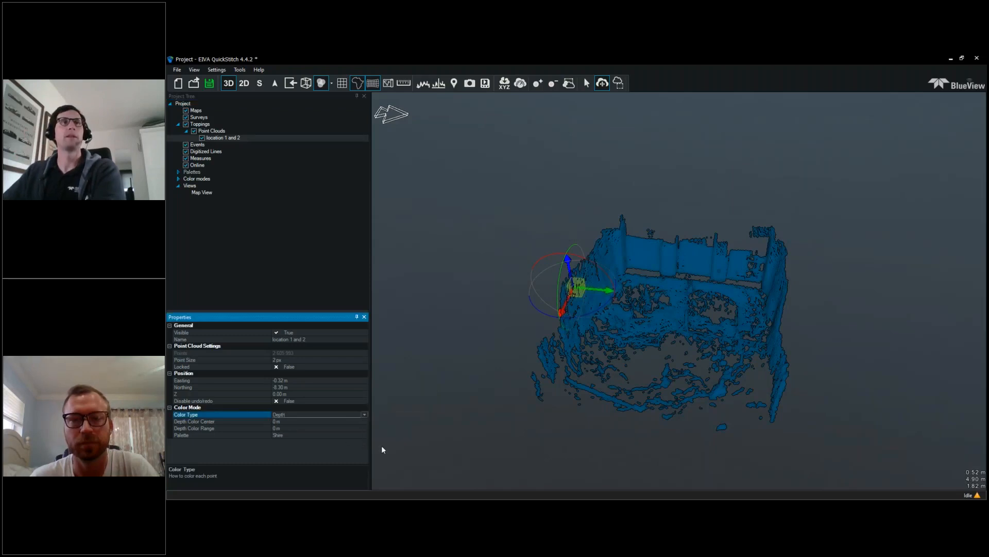
pyautogui.click(212, 132)
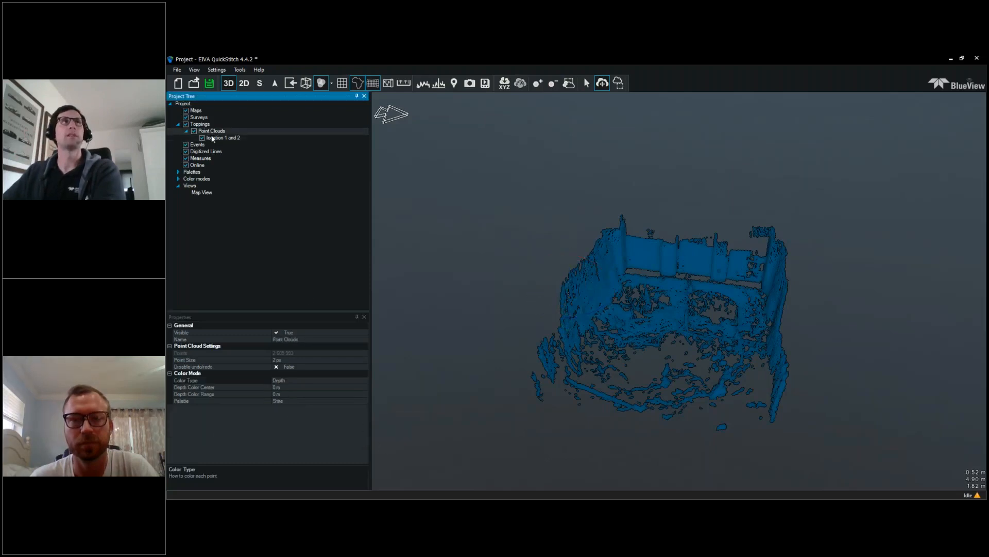
pyautogui.click(213, 138)
pyautogui.click(362, 415)
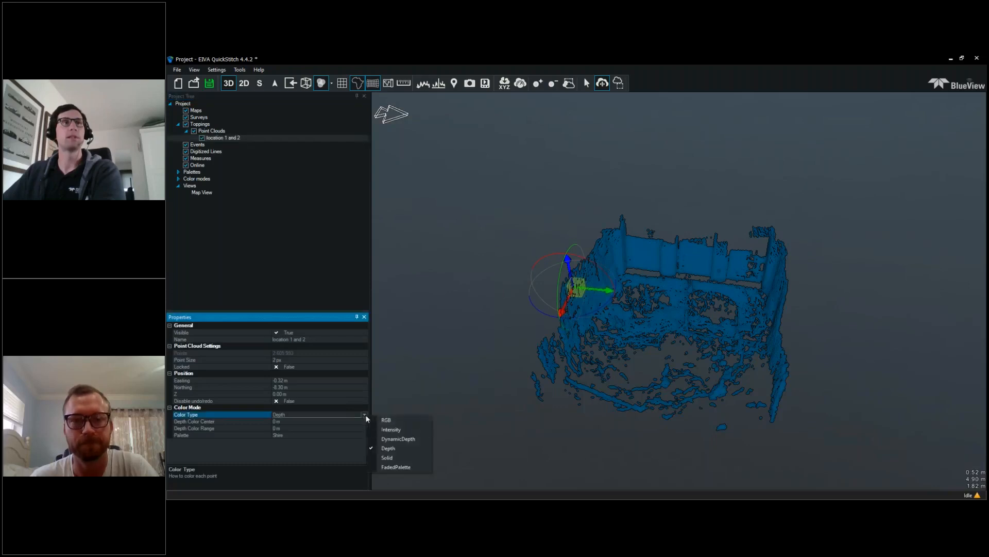
pyautogui.click(394, 446)
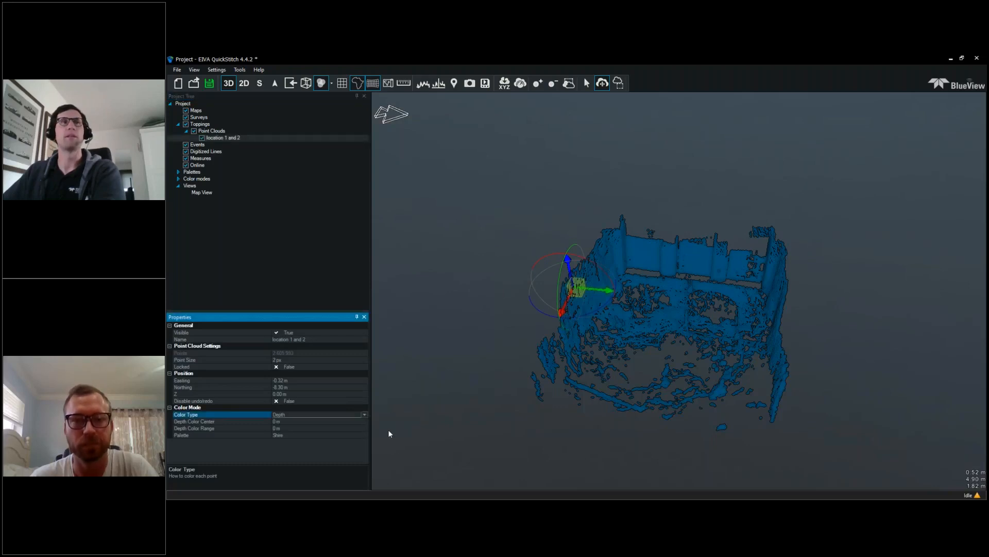
pyautogui.click(365, 414)
pyautogui.click(390, 430)
pyautogui.click(364, 415)
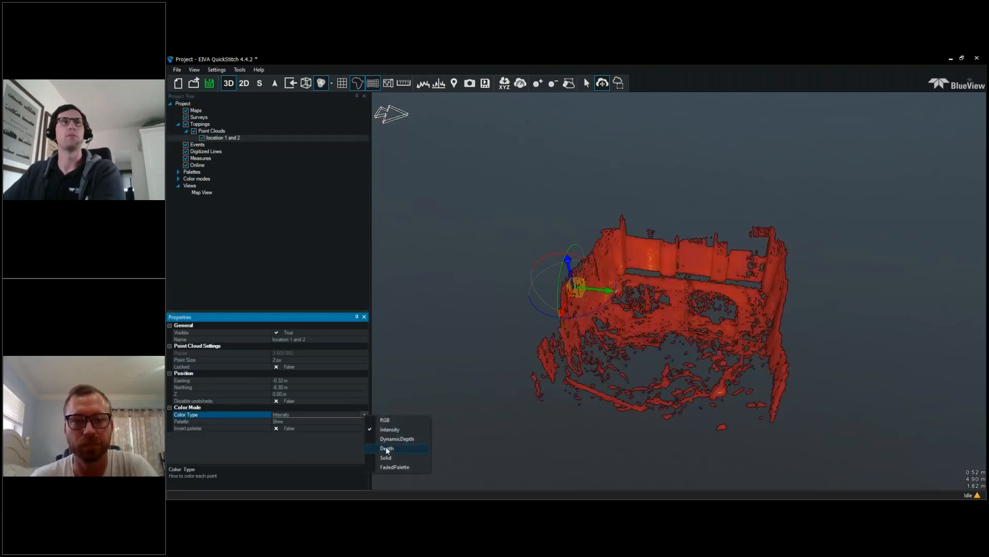
pyautogui.click(387, 448)
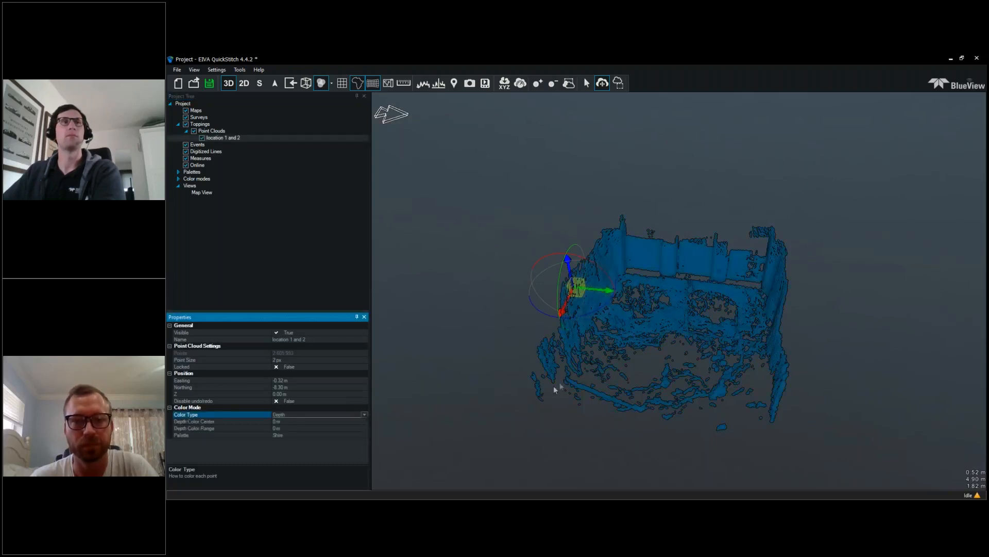
# Step: Set the depth color range of the merged location 1 and 2 cloud to 5 m
pyautogui.click(346, 428)
pyautogui.write('5')
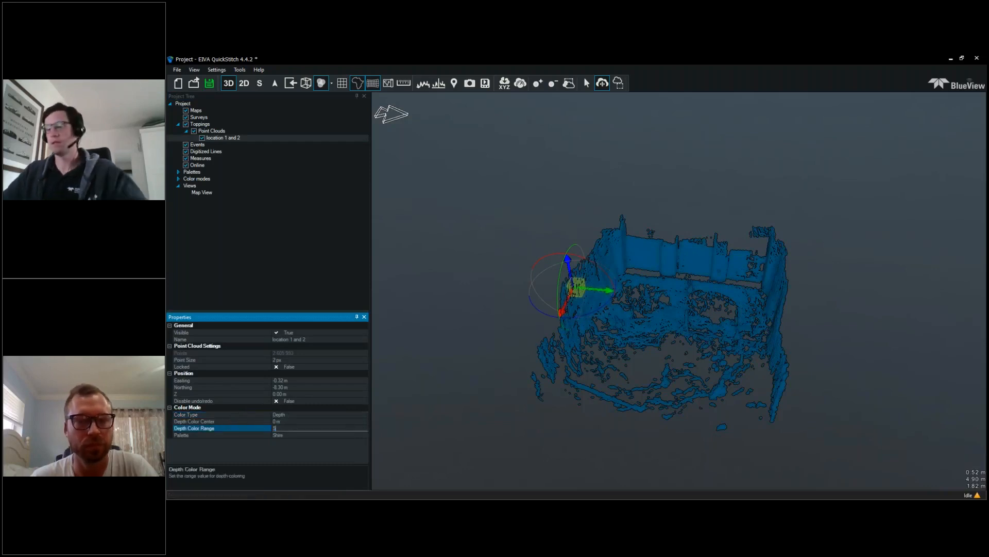
pyautogui.press('Return')
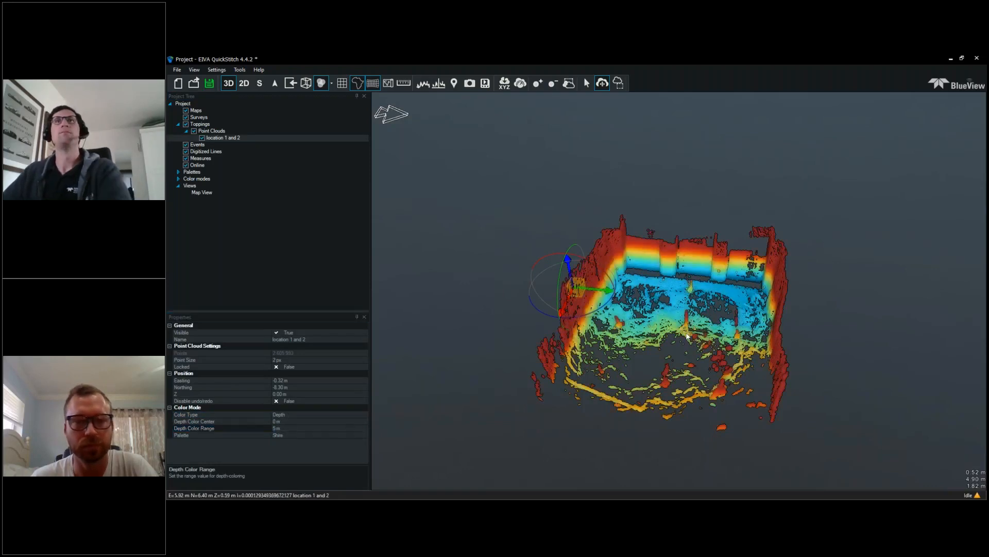
pyautogui.moveTo(681, 320); pyautogui.dragTo(664, 344)
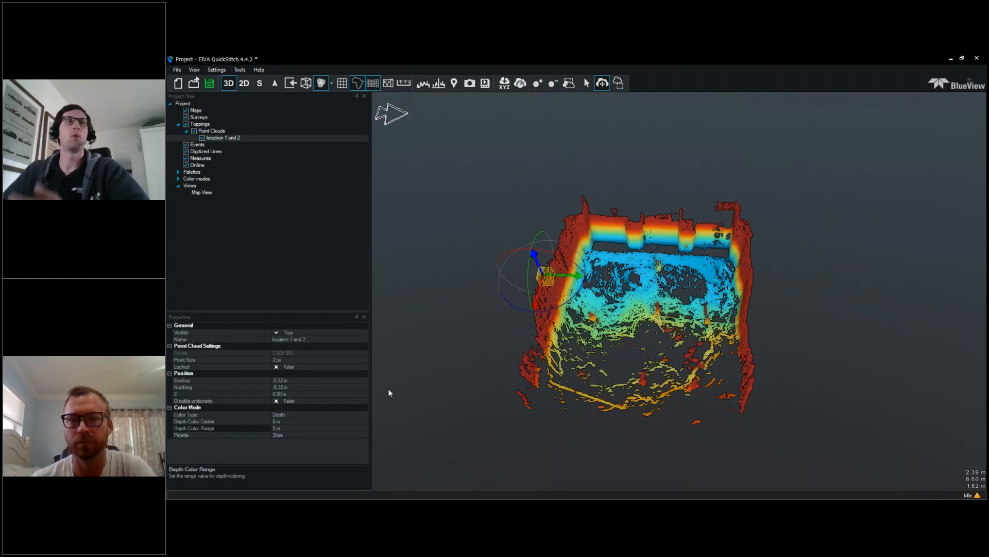
# Step: Import 3_+00_Dec_04_2012_104258_0.xyz from the Alabama training data as a point cloud
pyautogui.moveTo(388, 497)
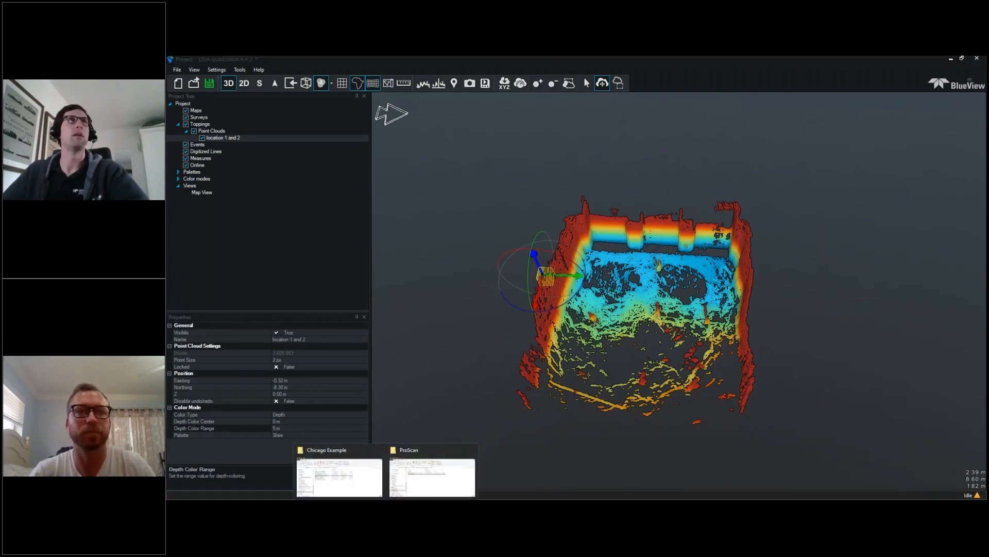
pyautogui.click(177, 69)
pyautogui.click(201, 192)
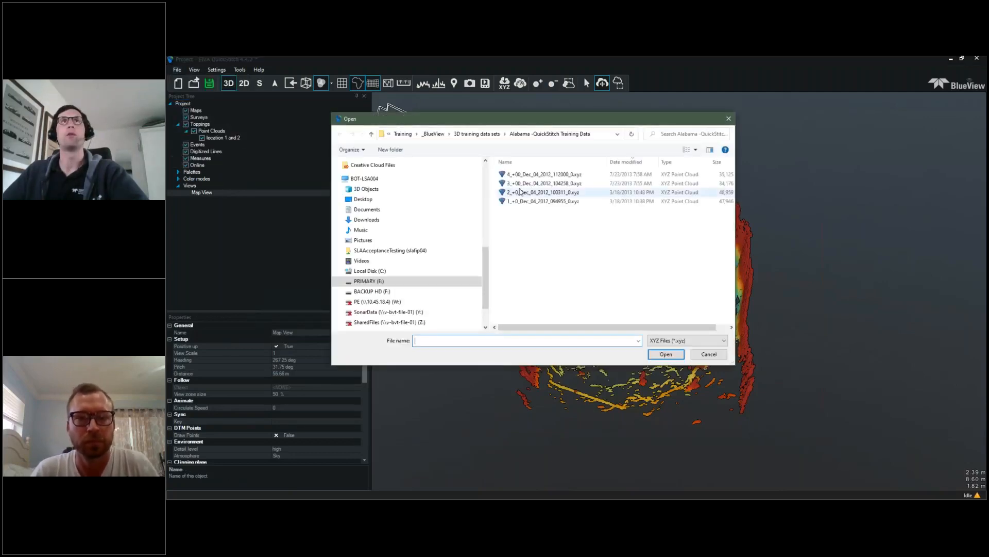
pyautogui.doubleClick(521, 184)
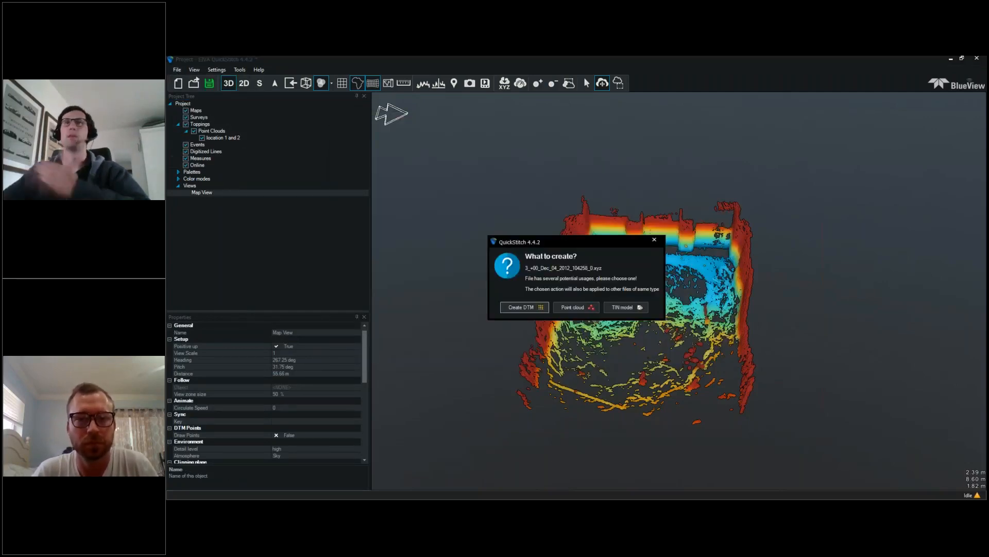
pyautogui.click(580, 307)
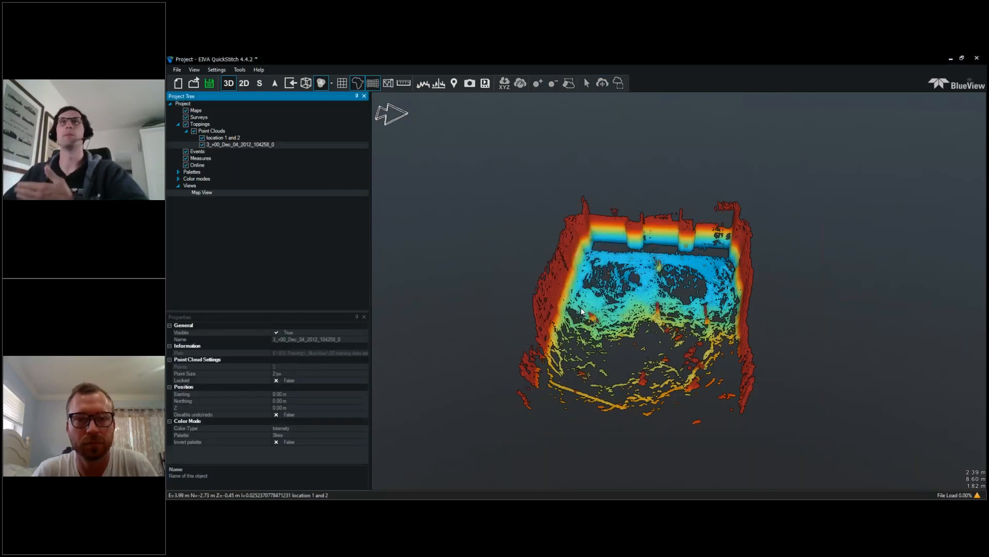
# Step: Inspect the imported third scan on its own, then hide it and show only the location 1 and 2 cloud
pyautogui.click(203, 138)
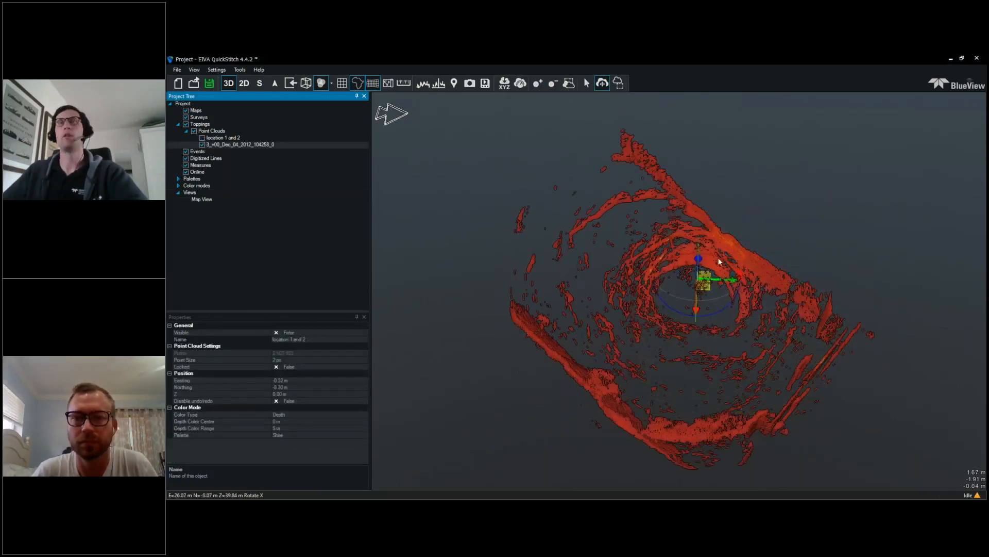
pyautogui.click(202, 138)
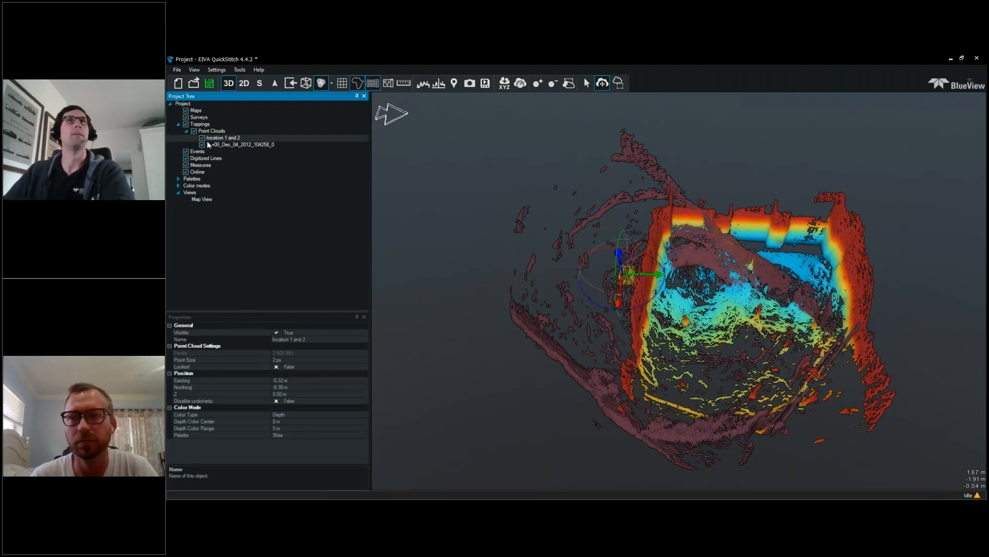
pyautogui.click(202, 144)
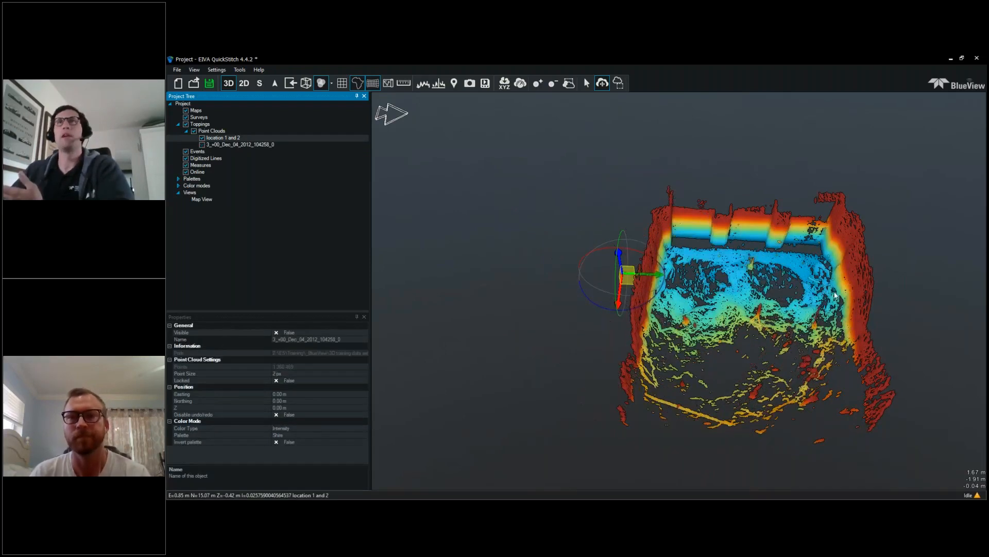
# Step: Select and delete the sparse points at the open end opposite the back wall in two passes
pyautogui.moveTo(835, 296); pyautogui.dragTo(767, 301)
pyautogui.click(618, 83)
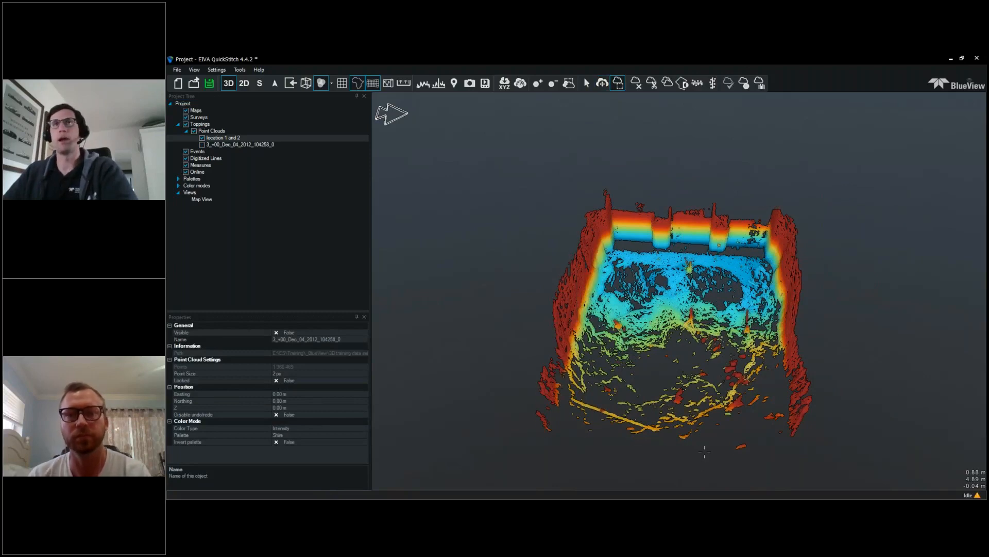
pyautogui.moveTo(705, 452); pyautogui.dragTo(709, 419)
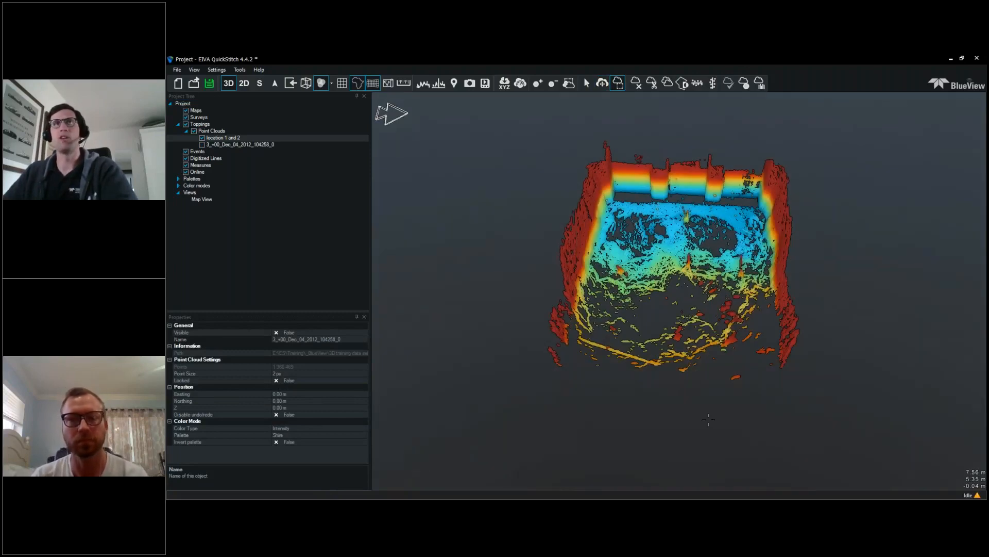
pyautogui.moveTo(708, 419); pyautogui.dragTo(709, 454, button='right')
pyautogui.moveTo(551, 335); pyautogui.dragTo(839, 453)
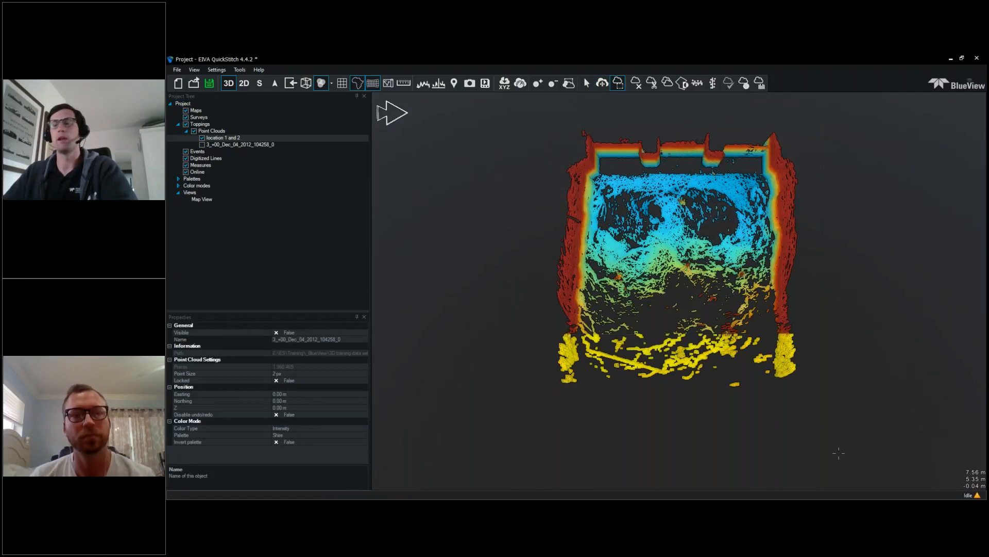
pyautogui.press('Delete')
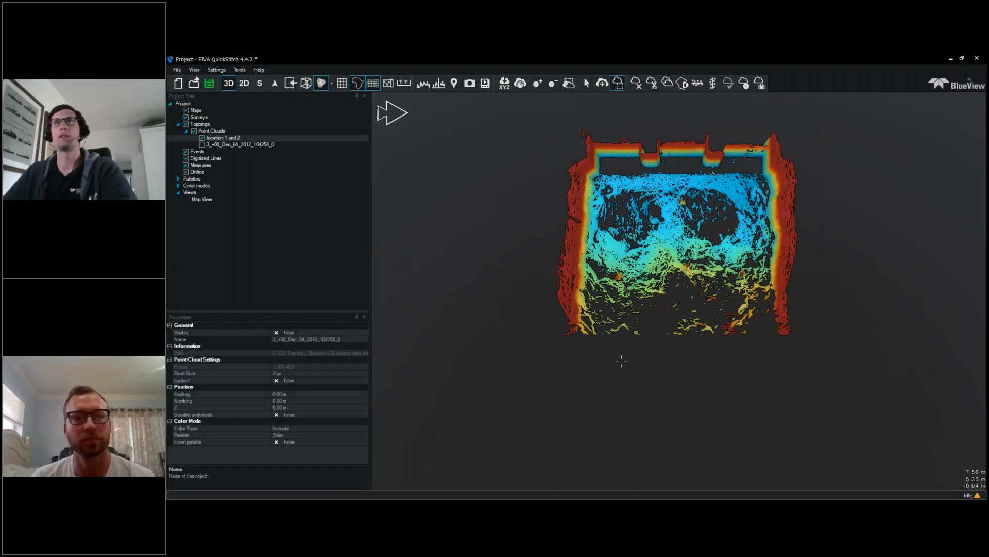
pyautogui.moveTo(565, 317); pyautogui.dragTo(884, 375)
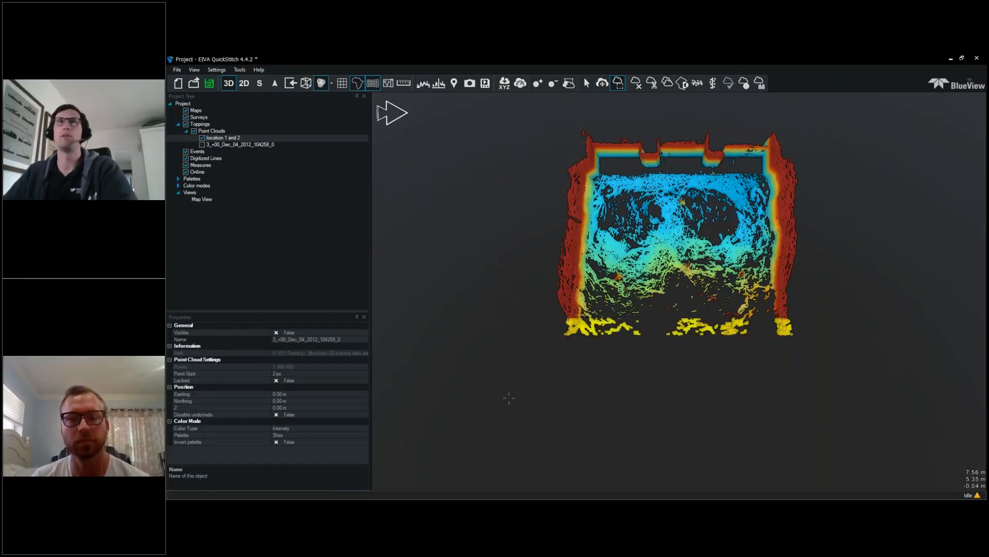
pyautogui.press('Delete')
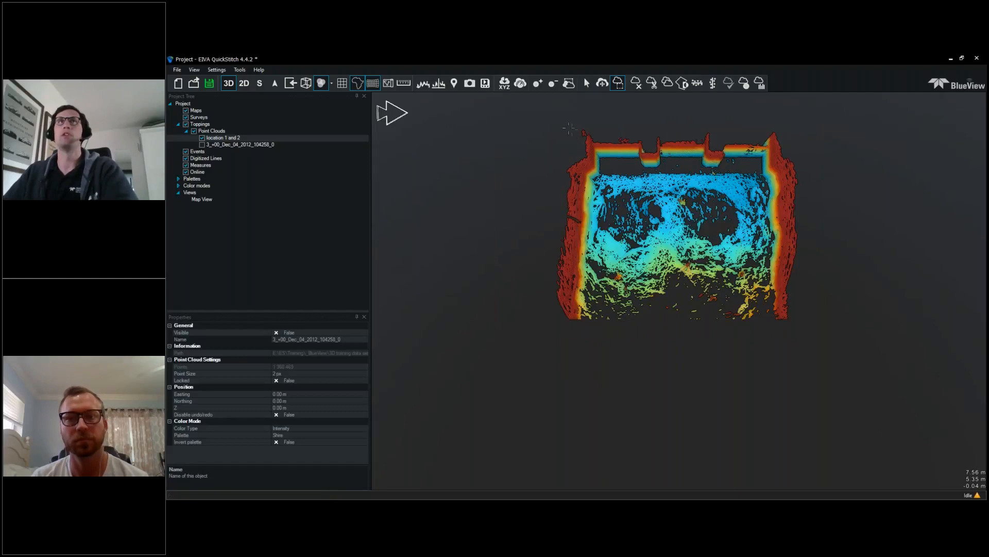
pyautogui.moveTo(583, 136); pyautogui.dragTo(796, 175)
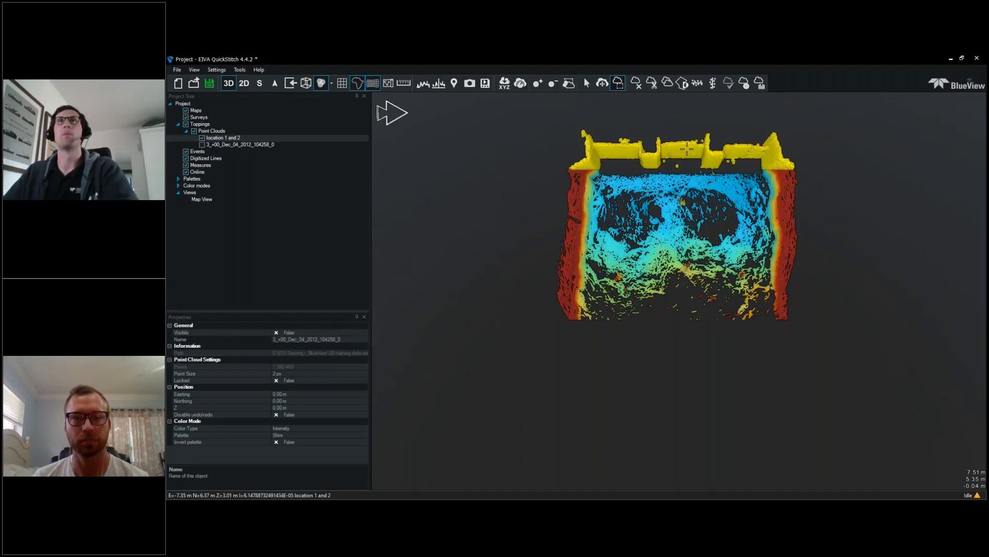
pyautogui.moveTo(687, 148); pyautogui.dragTo(668, 225, button='middle')
pyautogui.moveTo(566, 214); pyautogui.dragTo(747, 227)
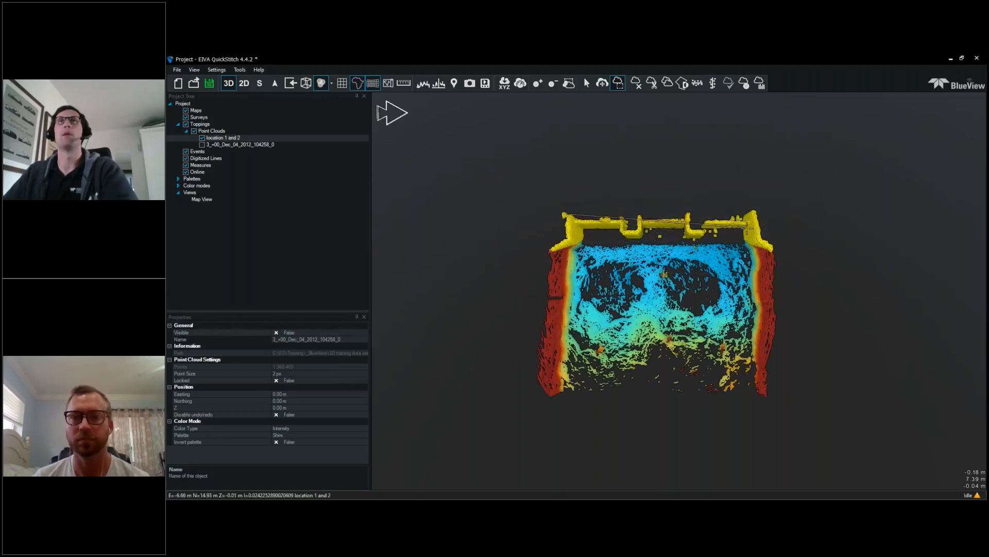
pyautogui.click(738, 199)
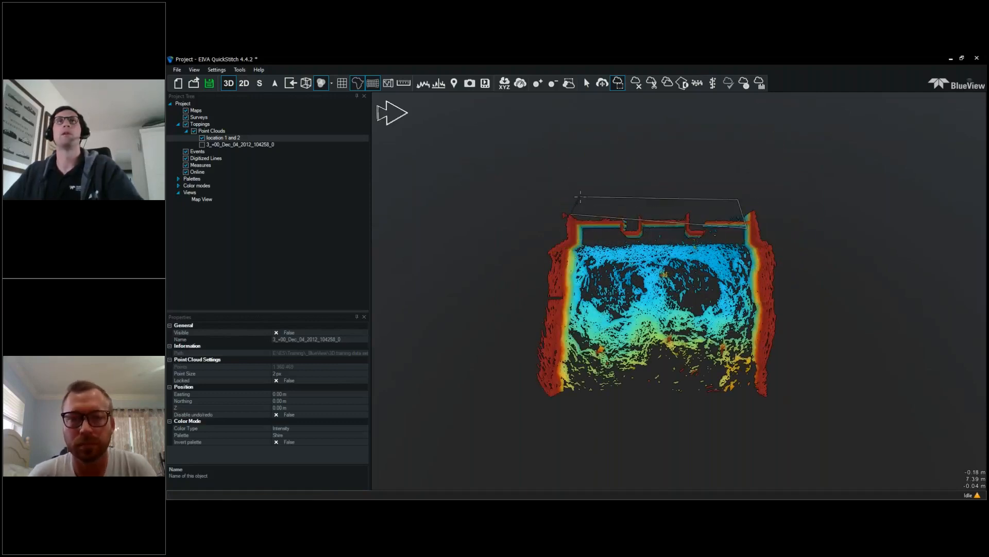
pyautogui.click(580, 196)
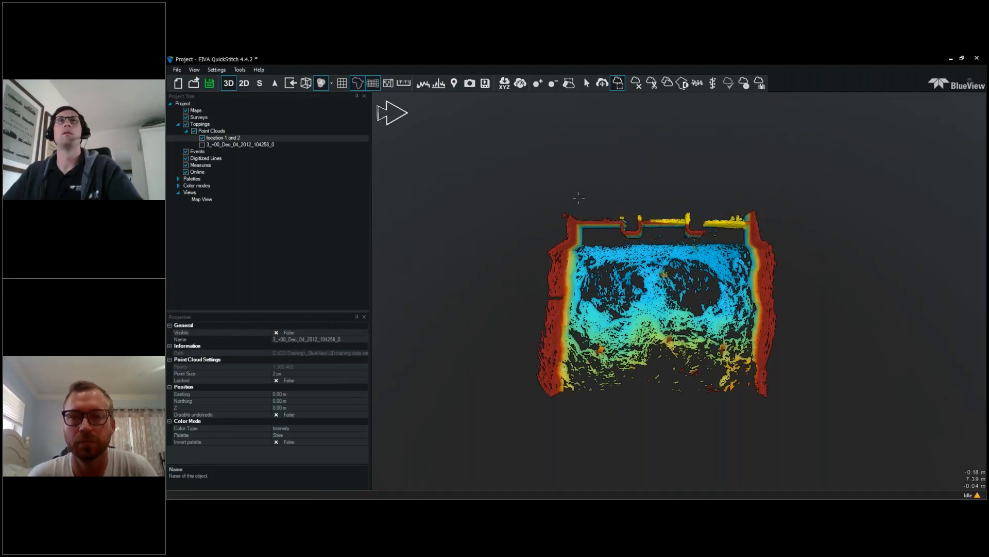
# Step: Select the back wall points between the side walls and cut them out as a cloud named "north wall"
pyautogui.moveTo(574, 202); pyautogui.dragTo(755, 232)
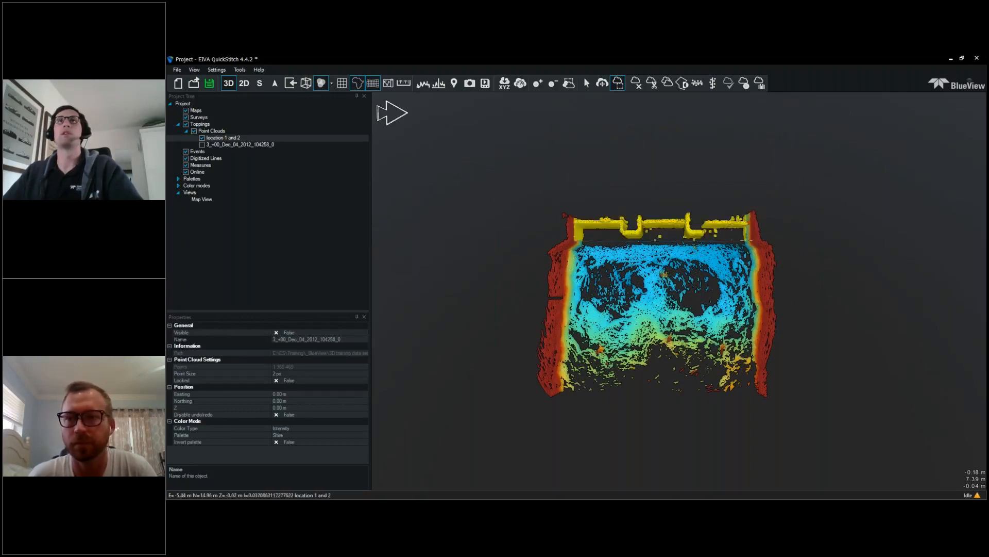
pyautogui.click(652, 84)
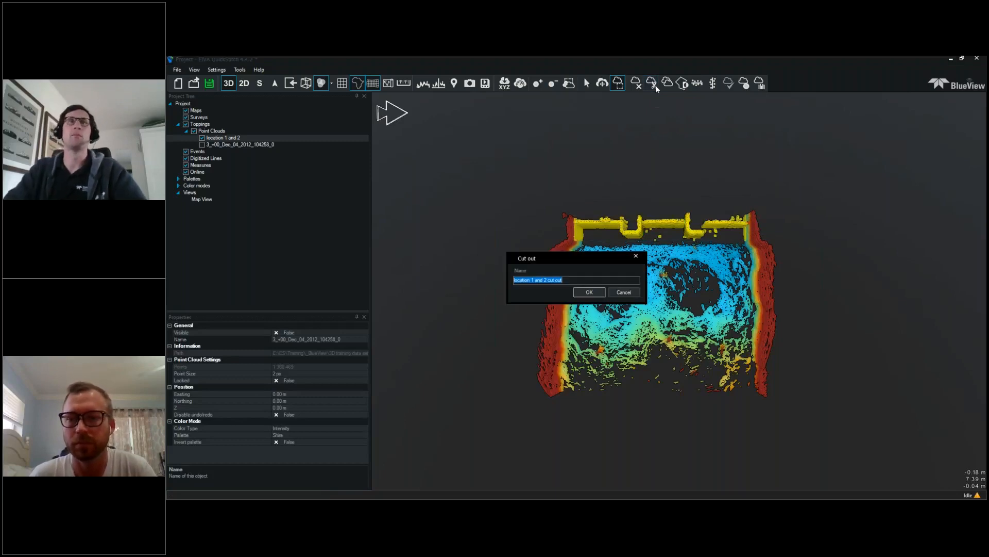
pyautogui.write('back wall')
pyautogui.press('Return')
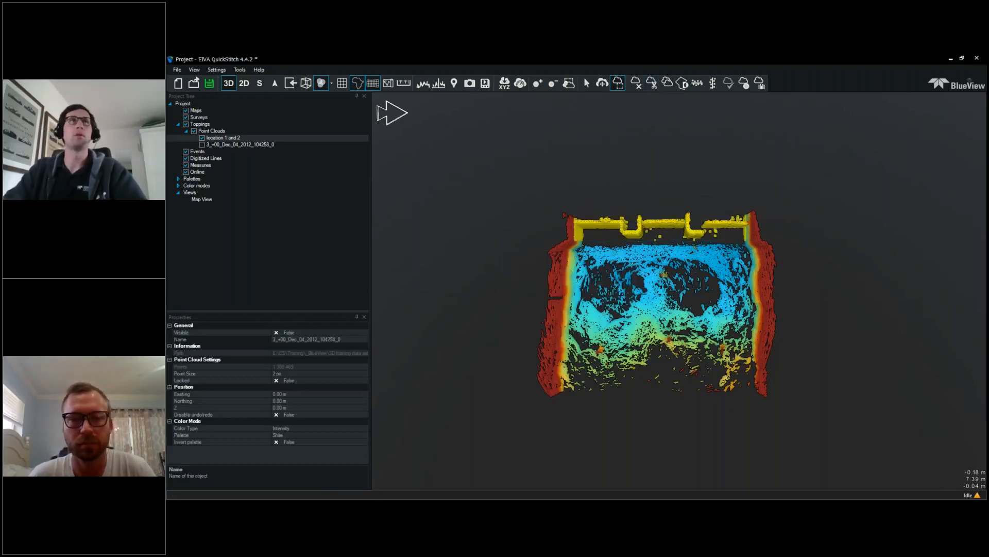
# Step: Select the north wall cloud and set its color type to Depth
pyautogui.click(216, 152)
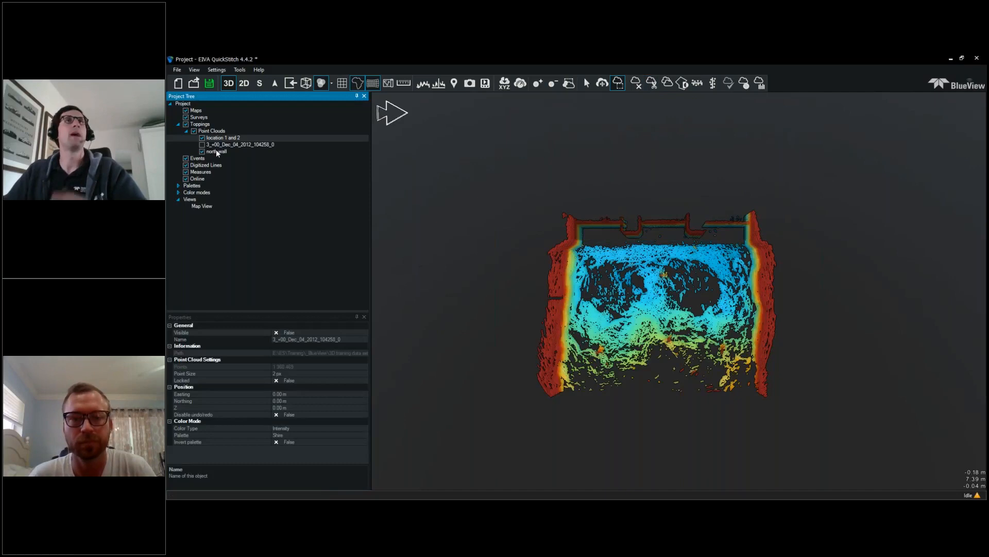
pyautogui.click(216, 151)
pyautogui.click(362, 414)
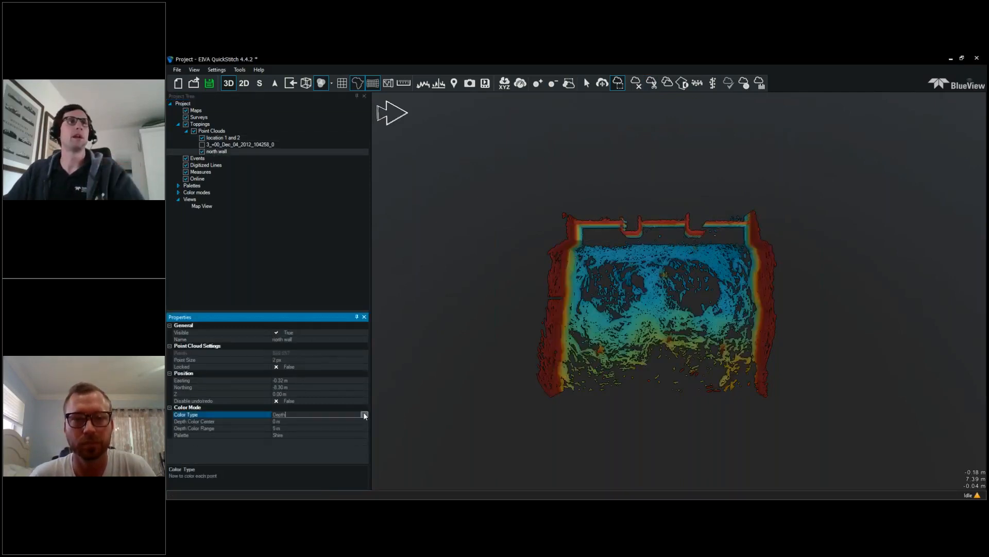
pyautogui.click(364, 414)
pyautogui.click(382, 446)
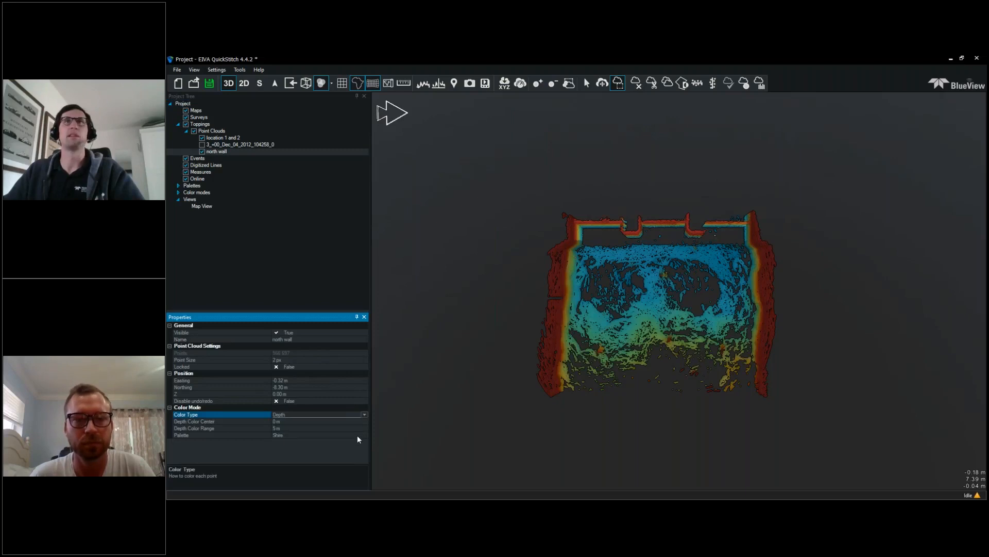
# Step: Switch the north wall cloud to a different, orange-toned color palette
pyautogui.click(358, 435)
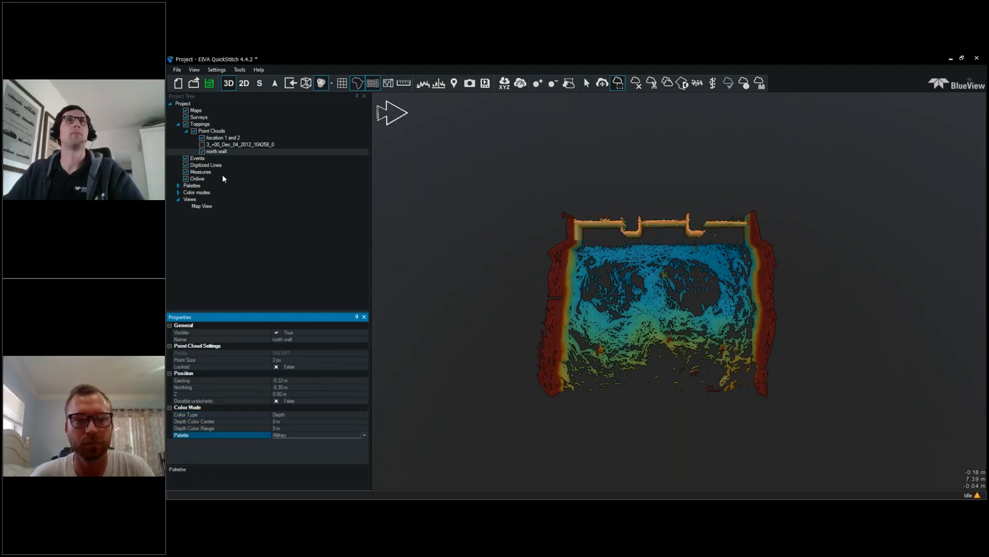
pyautogui.click(215, 131)
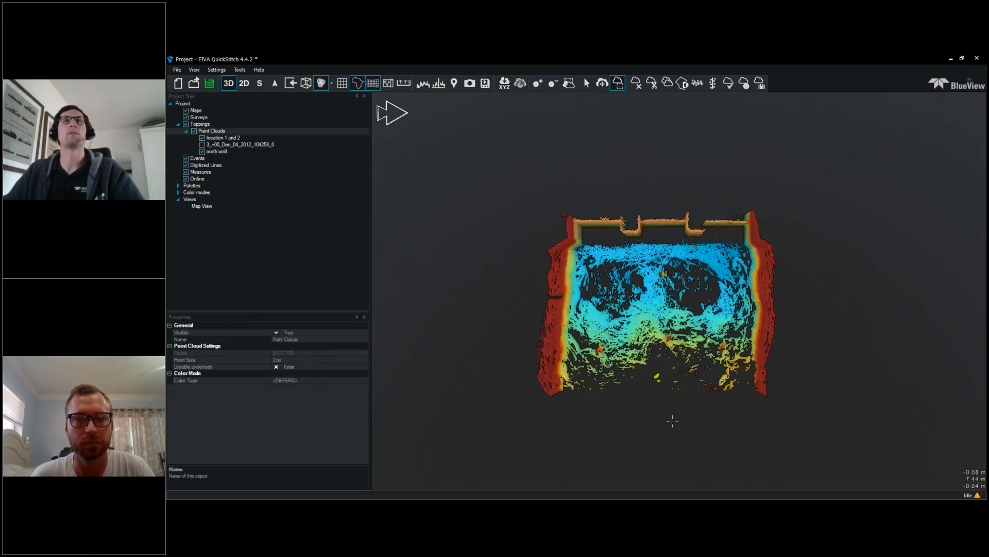
pyautogui.moveTo(670, 421); pyautogui.dragTo(646, 434)
pyautogui.press('Delete')
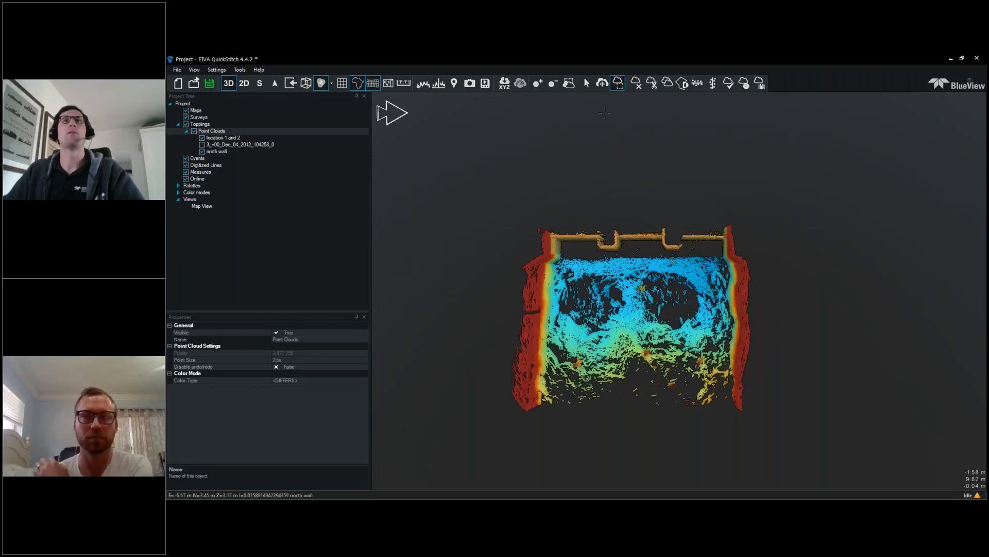
# Step: Inspect the coloured clouds from several angles with the selection tool, then check the XYZ export dialog and close it without saving
pyautogui.click(586, 83)
pyautogui.moveTo(644, 162)
pyautogui.mouseDown()
pyautogui.moveTo(627, 122)
pyautogui.moveTo(636, 203)
pyautogui.moveTo(662, 187)
pyautogui.mouseUp()
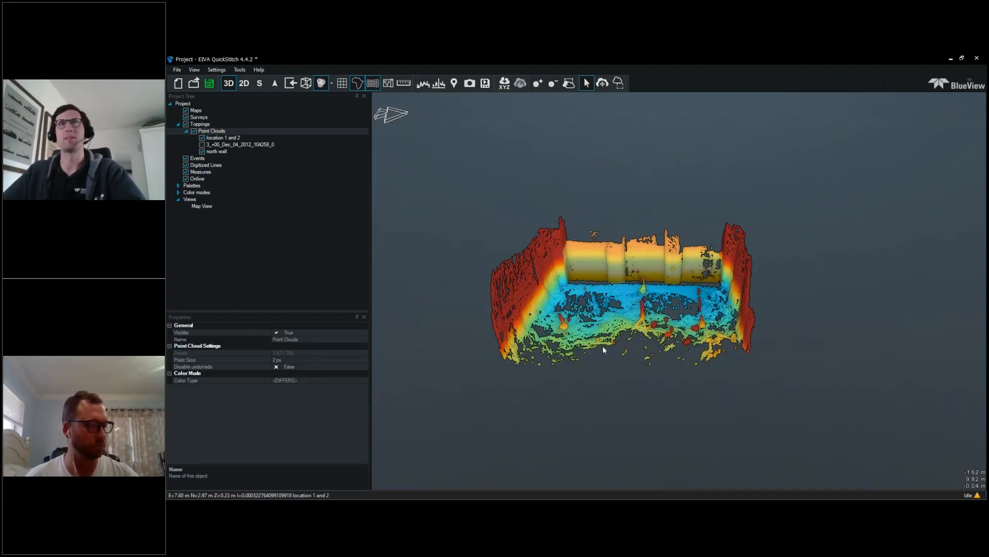
pyautogui.moveTo(603, 349); pyautogui.dragTo(610, 407)
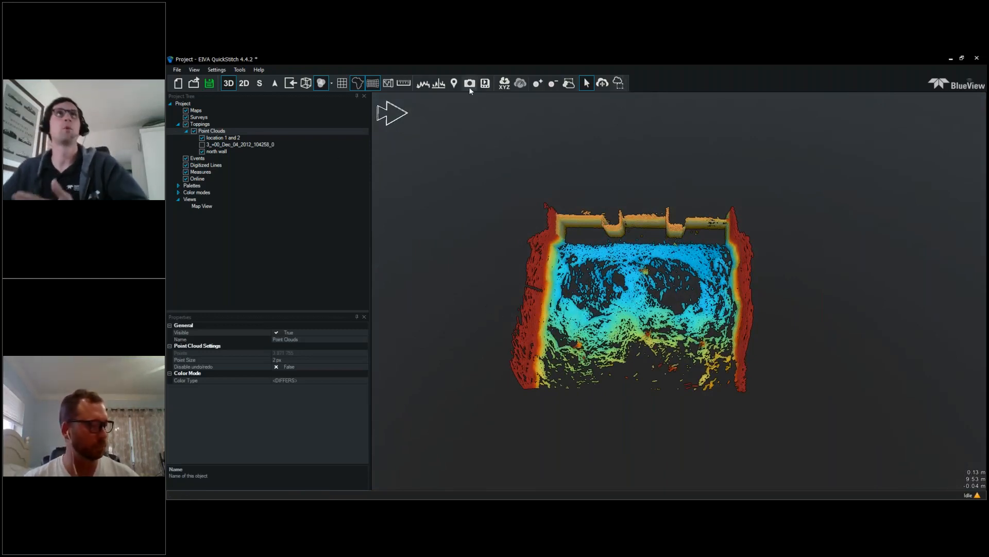
pyautogui.moveTo(597, 201); pyautogui.dragTo(569, 181)
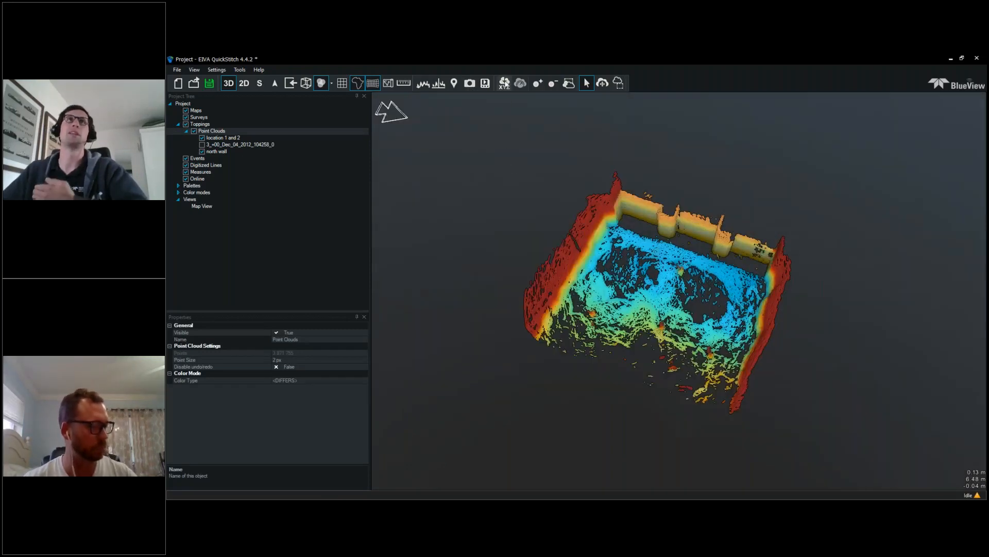
pyautogui.click(505, 83)
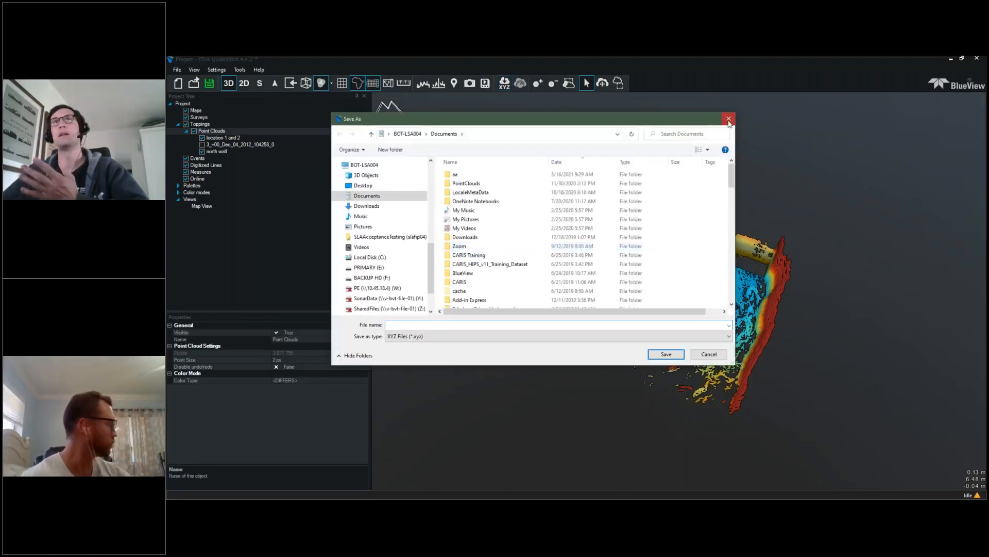
pyautogui.click(728, 119)
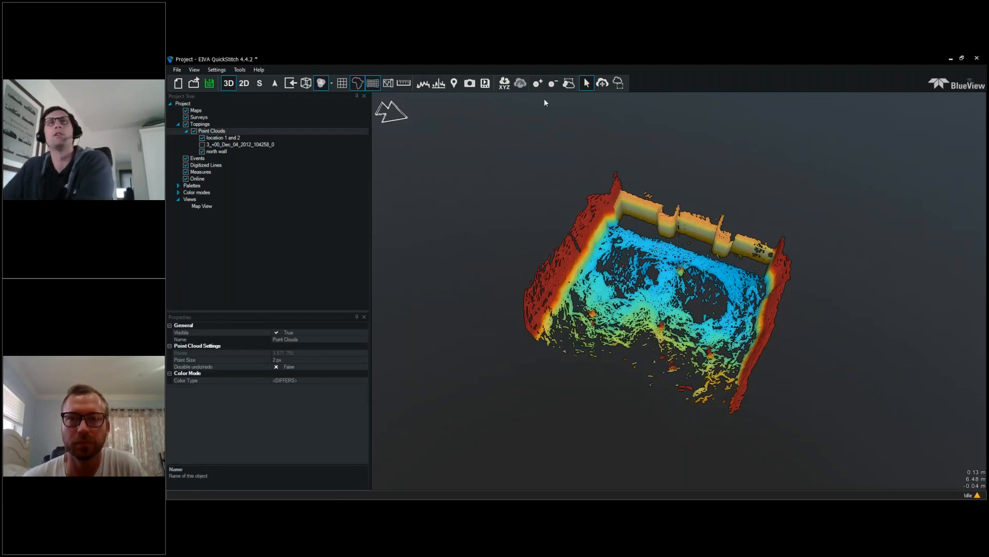
# Step: Save a closer screenshot of the 3D view as a PNG image named "top view" in the Documents folder
pyautogui.scroll(3, 762, 374)
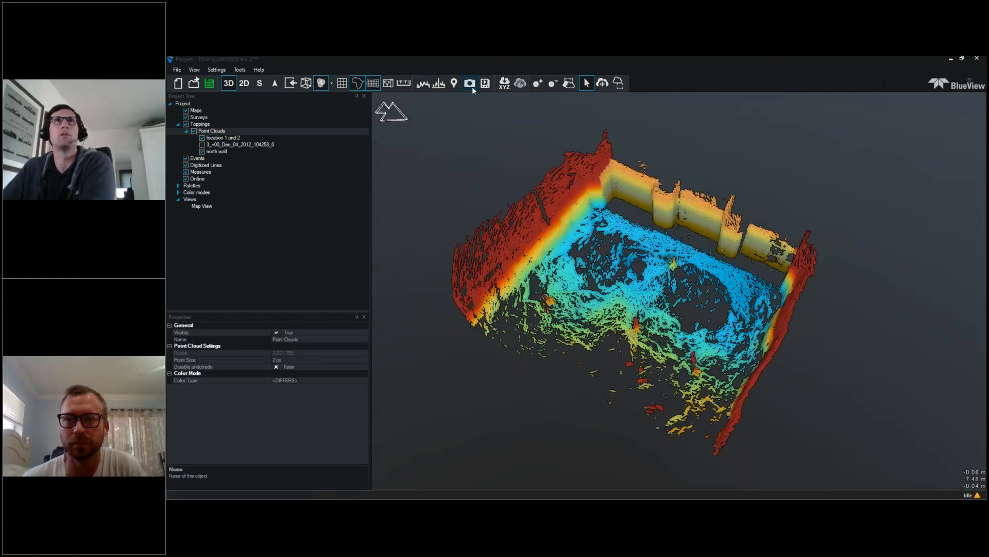
pyautogui.click(470, 83)
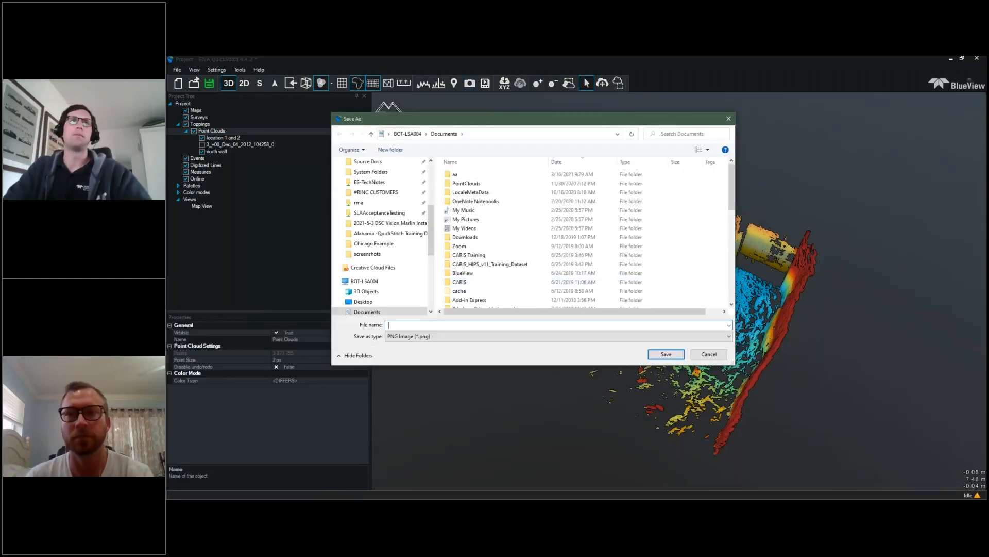
pyautogui.write('top view')
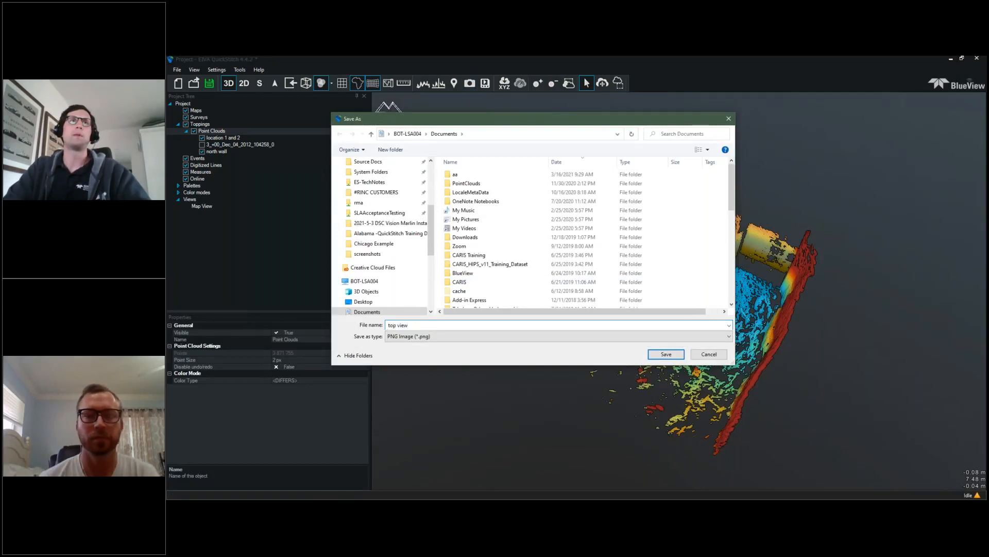
pyautogui.press('Return')
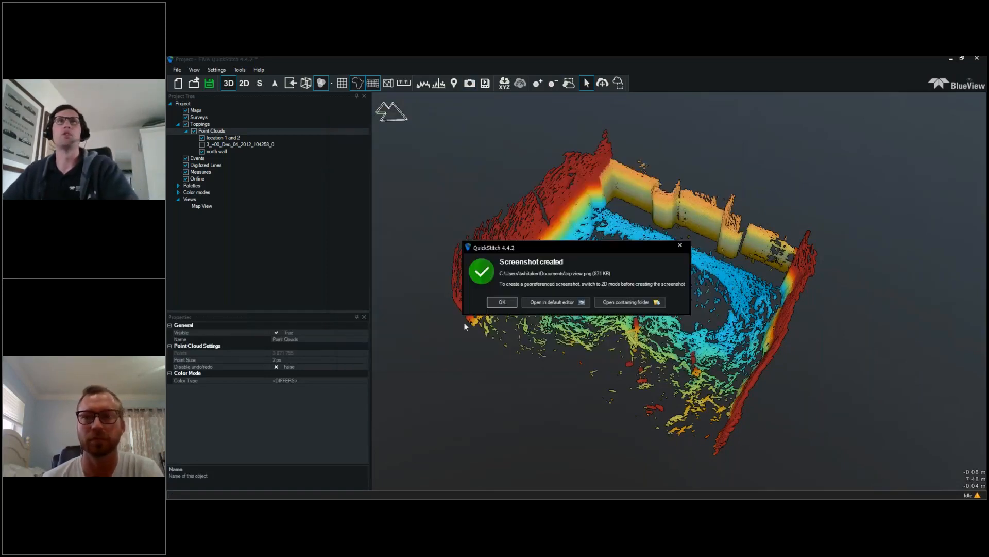
# Step: Open the saved top view.png image to check it, then close the image viewer
pyautogui.click(657, 301)
pyautogui.moveTo(988, 132); pyautogui.dragTo(473, 56)
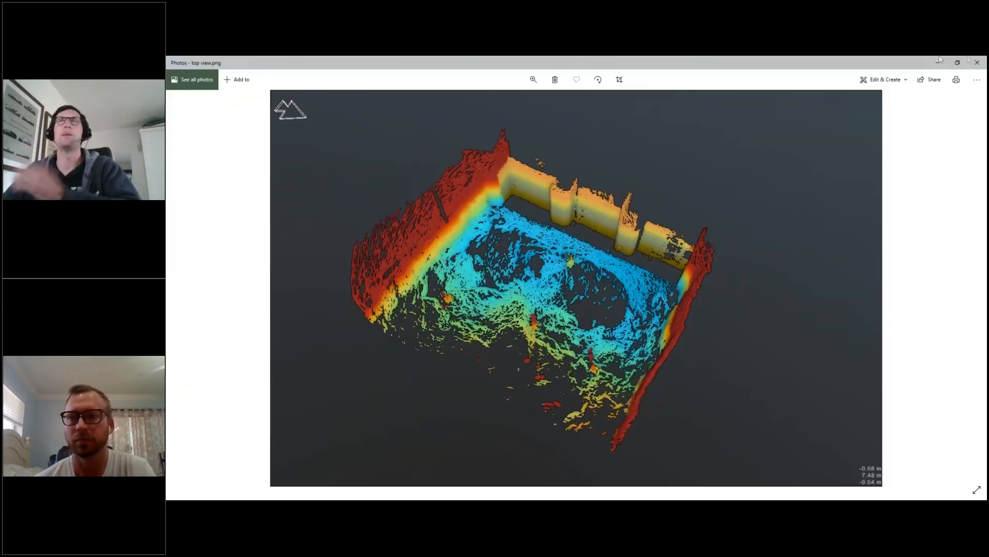
pyautogui.click(978, 62)
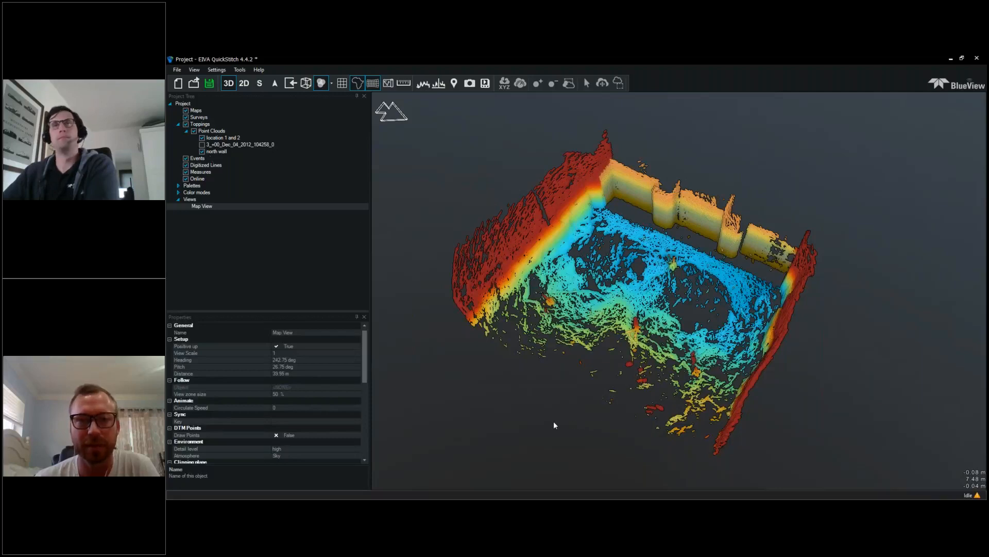
# Step: Show the third scan with location 1 and 2 hidden, rotate it until its back wall parallels the north wall, and show location 1 and 2 again
pyautogui.moveTo(555, 425); pyautogui.dragTo(579, 454)
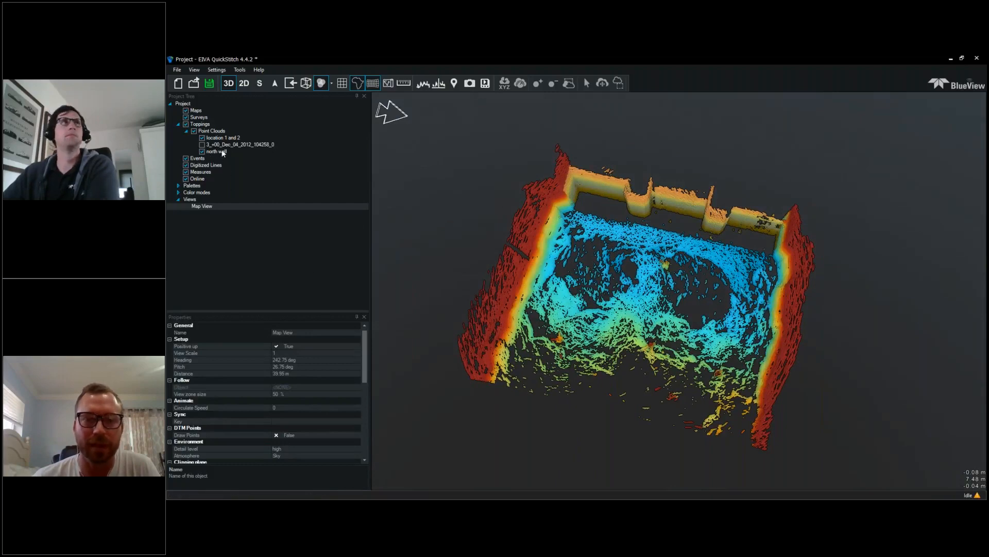
pyautogui.click(205, 146)
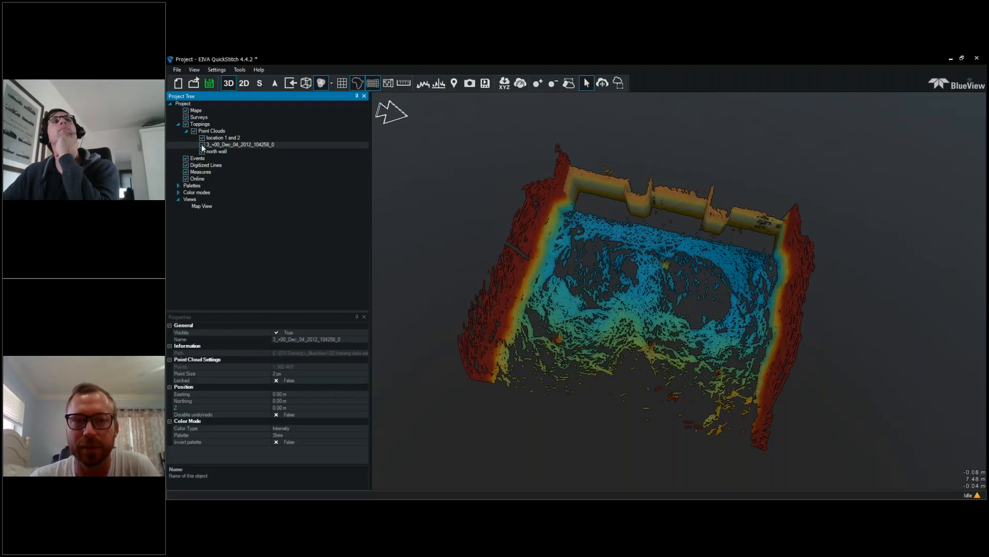
pyautogui.click(202, 138)
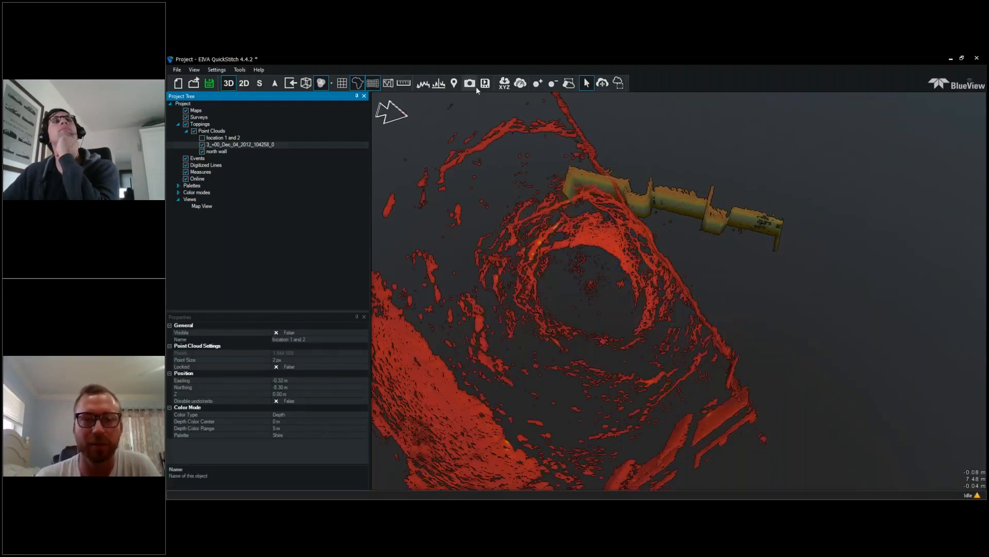
pyautogui.click(599, 87)
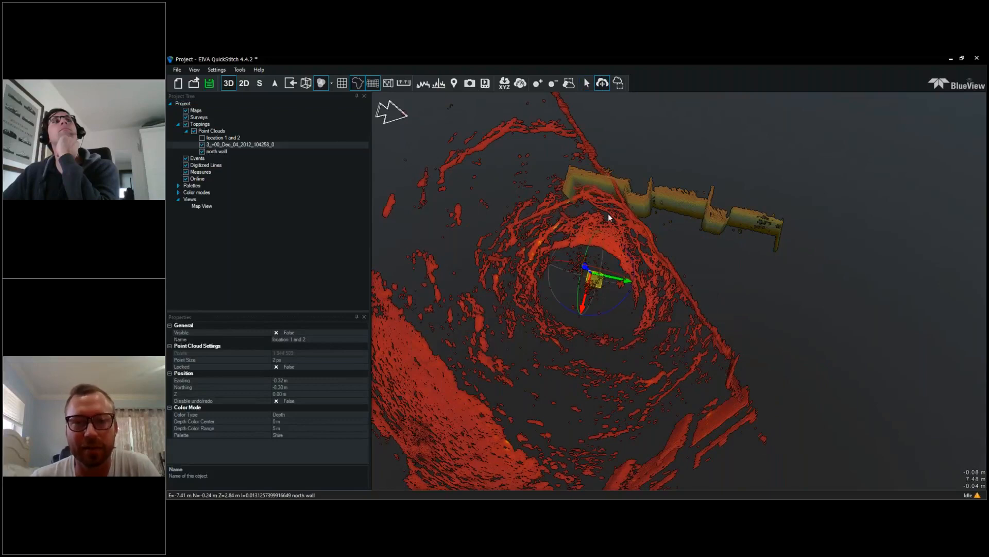
pyautogui.moveTo(599, 236); pyautogui.dragTo(479, 222)
pyautogui.click(202, 138)
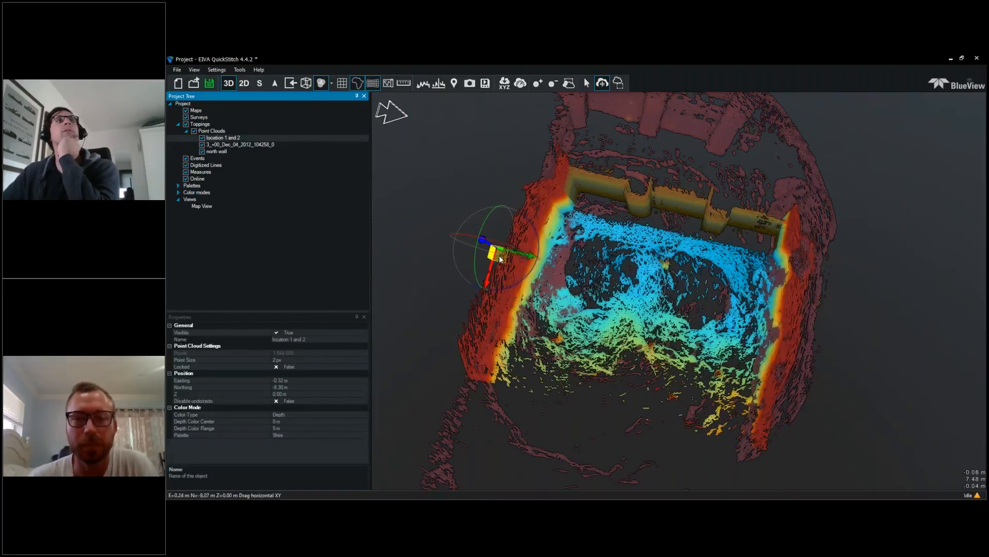
# Step: Try moving the location 1 and 2 cloud horizontally away from the third scan by itself, then undo the move
pyautogui.moveTo(504, 260); pyautogui.dragTo(789, 311)
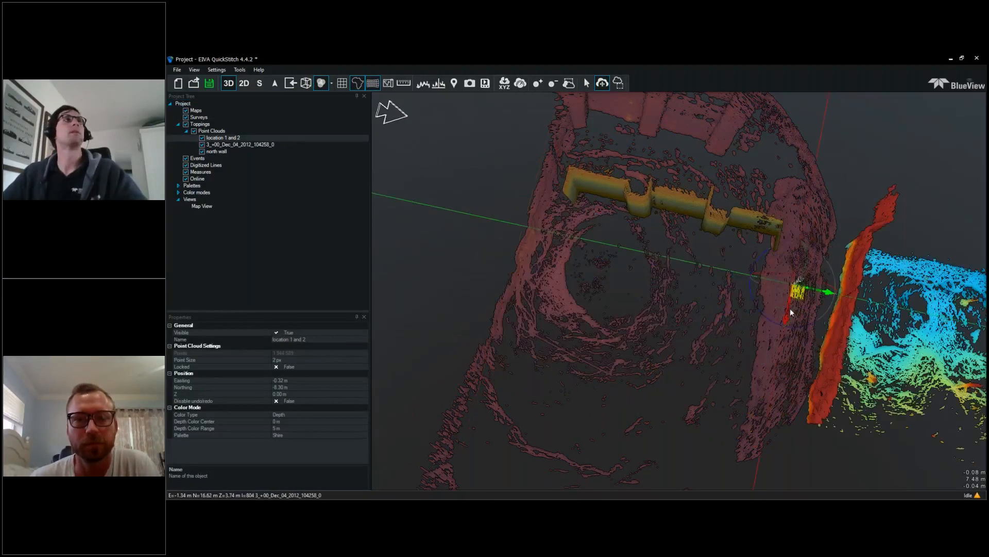
pyautogui.hotkey('ctrl', 'z')
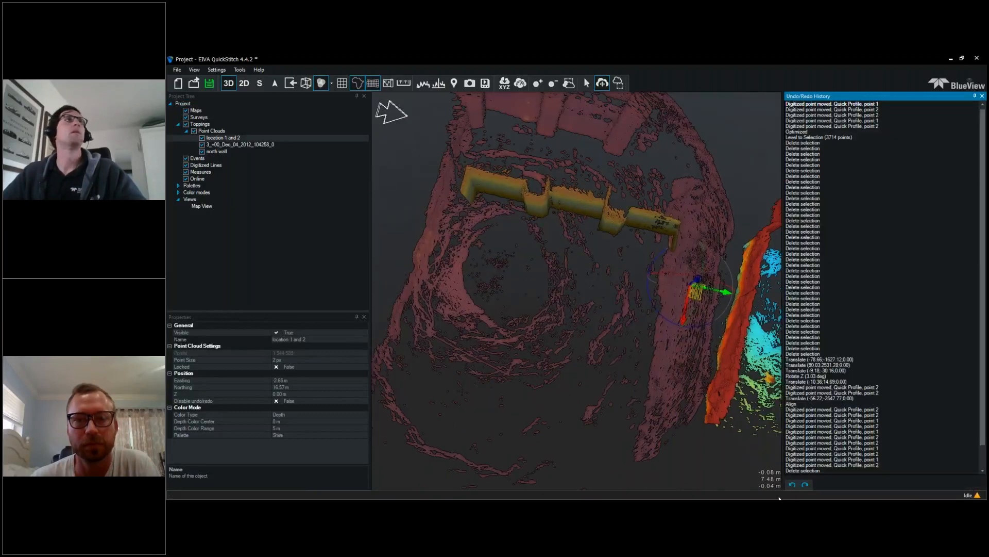
# Step: Group the location 1 and 2 cloud with the north wall cloud
pyautogui.rightClick(222, 138)
pyautogui.moveTo(268, 402)
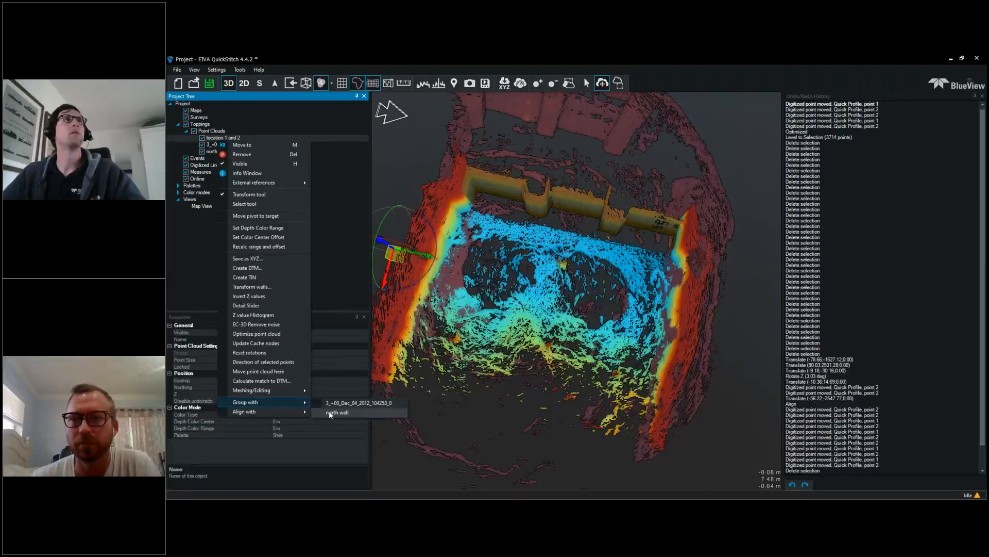
pyautogui.click(329, 411)
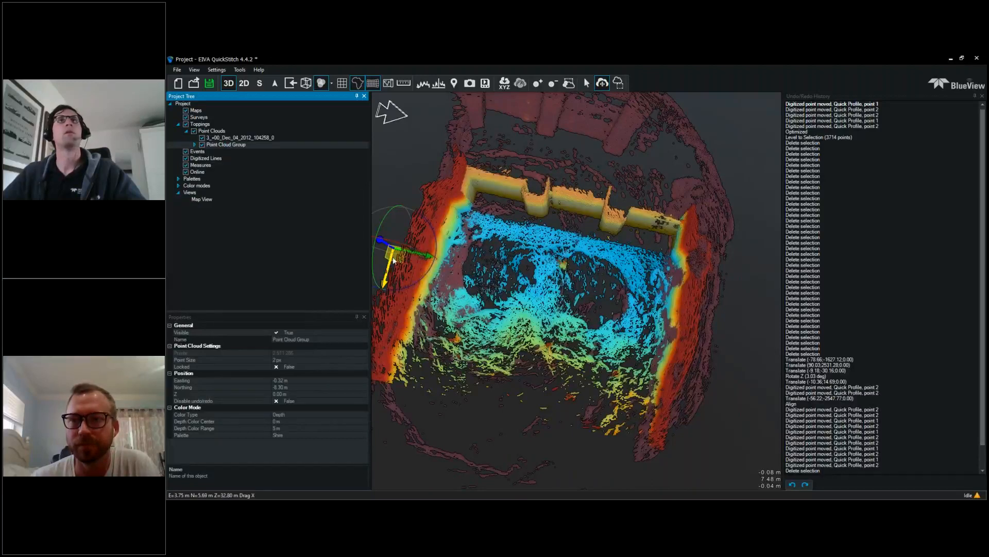
# Step: Move the point cloud group horizontally beside the third scan, to about northing 16.6 m, and close the undo history
pyautogui.moveTo(399, 259); pyautogui.dragTo(942, 89)
pyautogui.click(983, 96)
pyautogui.moveTo(805, 295); pyautogui.dragTo(607, 299)
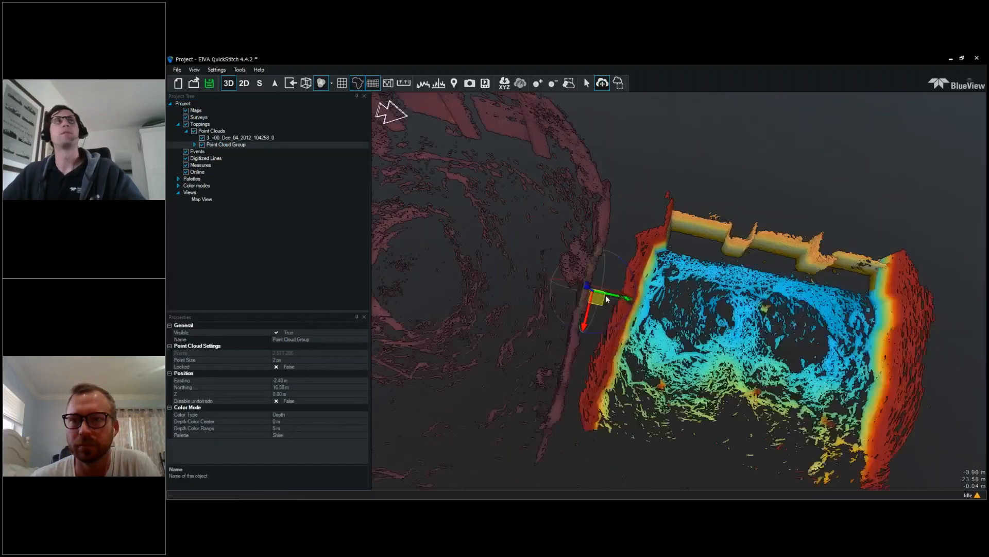
pyautogui.scroll(-3, 607, 299)
# Step: Move the third scan horizontally until its back and side walls roughly overlap the point cloud group, at about northing 25 m
pyautogui.click(217, 138)
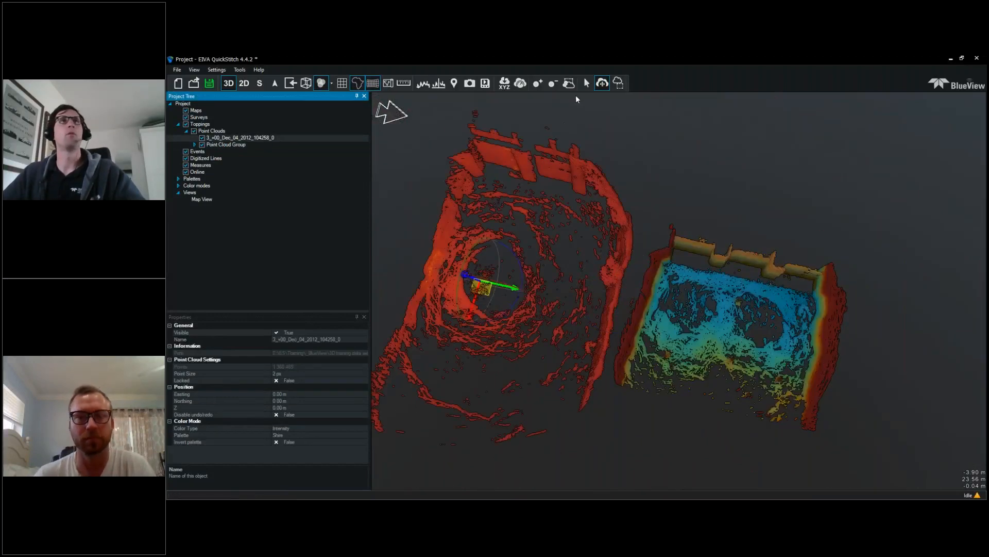
pyautogui.click(485, 291)
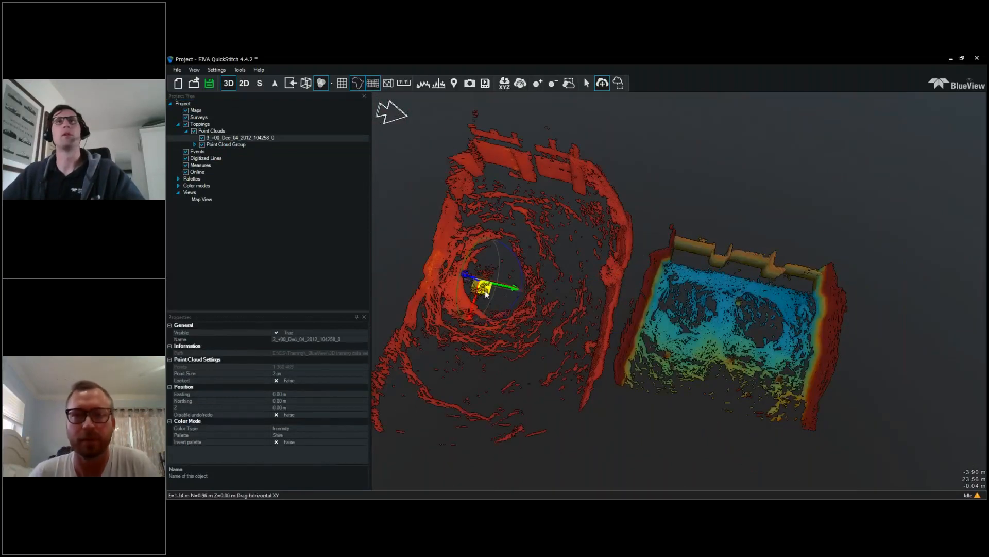
pyautogui.moveTo(485, 290); pyautogui.dragTo(483, 322)
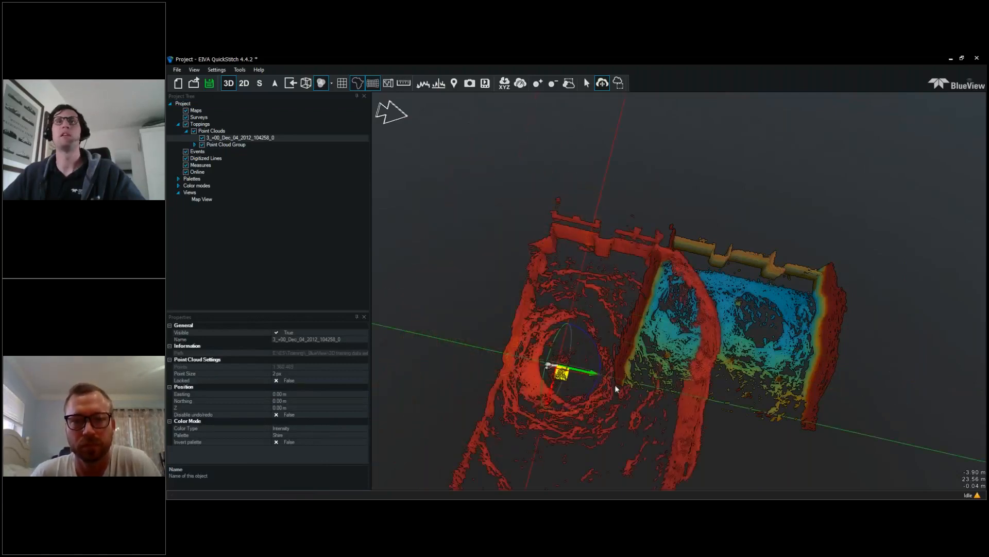
pyautogui.moveTo(615, 387); pyautogui.dragTo(680, 390)
# Step: Compare the back wall and side walls of the third scan and the point cloud group by alternately hiding and showing each
pyautogui.scroll(1, 767, 368)
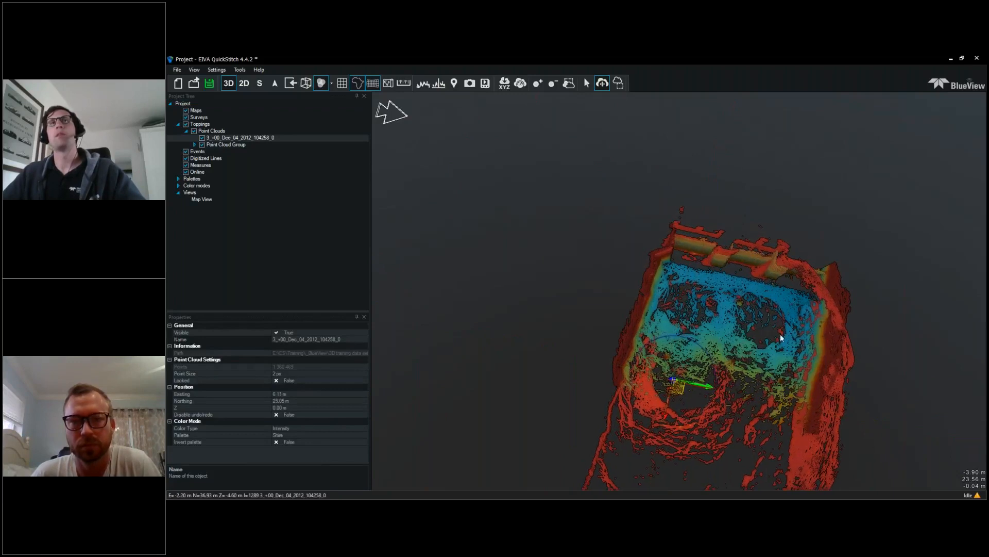
pyautogui.scroll(2, 767, 347)
pyautogui.moveTo(754, 356); pyautogui.dragTo(666, 338)
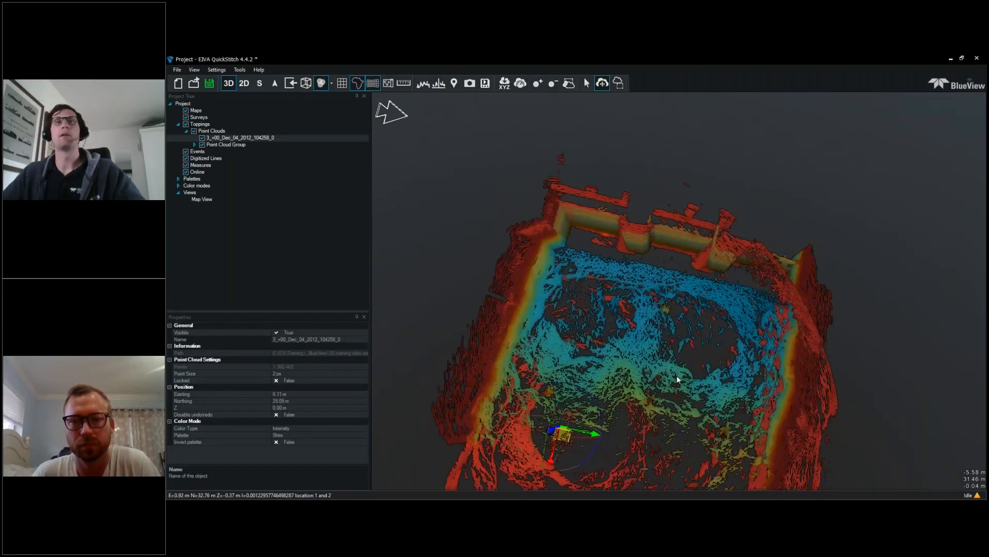
pyautogui.click(202, 144)
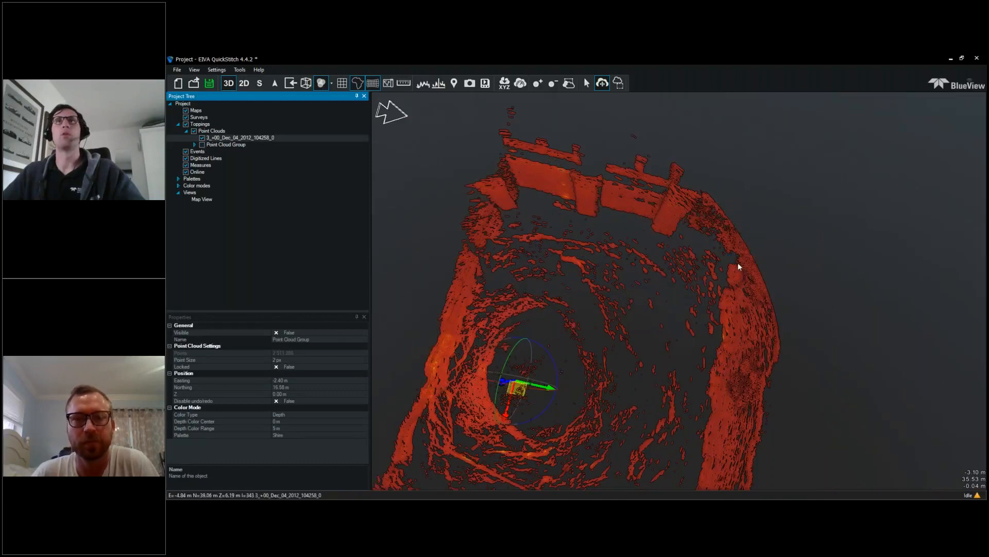
pyautogui.click(201, 144)
pyautogui.click(202, 137)
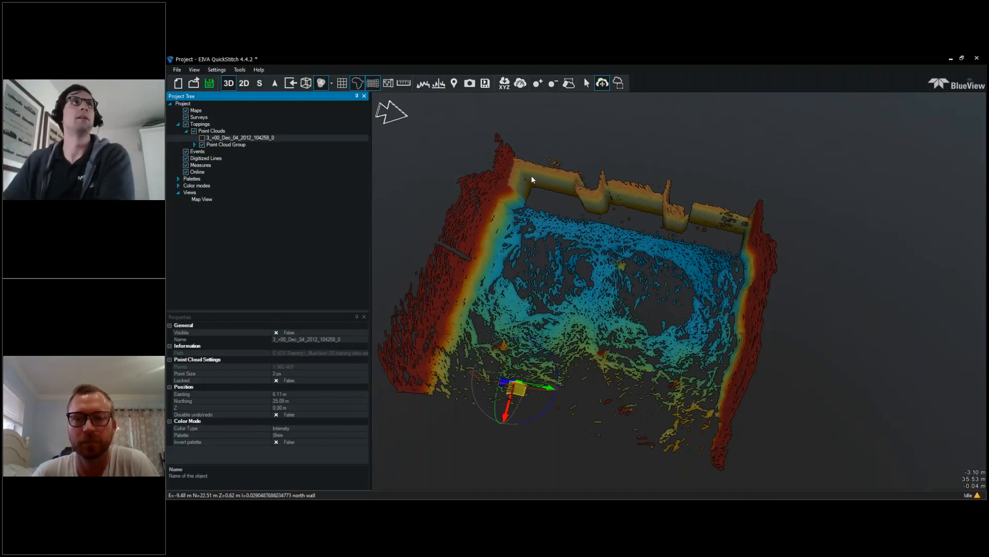
pyautogui.click(202, 138)
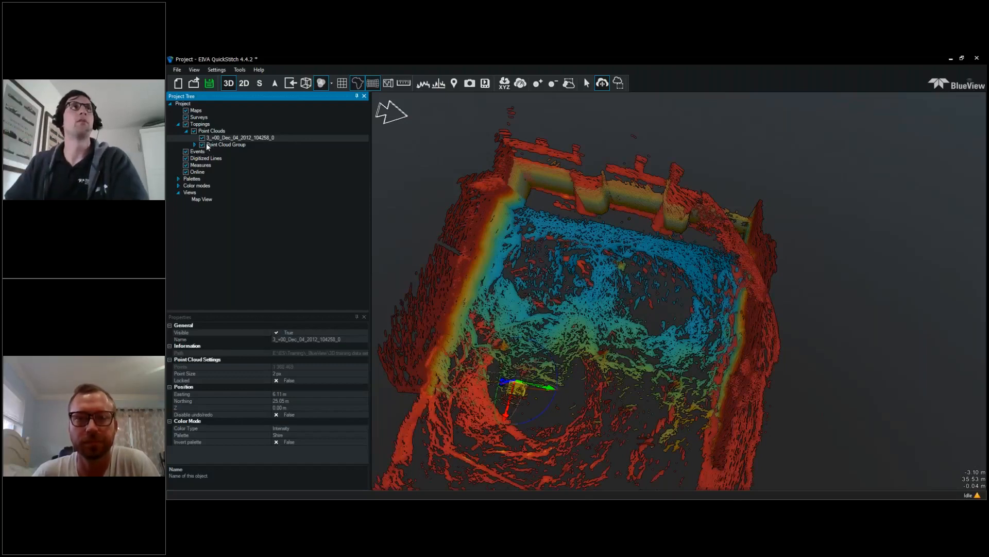
pyautogui.click(201, 145)
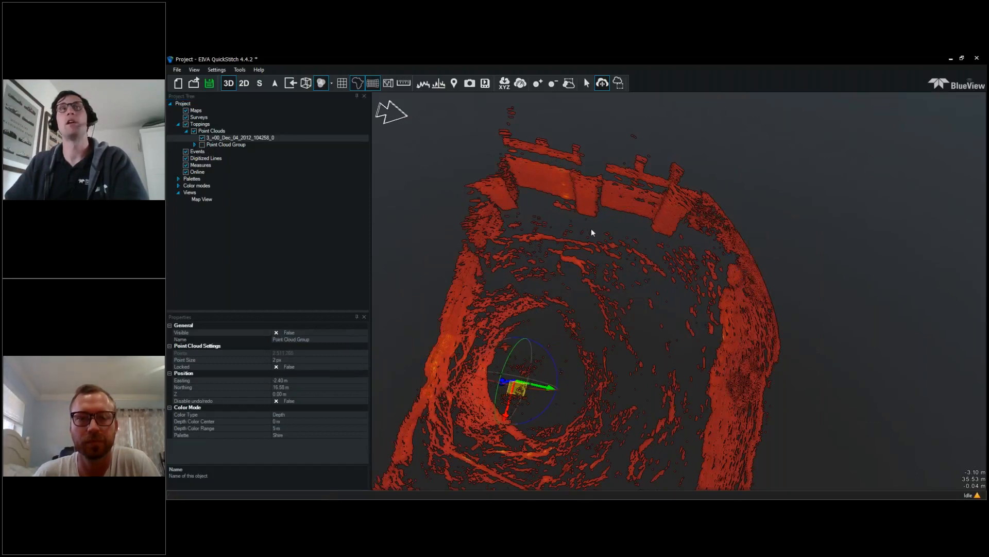
pyautogui.moveTo(592, 228); pyautogui.dragTo(617, 275)
pyautogui.scroll(3, 540, 262)
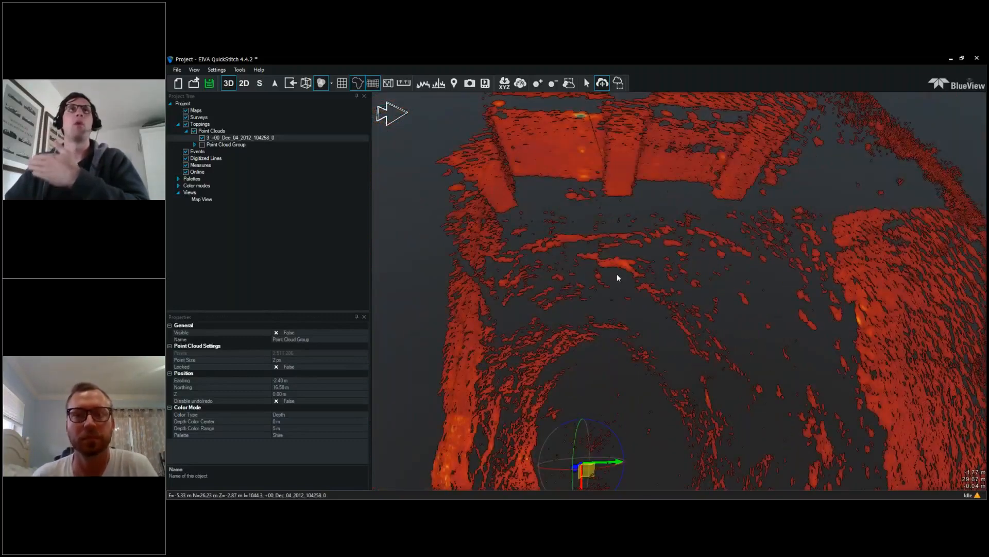
pyautogui.click(202, 145)
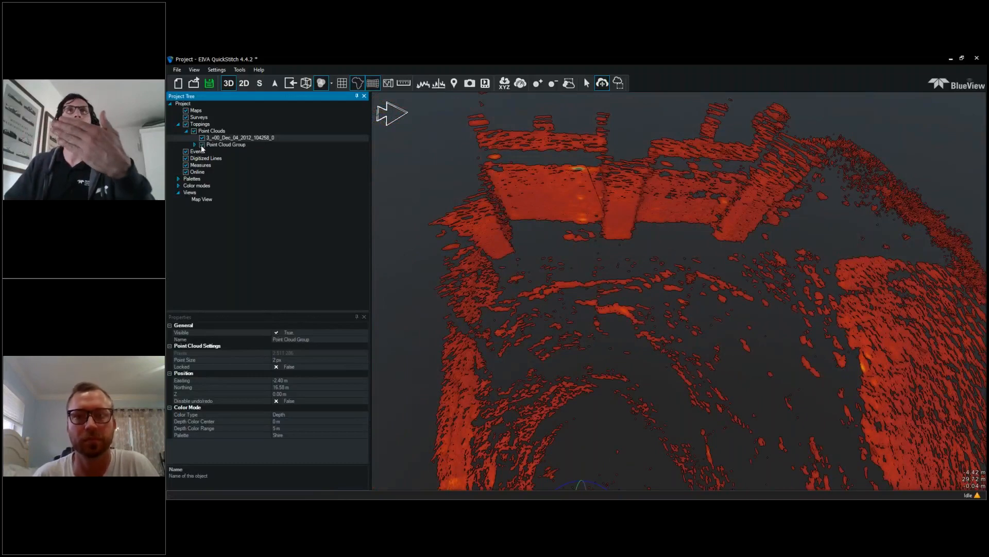
# Step: Show only the third scan and delete the main block of its back wall points
pyautogui.click(202, 138)
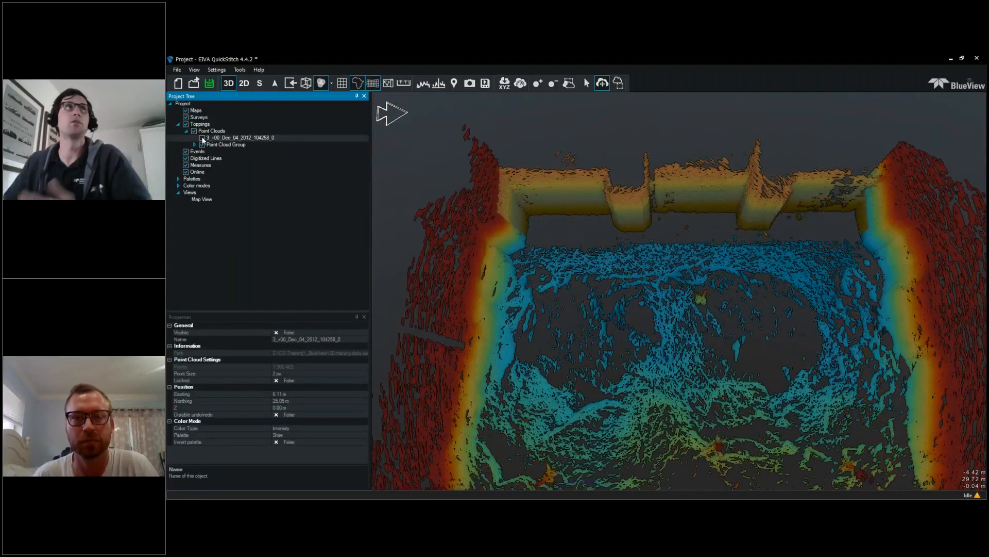
pyautogui.click(202, 137)
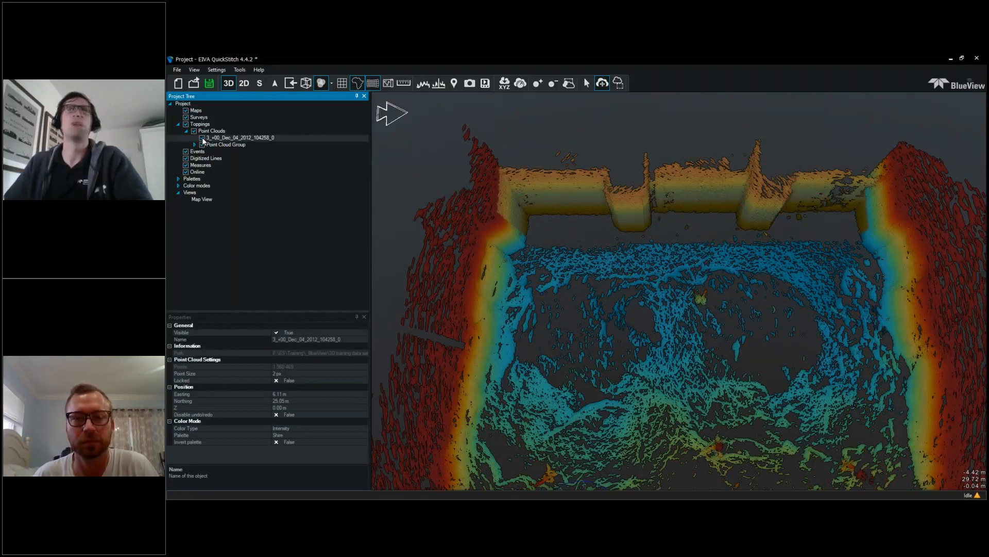
pyautogui.click(202, 144)
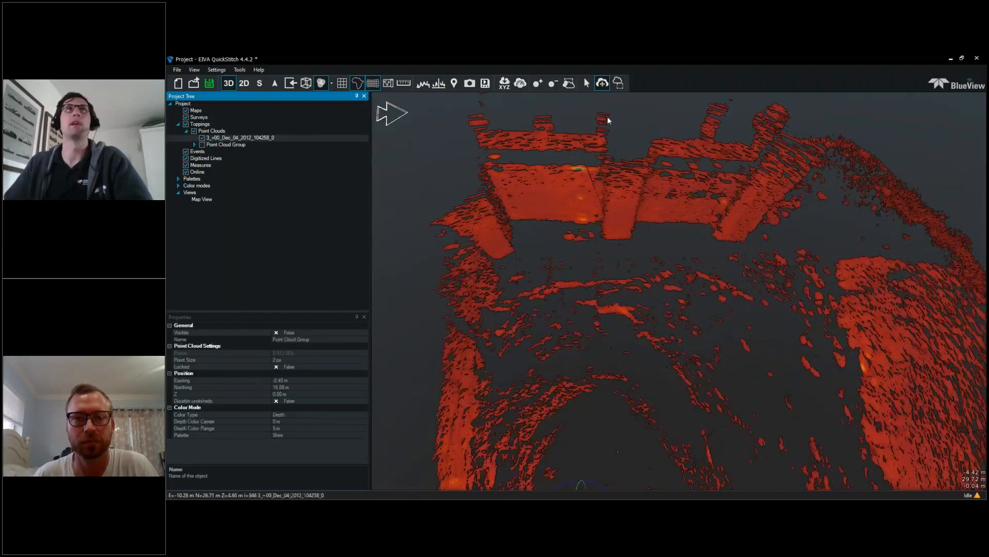
pyautogui.click(619, 84)
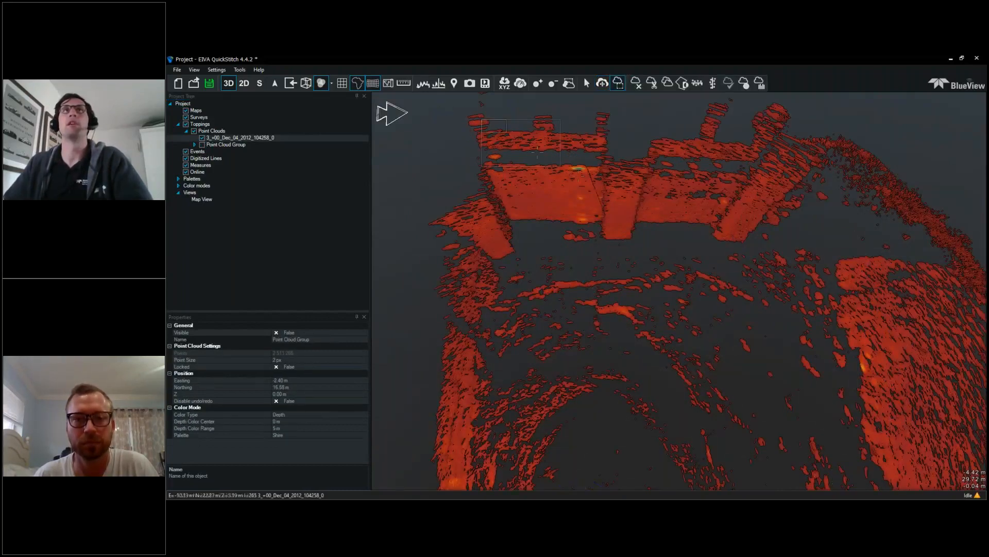
pyautogui.moveTo(560, 165); pyautogui.dragTo(841, 241)
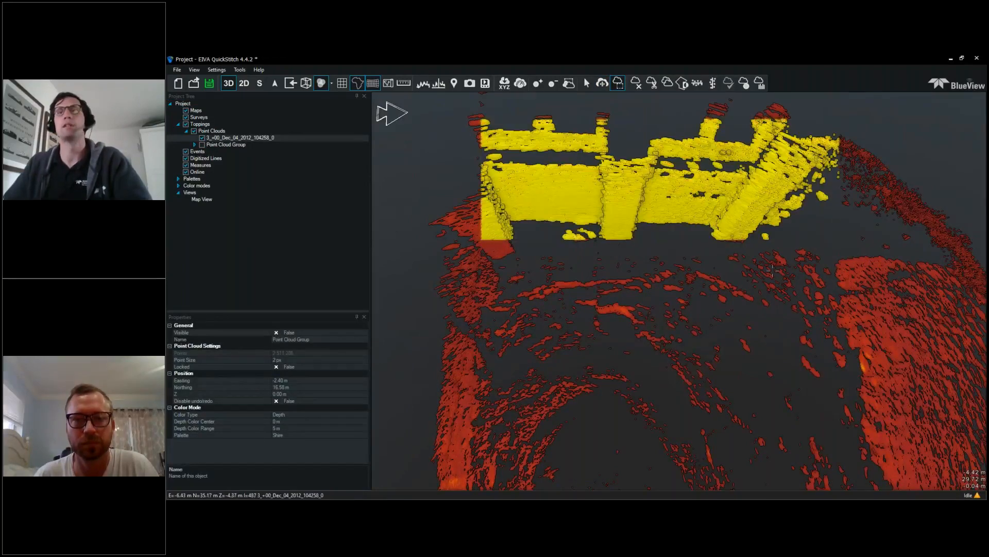
pyautogui.press('Delete')
# Step: Delete the remaining back wall and corner points of the third scan, and select the stray points along the rear edge of its floor
pyautogui.moveTo(553, 191); pyautogui.dragTo(801, 255)
pyautogui.press('Delete')
pyautogui.scroll(-2, 800, 252)
pyautogui.moveTo(494, 115); pyautogui.dragTo(818, 204)
pyautogui.press('Delete')
pyautogui.moveTo(782, 164); pyautogui.dragTo(898, 248)
pyautogui.press('Delete')
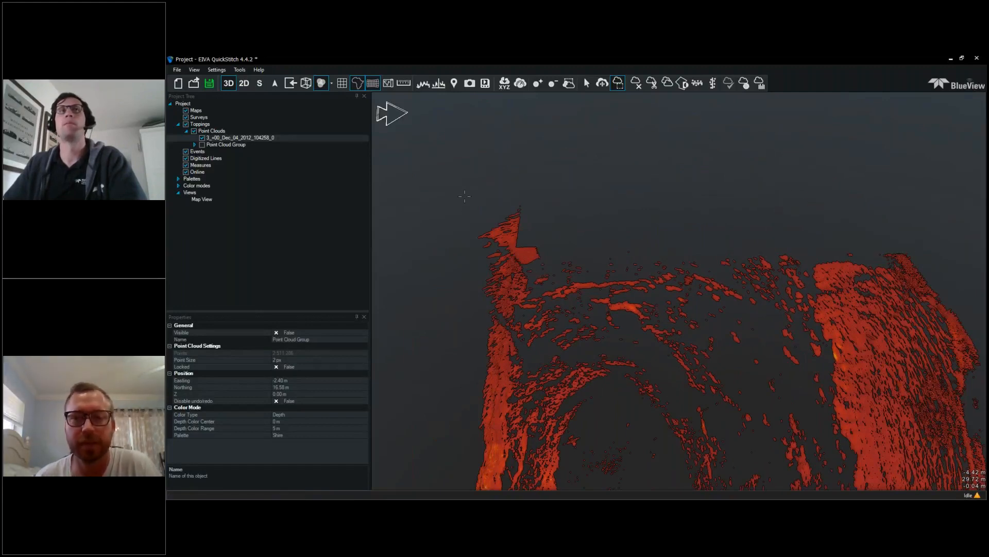
pyautogui.moveTo(464, 196); pyautogui.dragTo(568, 278)
pyautogui.press('Delete')
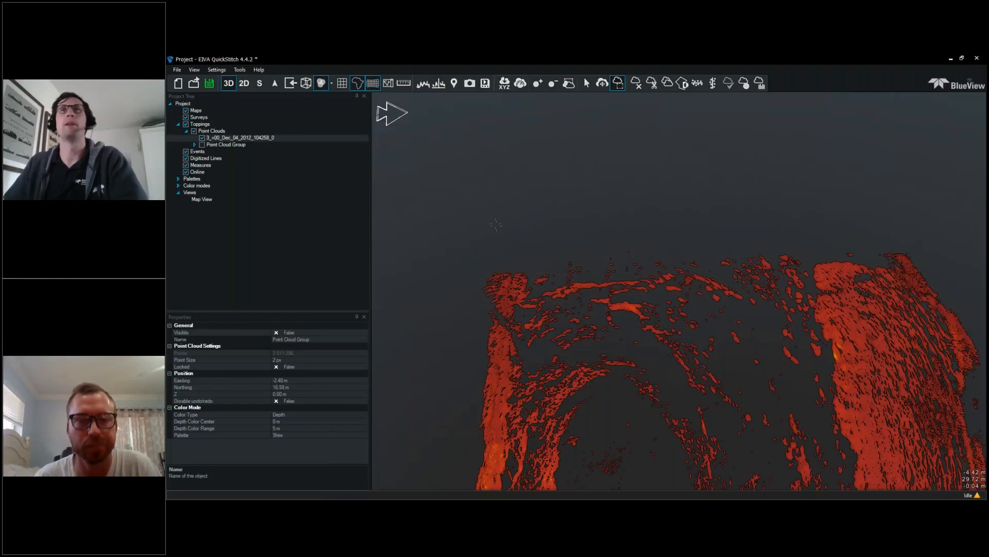
pyautogui.moveTo(498, 223); pyautogui.dragTo(809, 263)
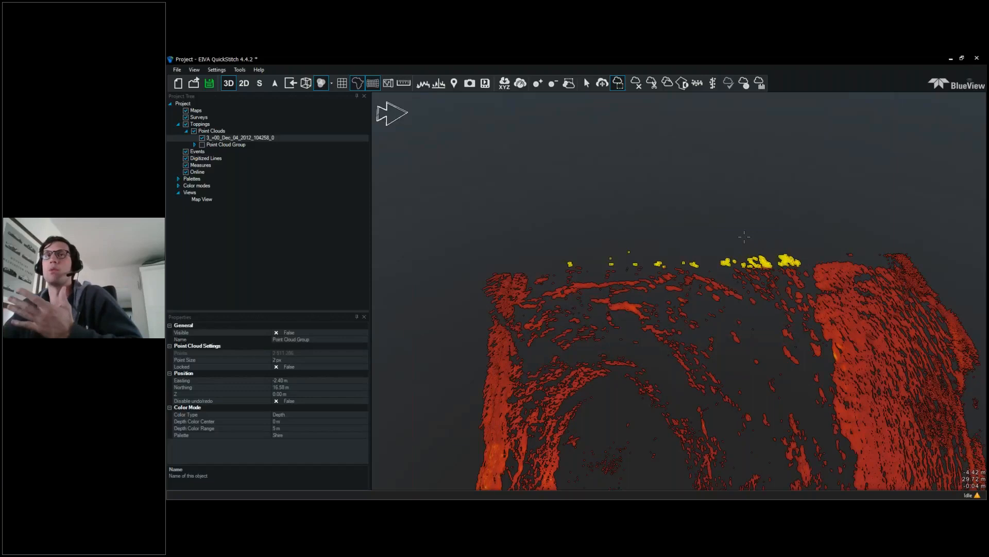
pyautogui.scroll(-4, 744, 236)
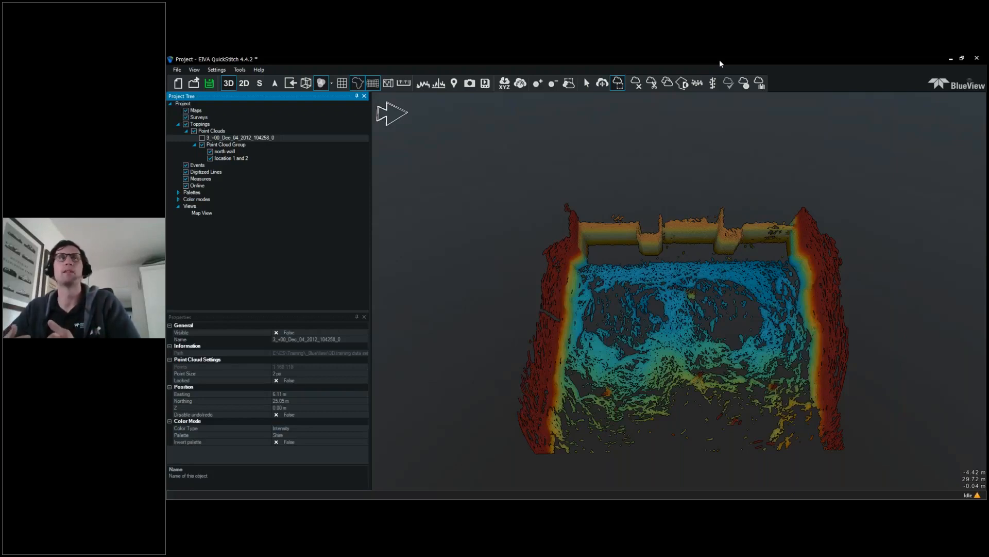
# Step: Reduce the point size of the point cloud group to 1 px
pyautogui.click(217, 146)
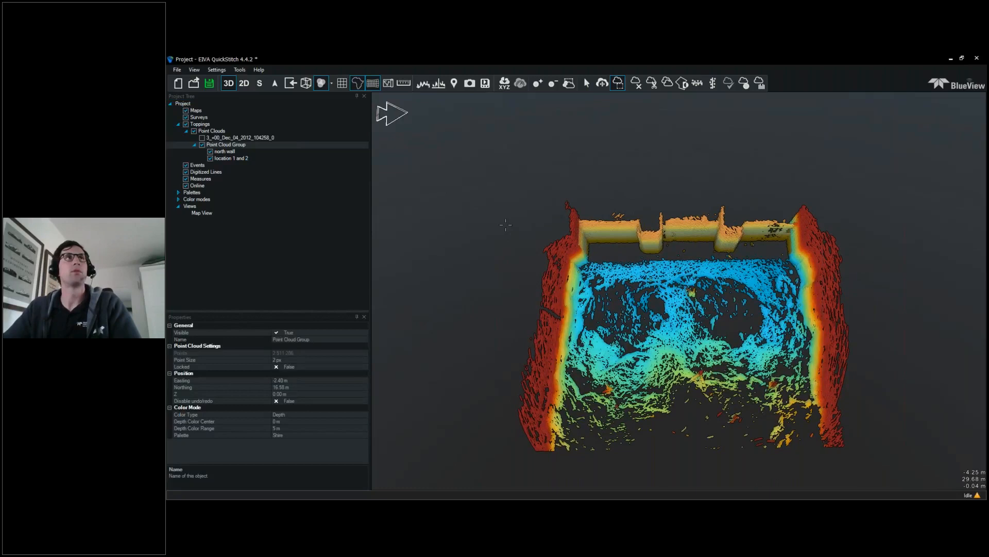
pyautogui.moveTo(506, 224); pyautogui.dragTo(632, 223, button='middle')
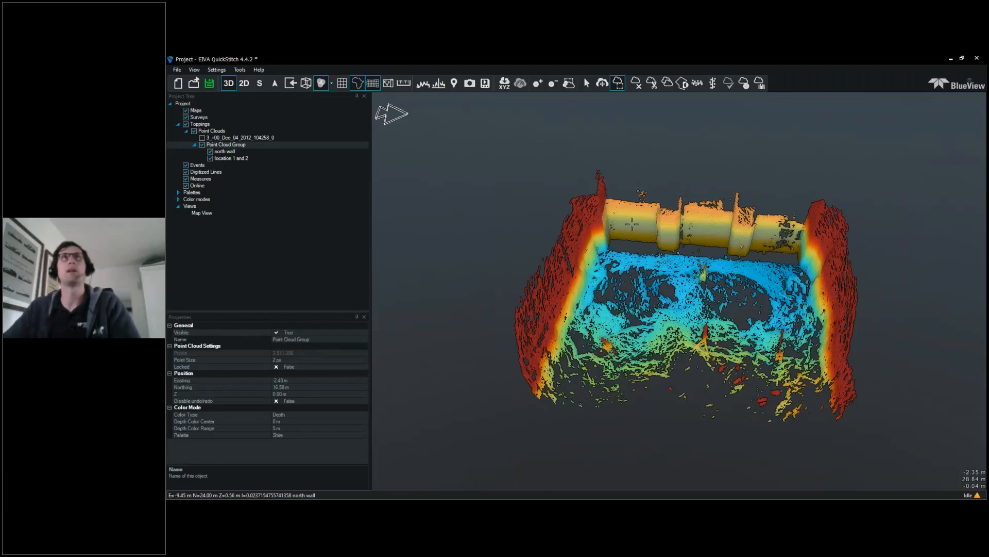
pyautogui.click(553, 83)
pyautogui.moveTo(632, 224); pyautogui.dragTo(709, 253, button='middle')
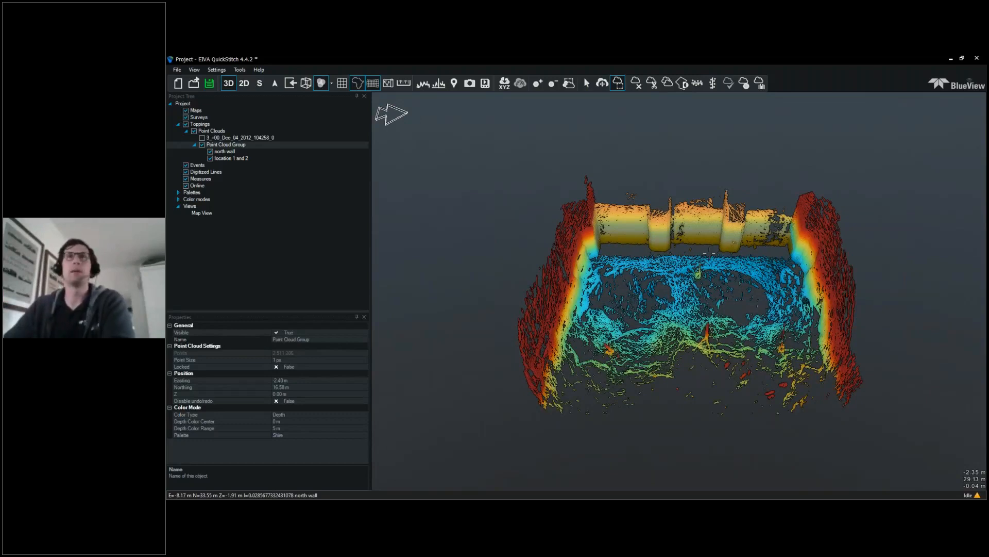
# Step: Frame the whole point cloud group facing the north wall and add the first camera key frame
pyautogui.moveTo(709, 253); pyautogui.dragTo(653, 251, button='middle')
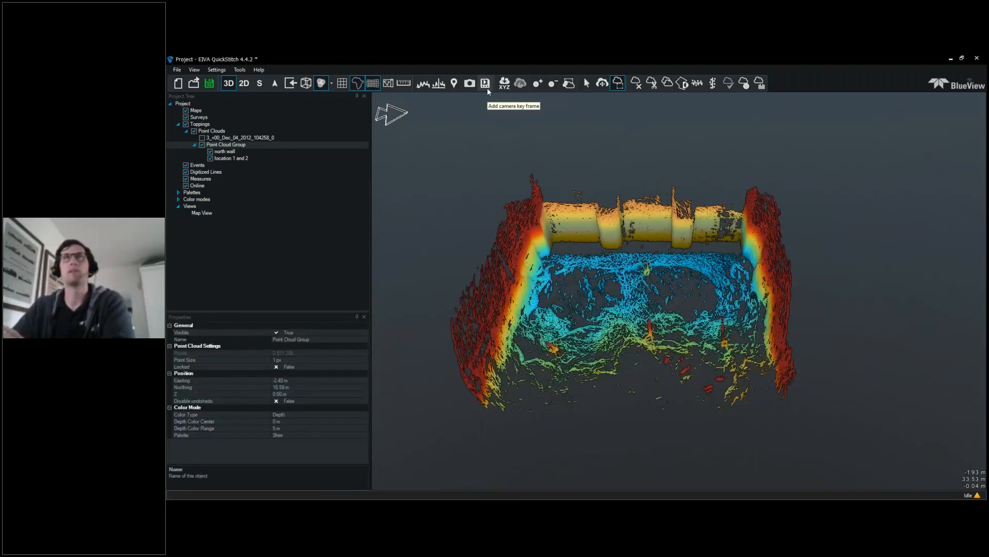
pyautogui.scroll(-1, 508, 145)
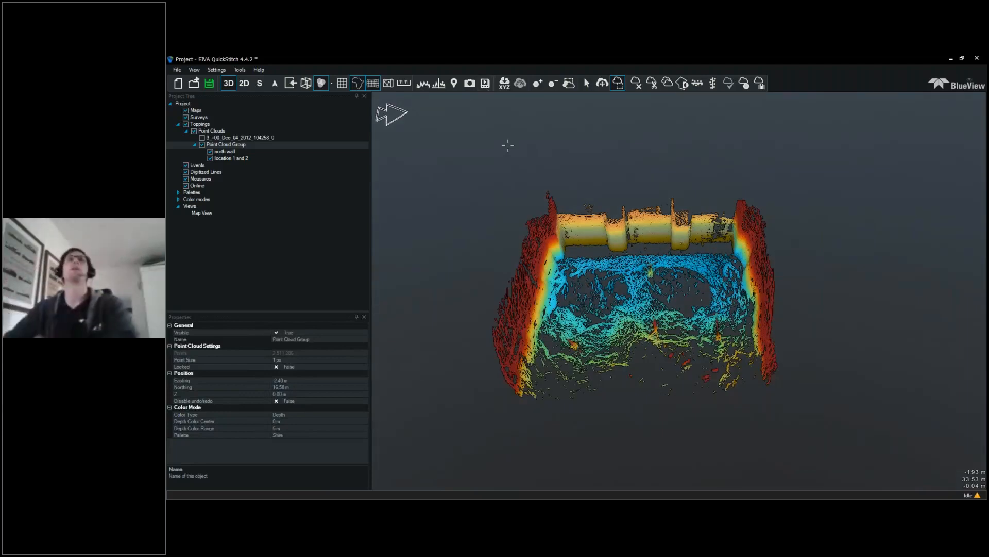
pyautogui.moveTo(508, 146); pyautogui.dragTo(535, 144, button='middle')
pyautogui.click(486, 85)
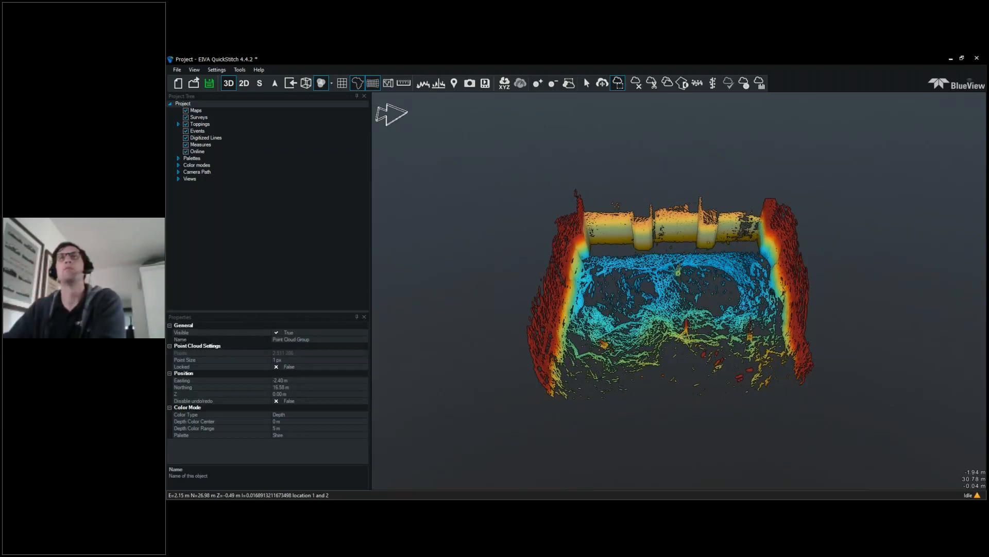
# Step: Add four more camera key frames, including a close-up along the north wall, a top-down view and an oblique overview of the group
pyautogui.scroll(4, 640, 333)
pyautogui.moveTo(640, 332); pyautogui.dragTo(569, 296, button='middle')
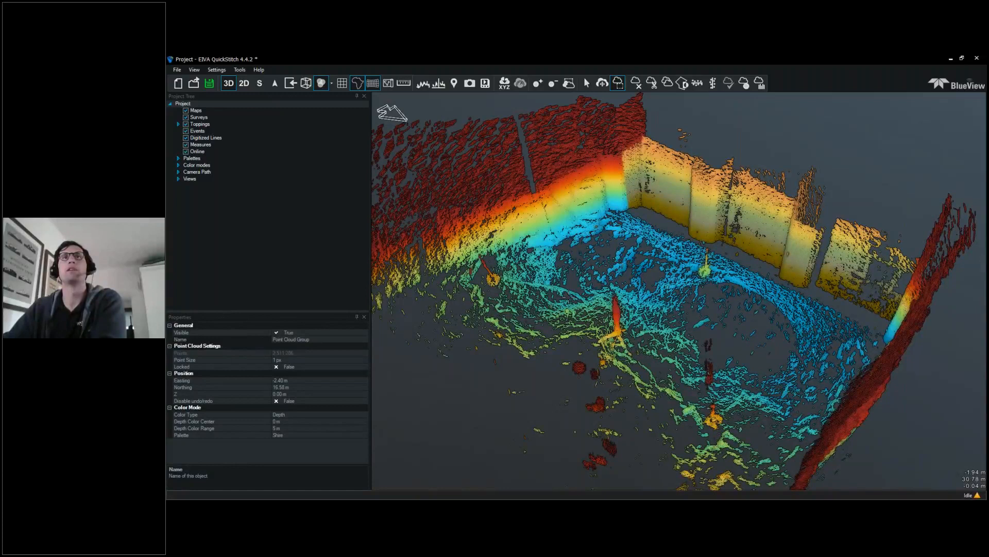
pyautogui.moveTo(568, 297); pyautogui.dragTo(746, 162, button='middle')
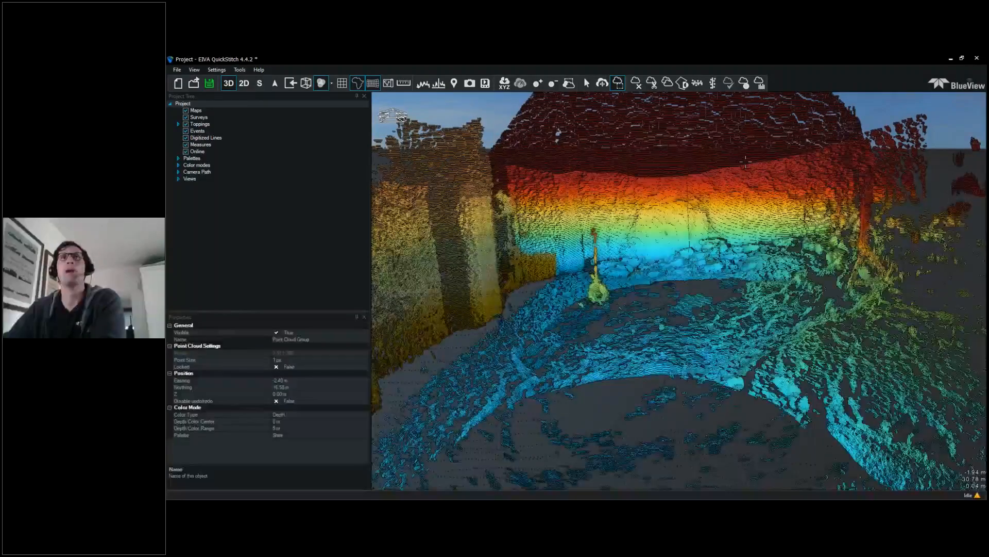
pyautogui.moveTo(746, 161); pyautogui.dragTo(495, 280, button='middle')
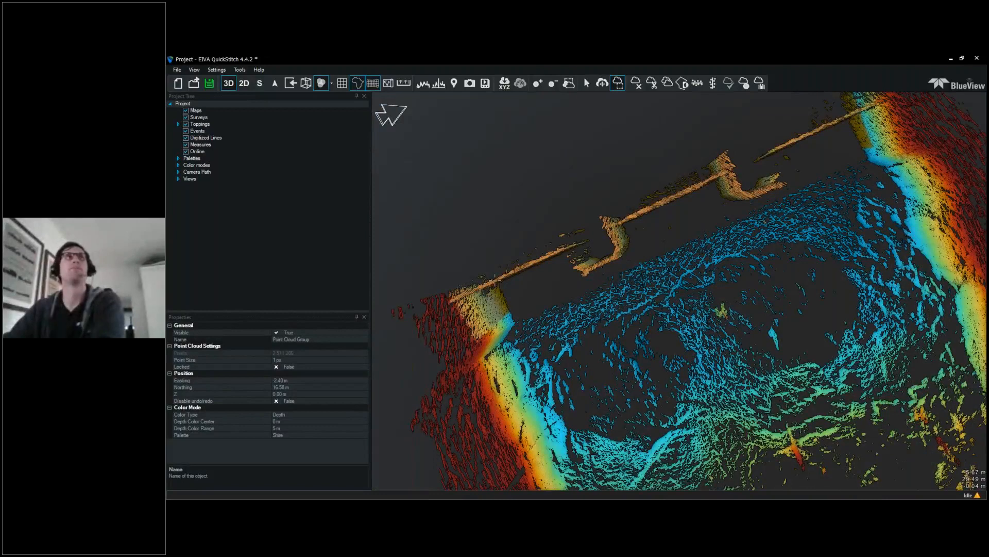
pyautogui.moveTo(494, 279); pyautogui.dragTo(508, 170, button='middle')
pyautogui.scroll(-5, 507, 170)
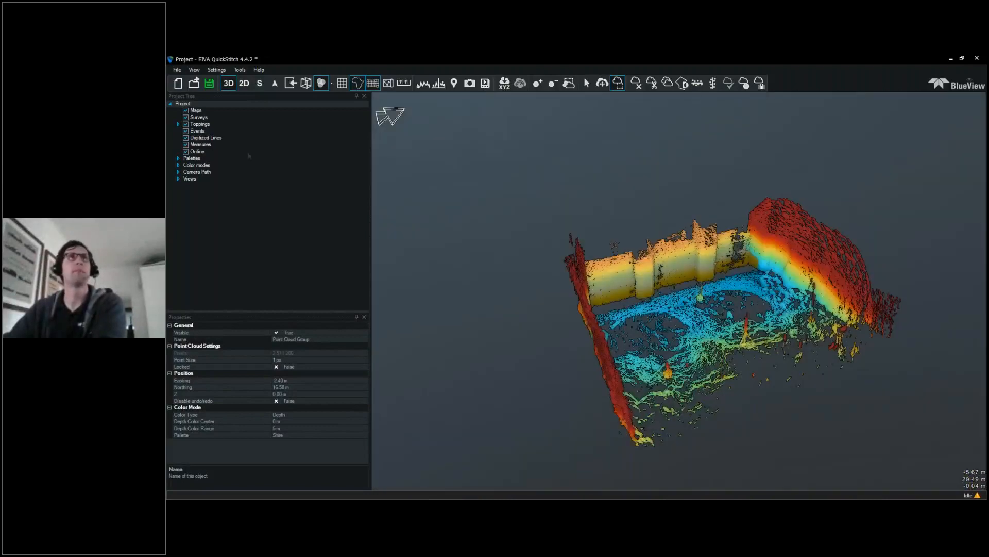
# Step: Preview the camera path through its five key frames with Cycle Camera, and return to key frame 1
pyautogui.click(181, 172)
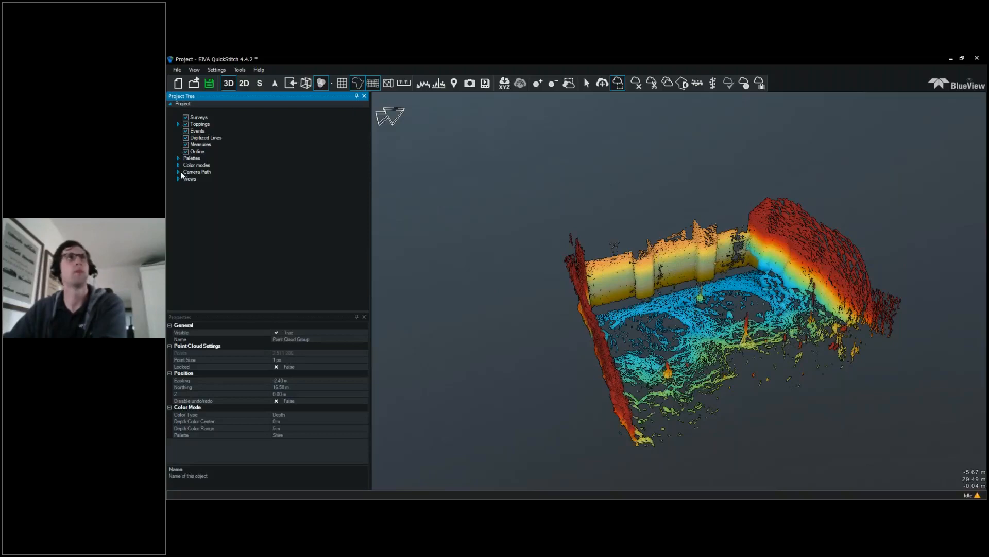
pyautogui.click(179, 172)
pyautogui.click(210, 179)
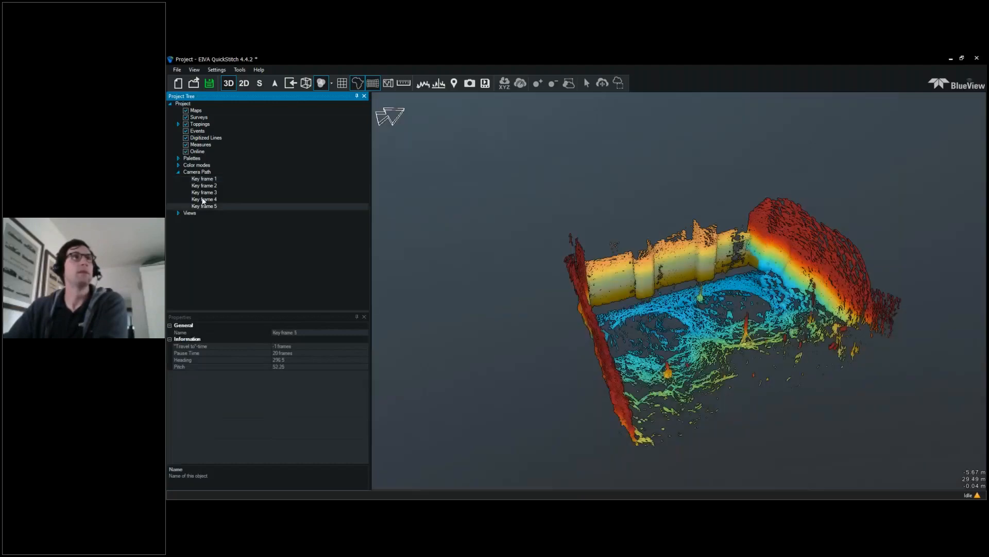
pyautogui.rightClick(206, 173)
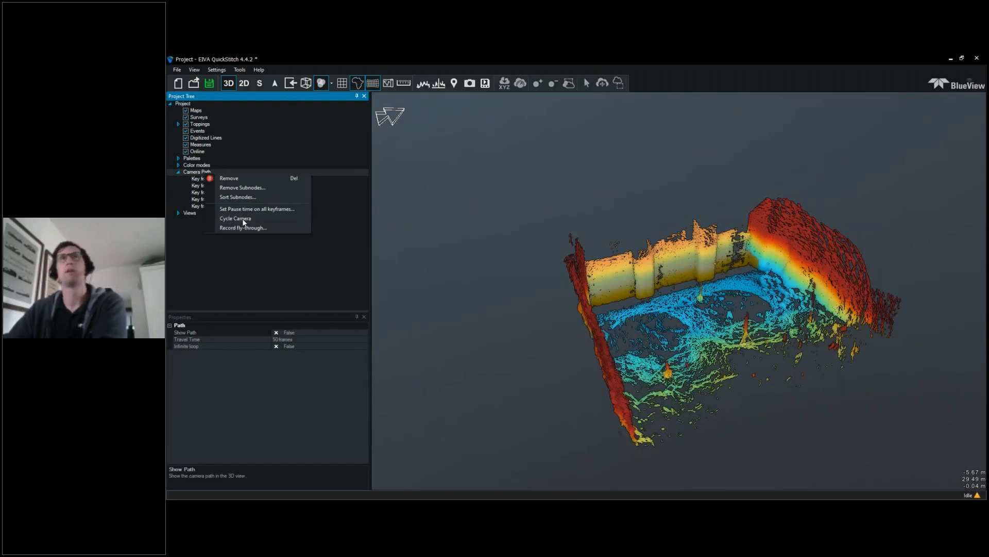
pyautogui.click(244, 220)
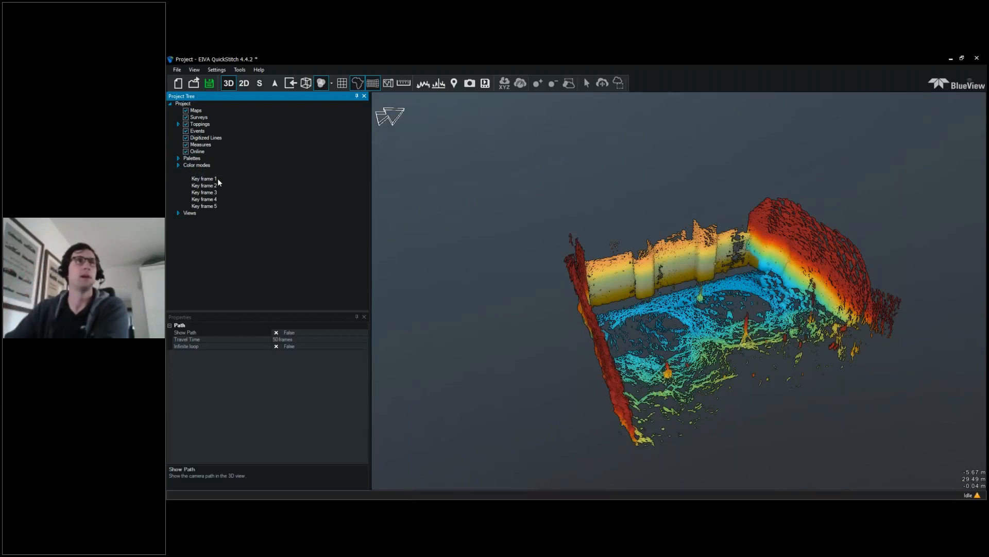
pyautogui.click(217, 178)
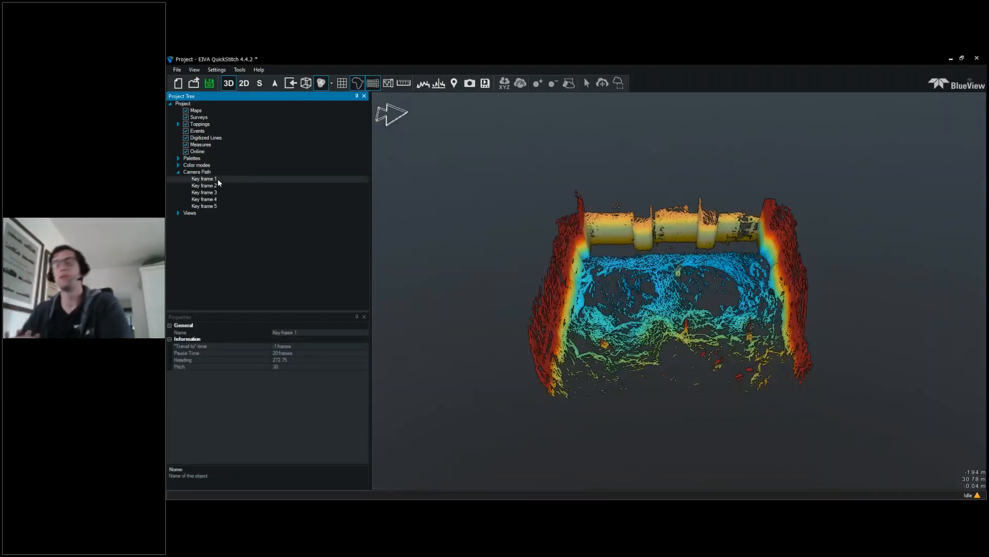
# Step: Set the camera path's travel time to 150 frames and replay the path with Cycle Camera
pyautogui.click(198, 172)
pyautogui.click(282, 339)
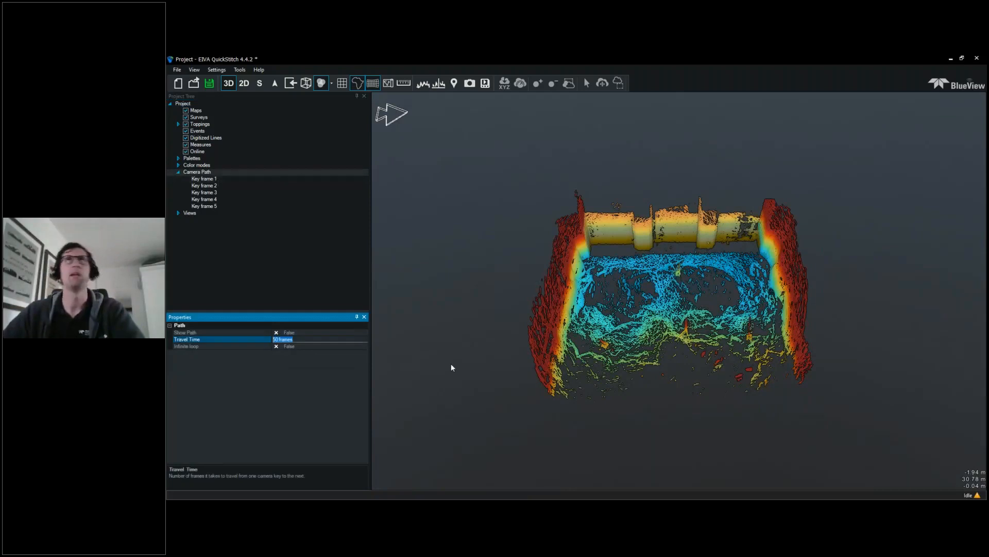
pyautogui.write('150')
pyautogui.press('Return')
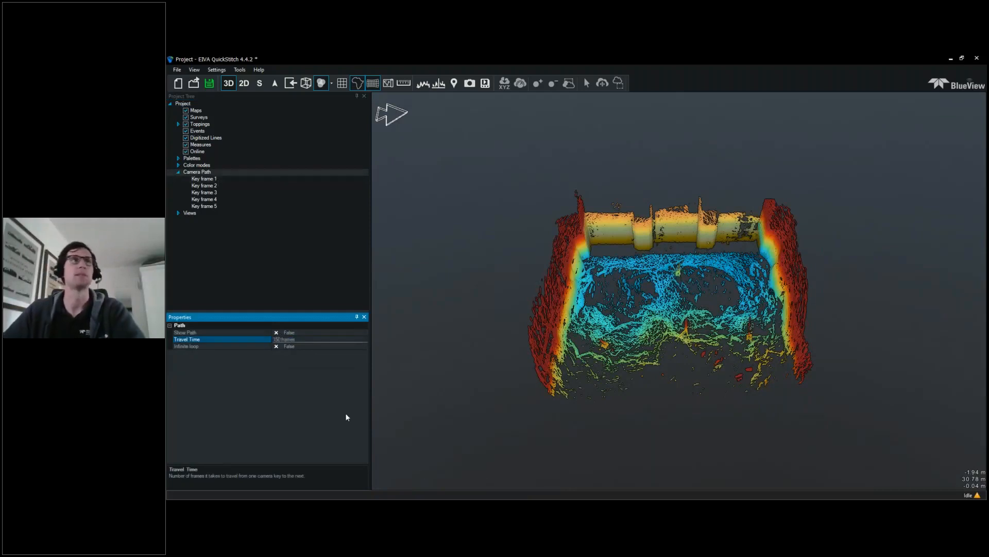
pyautogui.rightClick(212, 173)
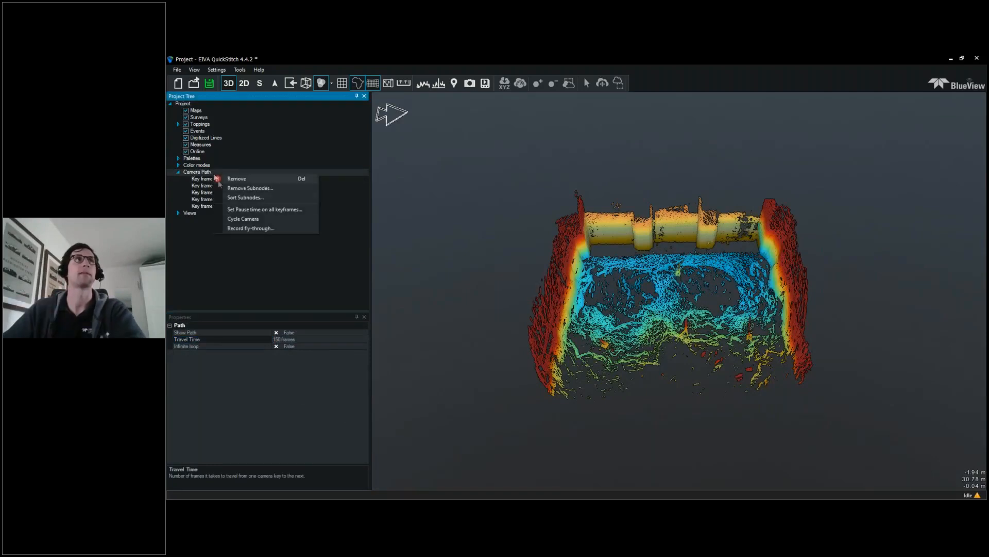
pyautogui.click(236, 219)
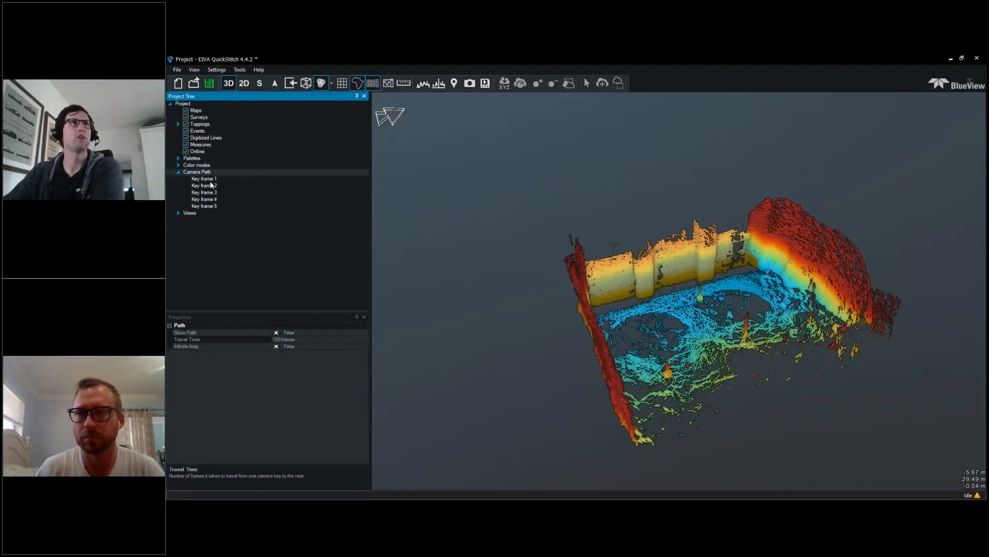
# Step: Change the pause time of key frame 3
pyautogui.click(210, 180)
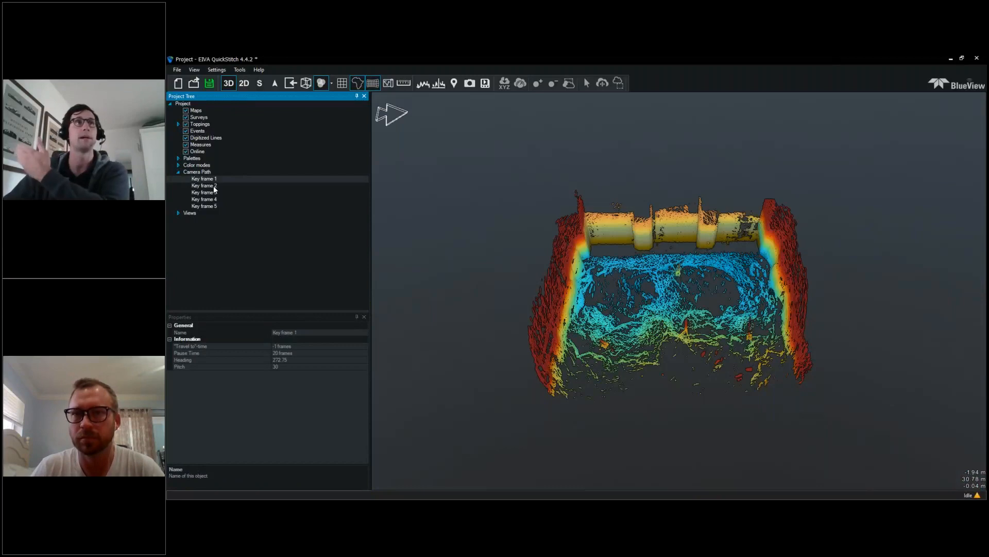
pyautogui.click(212, 193)
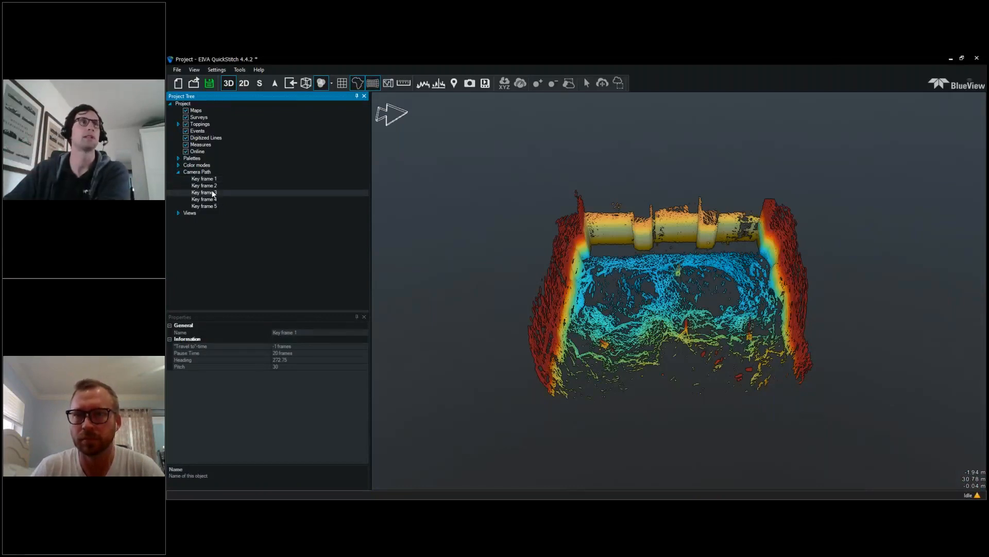
pyautogui.click(282, 353)
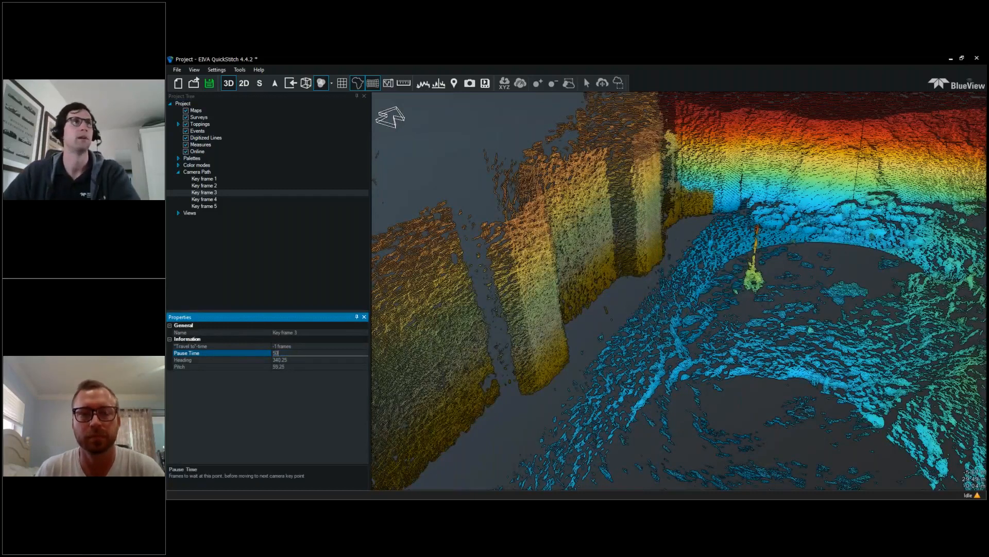
pyautogui.press('Return')
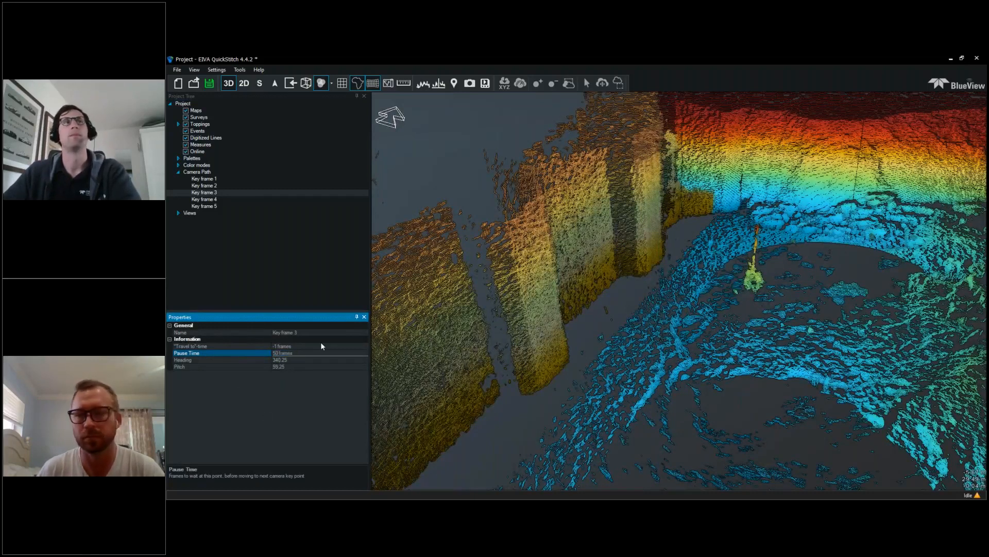
# Step: Try a heading of 180 for key frame 4 and settle its heading on 270
pyautogui.click(221, 199)
pyautogui.click(221, 199)
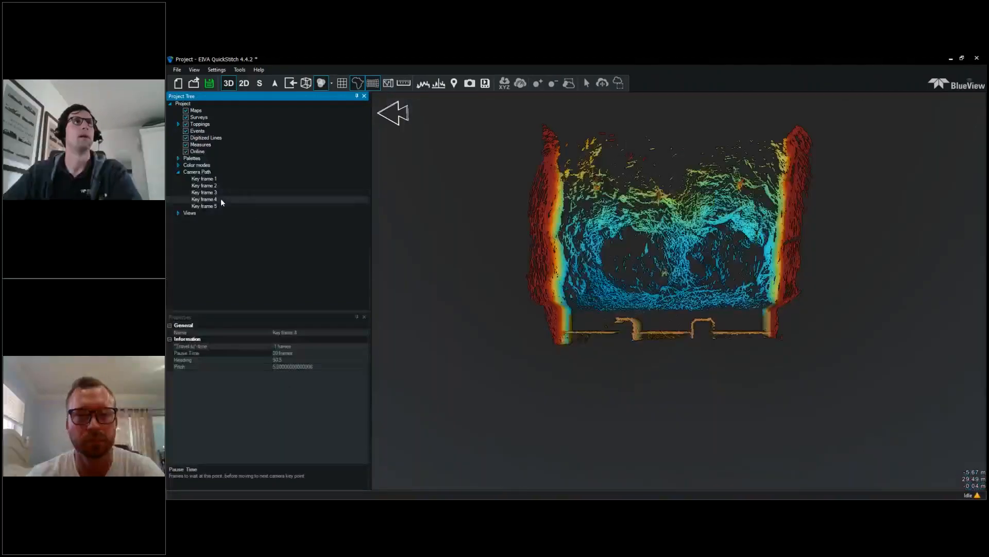
pyautogui.click(316, 359)
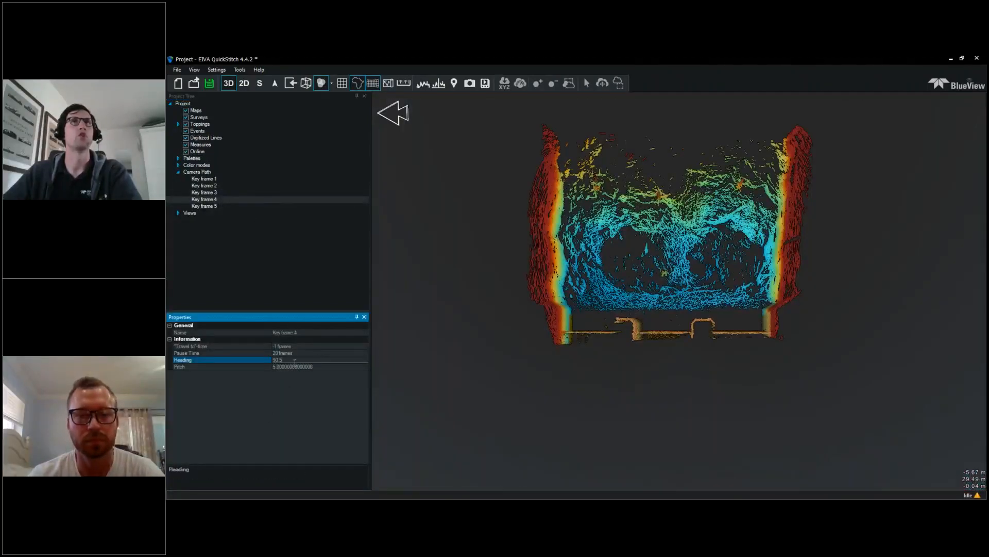
pyautogui.moveTo(292, 360); pyautogui.dragTo(275, 356)
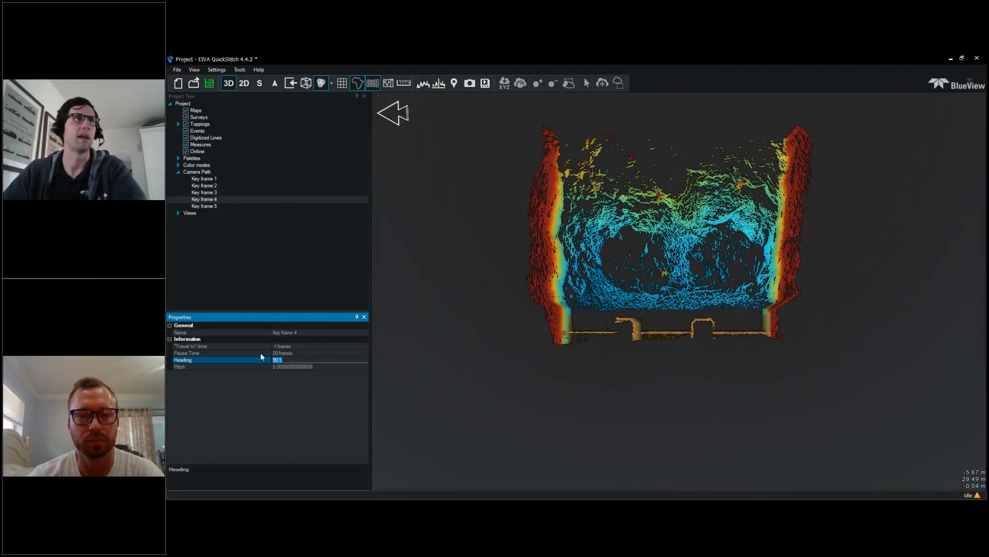
pyautogui.write('180')
pyautogui.press('Return')
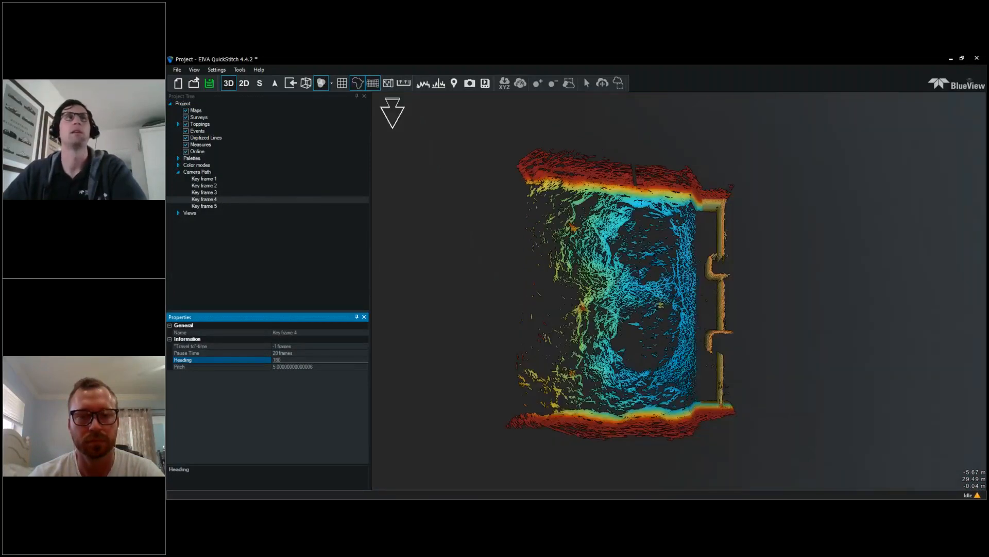
pyautogui.moveTo(283, 360); pyautogui.dragTo(220, 357)
pyautogui.write('270')
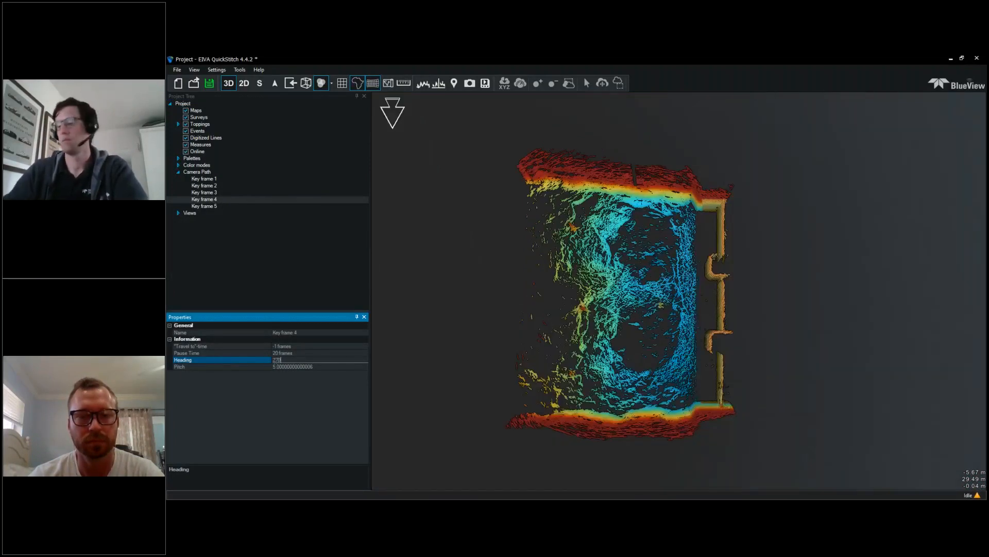
pyautogui.press('Return')
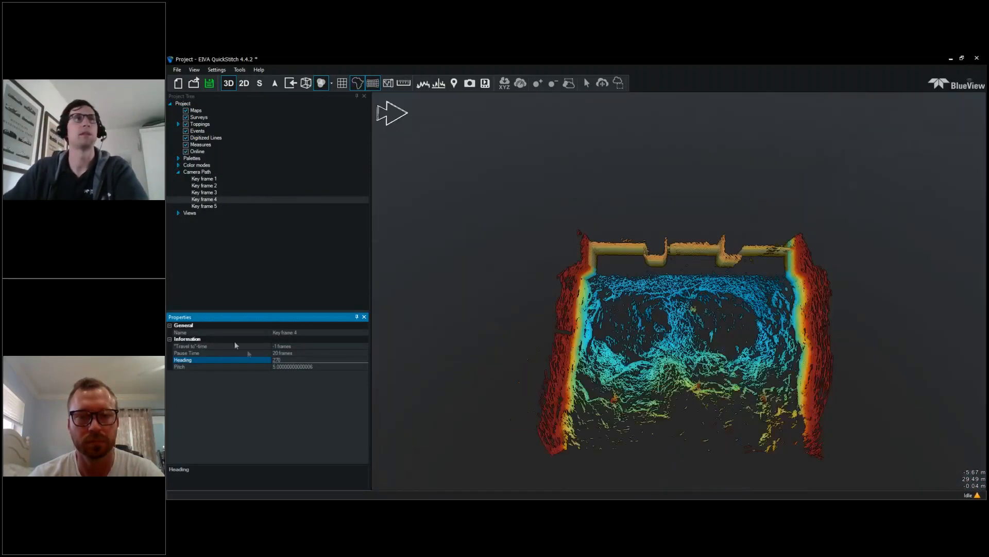
# Step: Review the views stored in key frames 3, 4 and 5, and examine the wall of the group up close from several angles
pyautogui.click(207, 193)
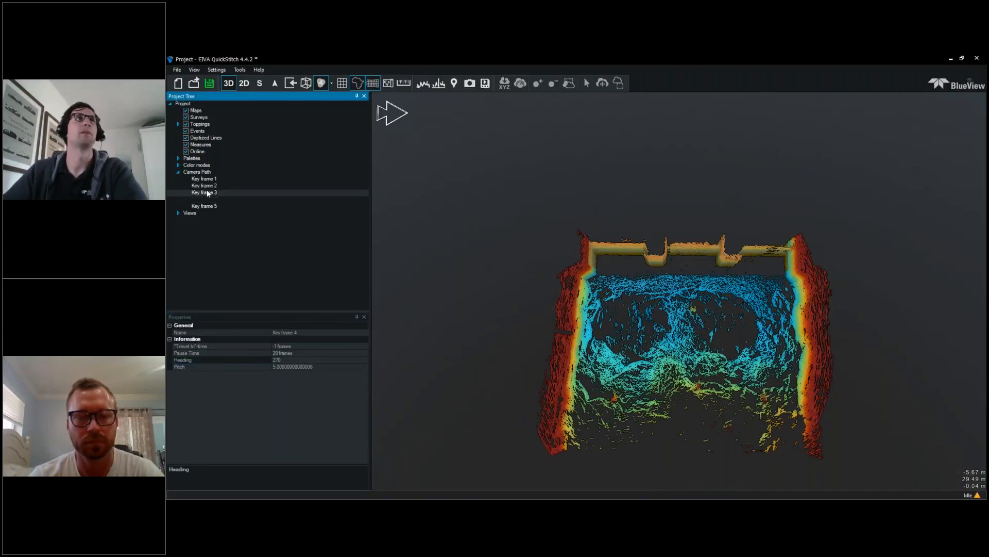
pyautogui.click(207, 193)
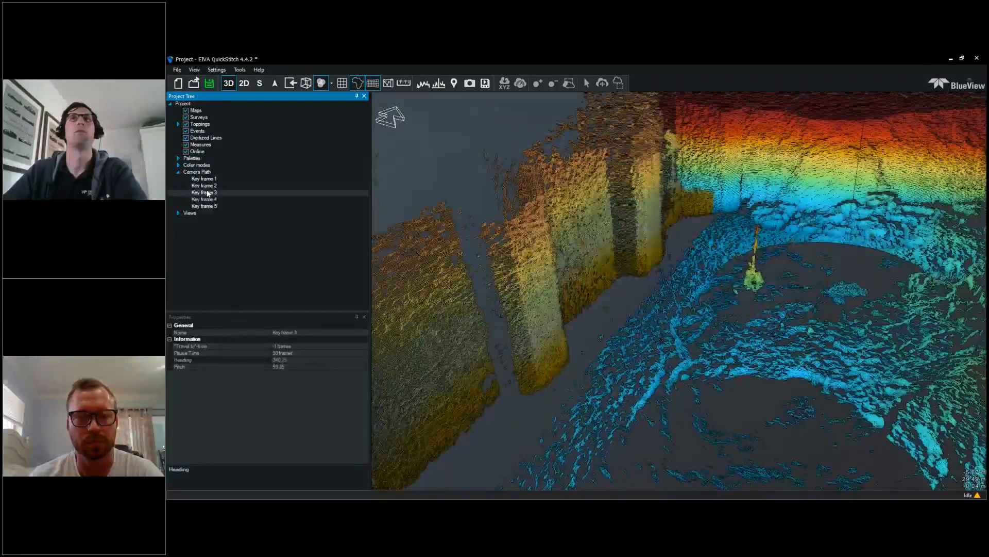
pyautogui.click(214, 186)
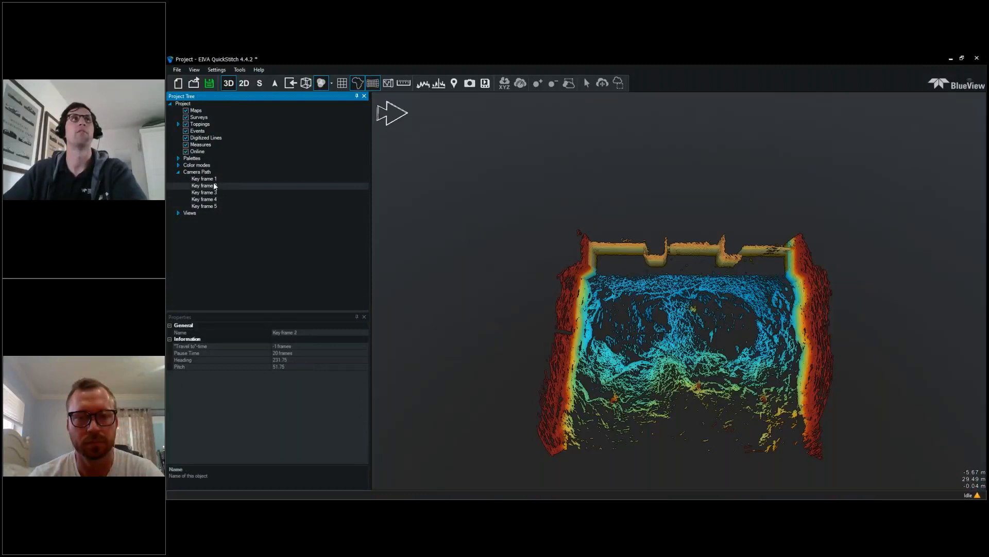
pyautogui.click(212, 200)
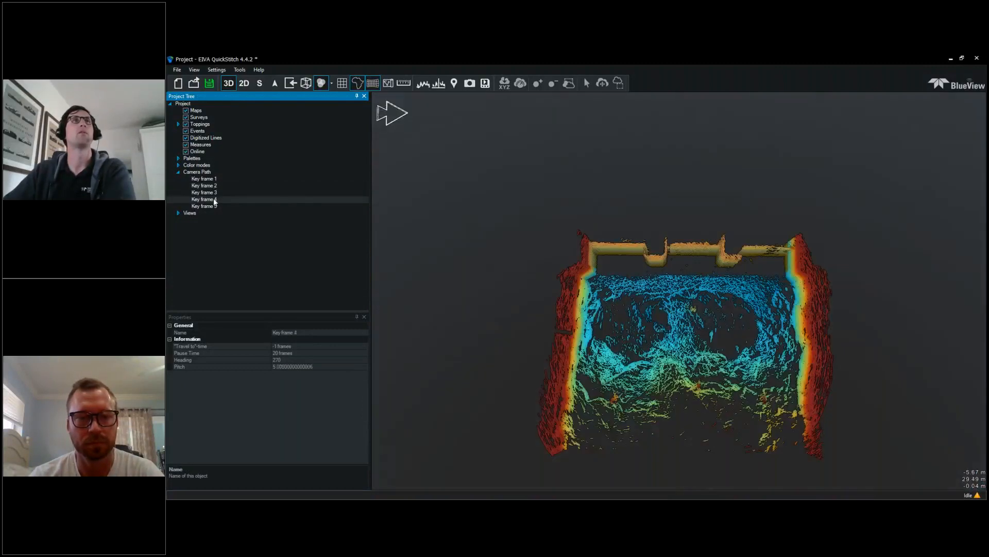
pyautogui.click(215, 206)
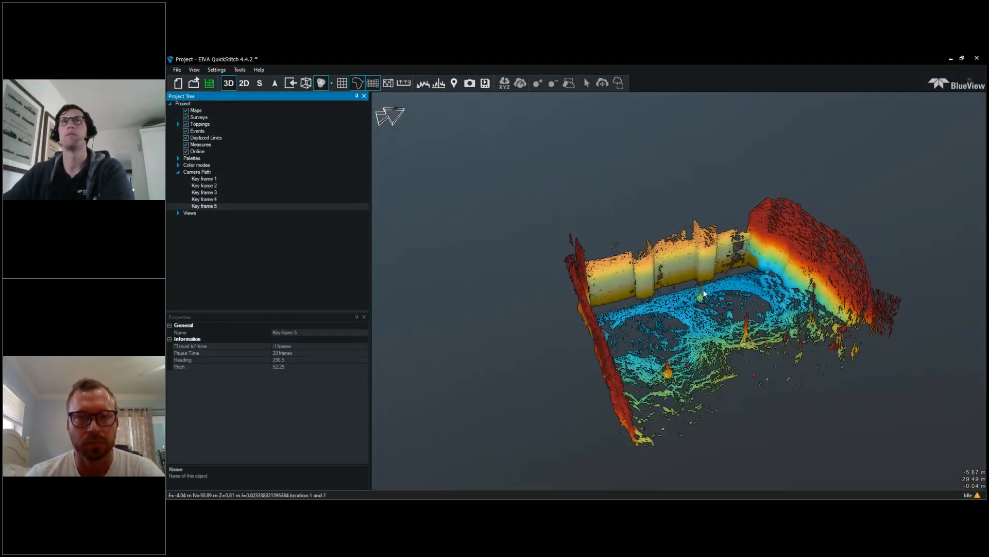
pyautogui.scroll(1, 704, 294)
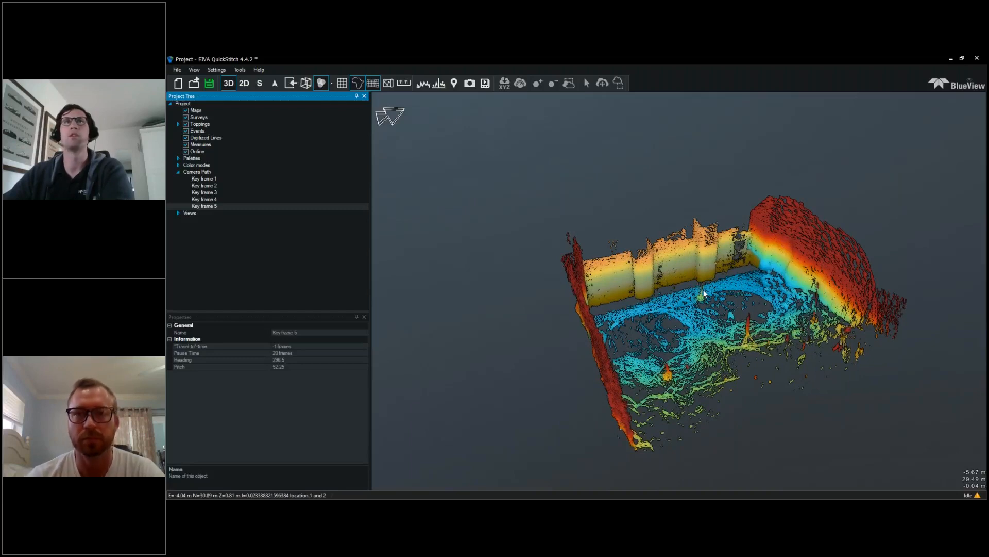
pyautogui.scroll(5, 726, 269)
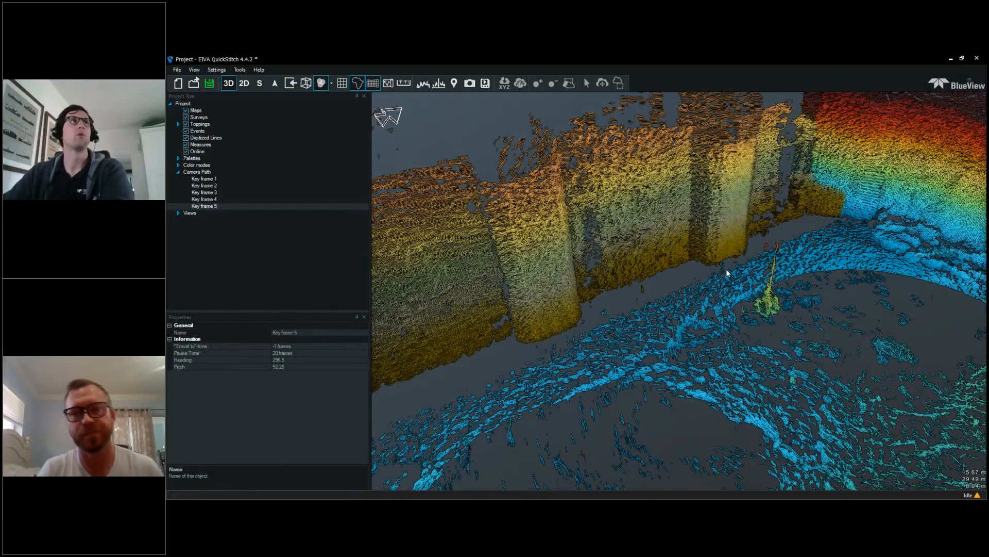
pyautogui.moveTo(725, 268); pyautogui.dragTo(497, 254)
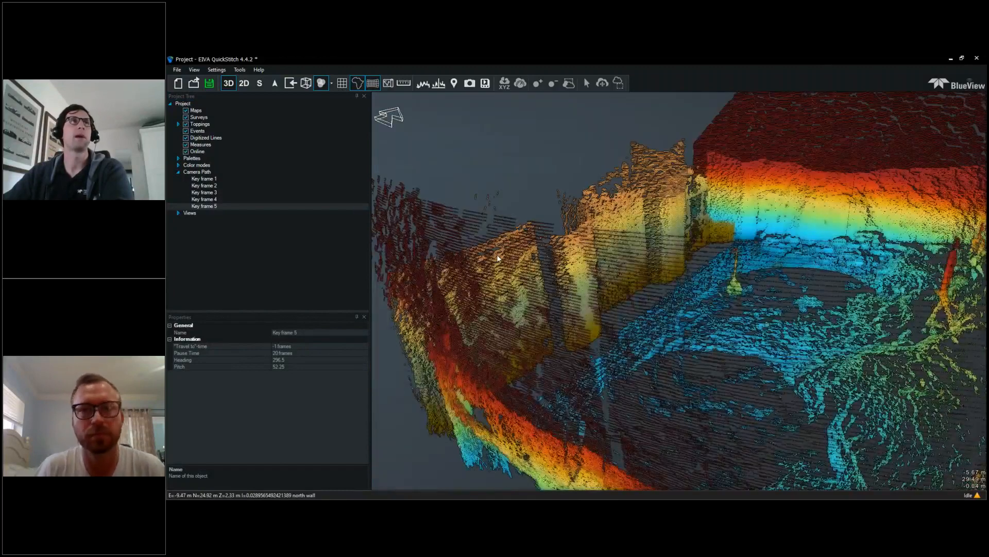
# Step: Record a fly-through of the camera path, capturing only the 3D window and continuing with the current screen resolution
pyautogui.rightClick(196, 172)
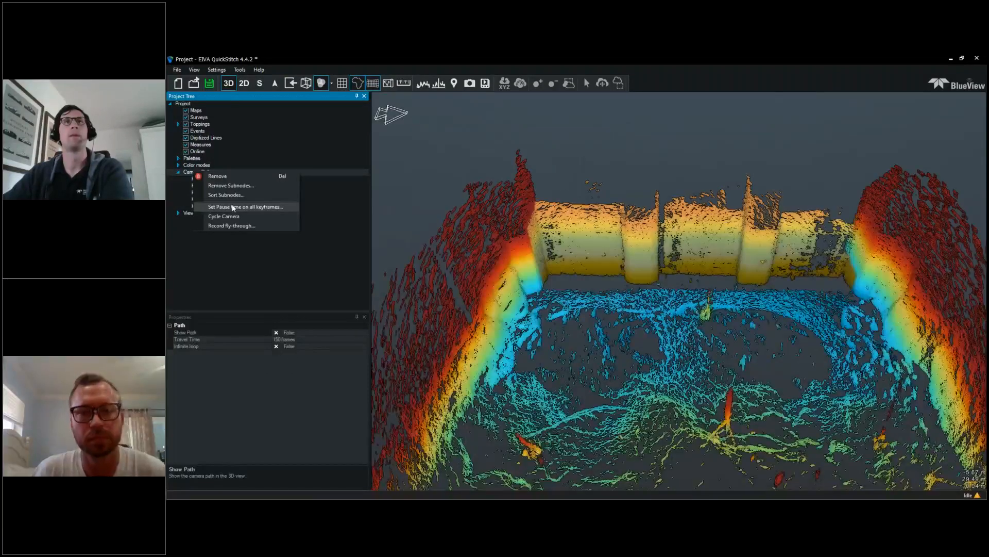
pyautogui.click(231, 225)
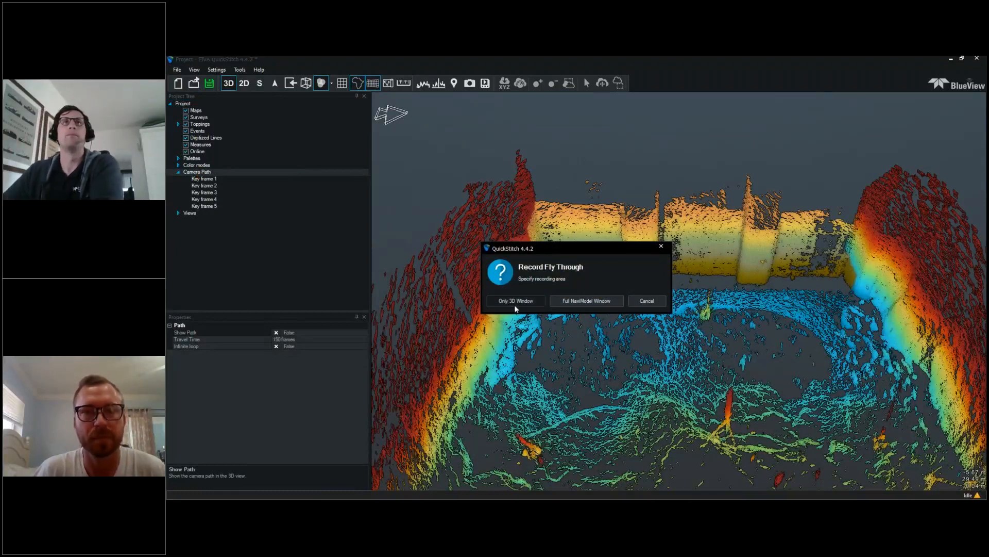
pyautogui.click(515, 303)
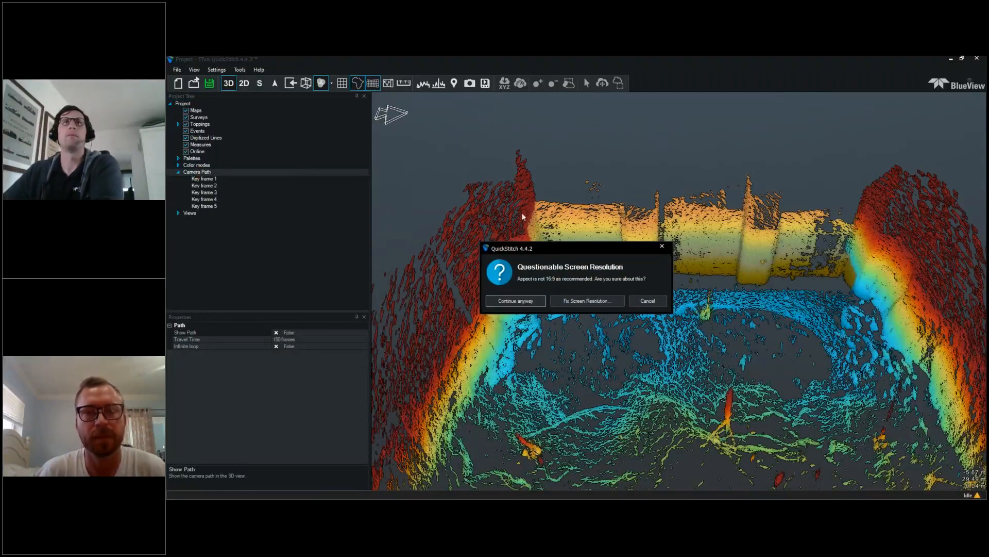
pyautogui.click(528, 302)
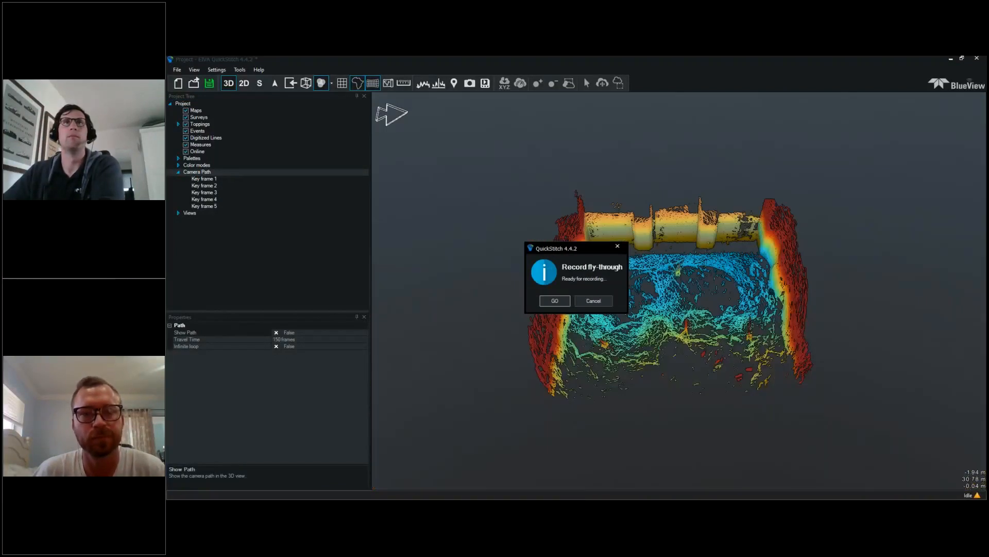
pyautogui.click(555, 301)
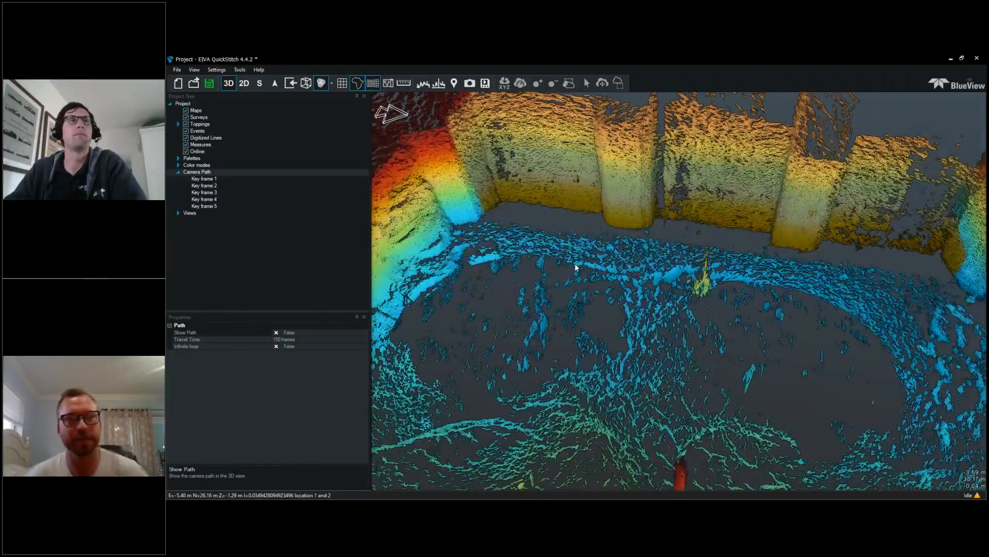
# Step: Save the recorded video as fly through.mp4 in the 3D training data sets folder and open its containing folder
pyautogui.click(386, 508)
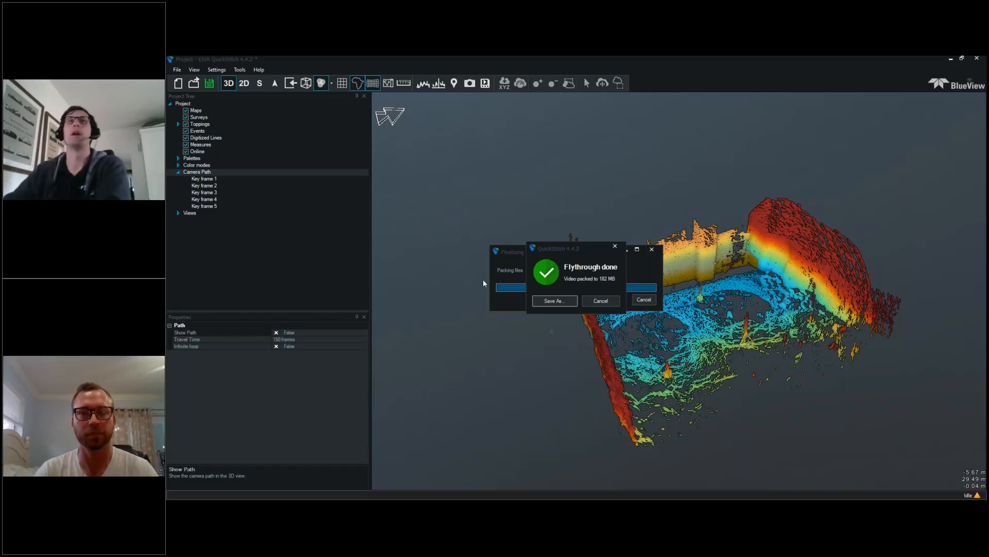
pyautogui.click(547, 301)
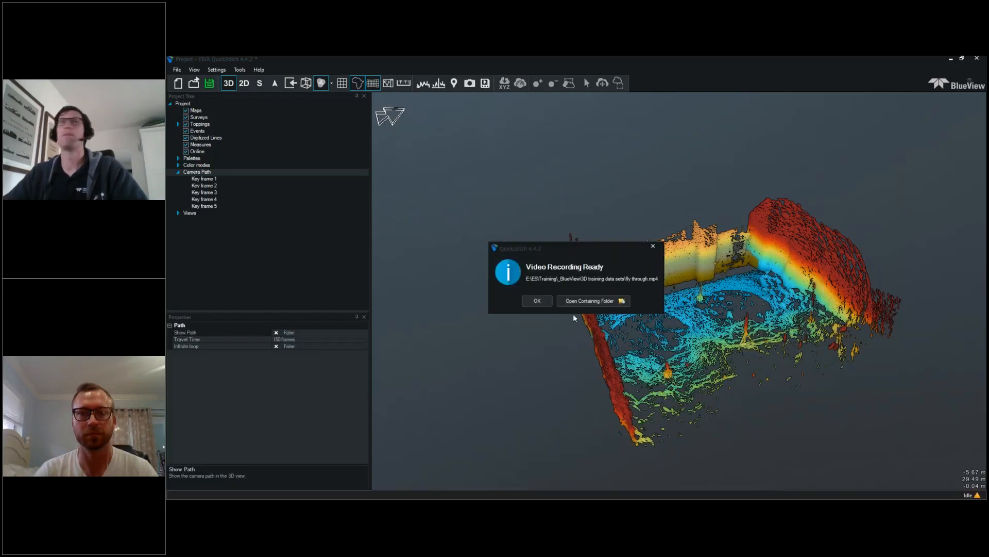
pyautogui.click(613, 300)
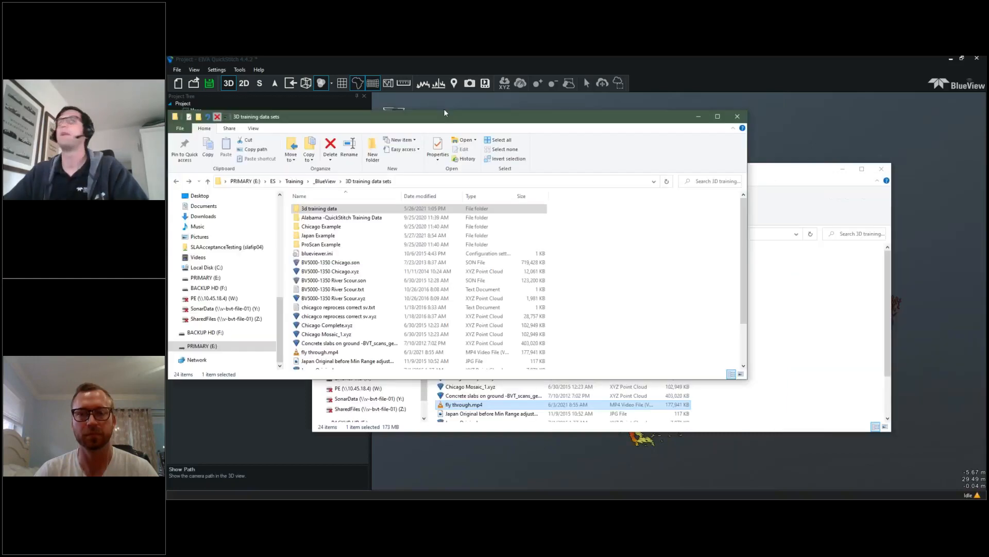
# Step: Play fly through.mp4 from the 3D training data sets folder in VLC media player and close the player
pyautogui.moveTo(446, 112); pyautogui.dragTo(986, 114)
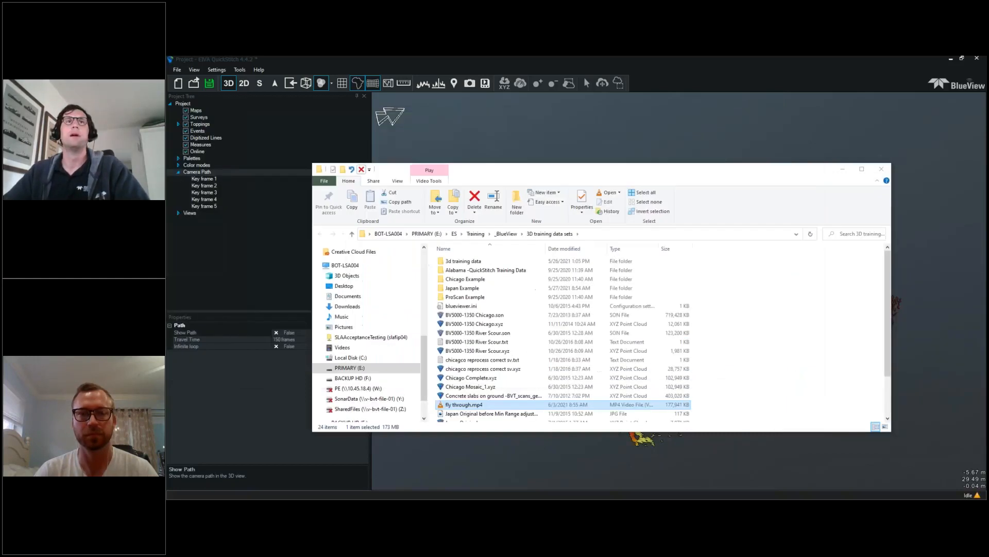
pyautogui.scroll(-2, 461, 359)
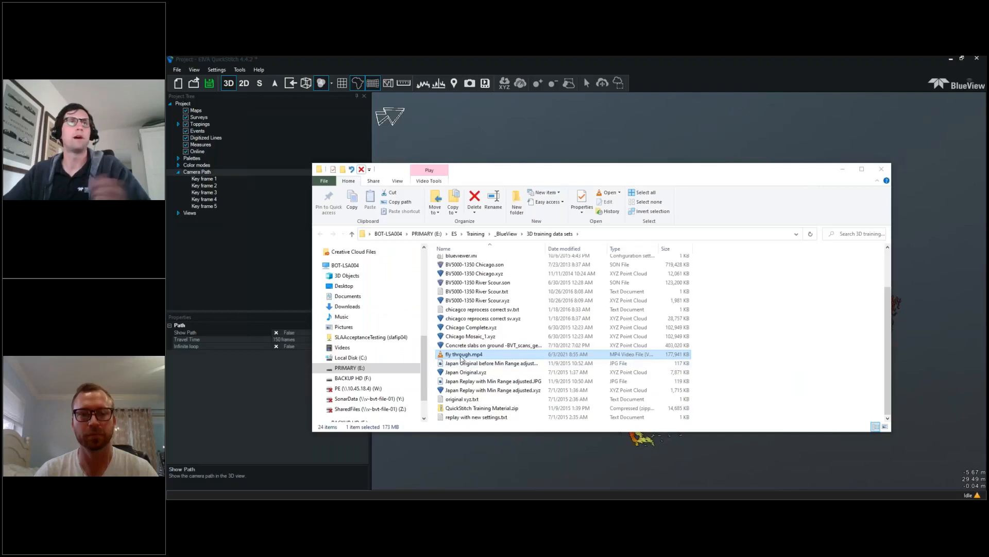
pyautogui.doubleClick(509, 356)
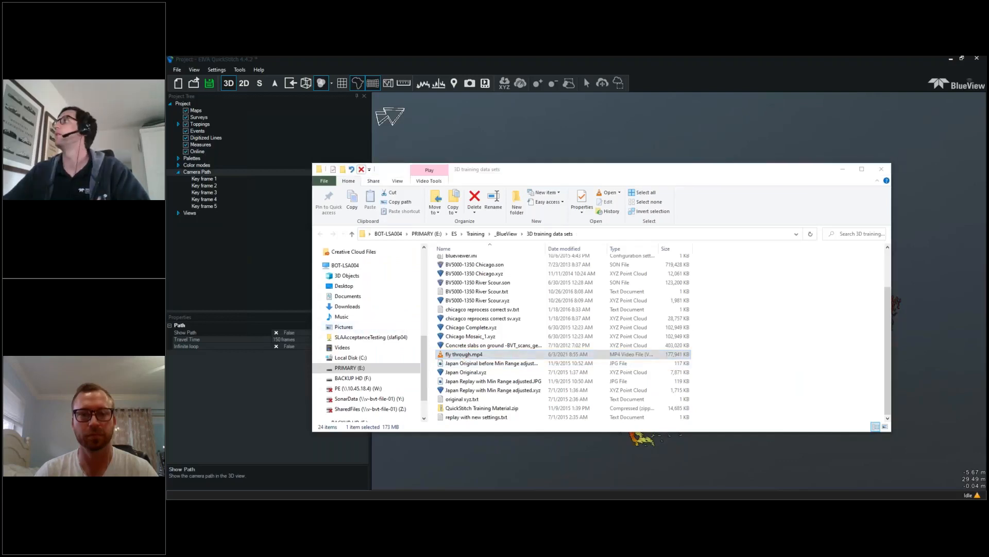
pyautogui.moveTo(983, 155); pyautogui.dragTo(406, 57)
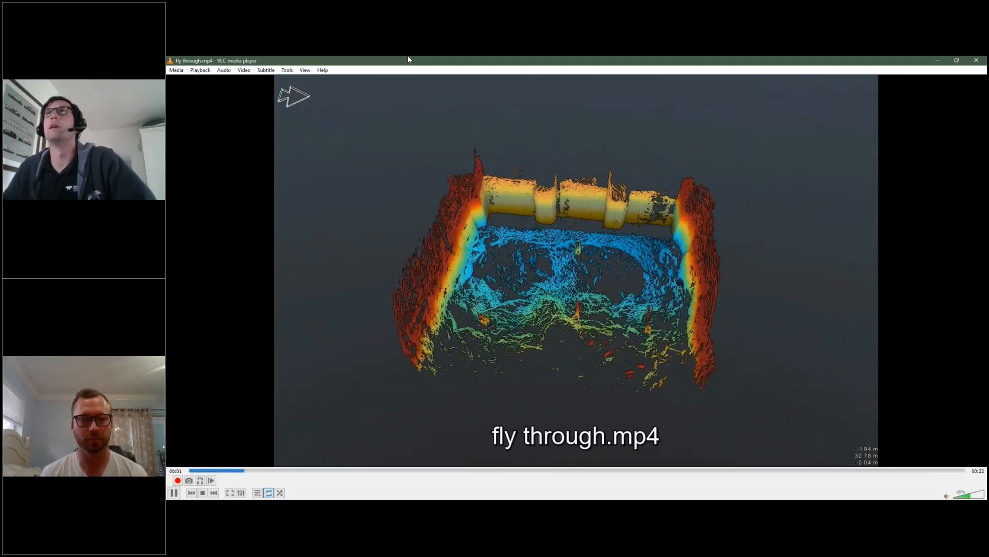
pyautogui.click(976, 60)
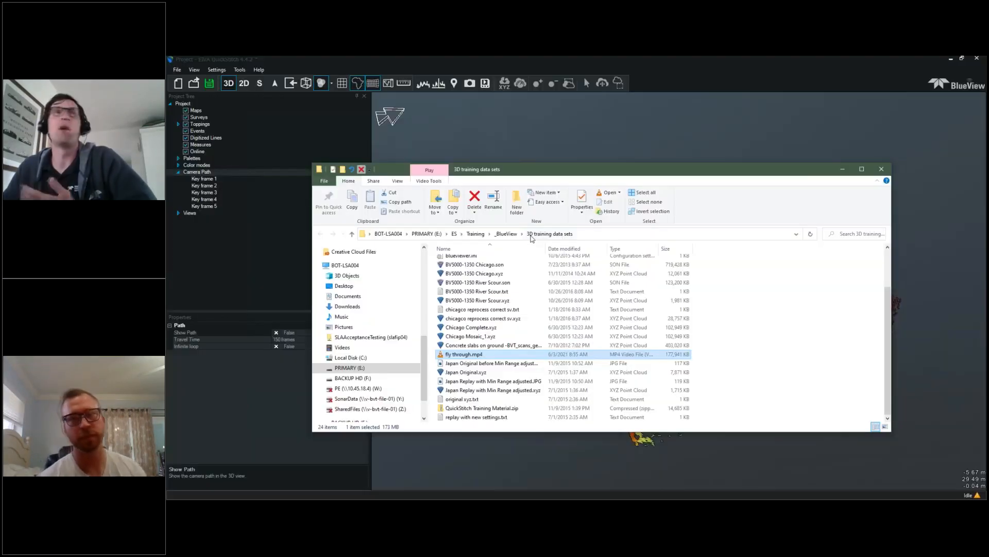
# Step: Return to QuickStitch to inspect the group from another angle, and close the replayed fly-through video
pyautogui.click(578, 125)
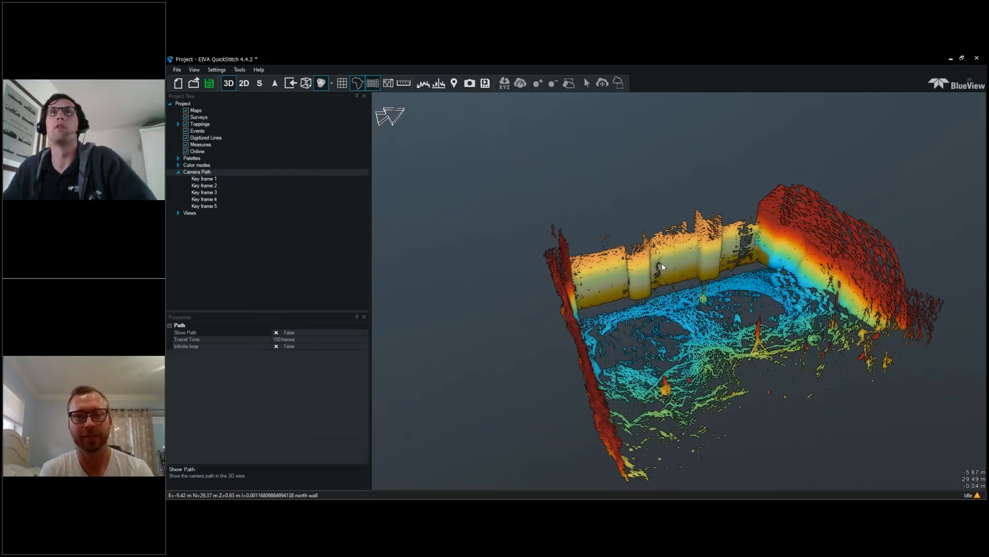
pyautogui.moveTo(662, 263); pyautogui.dragTo(598, 312)
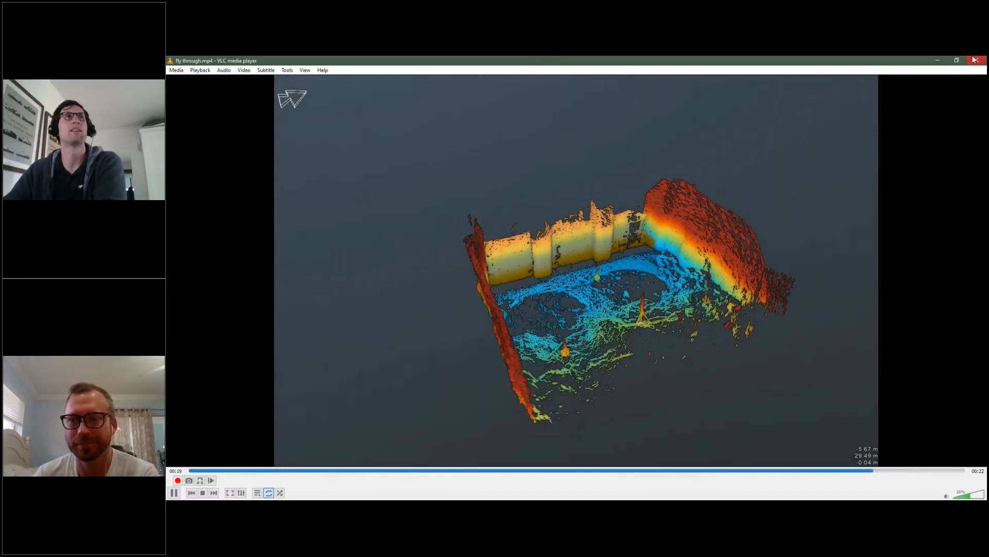
pyautogui.click(976, 59)
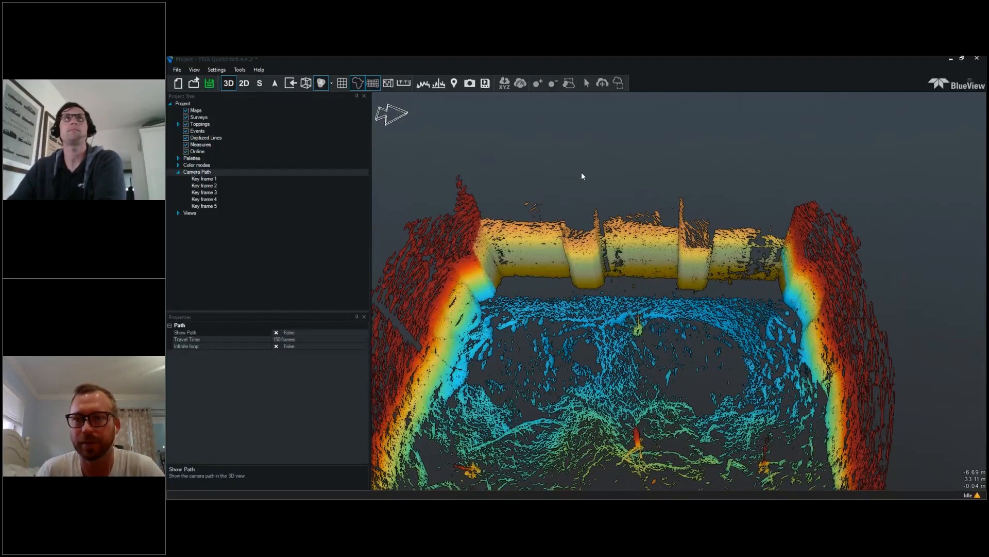
# Step: Try a quick profile line along the foot of the wall between the two side walls, and turn the profile off
pyautogui.scroll(-2, 581, 176)
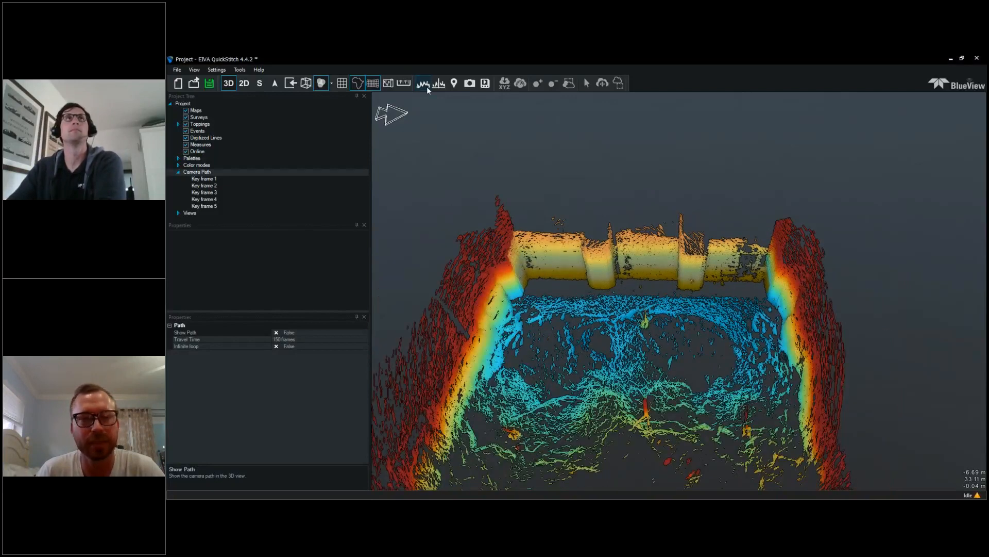
pyautogui.click(423, 84)
pyautogui.click(624, 208)
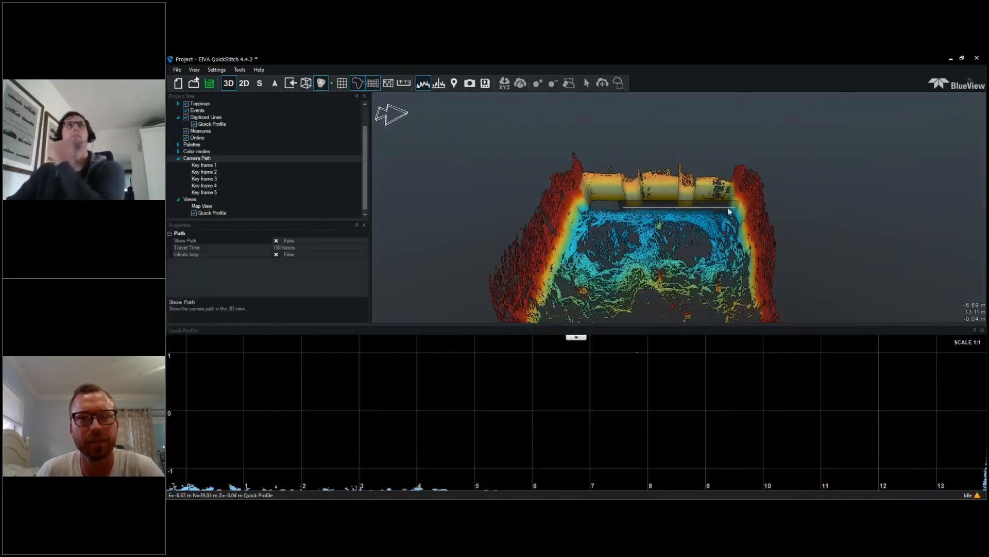
pyautogui.click(729, 208)
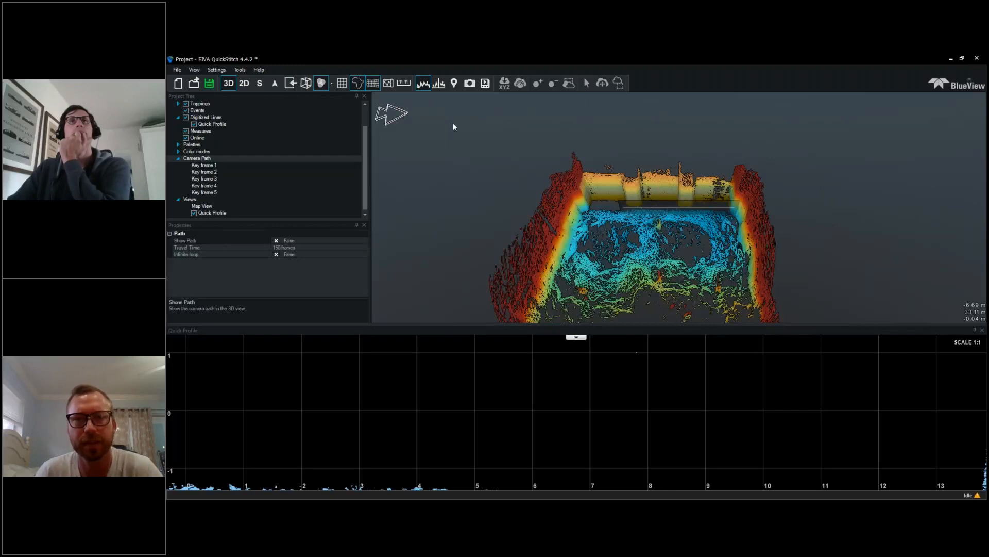
pyautogui.click(439, 85)
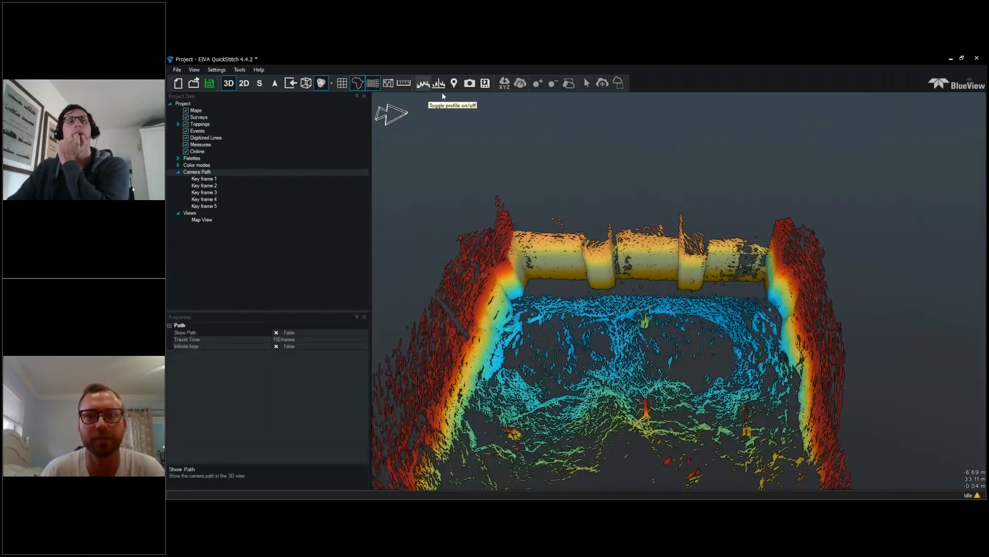
# Step: Switch to the ProScan.pptx presentation in PowerPoint and start the slide show from the Q&A slide 16
pyautogui.click(461, 499)
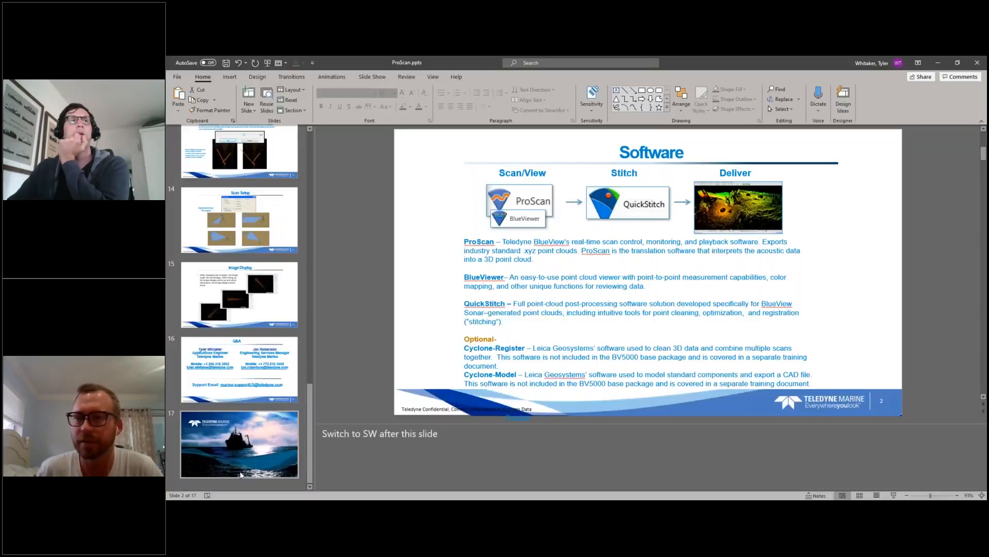
pyautogui.click(241, 375)
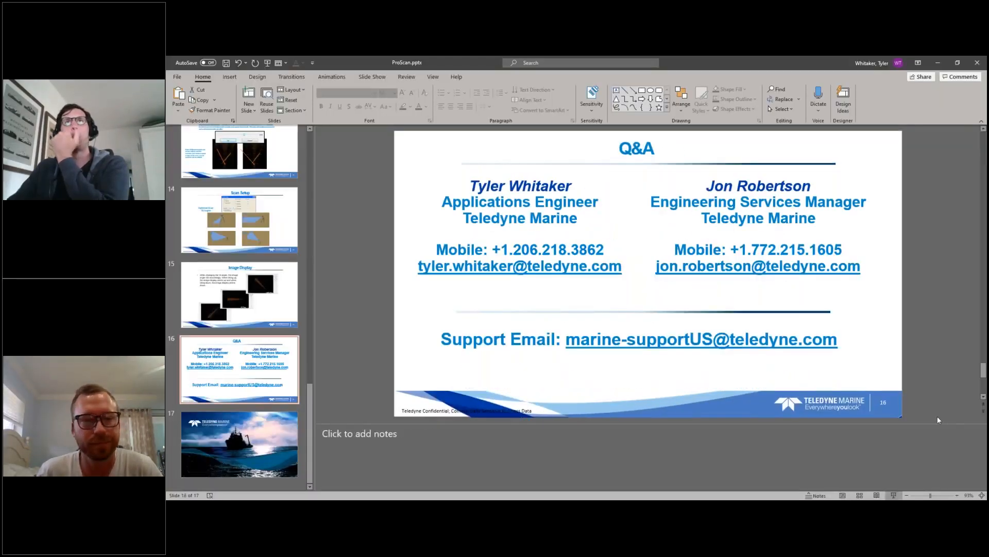
pyautogui.click(894, 495)
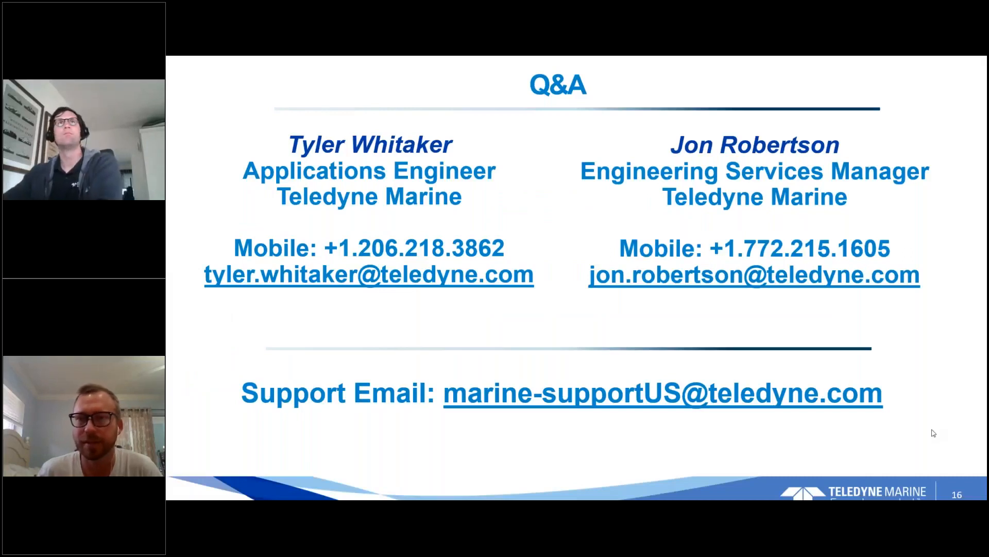